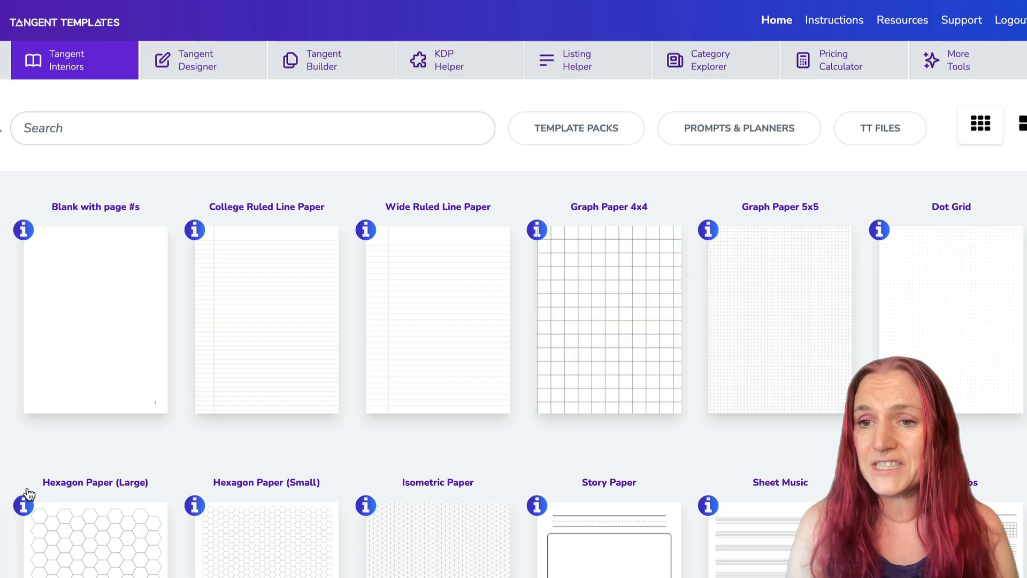
scroll(275, 261, "down", 15)
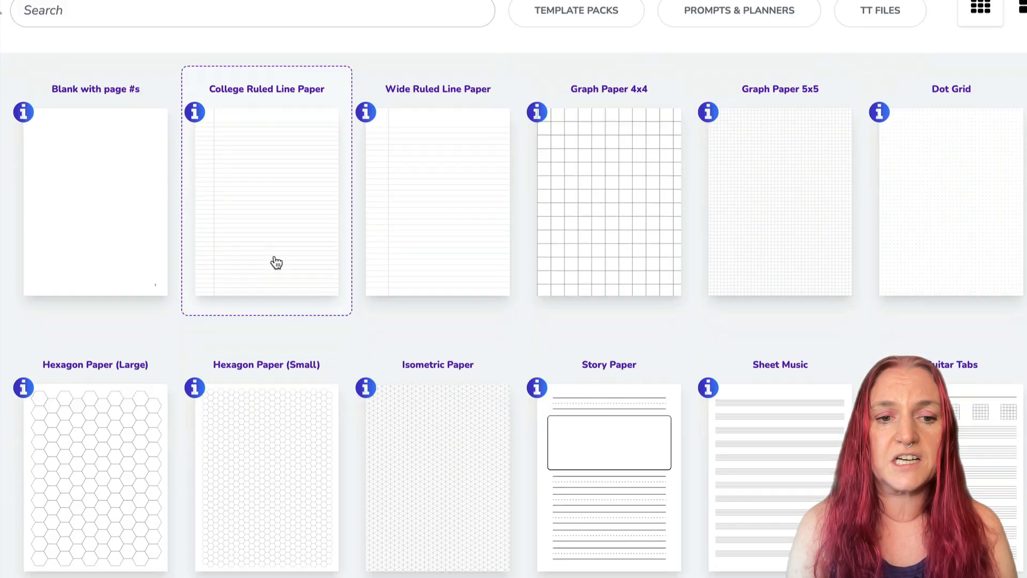
scroll(275, 261, "down", 6)
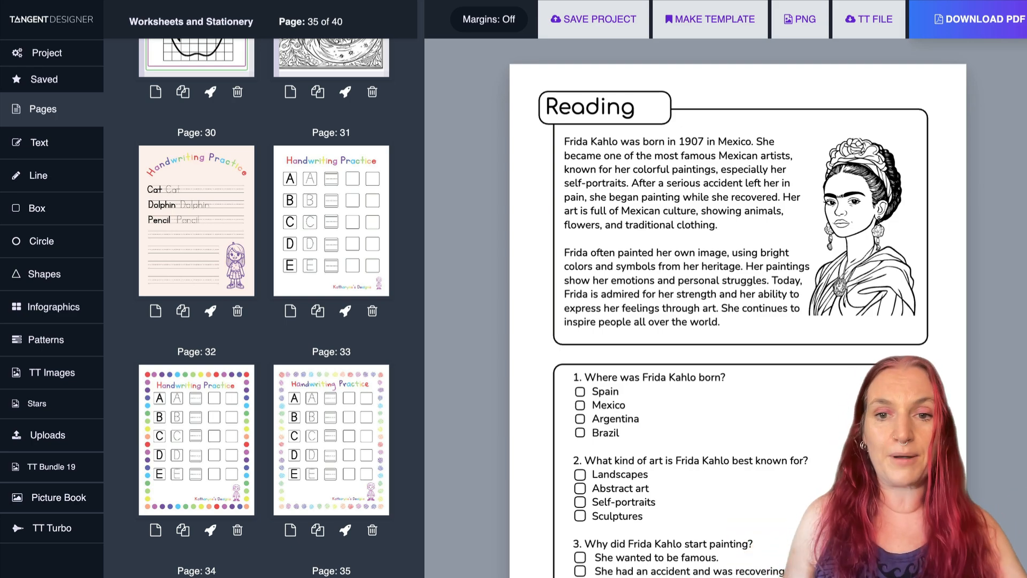
Step: Open the handwriting worksheet on page 30, and switch to the TPT website to browse its elementary and middle school resources
left_click(199, 227)
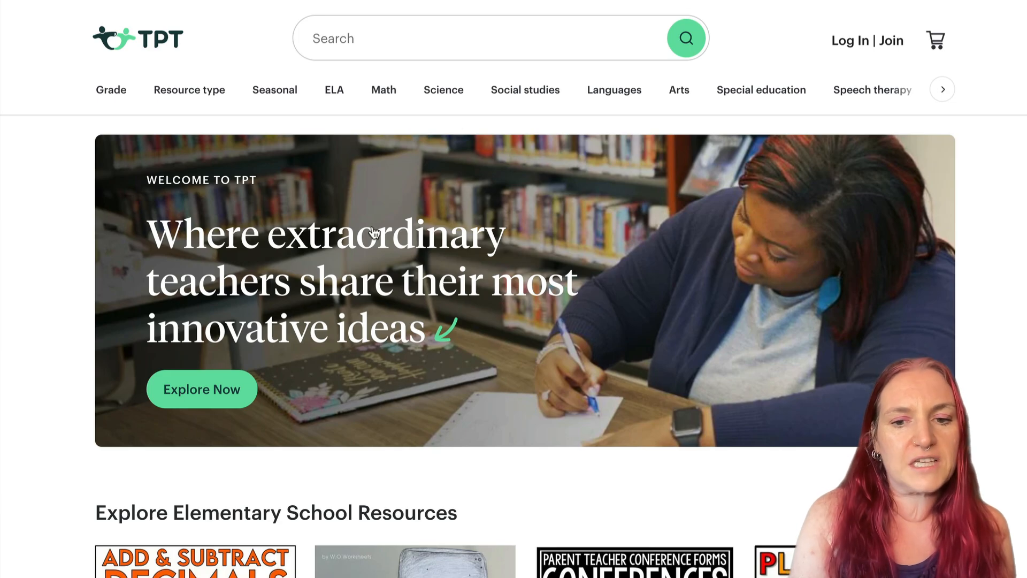
scroll(375, 232, "down", 3)
scroll(375, 232, "down", 6)
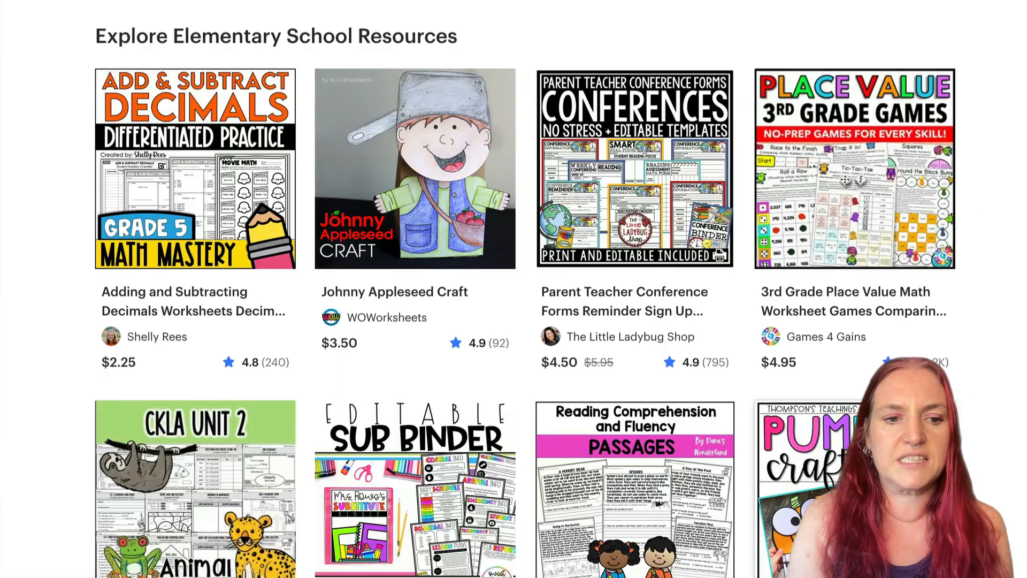
scroll(860, 107, "down", 12)
scroll(140, 325, "down", 7)
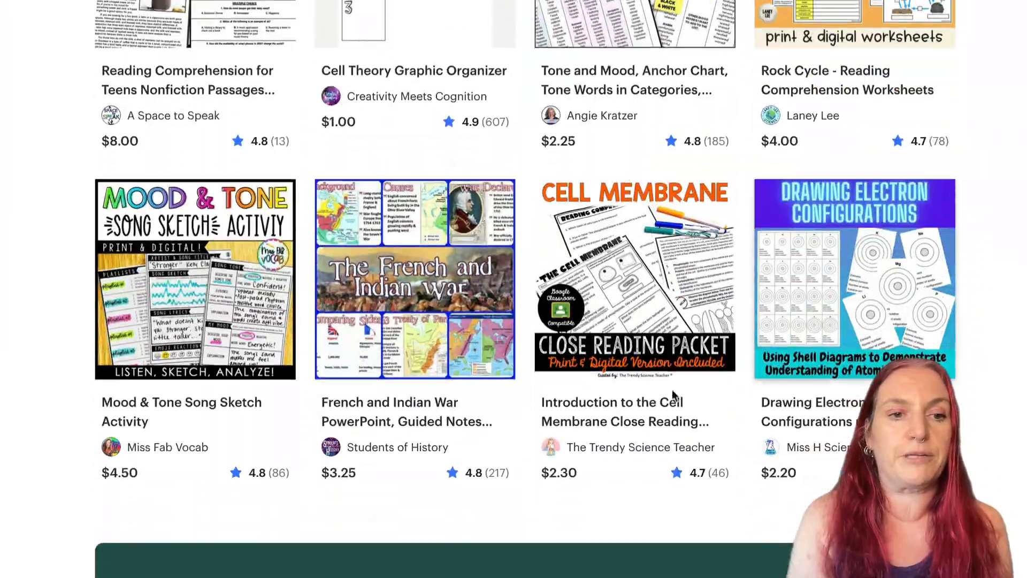
scroll(139, 323, "up", 15)
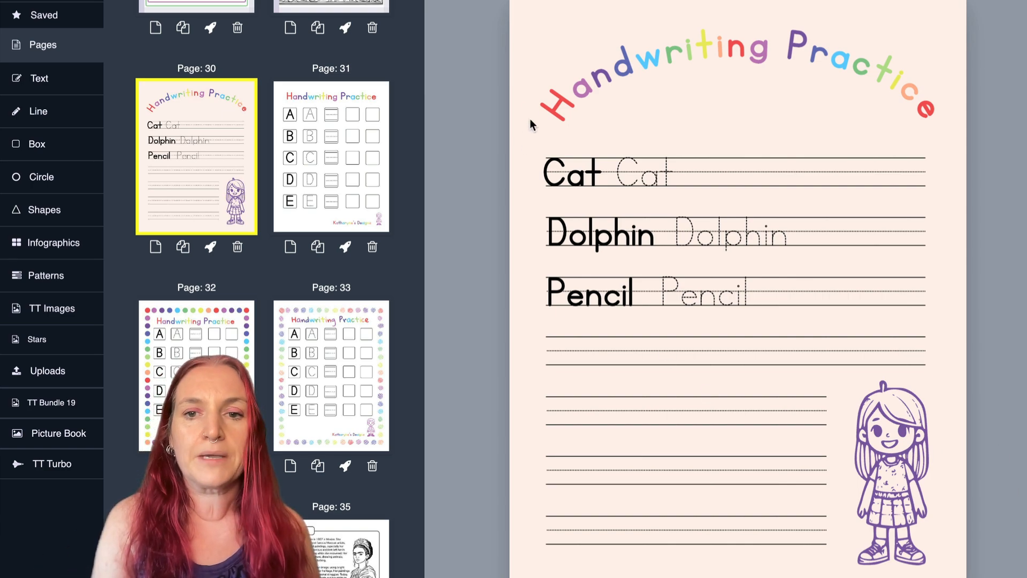
Step: Switch back to Tangent Designer and review the example worksheets on pages 31 to 34, 39, 40, 27 and 28
left_click(320, 146)
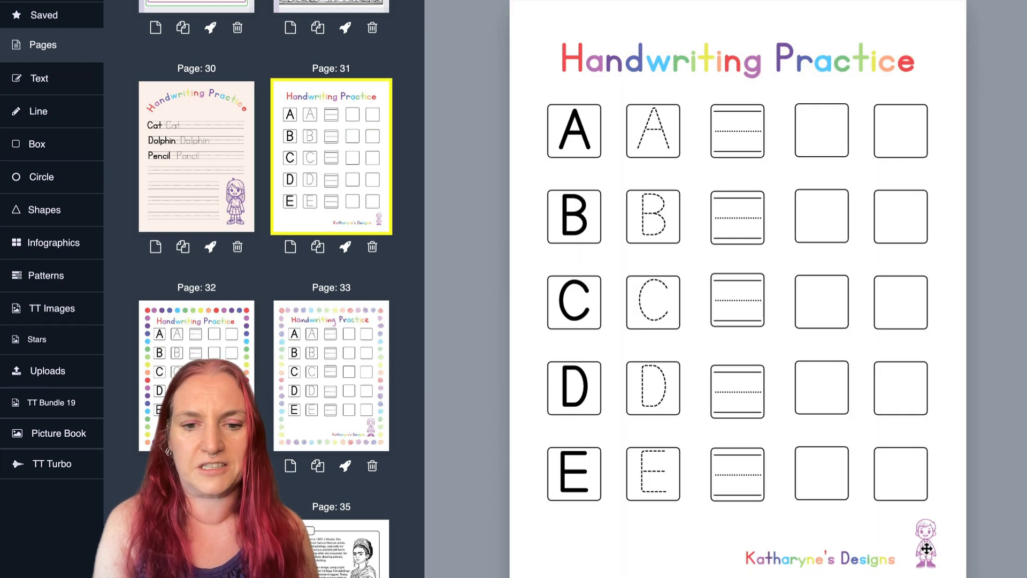
left_click(187, 345)
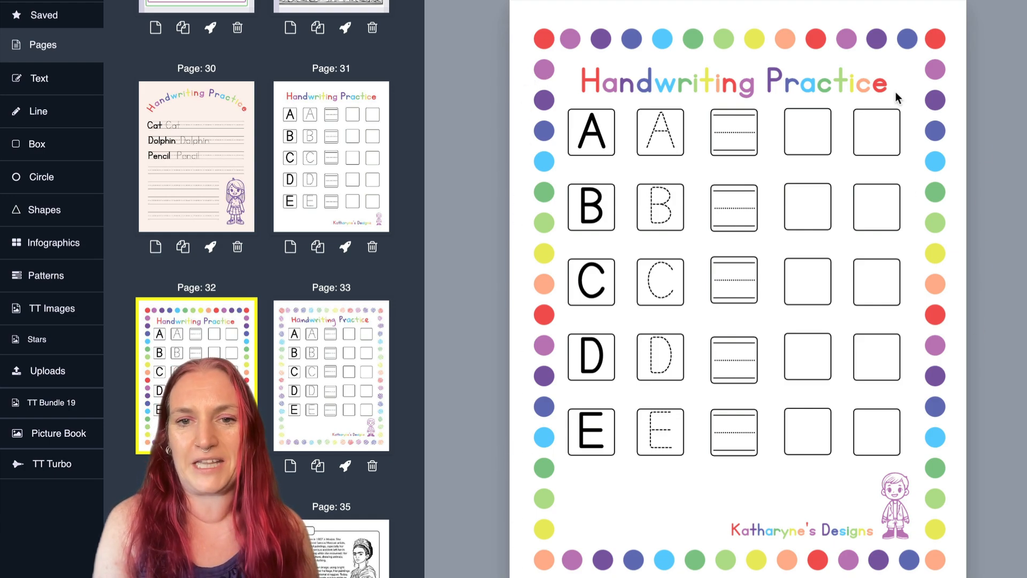
left_click(360, 396)
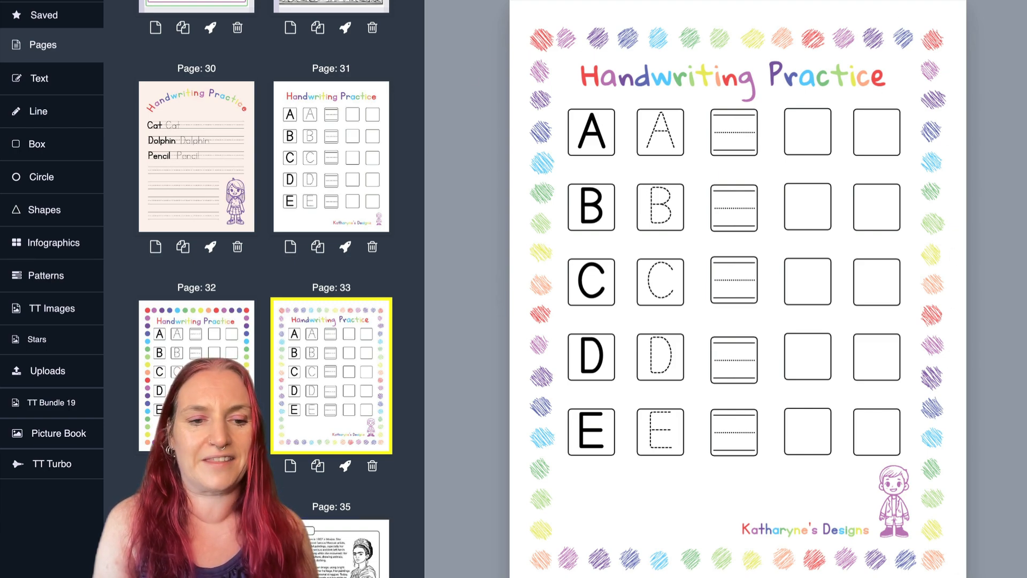
left_click(196, 540)
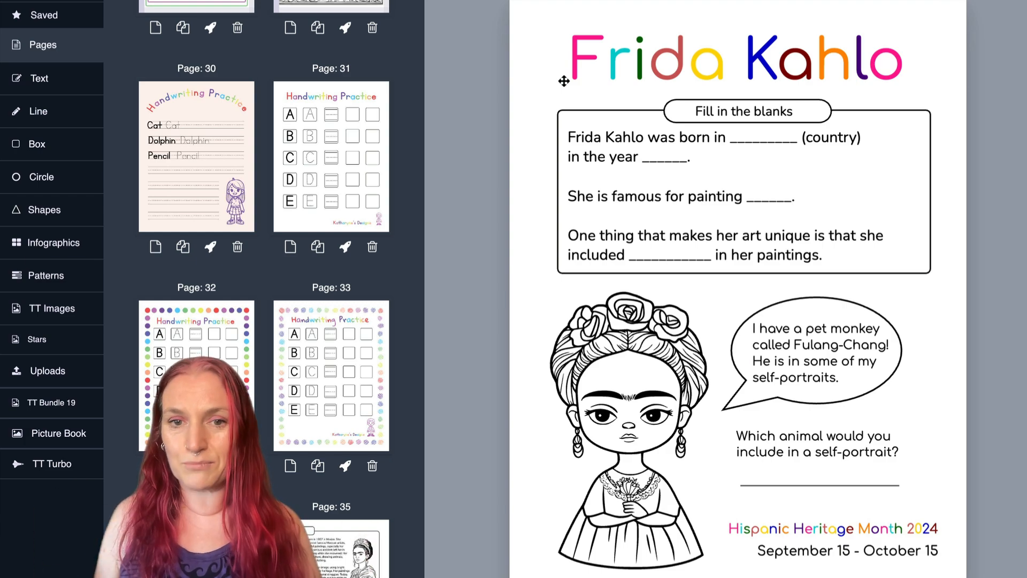
scroll(303, 414, "down", 8)
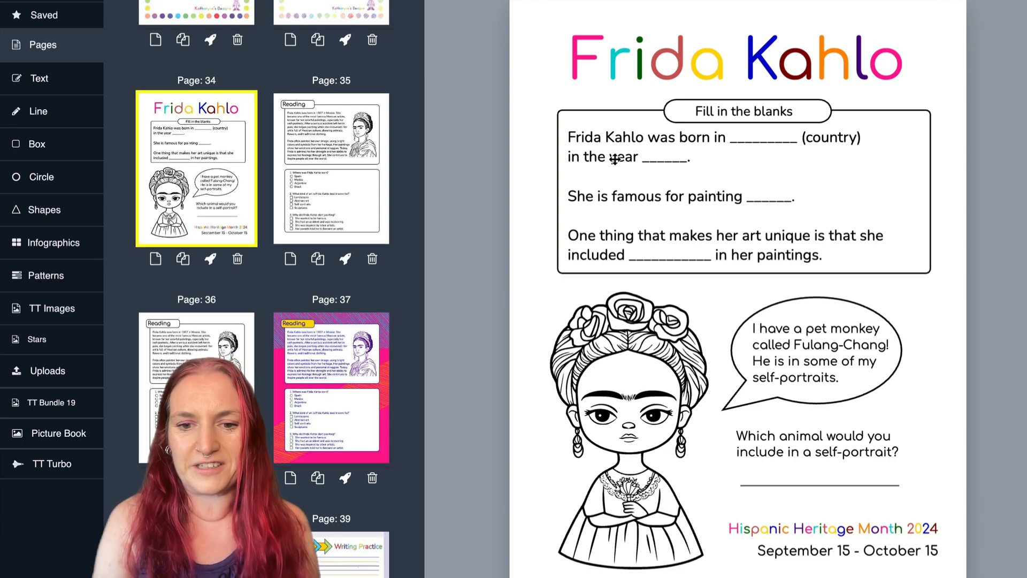
left_click(333, 557)
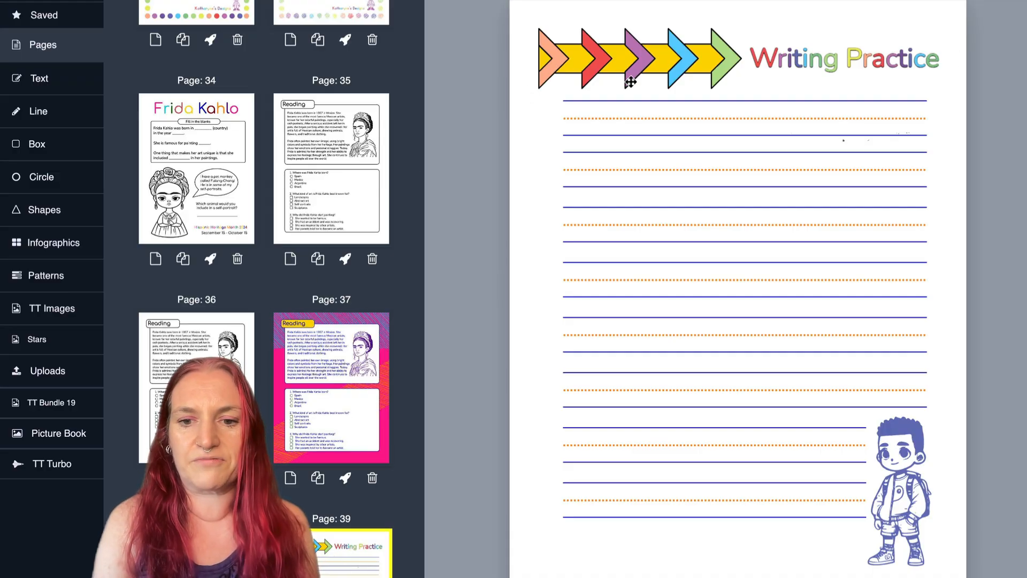
scroll(291, 250, "down", 7)
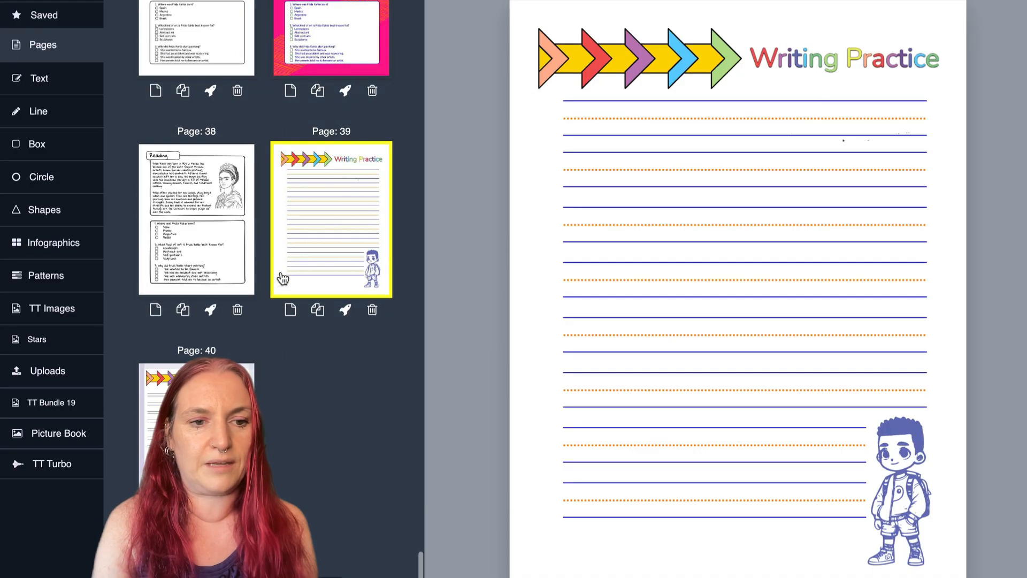
left_click(196, 417)
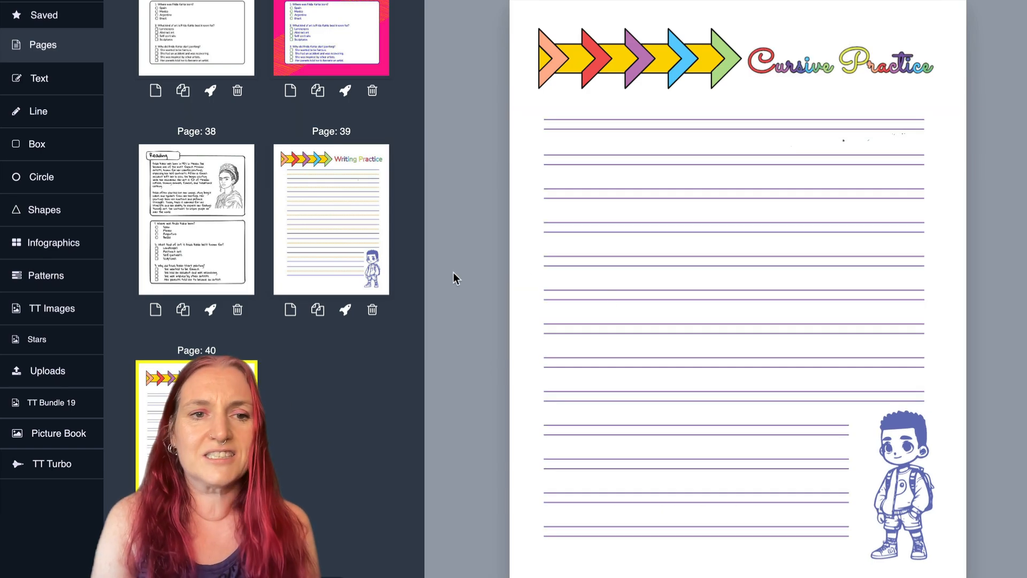
scroll(346, 249, "up", 15)
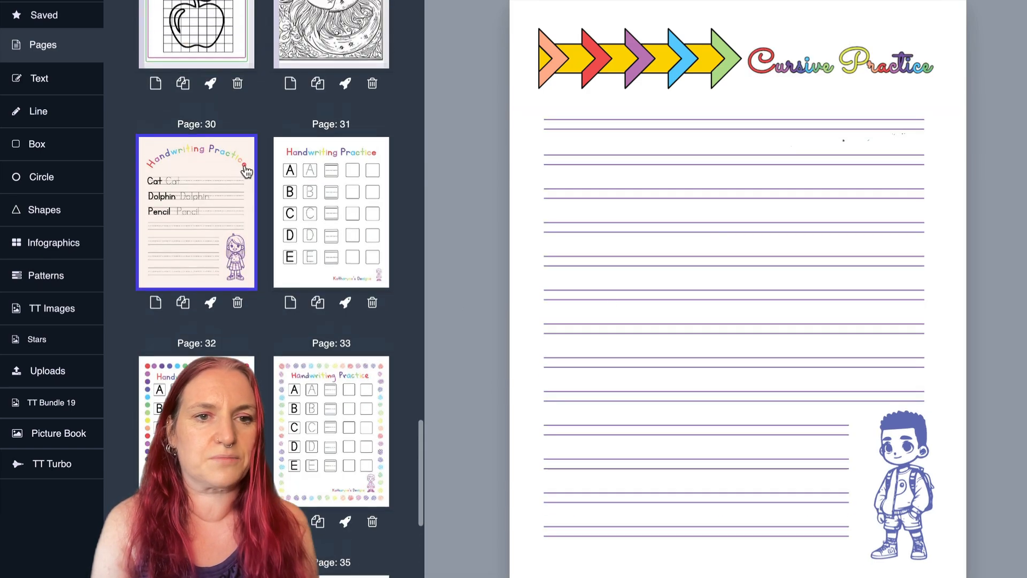
left_click(339, 104)
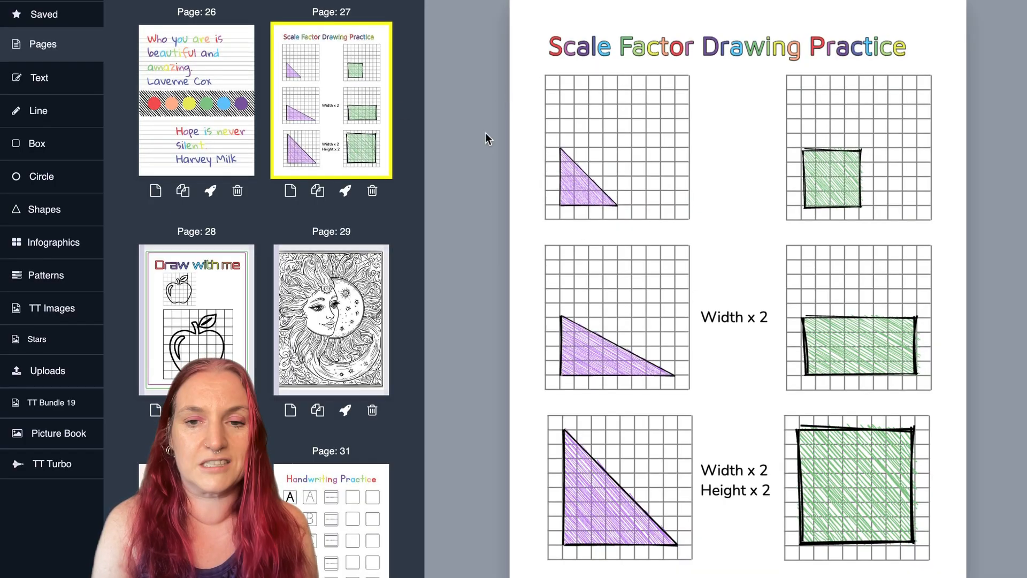
left_click(185, 343)
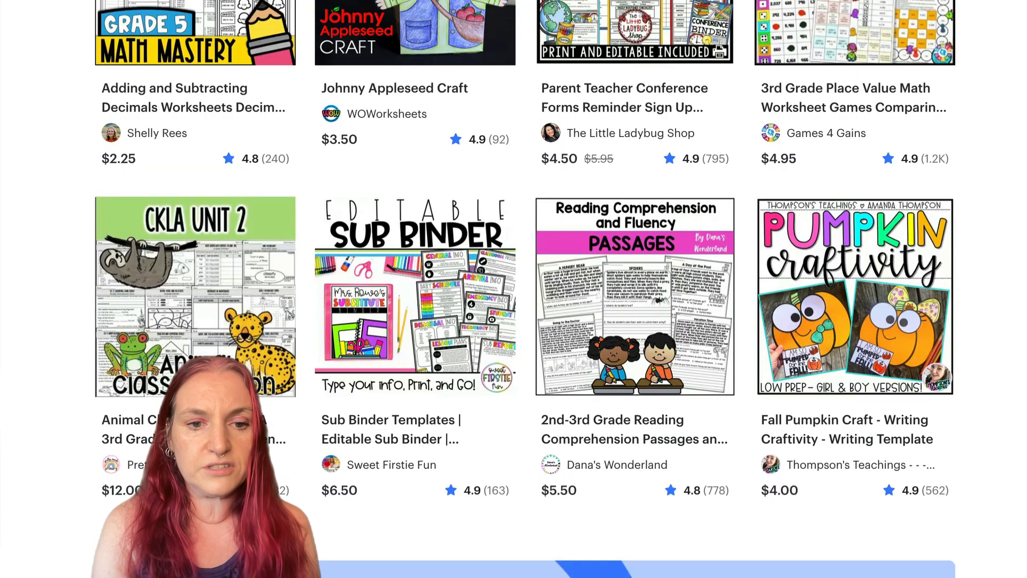
Step: Switch to the TPT website and examine the cover designs of the listed school resources, down to the recently viewed ones
scroll(525, 289, "up", 10)
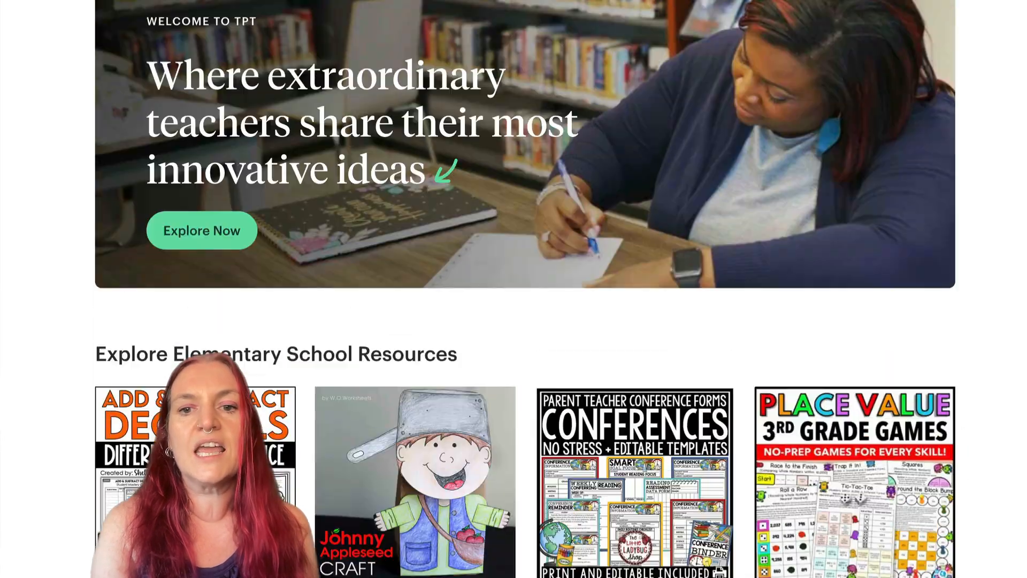
scroll(525, 289, "down", 8)
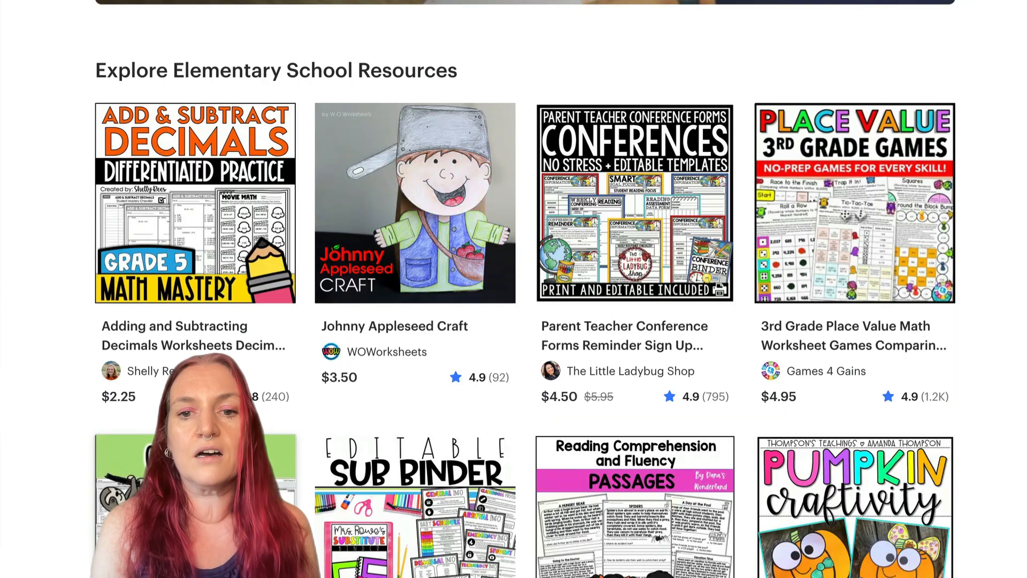
scroll(525, 289, "down", 15)
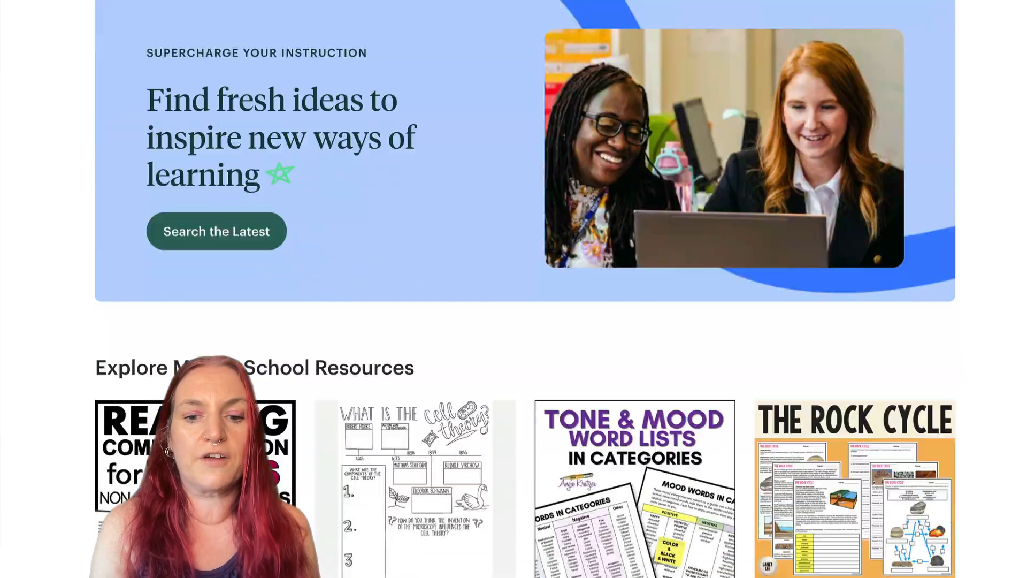
scroll(613, 81, "down", 3)
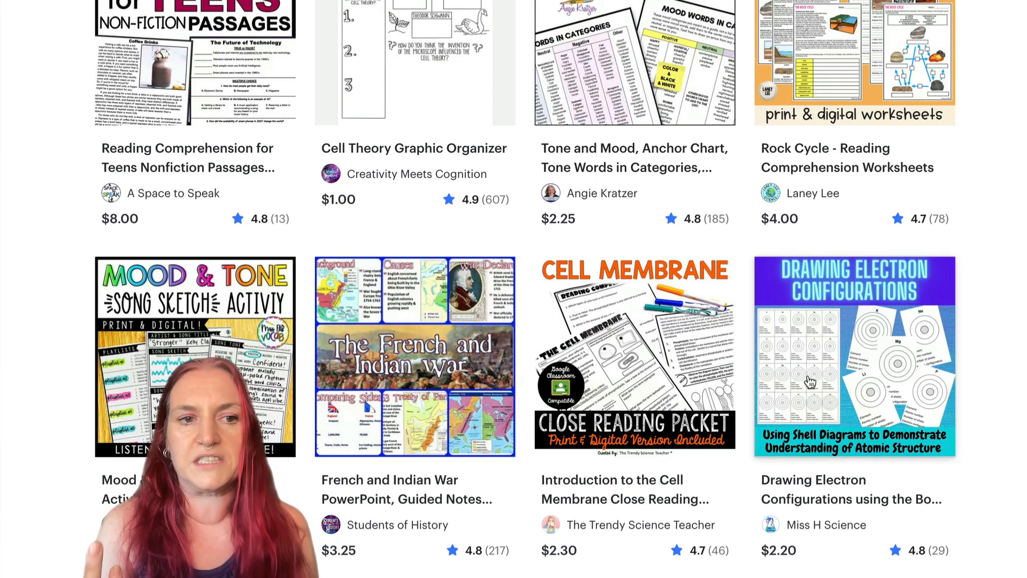
scroll(809, 382, "down", 1)
scroll(749, 377, "up", 4)
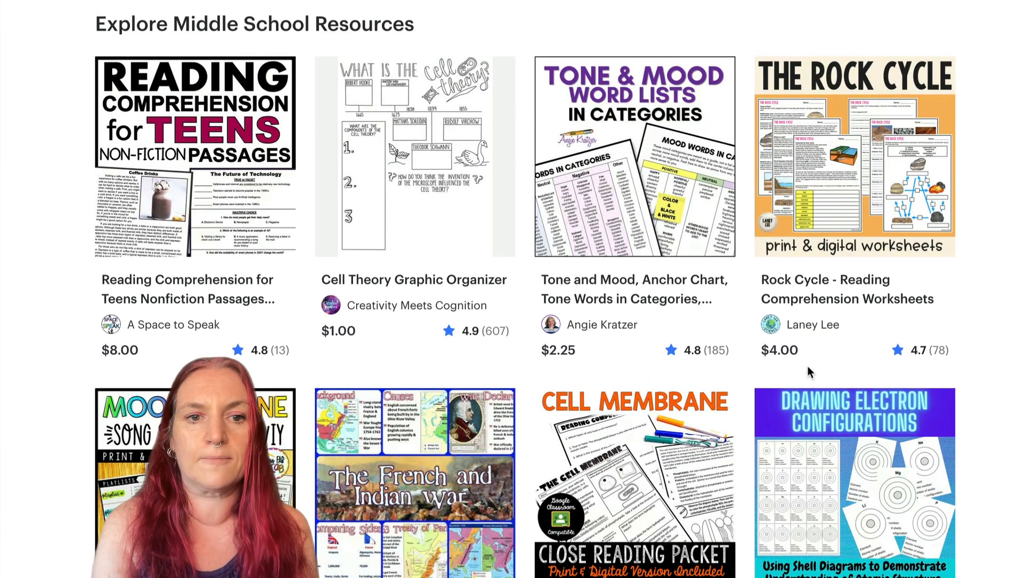
scroll(644, 373, "down", 3)
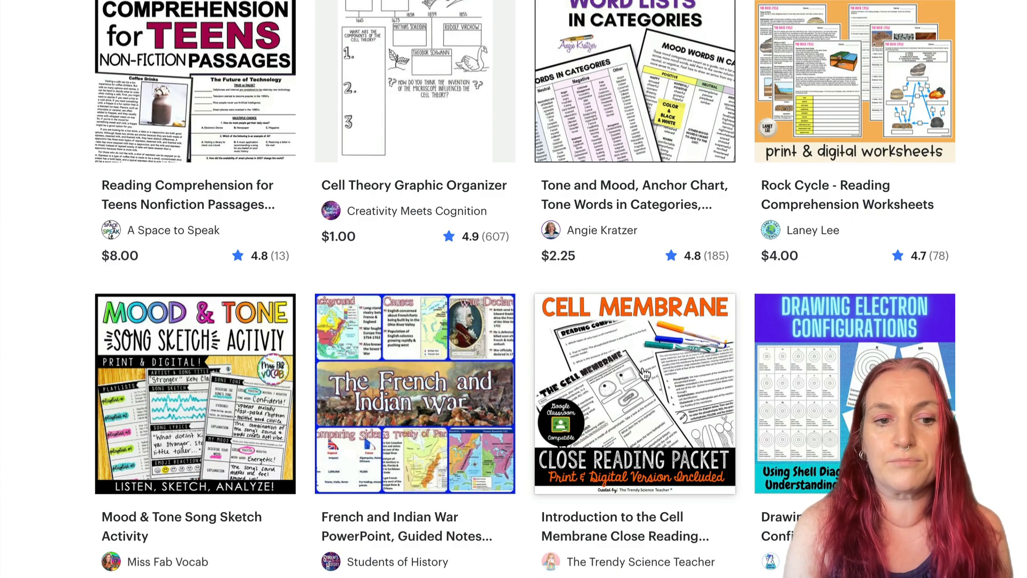
scroll(645, 373, "down", 2)
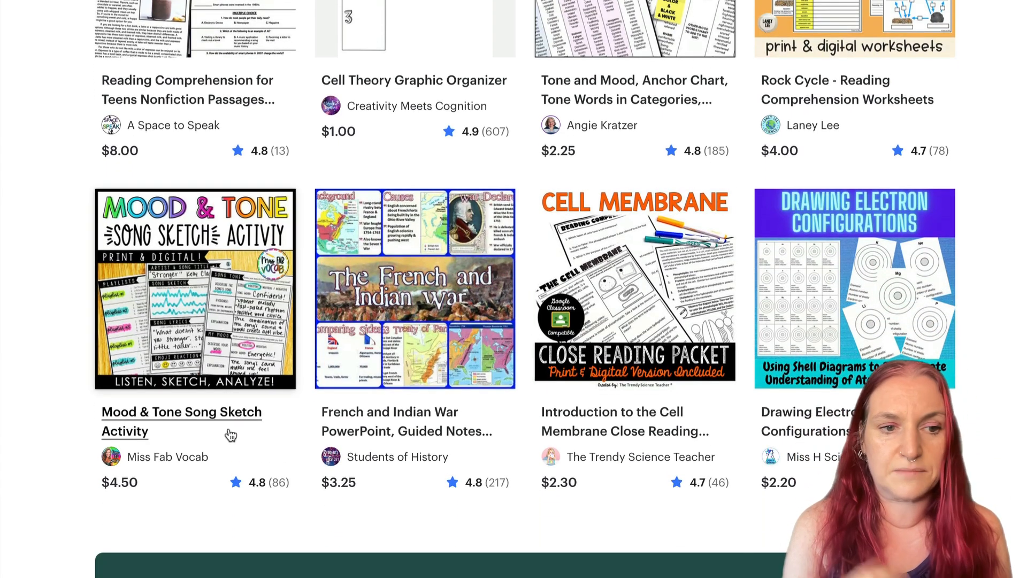
scroll(230, 435, "down", 20)
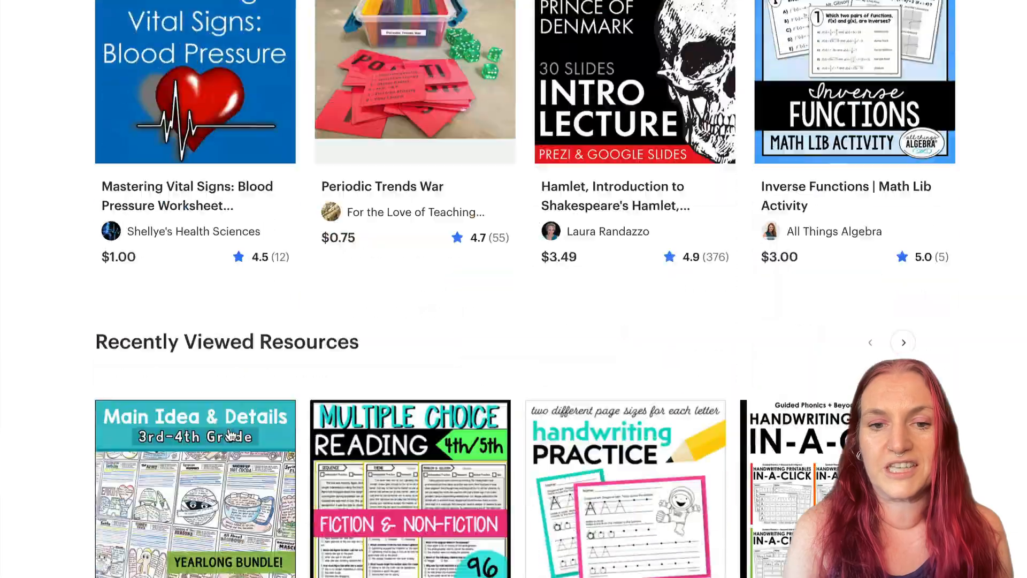
scroll(226, 484, "up", 20)
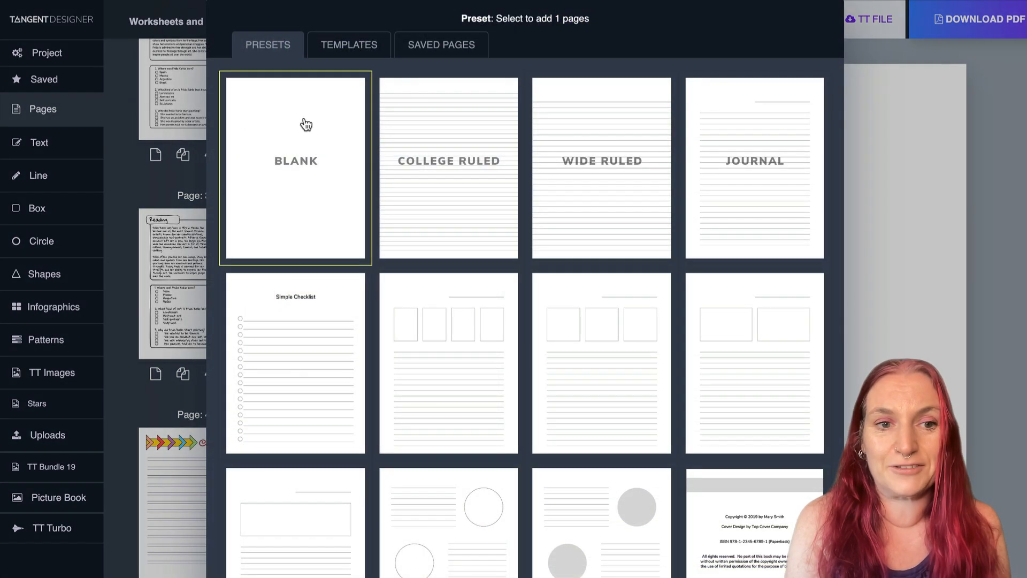
Step: Add a blank page at the end of the Worksheets and Stationery project and insert a text box with font size 20
left_click(306, 124)
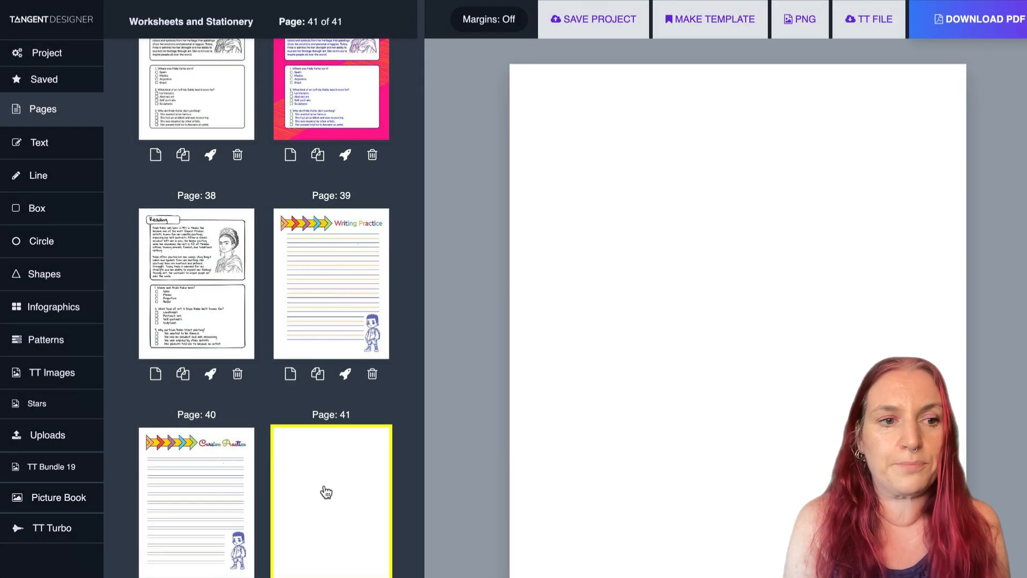
left_click(58, 152)
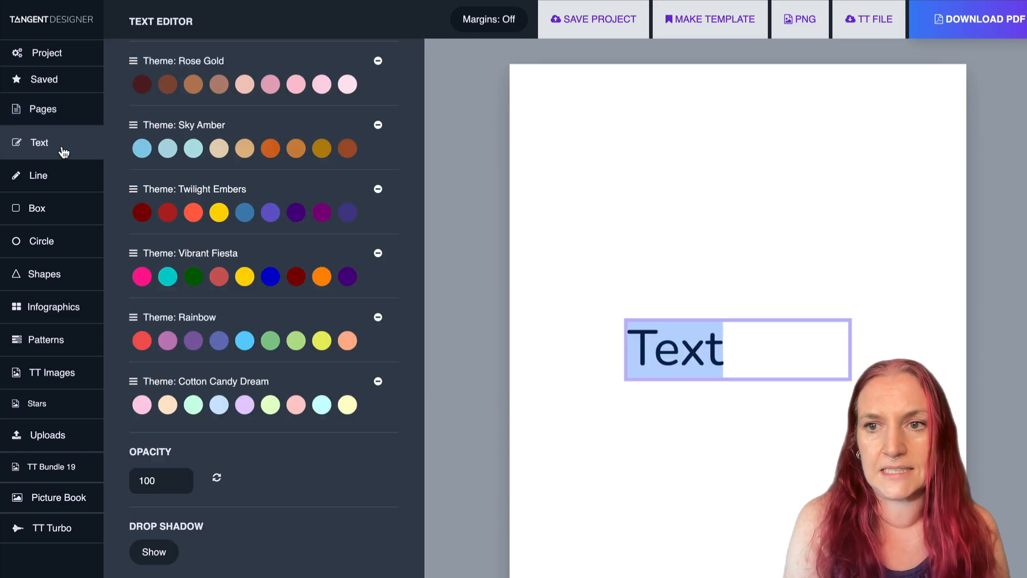
scroll(346, 323, "up", 8)
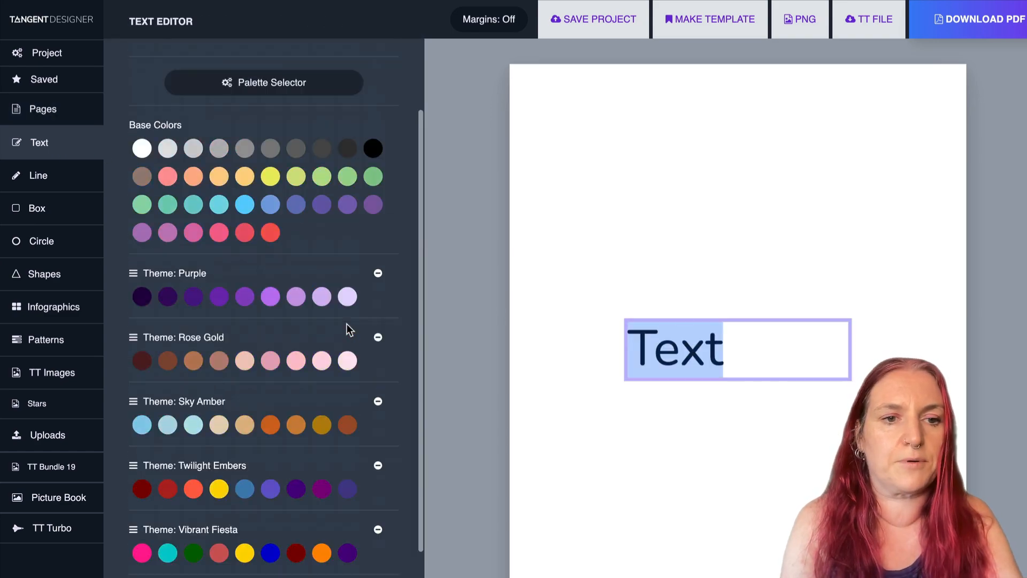
left_click(237, 64)
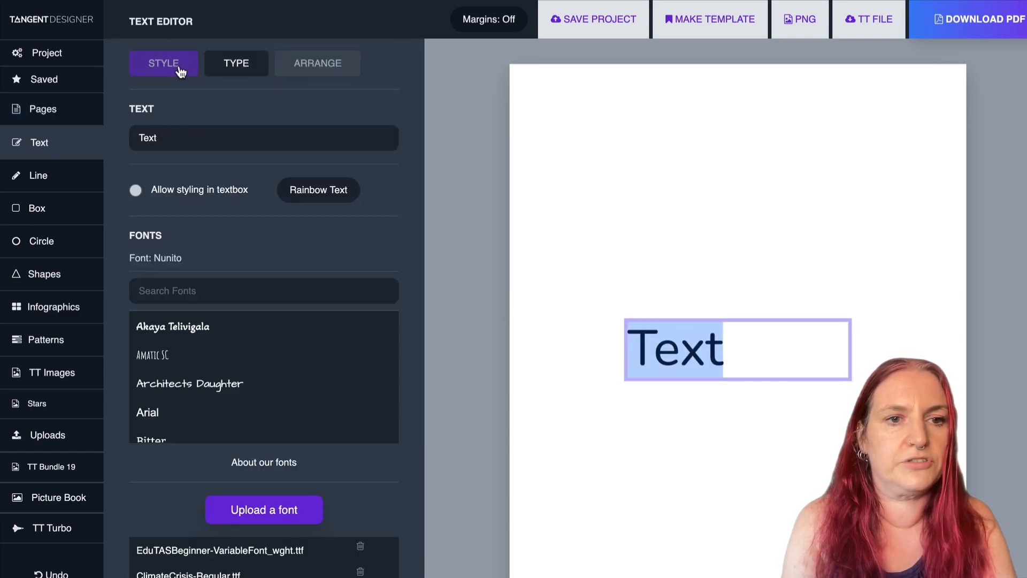
scroll(226, 152, "down", 9)
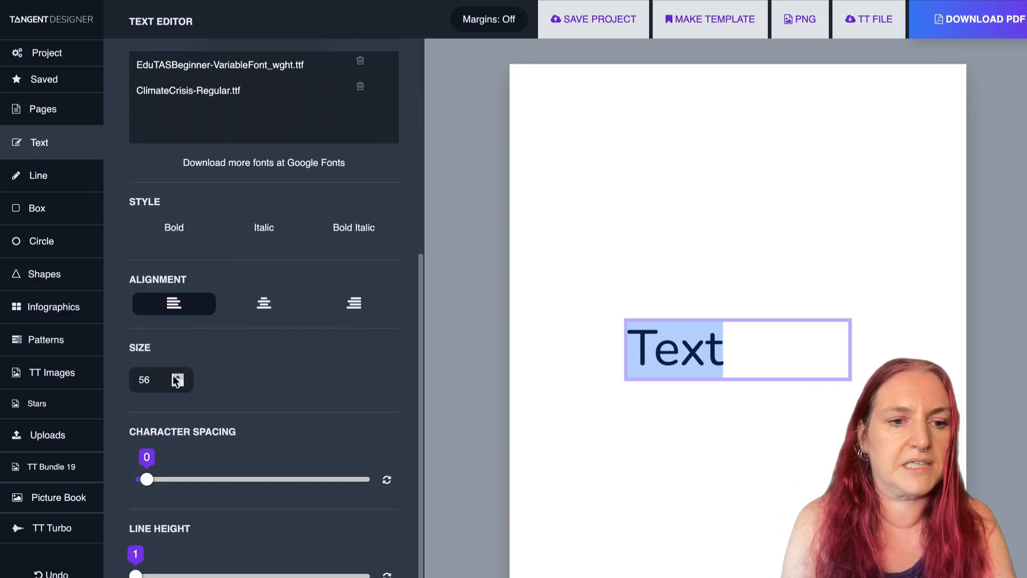
double_click(155, 377)
type("20")
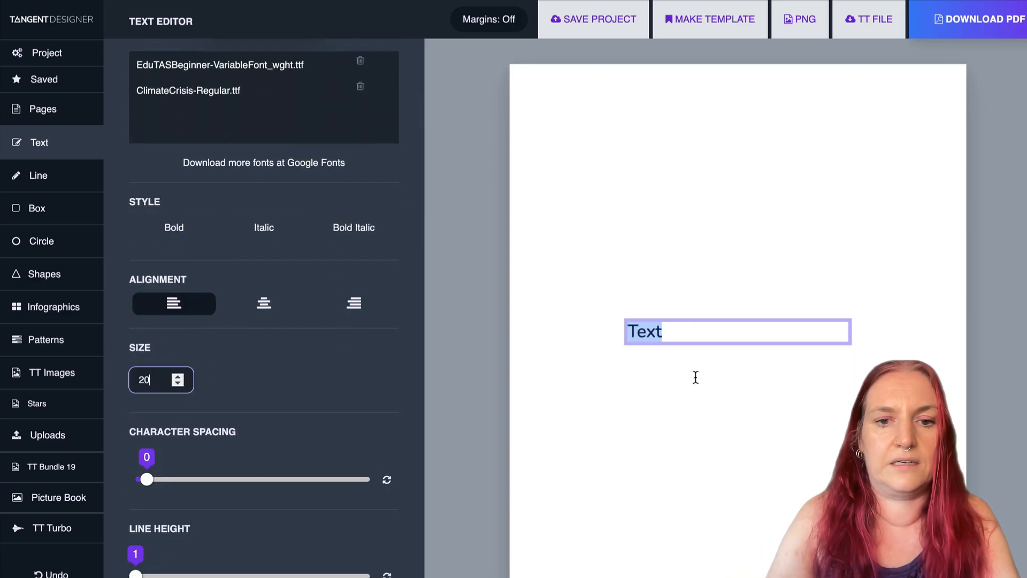
Step: Replace the text box's placeholder with "I must go down to the sea again."
left_click(693, 334)
double_click(690, 332)
type("I must go down t")
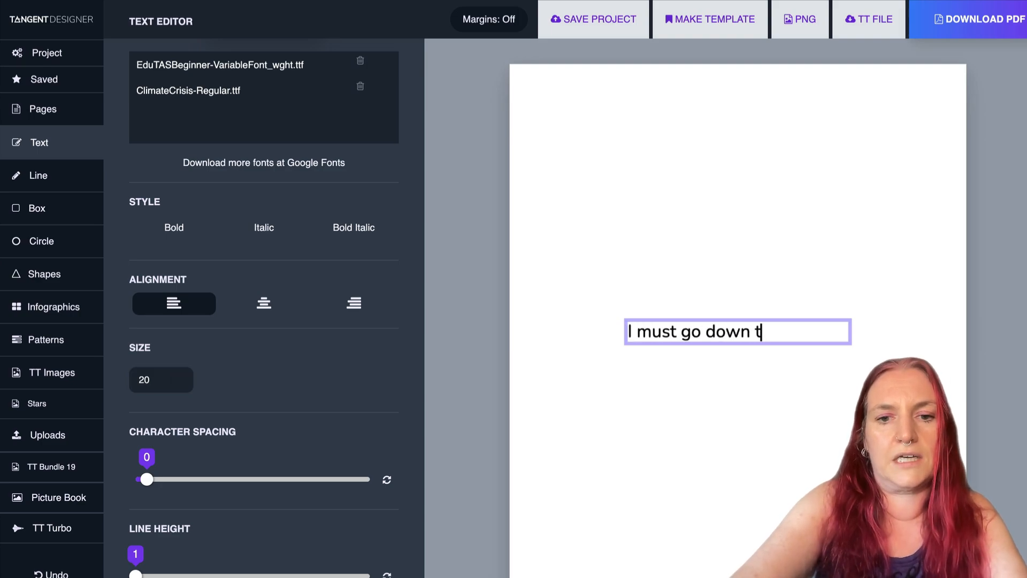
type("o the se")
key("BackSpace")
type("sea ag")
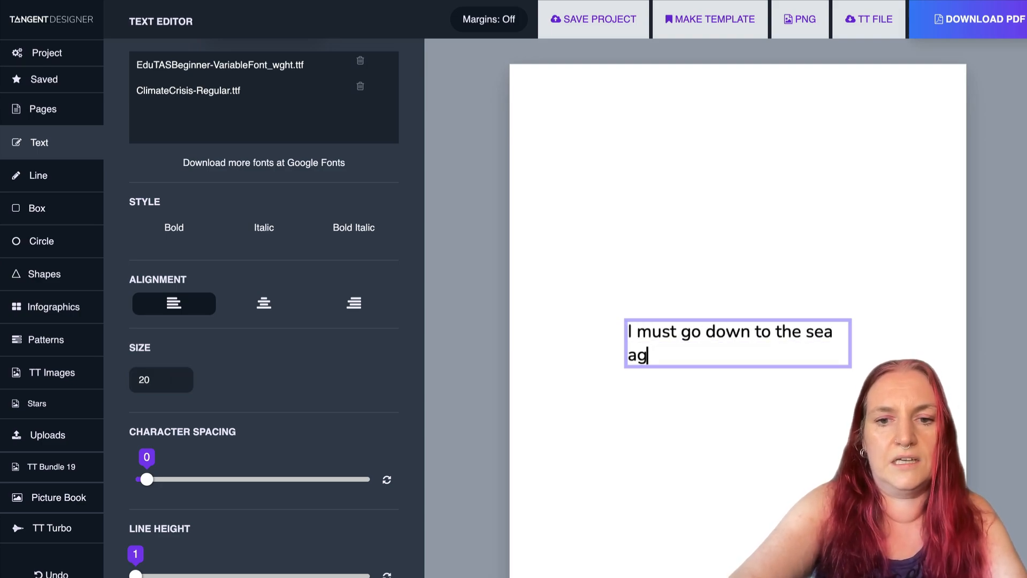
type("ain.")
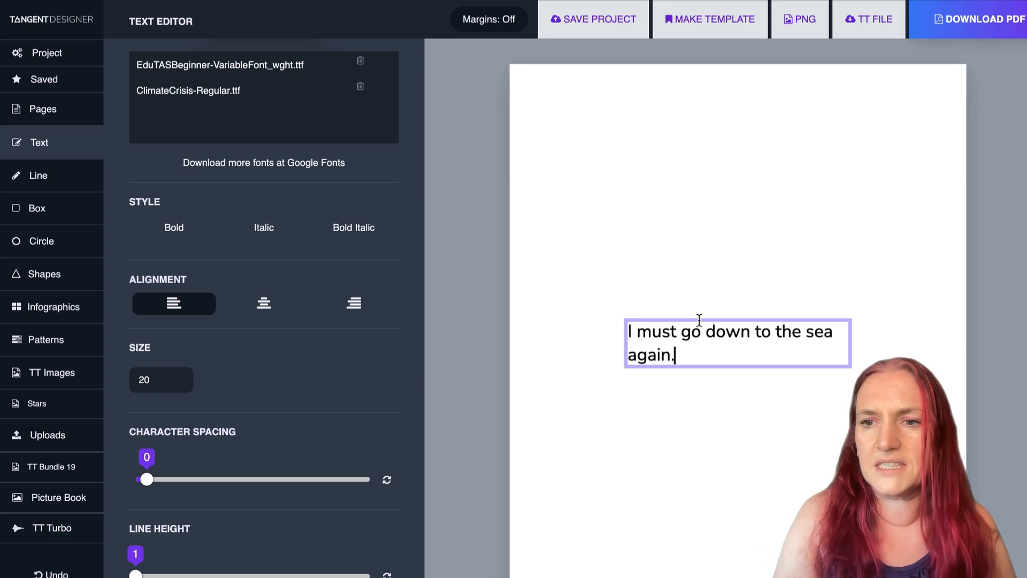
Step: Move the text box to the upper part of the page, widen it so the sentence fits one line, and centre the text
left_click(780, 432)
left_click_drag(706, 351, 661, 204)
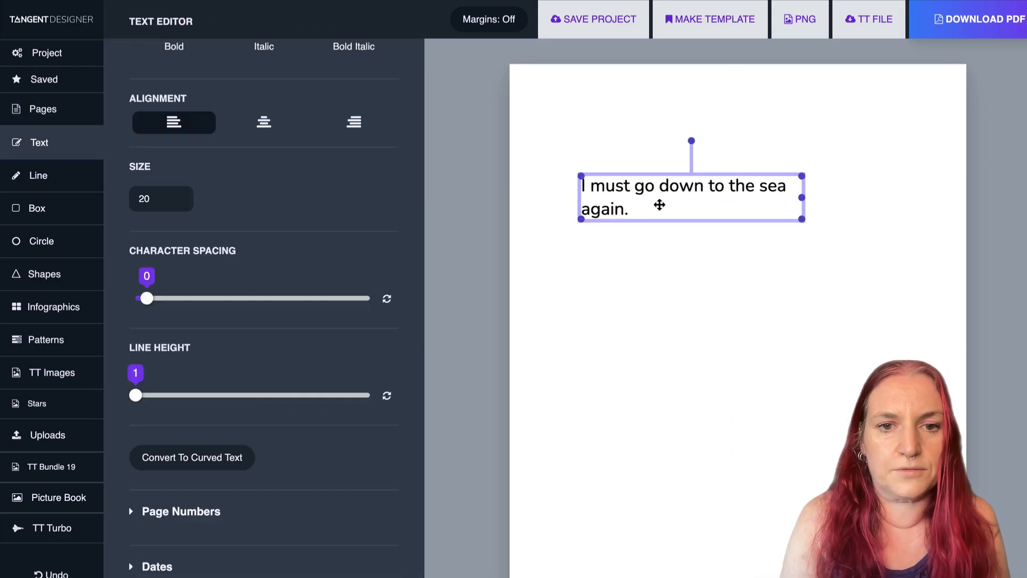
left_click_drag(803, 198, 885, 191)
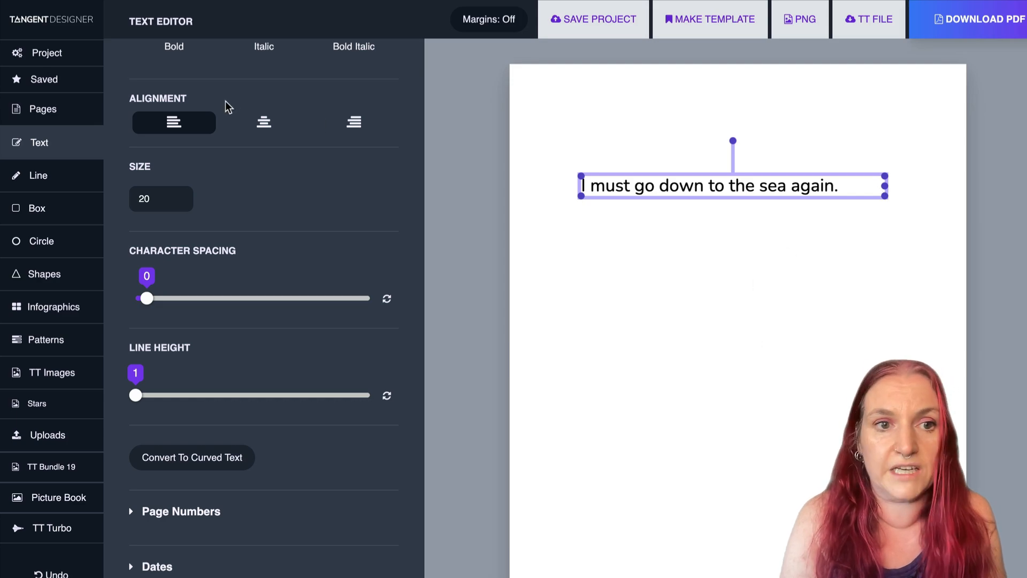
left_click(262, 123)
Step: Try the Architects Daughter font on the sentence, and set its font to Comfortaa
scroll(259, 179, "up", 10)
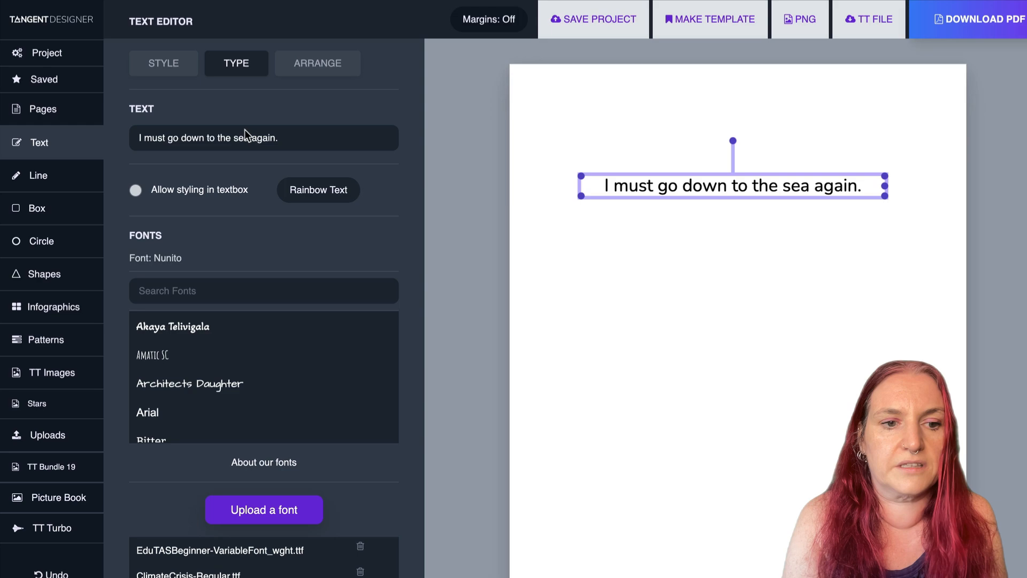
left_click(213, 387)
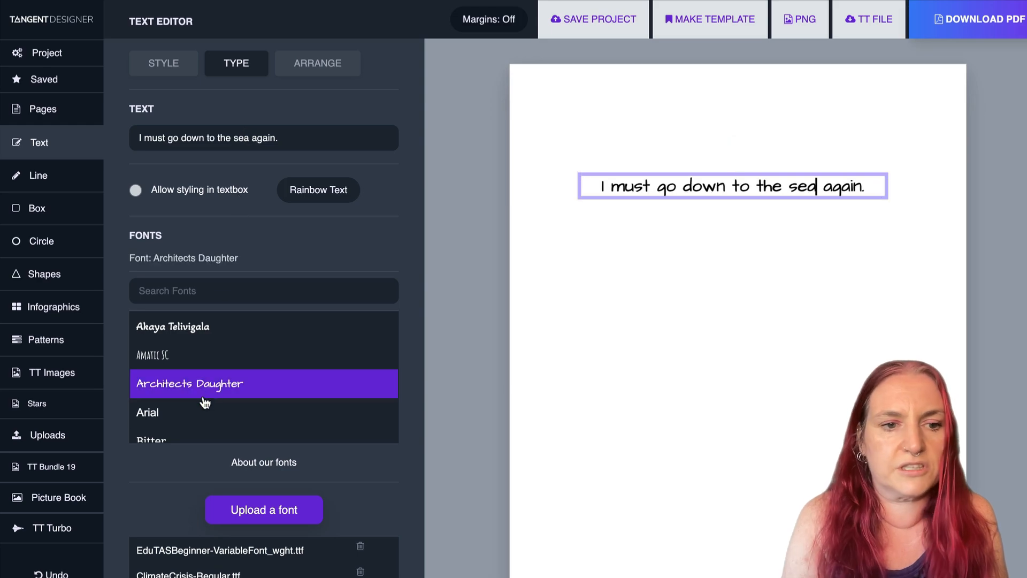
scroll(197, 415, "down", 4)
scroll(191, 366, "up", 3)
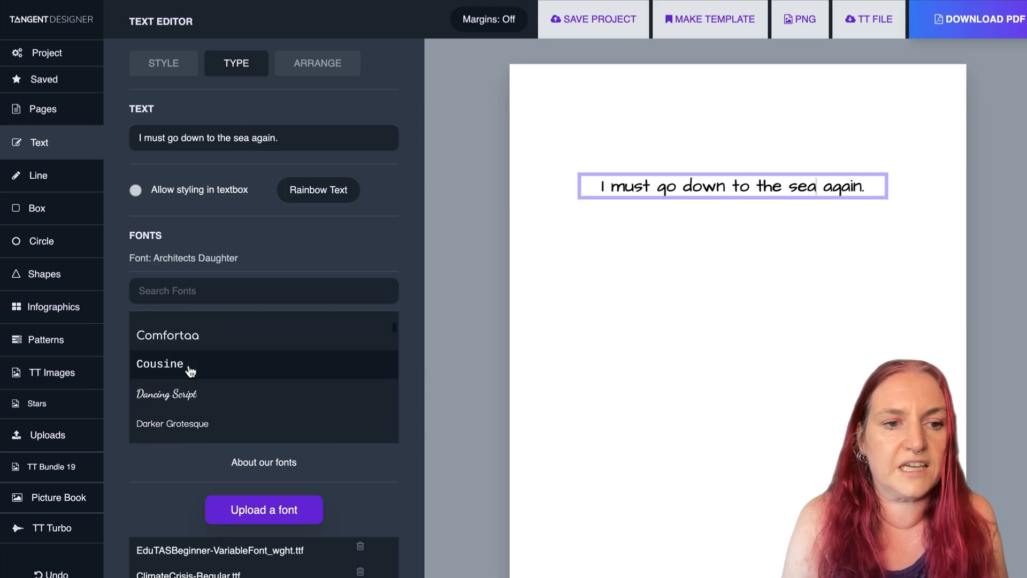
scroll(146, 266, "down", 2)
left_click(151, 235)
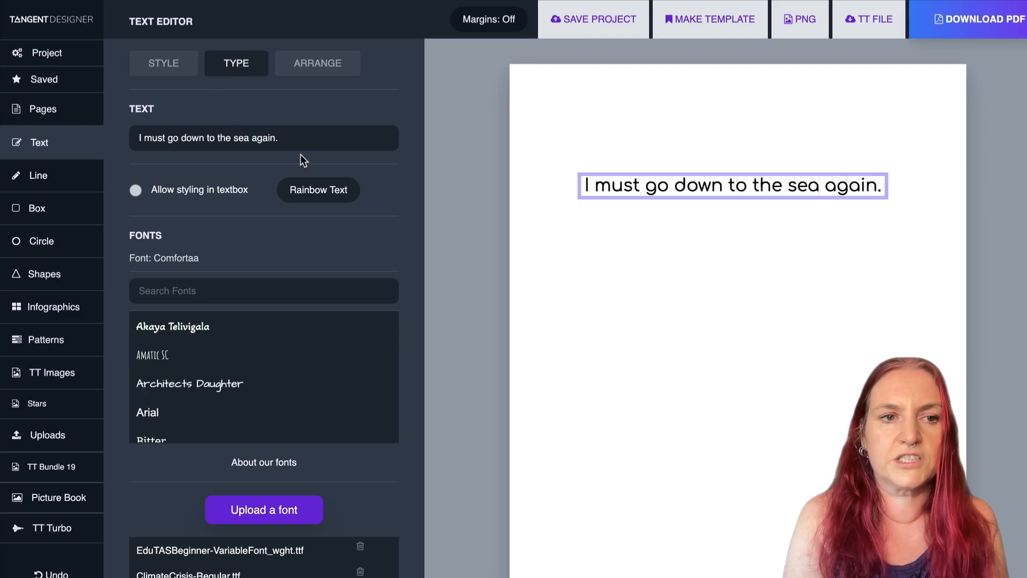
left_click(162, 63)
left_click(224, 61)
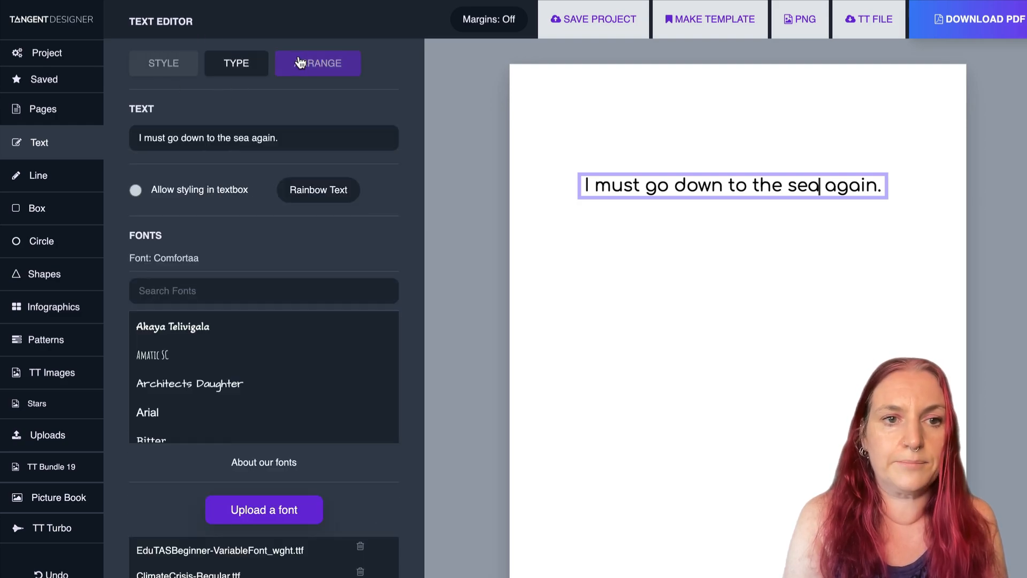
left_click(300, 62)
left_click(243, 64)
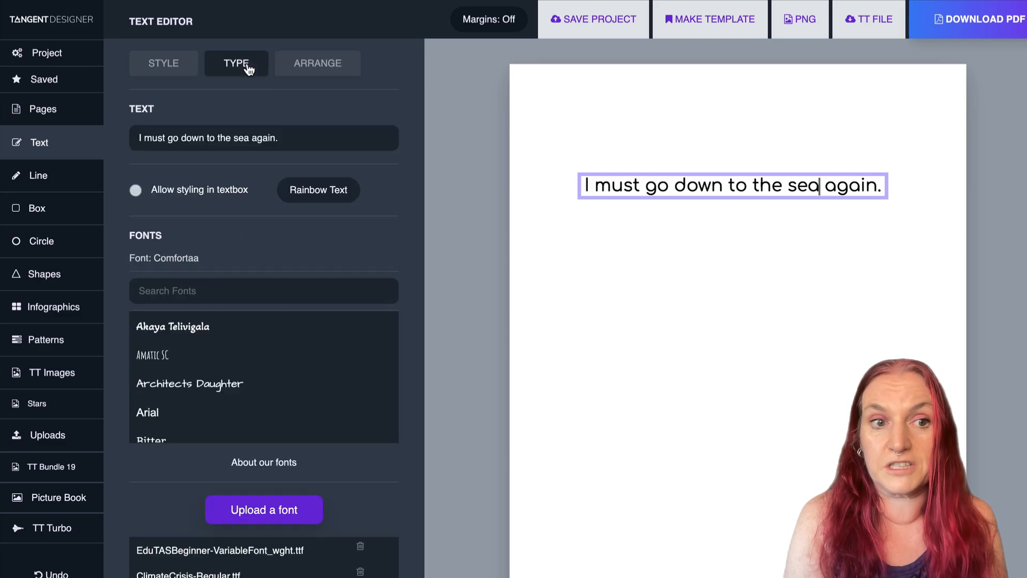
Step: Apply the Rainbow Text effect to the sentence and browse the themes in its Group Color Changer
left_click(319, 191)
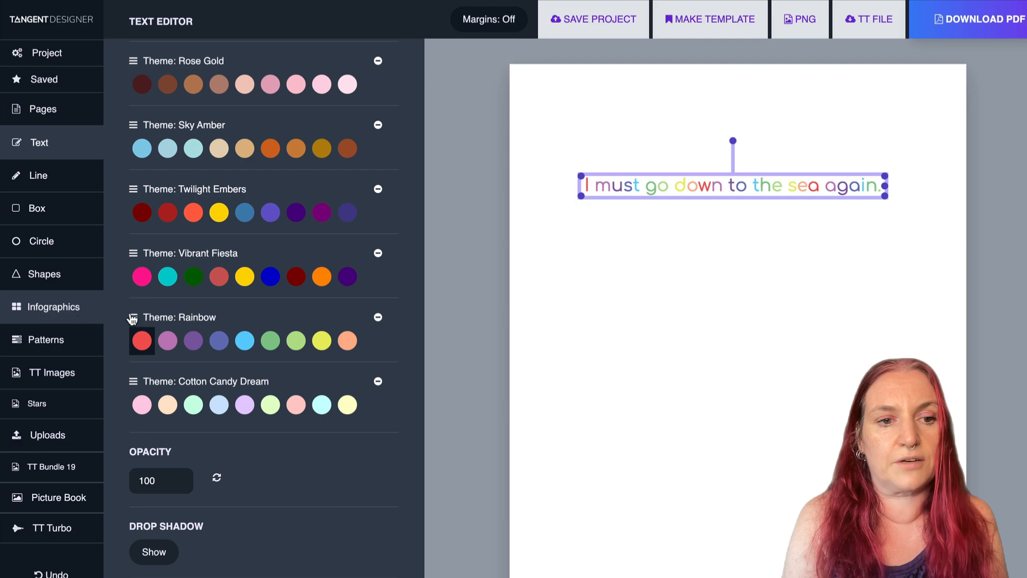
left_click(352, 347)
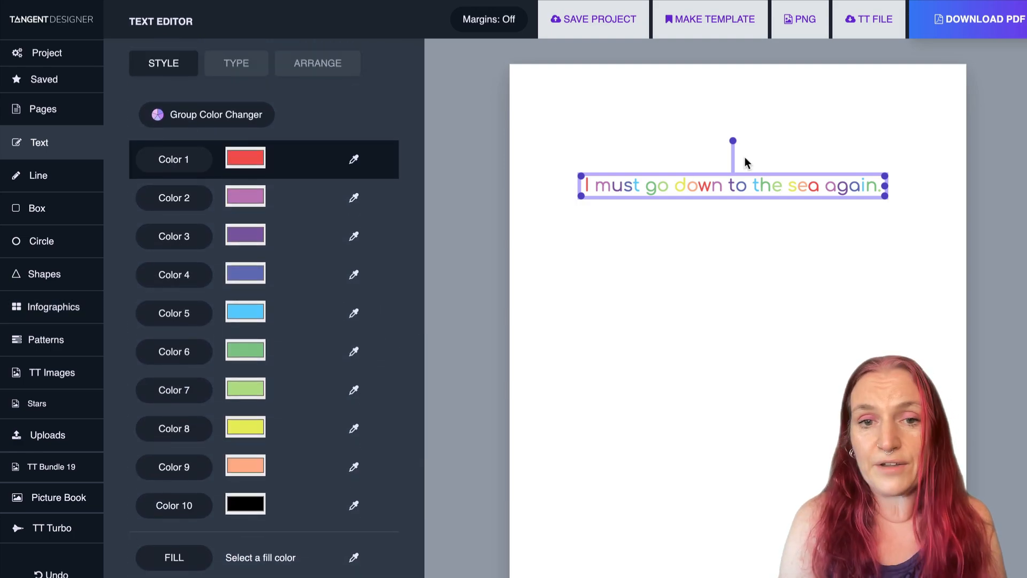
left_click(190, 117)
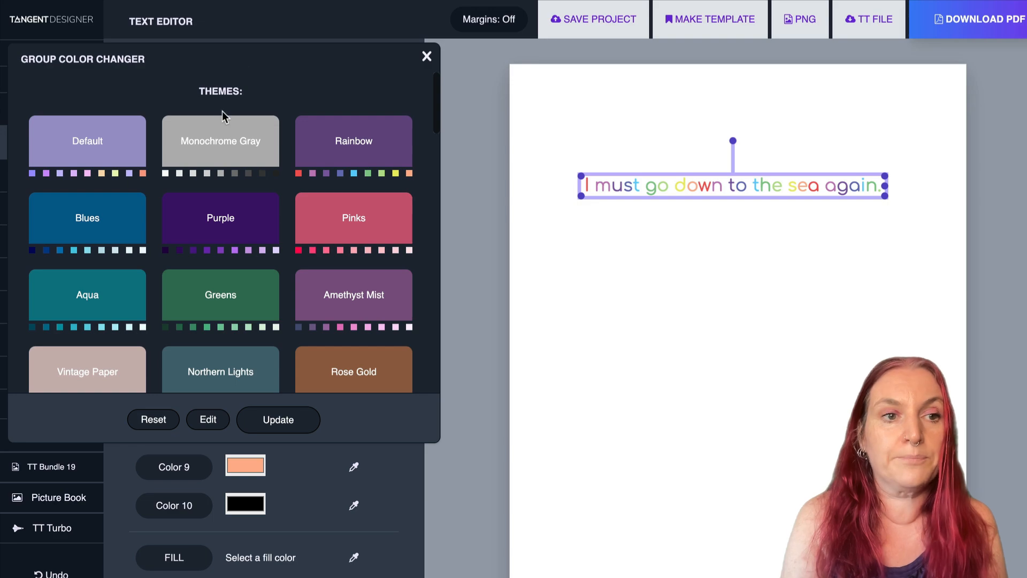
scroll(217, 164, "down", 5)
scroll(217, 164, "down", 8)
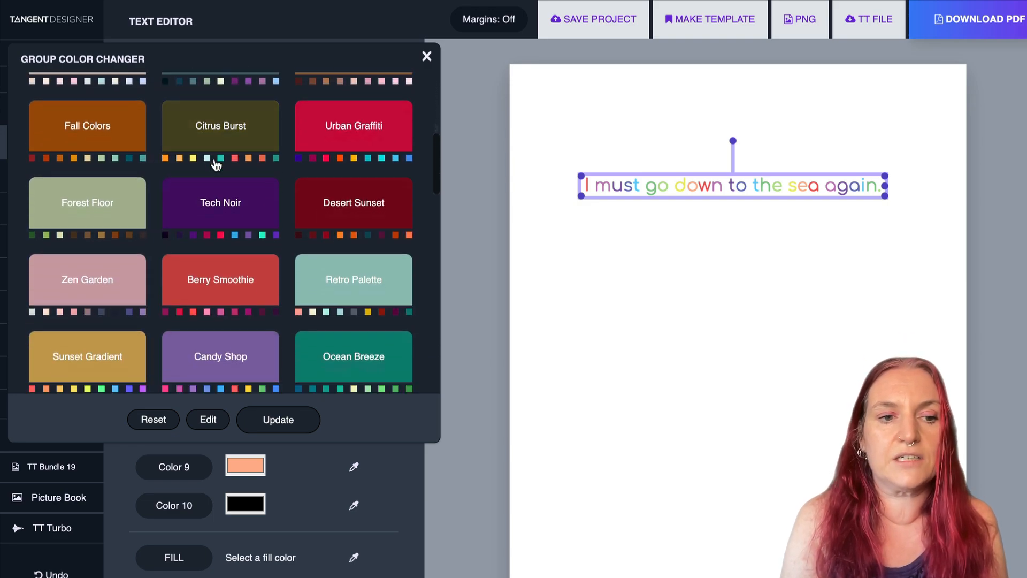
scroll(216, 164, "up", 1)
scroll(216, 164, "up", 2)
Step: Try the Muted Denim, Cantaloupe, Neon Magenta Dream and Magenta Haze themes on the sentence
left_click(360, 287)
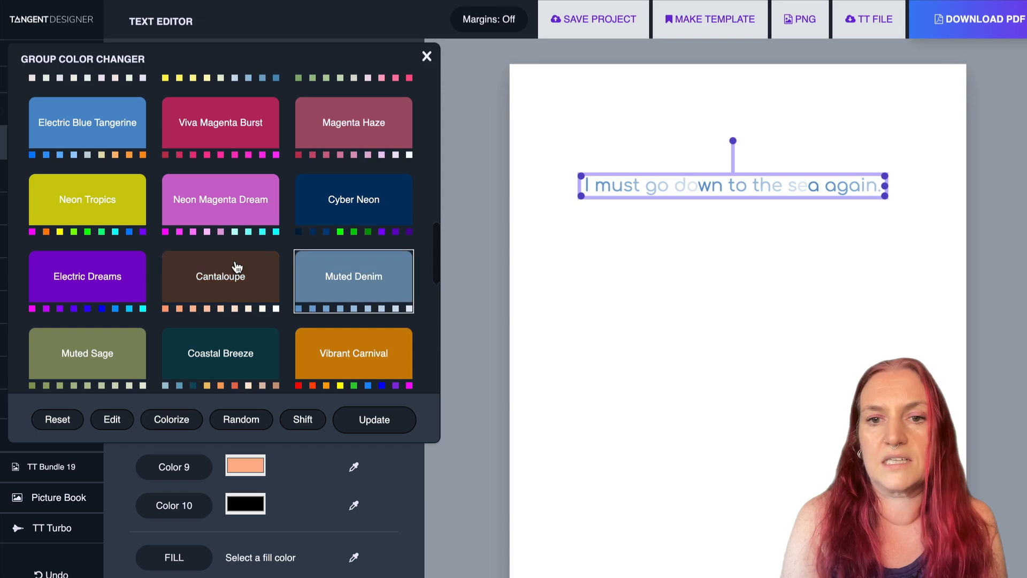
left_click(225, 278)
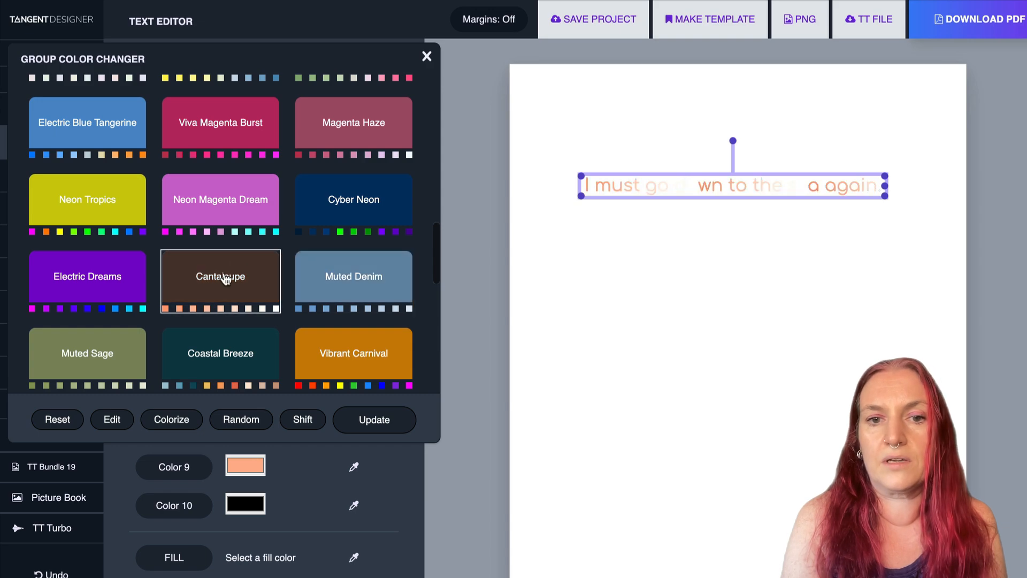
left_click(210, 194)
left_click(351, 140)
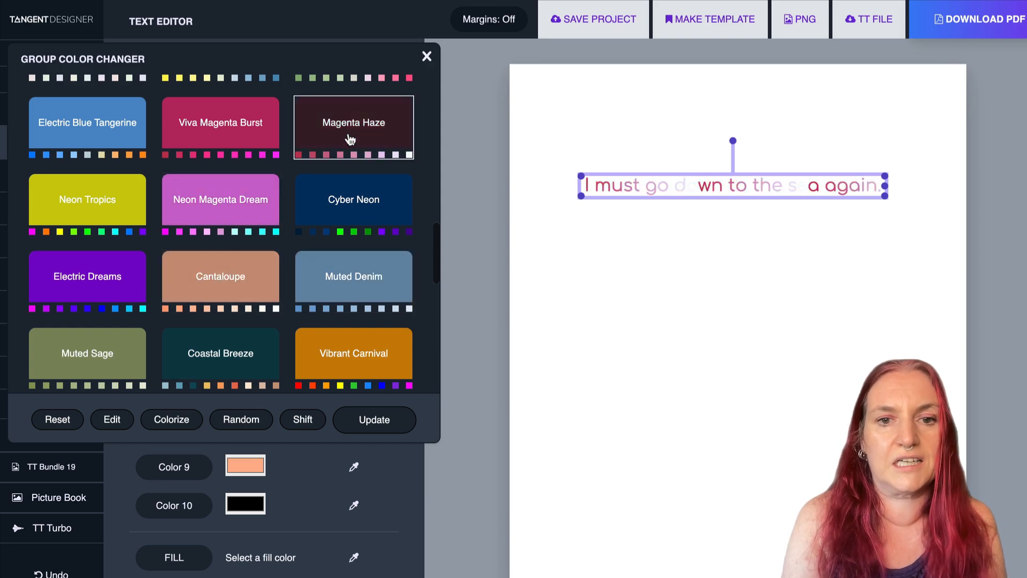
Step: Try the Geometric Harmony, Urban Legends, Retro Print and Shadowed Streets themes on the sentence
scroll(330, 197, "down", 8)
left_click(257, 298)
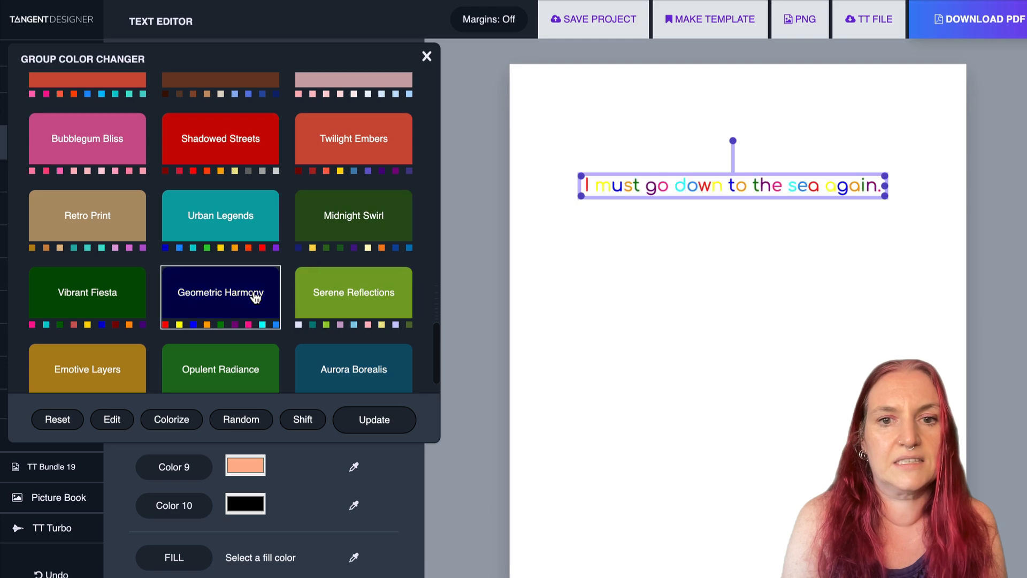
scroll(236, 367, "down", 1)
left_click(250, 168)
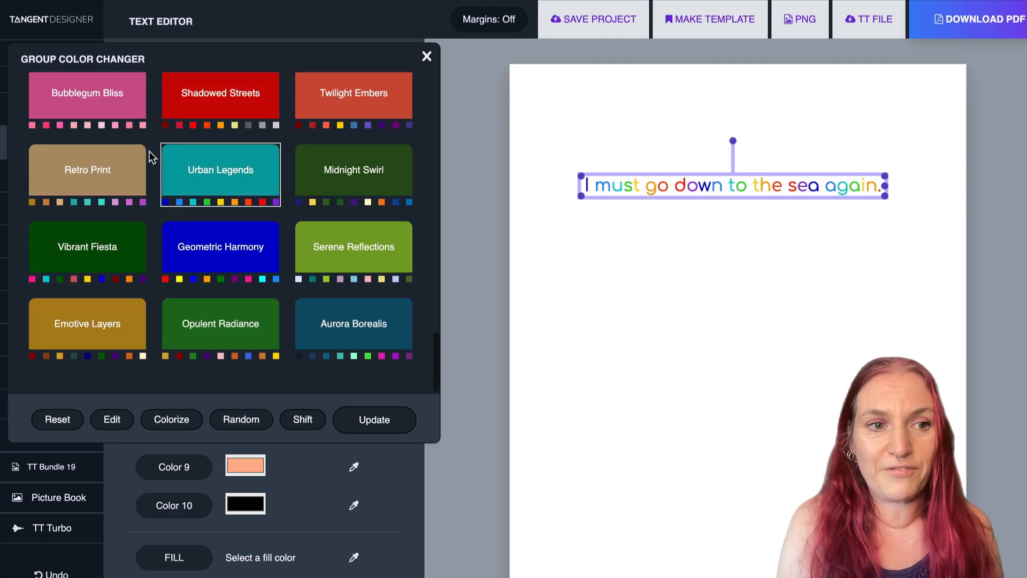
left_click(115, 172)
left_click(219, 109)
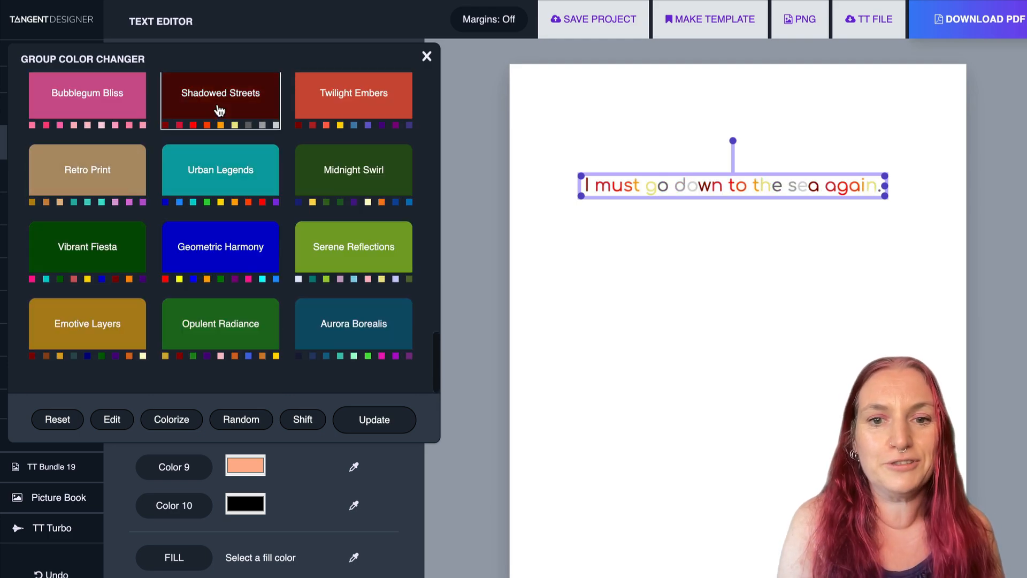
Step: Try the Swiss Alps Chalet and Mint Chocolate Chip themes on the sentence
scroll(203, 199, "up", 6)
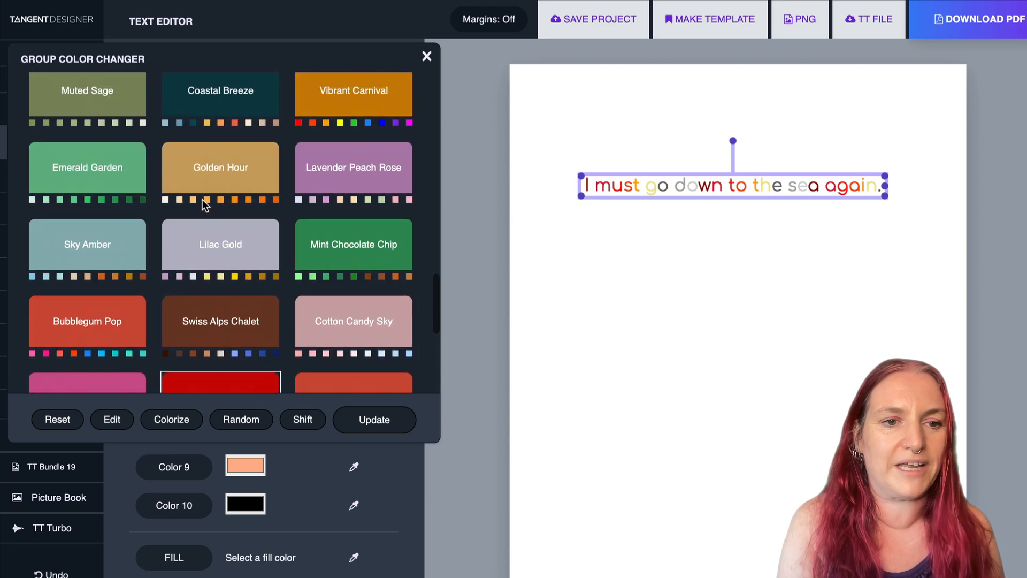
left_click(225, 319)
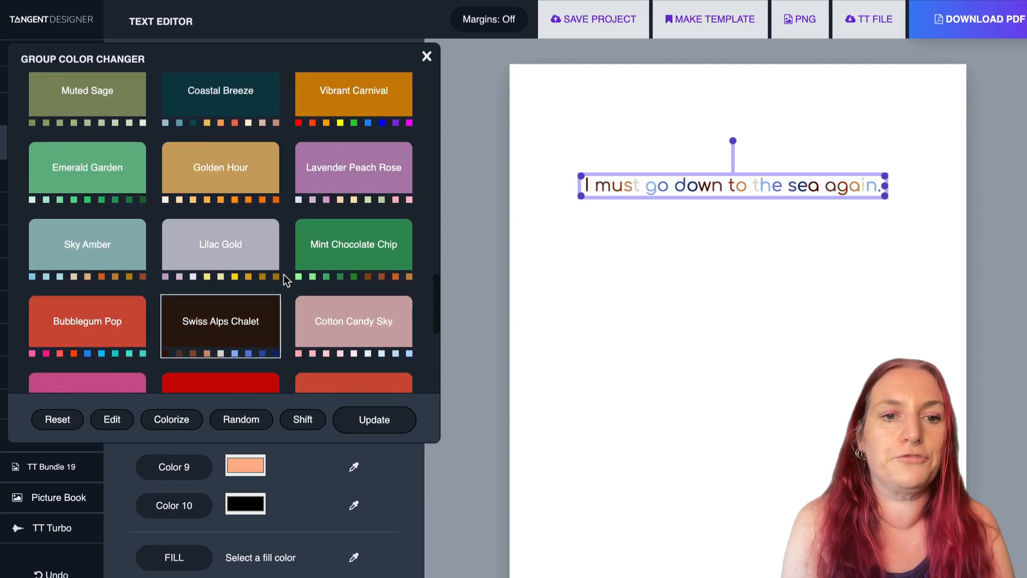
left_click(312, 267)
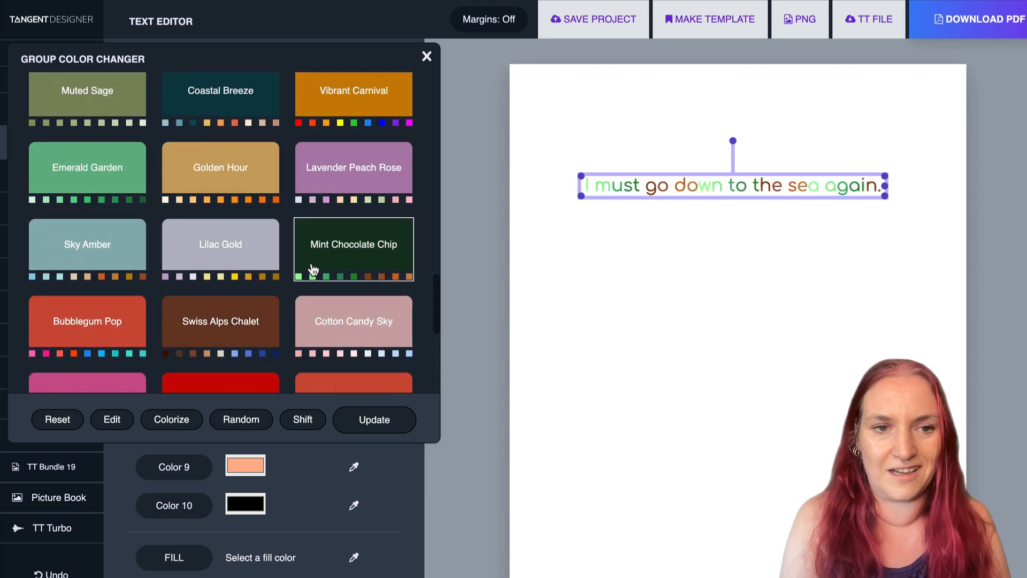
Step: Apply the Geometric Harmony theme to the sentence and randomize the order of its colors repeatedly
scroll(313, 268, "down", 6)
left_click(230, 259)
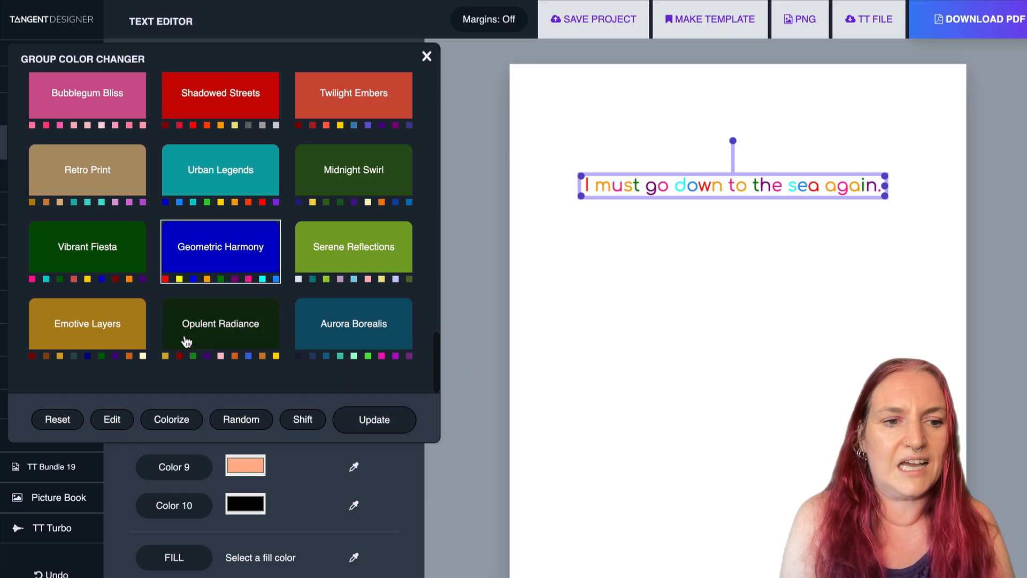
left_click(242, 423)
left_click(241, 423)
left_click(242, 423)
left_click(242, 424)
left_click(242, 423)
left_click(241, 423)
left_click(242, 423)
left_click(242, 423)
left_click(242, 423)
Step: Colorize the sentence in the theme's own color order and shift the color sequence along the letters several times
left_click(169, 420)
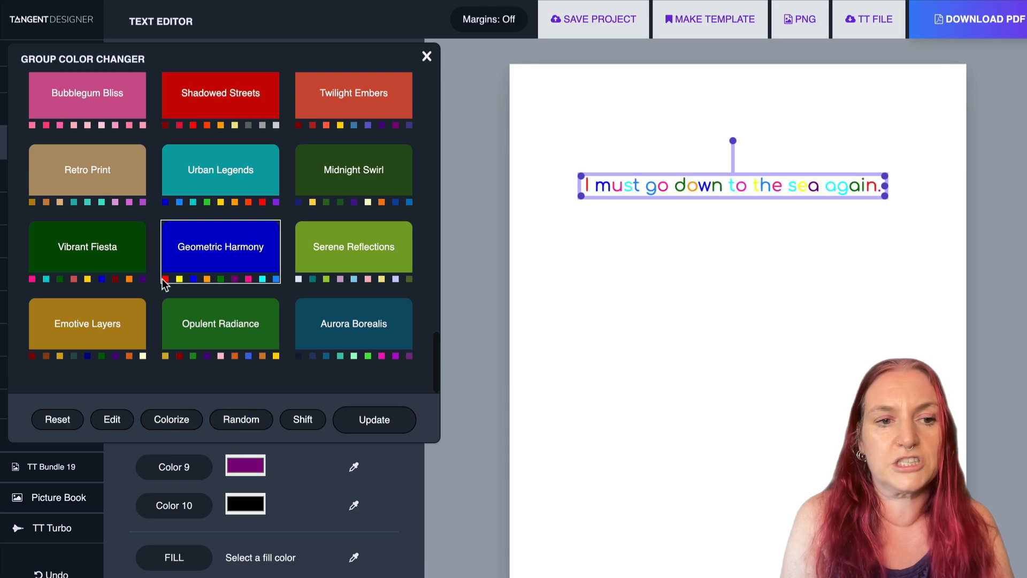
left_click(185, 421)
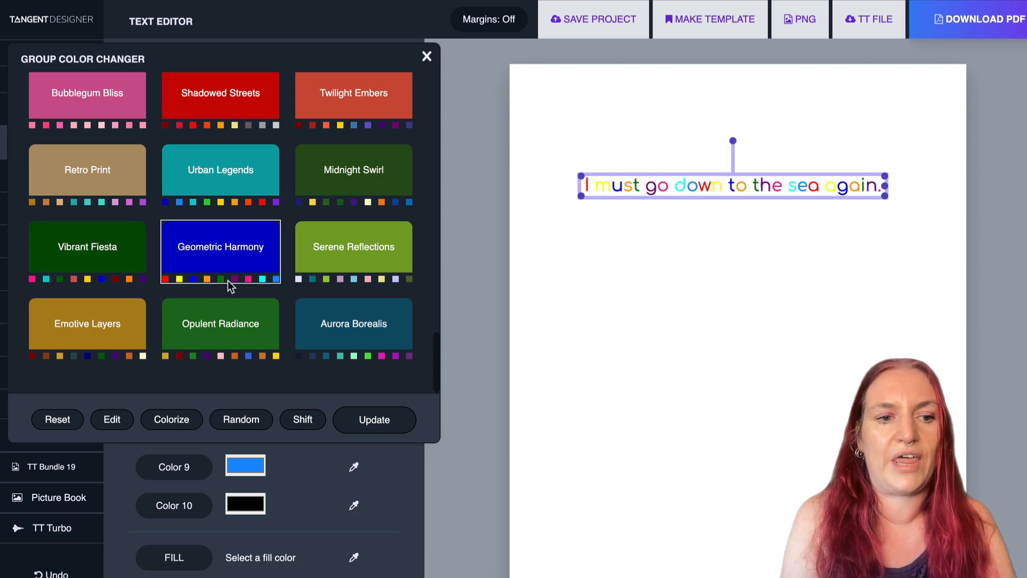
left_click(292, 421)
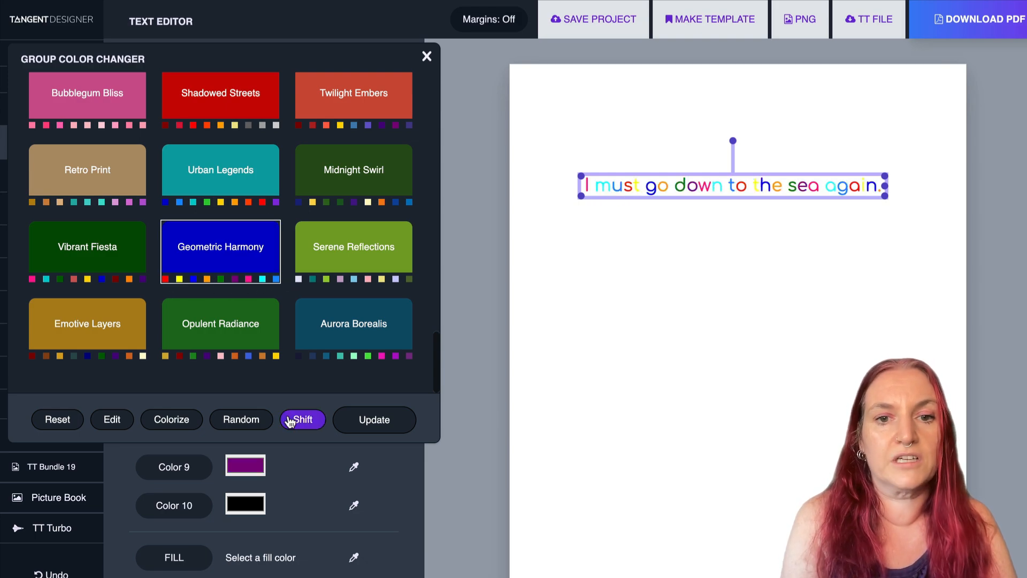
left_click(297, 421)
left_click(298, 421)
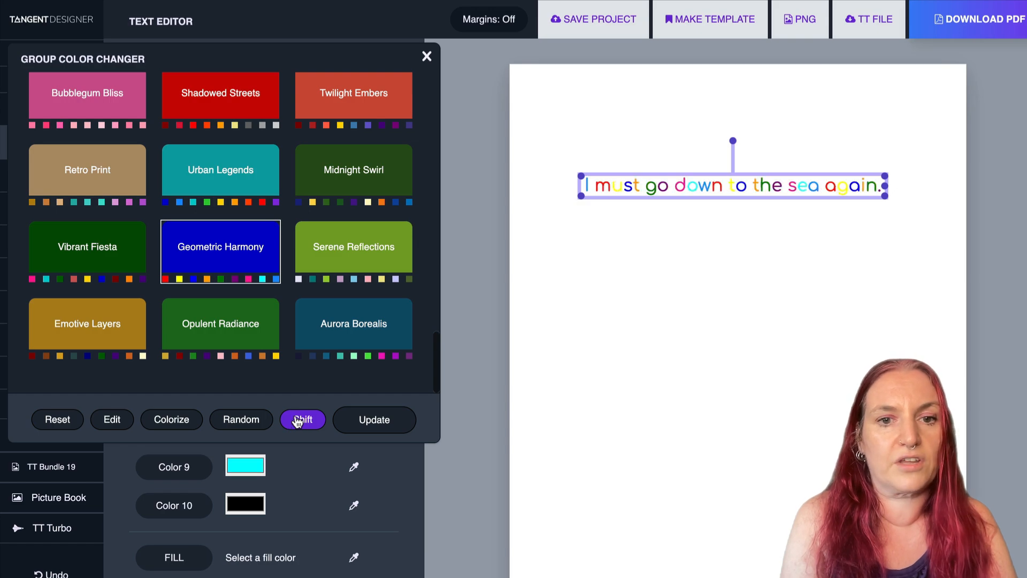
left_click(297, 421)
left_click(297, 421)
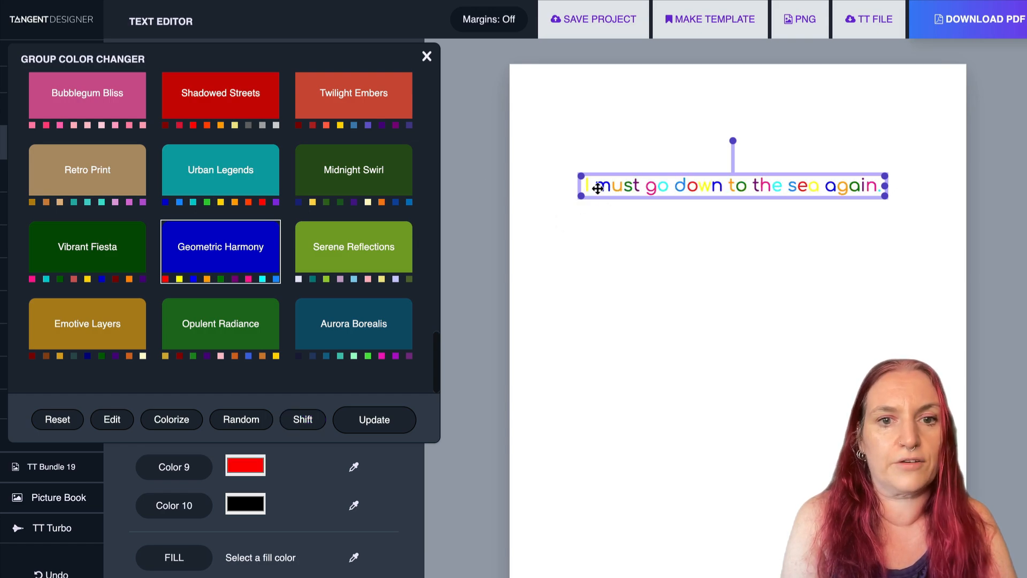
left_click(306, 418)
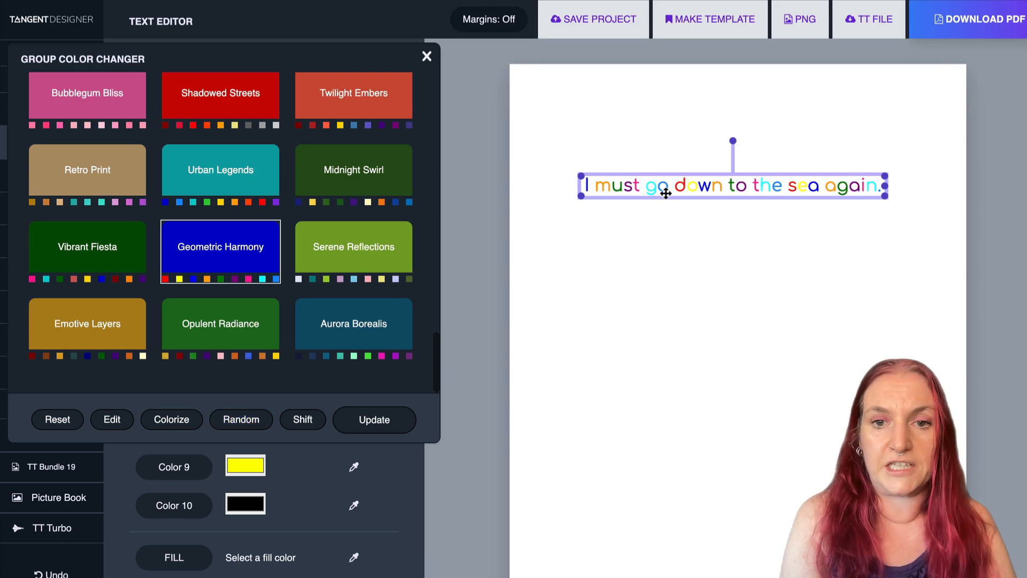
Step: Shift the Geometric Harmony color sequence so the sentence starts with orange, and update the text with it
left_click(374, 420)
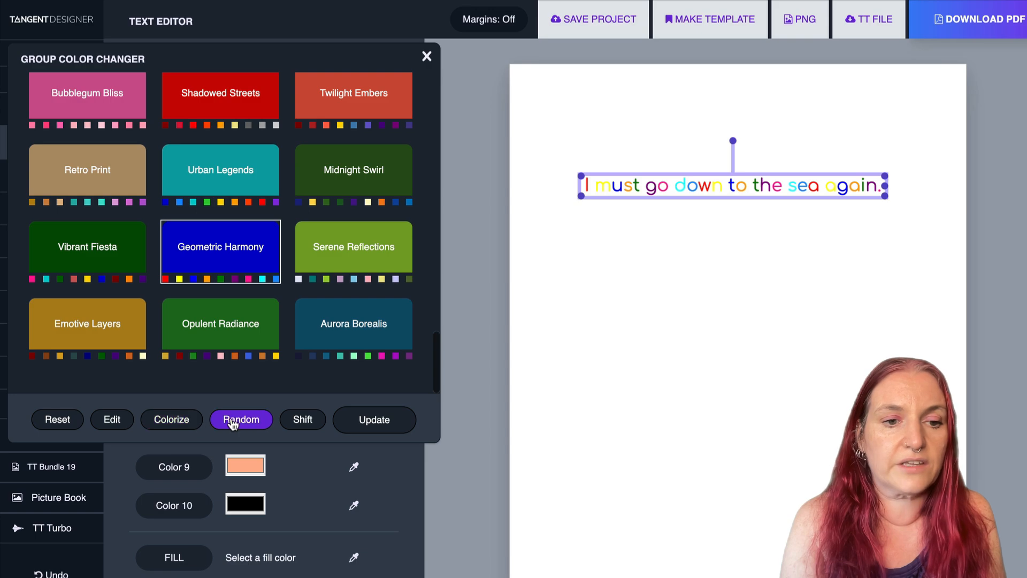
left_click(305, 421)
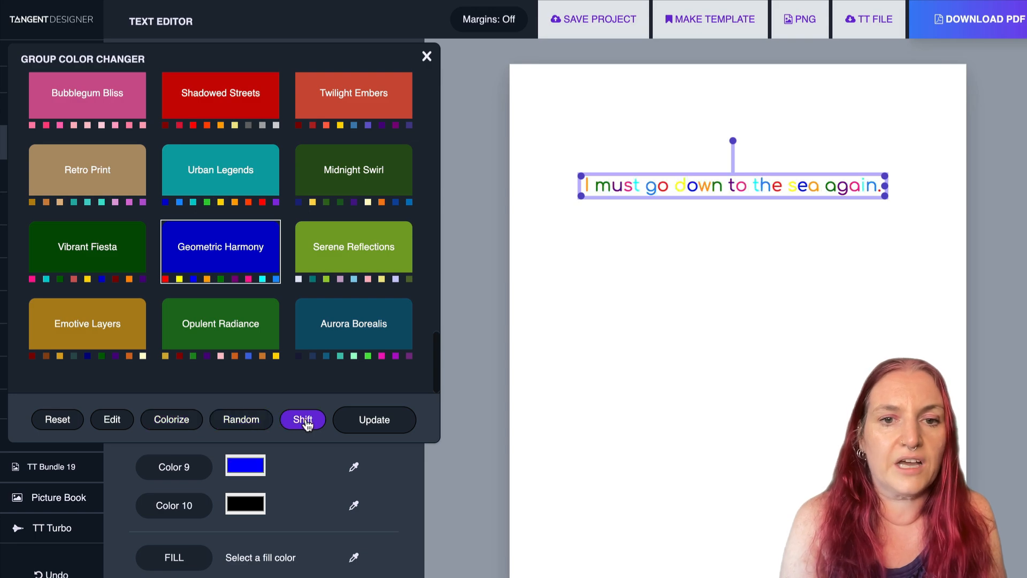
left_click(382, 428)
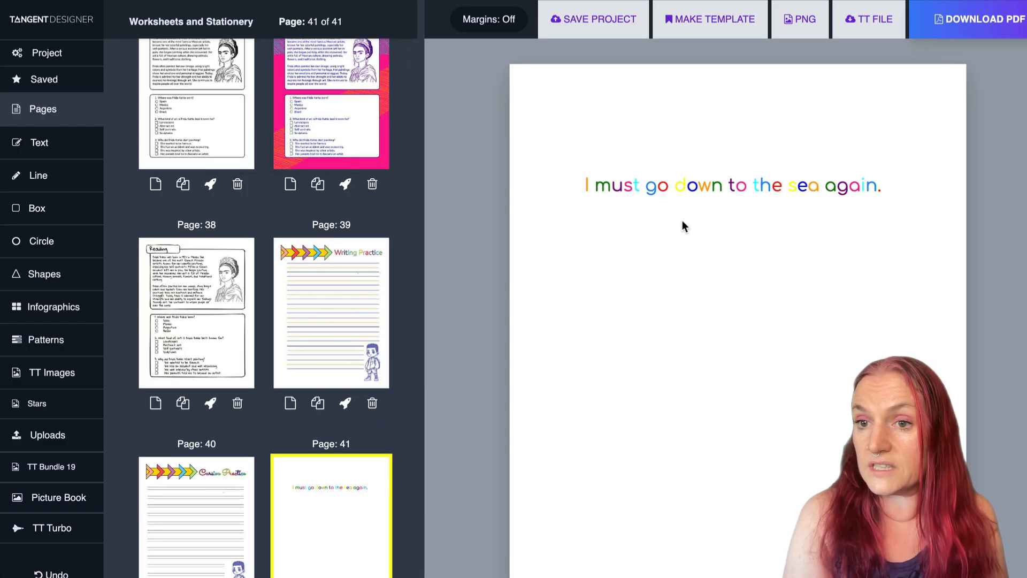
Step: Set the page background to black from the sentence's color settings
left_click(649, 180)
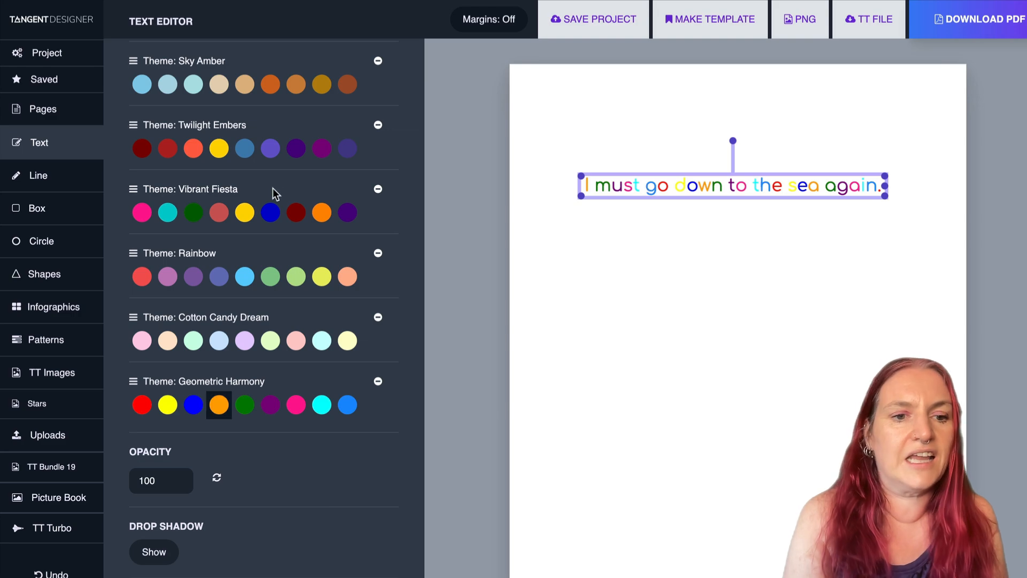
scroll(271, 193, "down", 5)
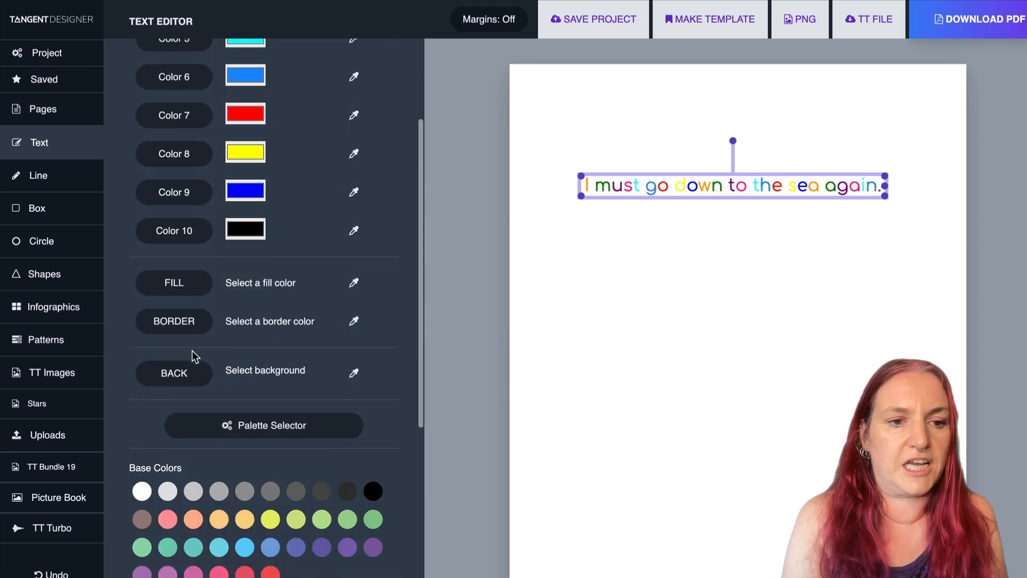
left_click(157, 381)
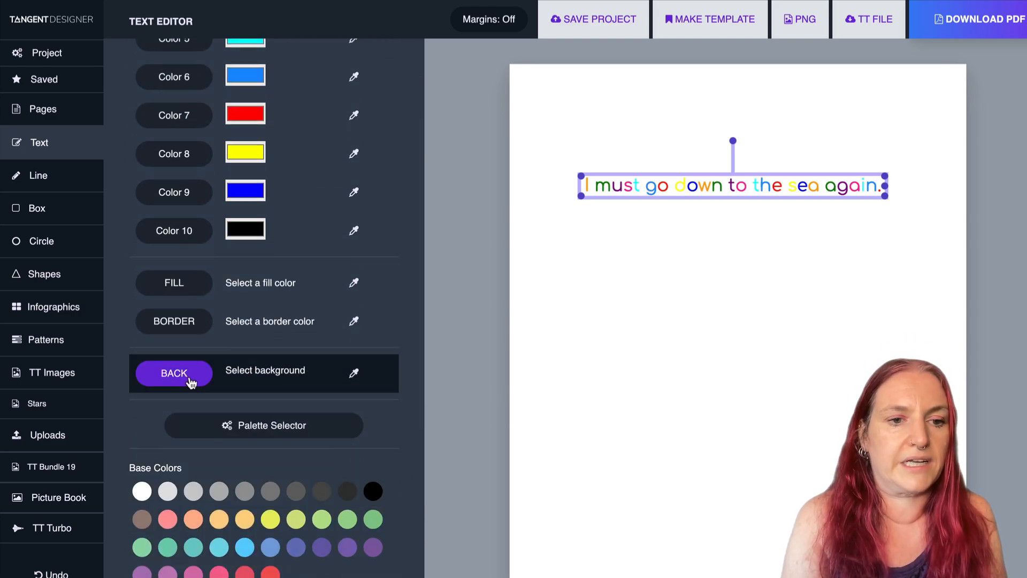
left_click(377, 494)
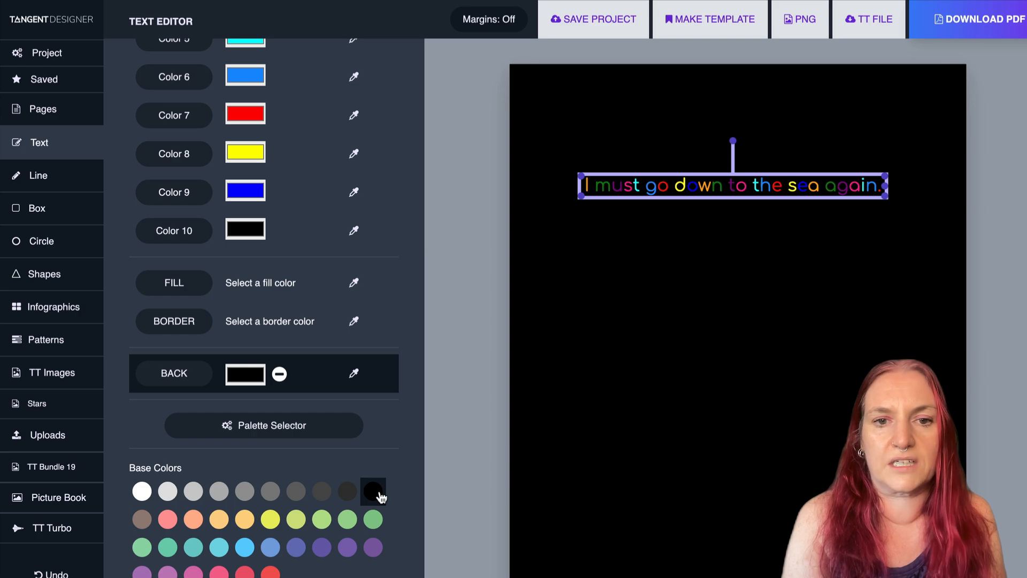
Step: Change the page background to light gray and recolor the sentence with the Blues theme
left_click(322, 494)
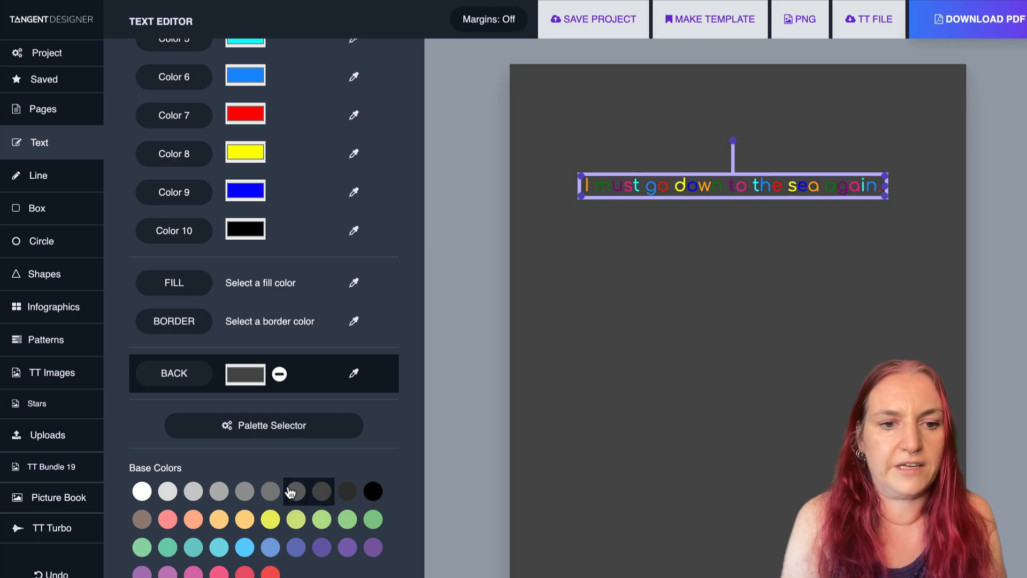
left_click(220, 492)
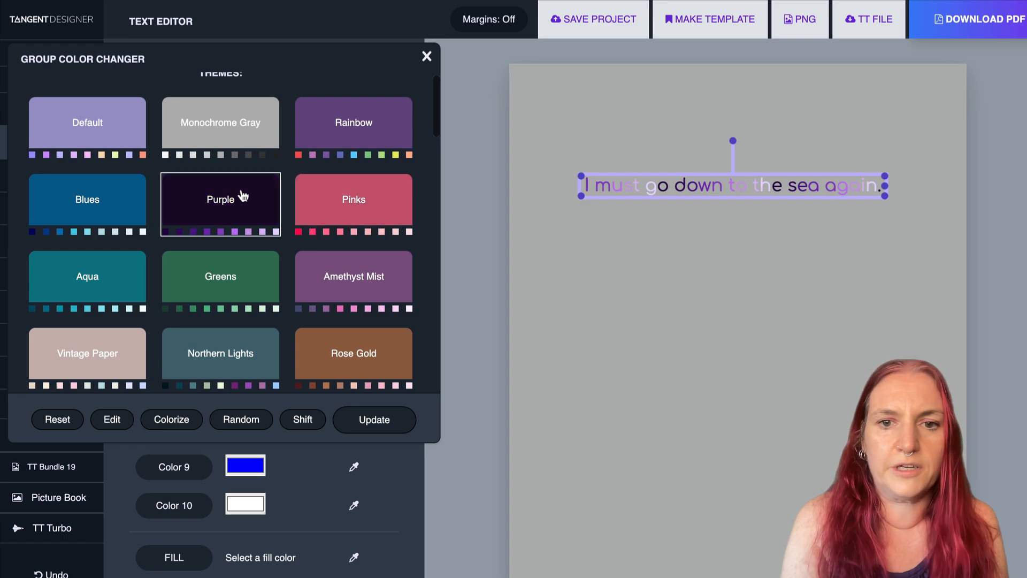
left_click(323, 210)
left_click(81, 205)
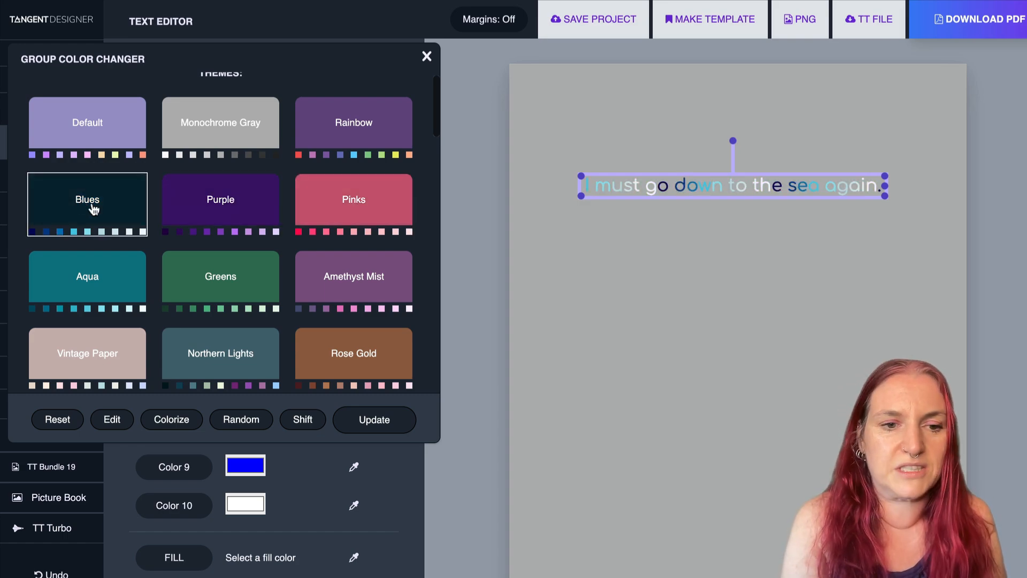
left_click(379, 422)
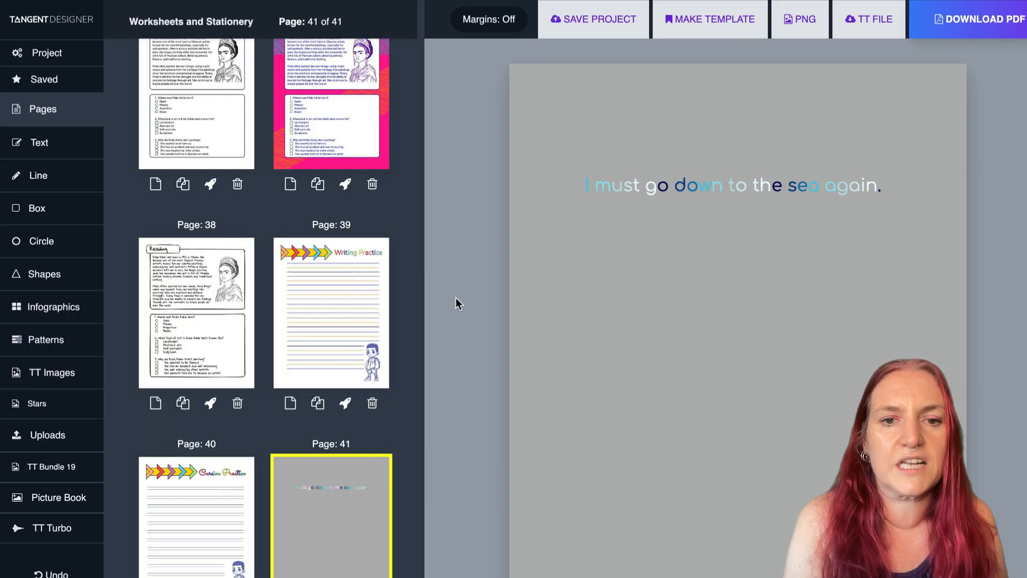
Step: Enlarge the sentence to about the full page width and reposition it so it fits between the page edges
left_click(729, 185)
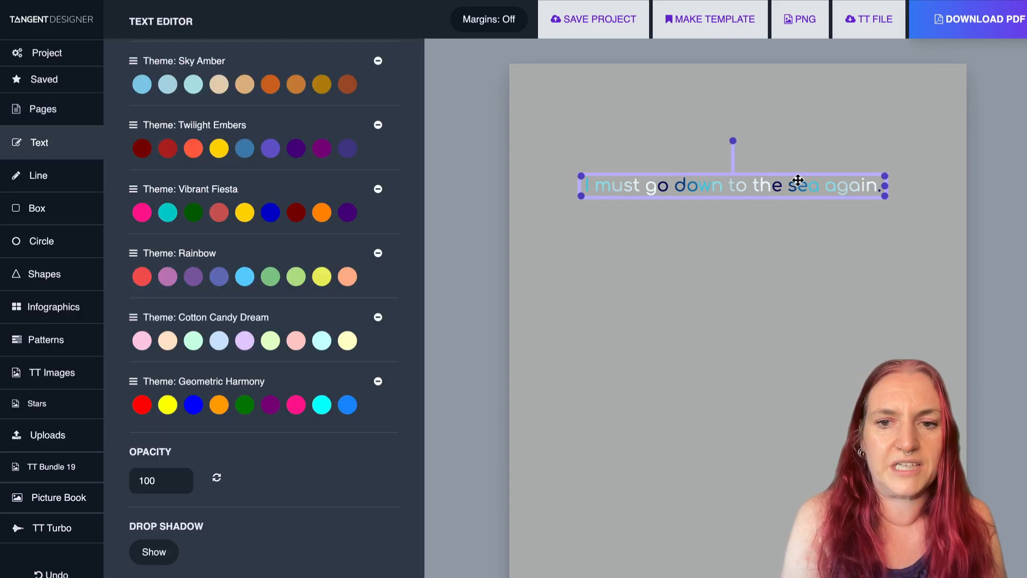
left_click_drag(886, 188, 931, 308)
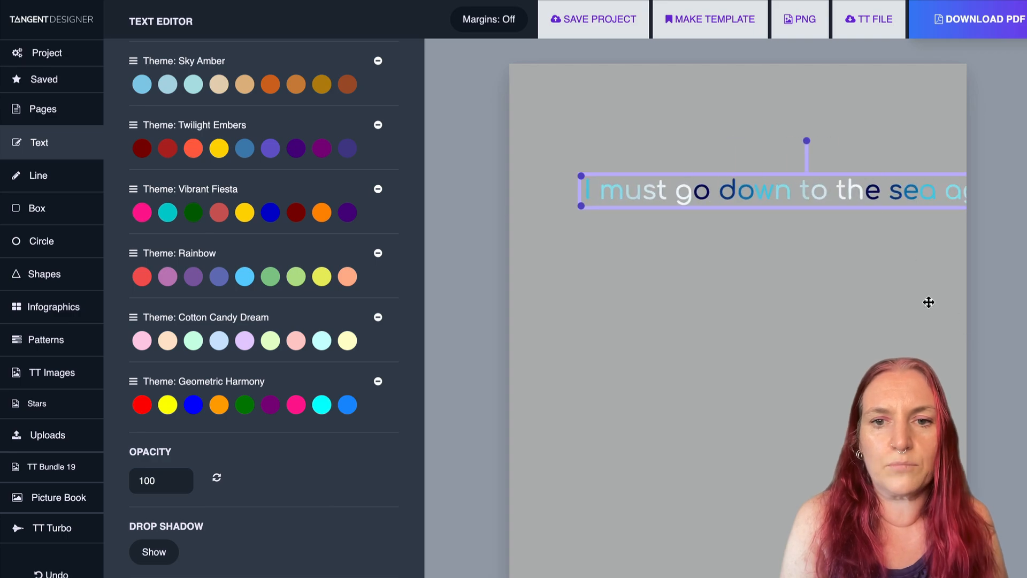
left_click_drag(859, 192, 793, 226)
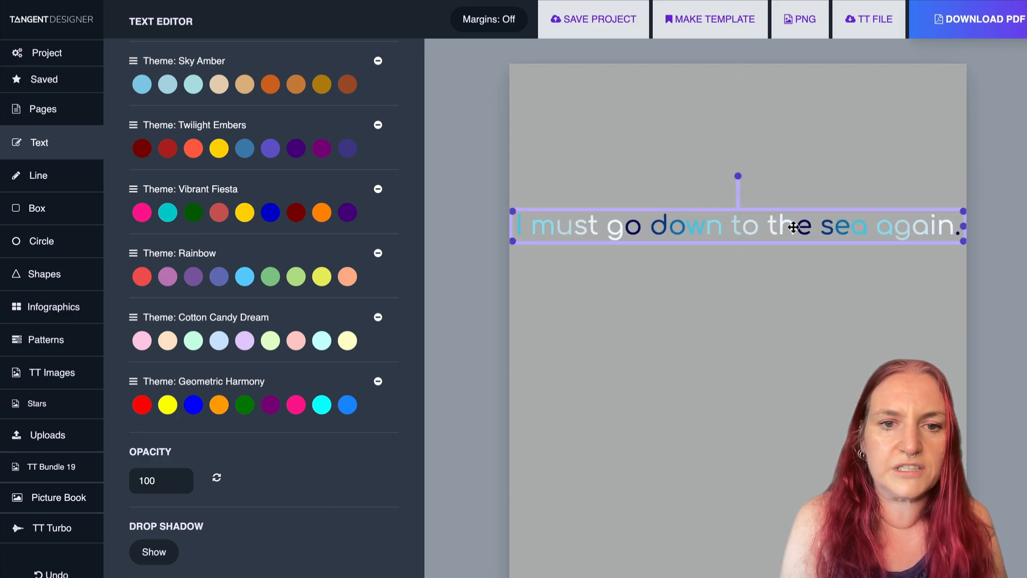
Step: Split the sentence into two lines with a line break before "to the sea again."
left_click(766, 246)
left_click(746, 227)
double_click(740, 227)
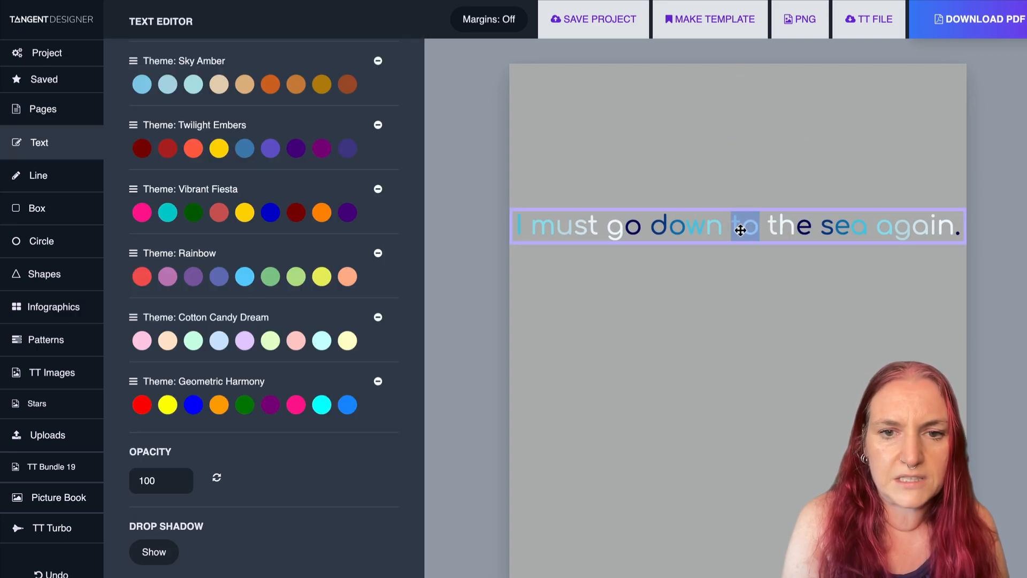
left_click(732, 228)
key("Return")
left_click(643, 310)
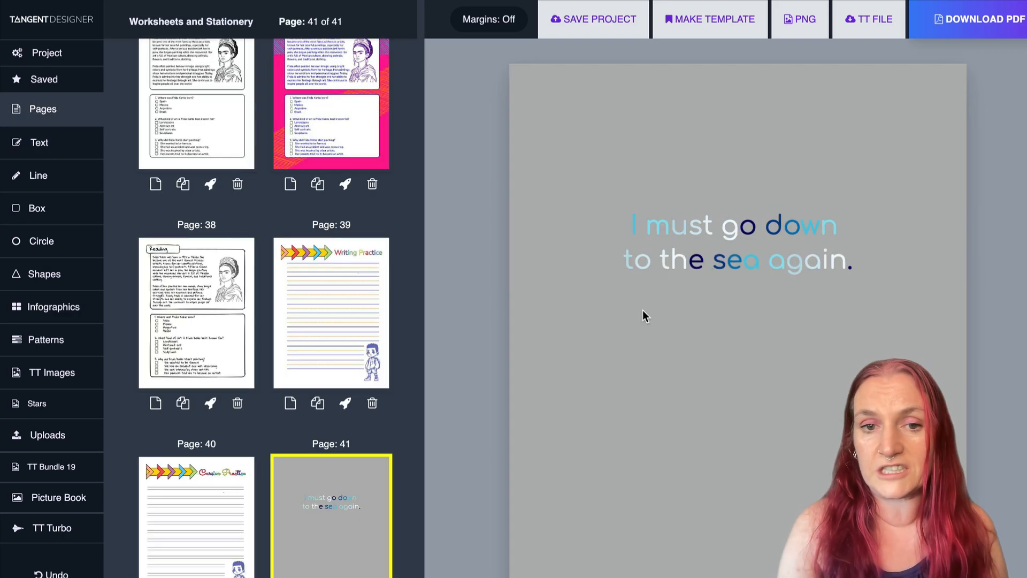
Step: Give the two-line sentence a black border color from the base colors
left_click(681, 220)
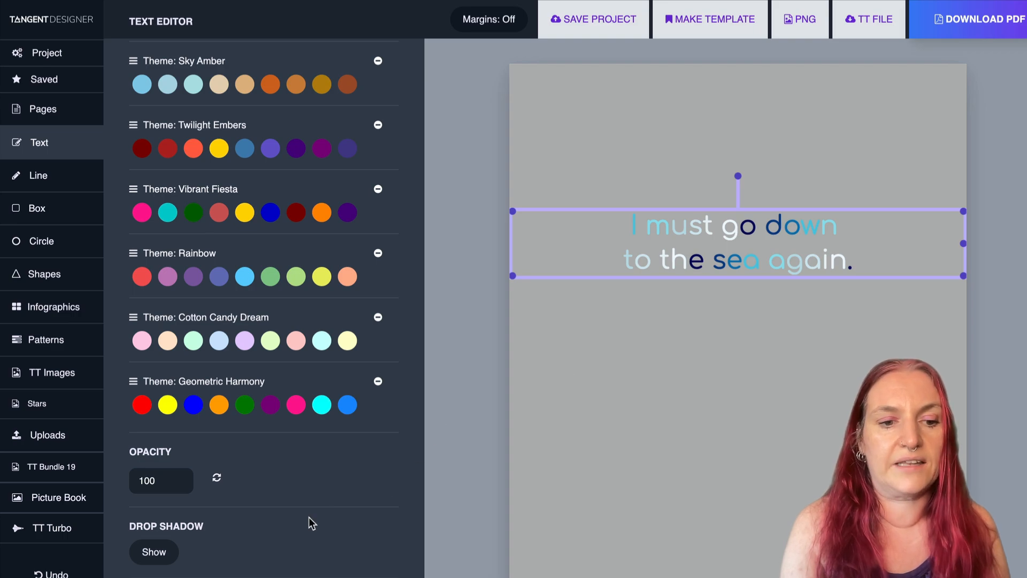
scroll(309, 516, "up", 10)
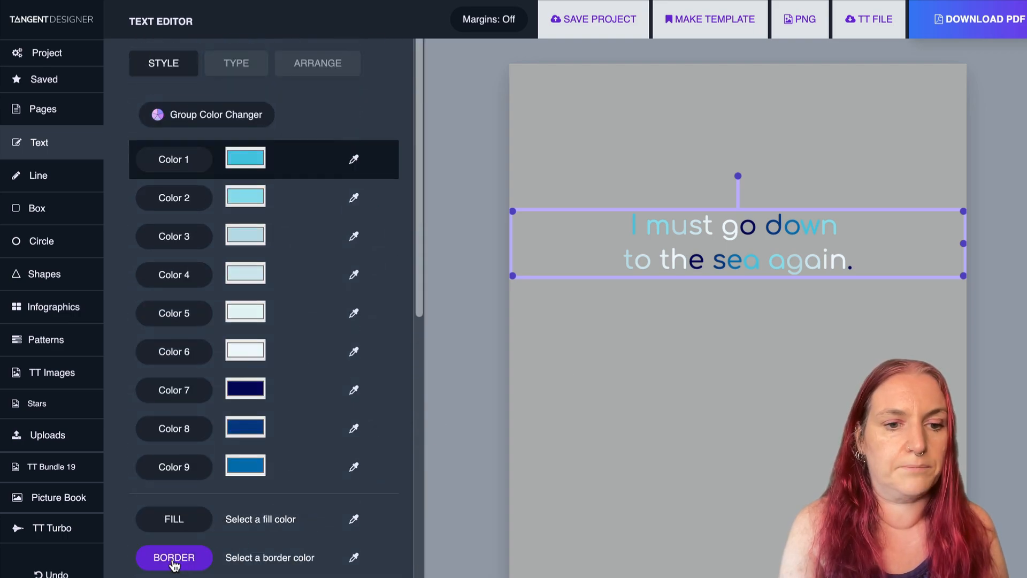
left_click(174, 559)
scroll(316, 506, "down", 1)
scroll(316, 506, "down", 3)
left_click(353, 361)
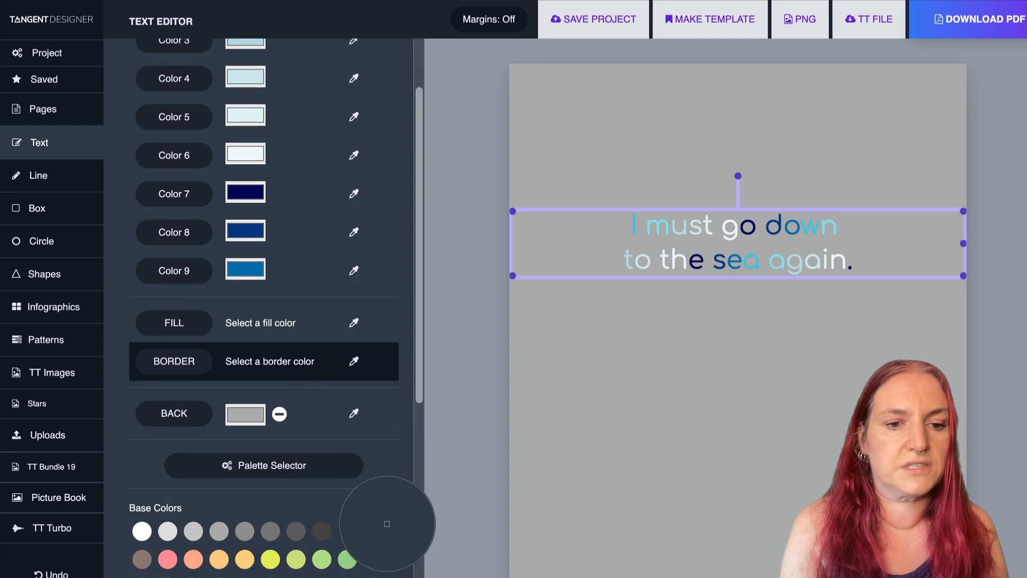
left_click(374, 532)
Step: Increase the sentence's border thickness to 3
scroll(273, 293, "down", 15)
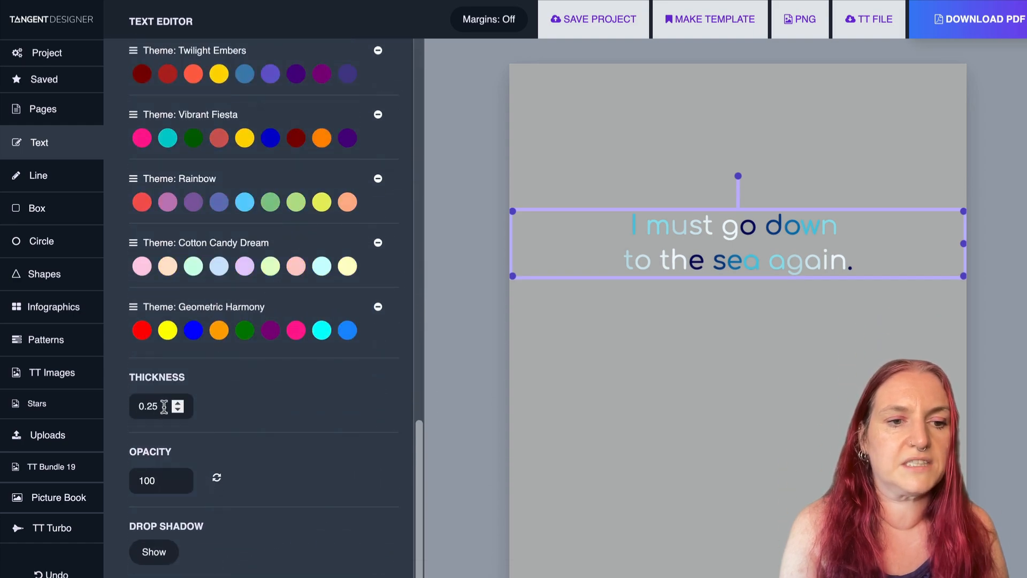
scroll(164, 406, "up", 15)
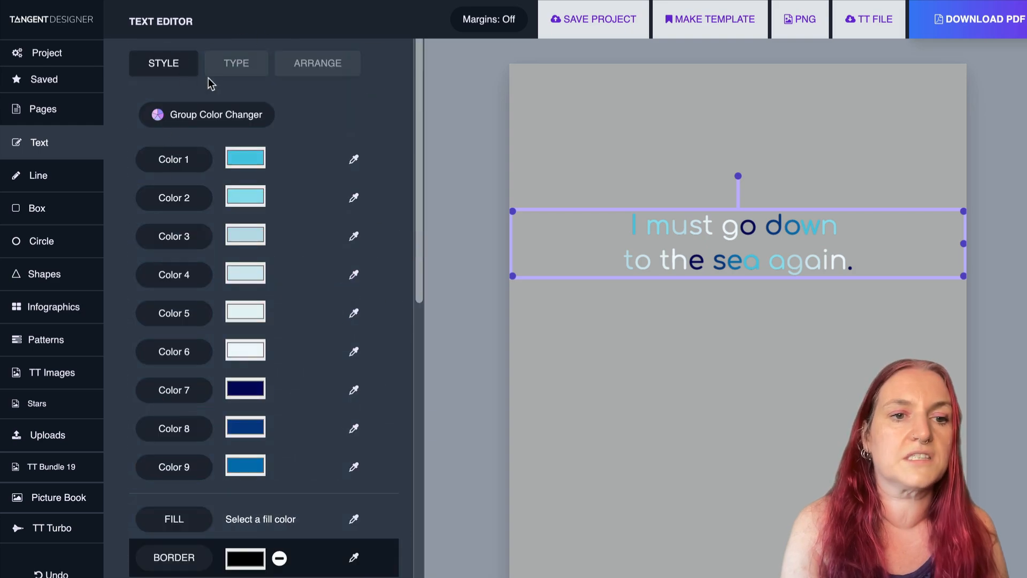
scroll(207, 107, "down", 12)
scroll(206, 129, "up", 6)
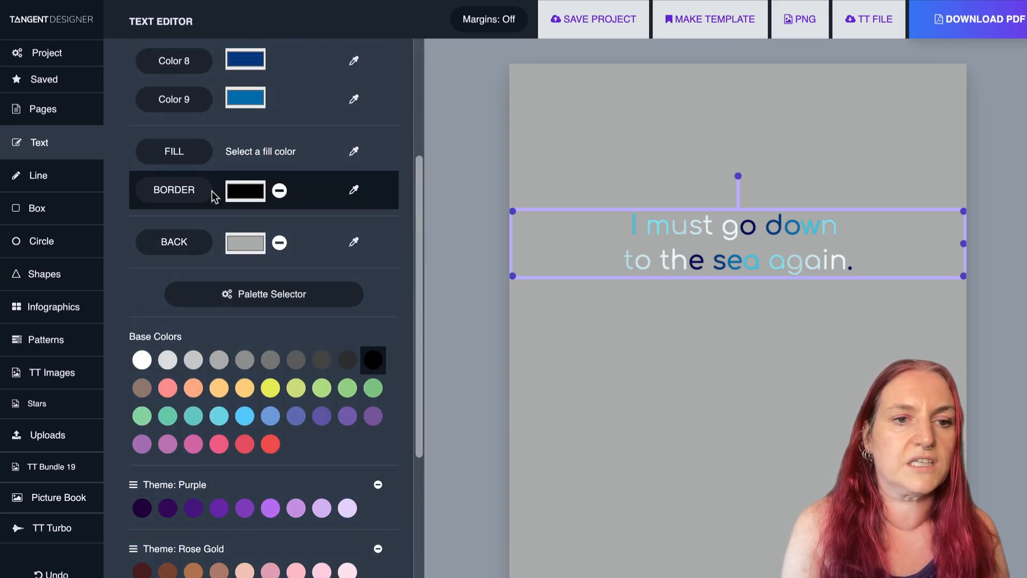
scroll(224, 172, "up", 7)
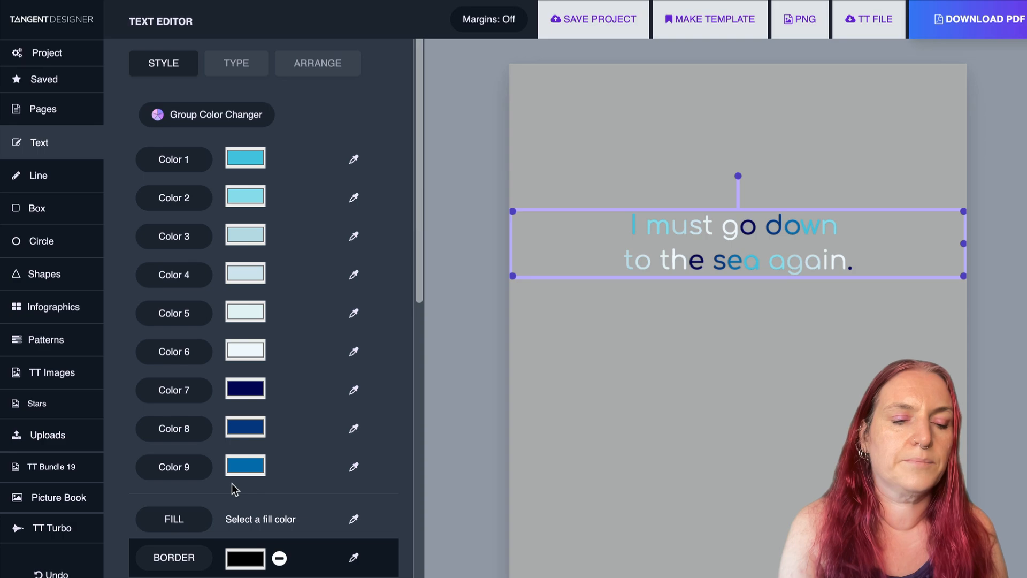
scroll(232, 484, "down", 15)
left_click(178, 403)
left_click(178, 403)
left_click(177, 403)
left_click(177, 403)
left_click(896, 349)
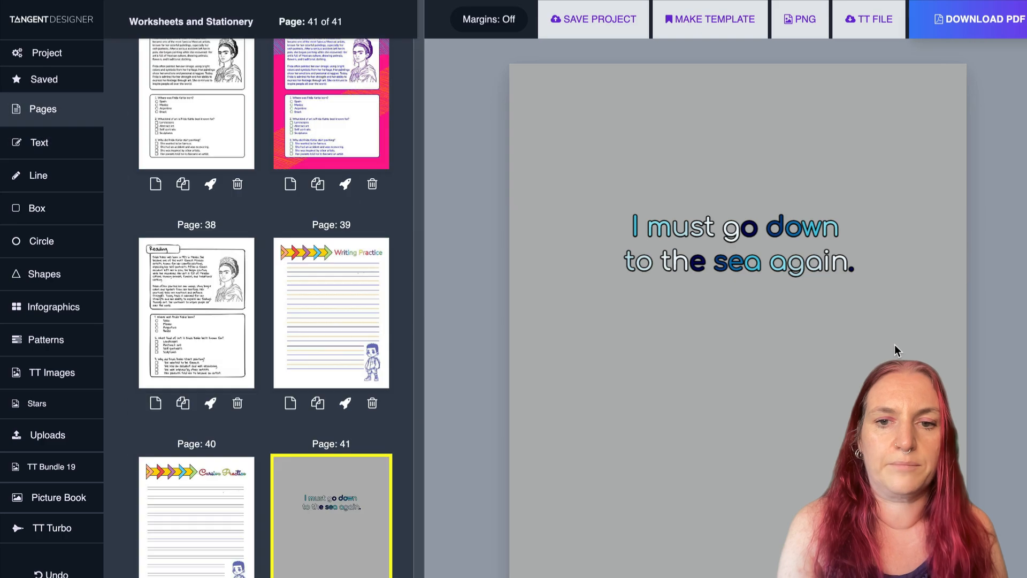
Step: Move the outlined sentence higher on the page and place the text cursor before "to" on the second line
left_click(777, 237)
left_click_drag(776, 237, 759, 169)
left_click(607, 196)
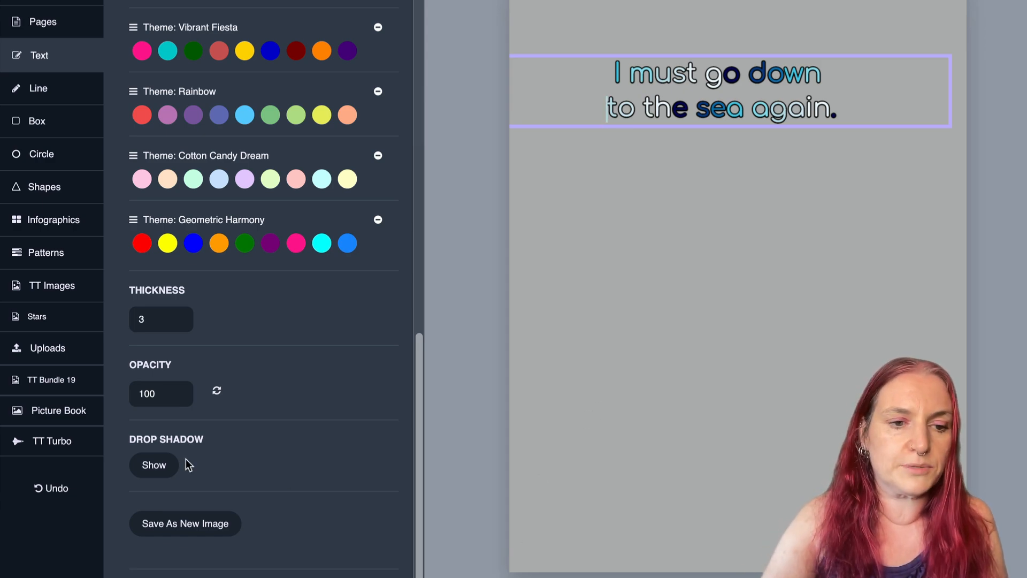
Step: Add a drop shadow to the sentence with a horizontal position of 73 and adjust its blur
left_click(147, 463)
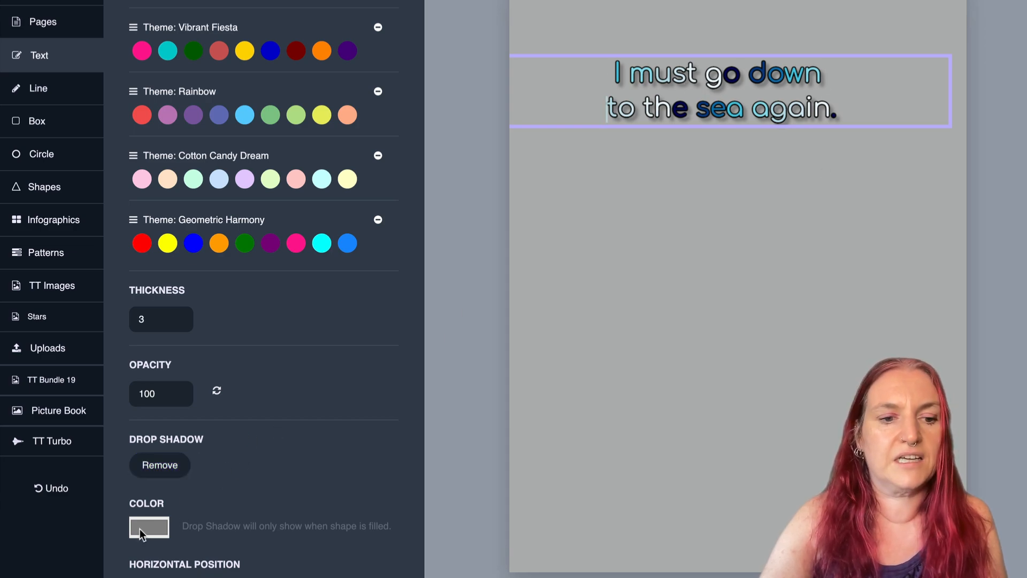
scroll(246, 445, "down", 4)
mouse_move(282, 412)
left_mouse_down()
mouse_move(232, 413)
mouse_move(317, 415)
mouse_move(296, 413)
left_mouse_up()
left_click_drag(161, 574, 122, 573)
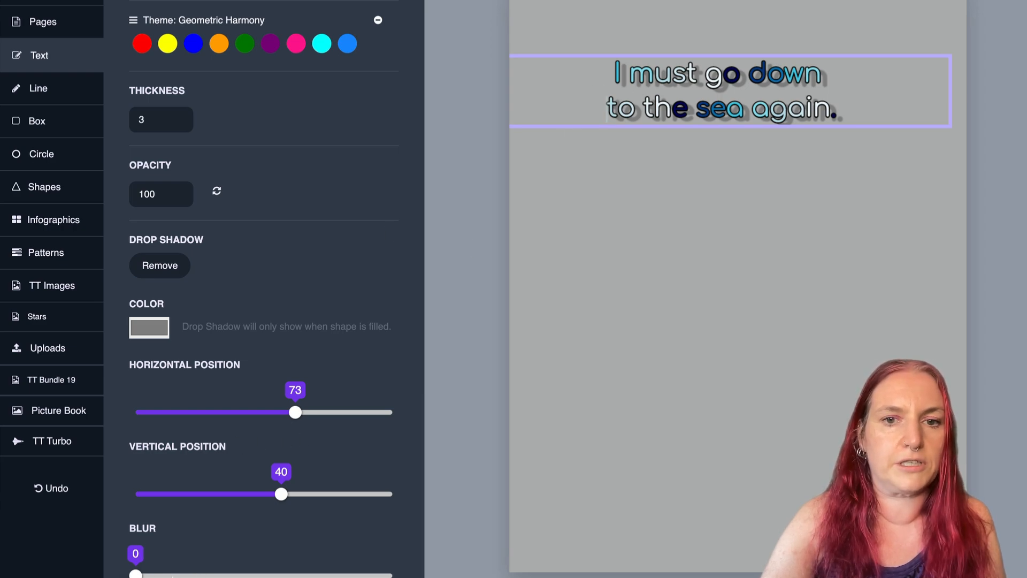
left_click_drag(135, 574, 172, 574)
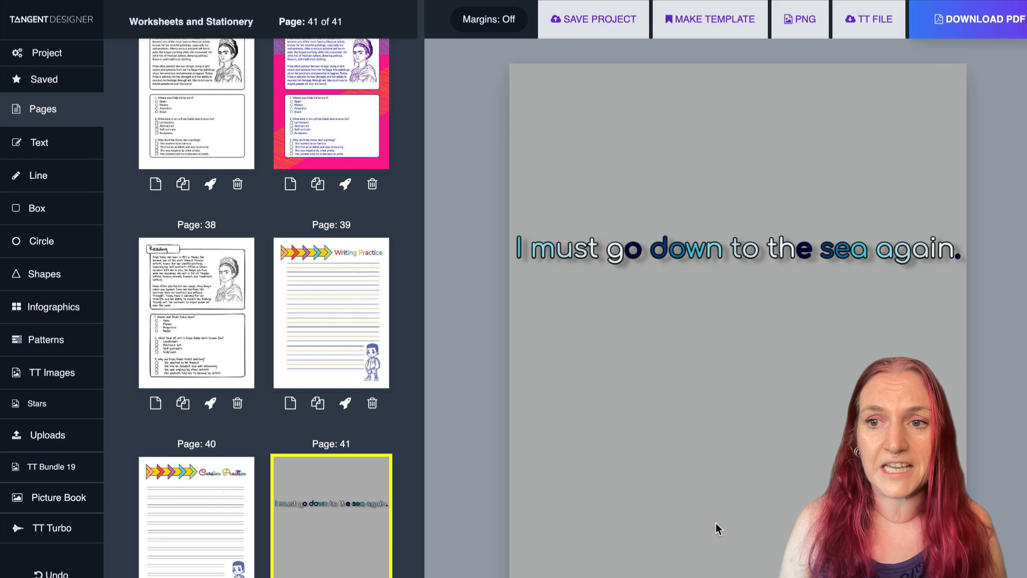
Step: Convert the shadowed one-line sentence to curved text
left_click(687, 247)
scroll(291, 261, "up", 10)
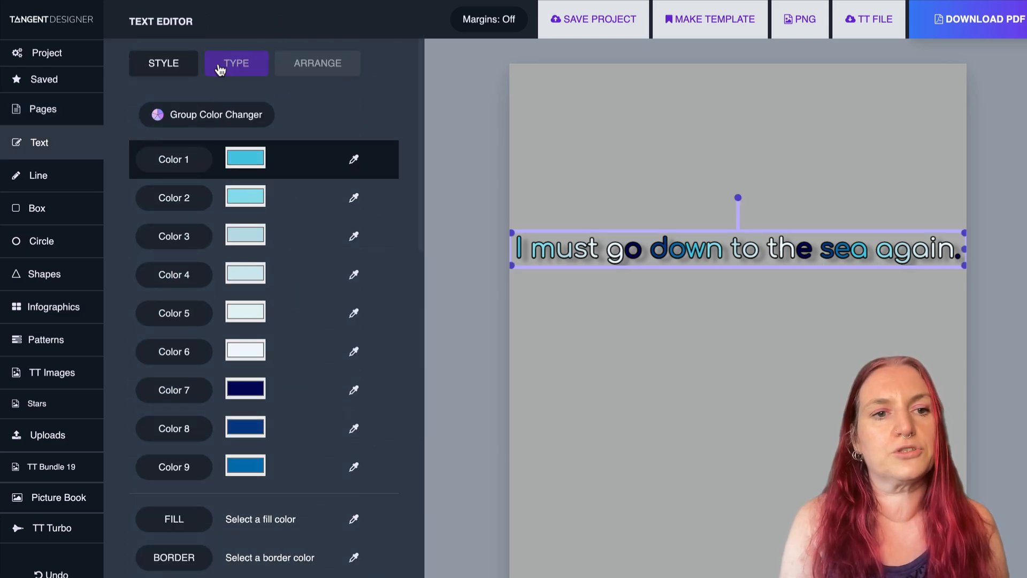
left_click(239, 71)
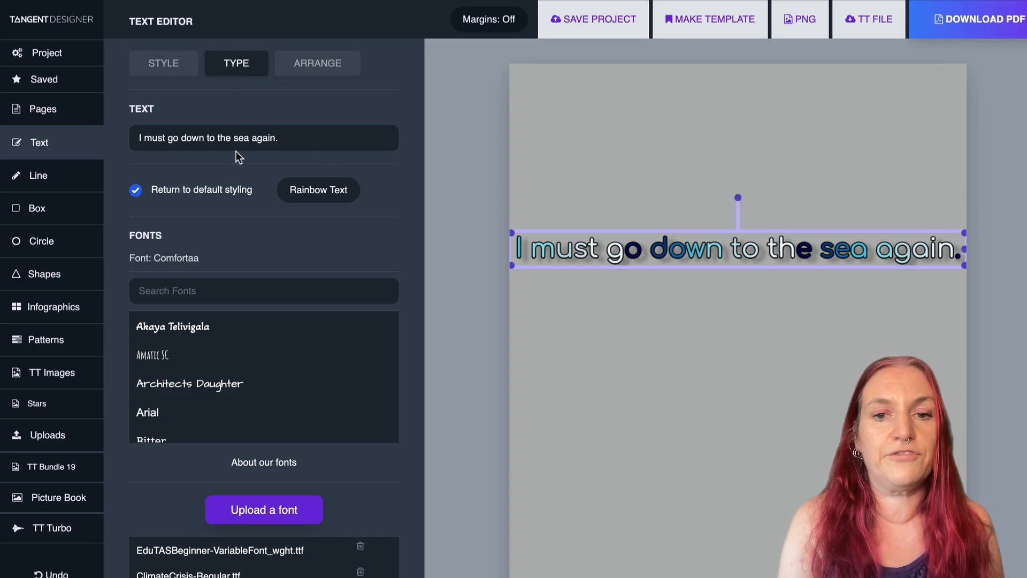
scroll(236, 152, "down", 10)
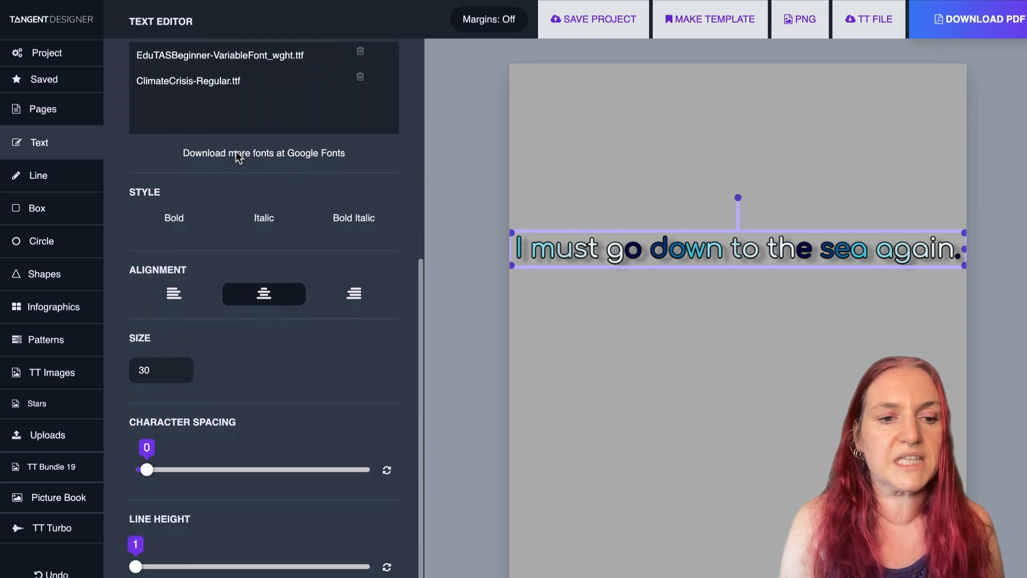
scroll(236, 152, "down", 3)
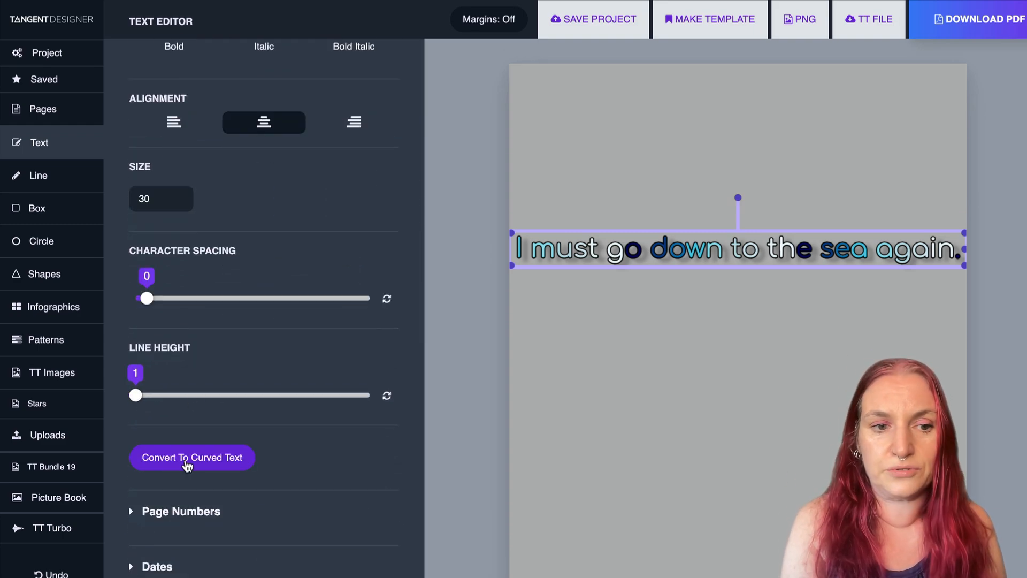
left_click(187, 461)
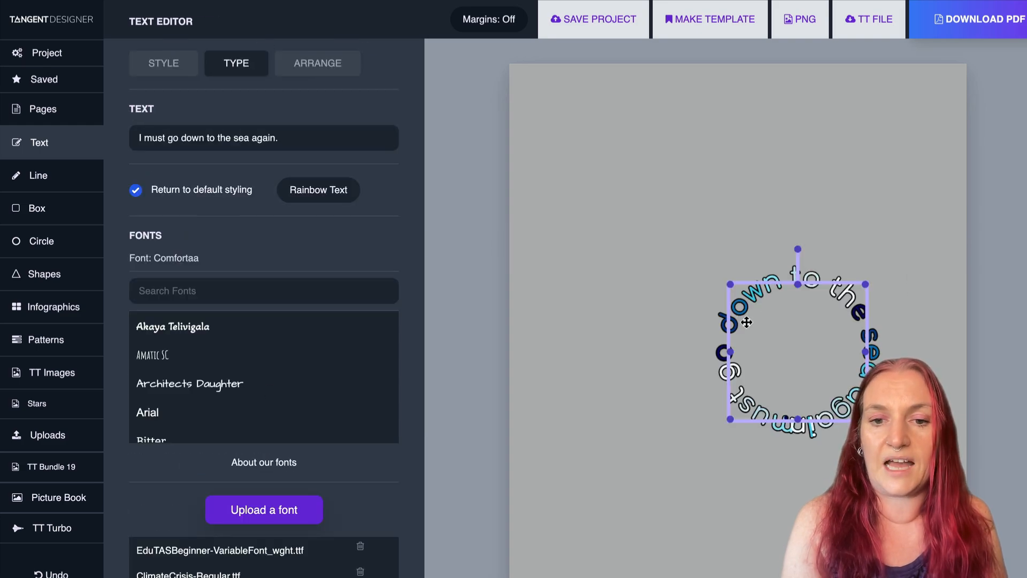
Step: Enlarge and widen the circular text into a broad arch and position it near the top of the page
scroll(352, 383, "down", 10)
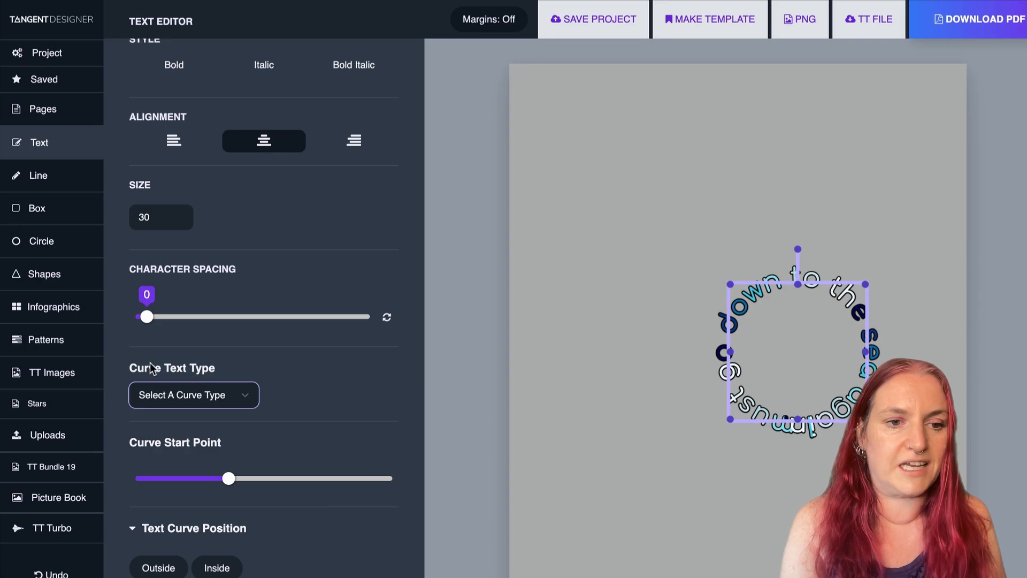
left_click(246, 395)
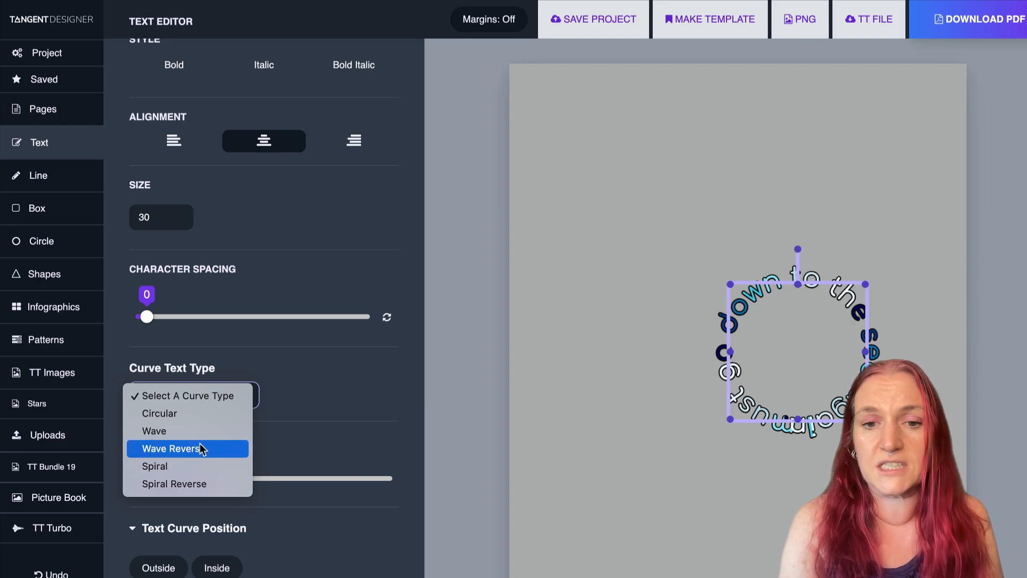
left_click(727, 420)
left_click_drag(727, 419, 640, 363)
left_click(637, 397)
left_click_drag(818, 330, 747, 236)
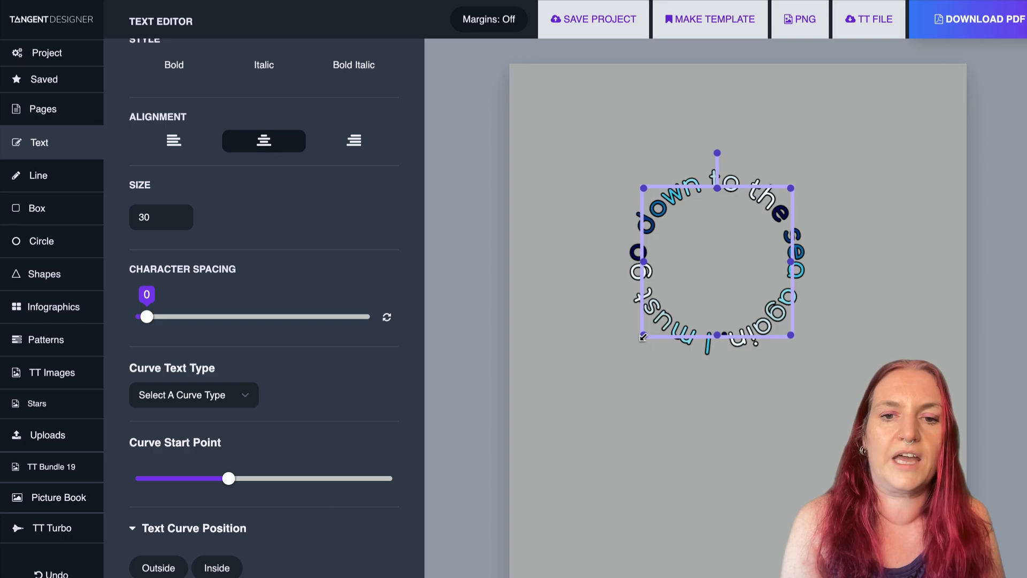
left_click_drag(643, 336, 570, 407)
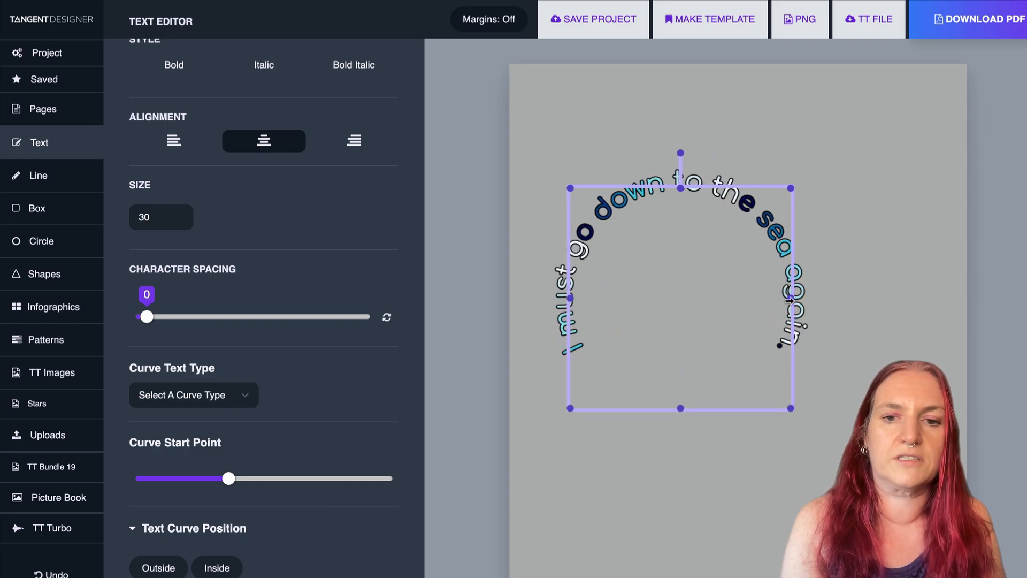
left_click_drag(788, 300, 944, 282)
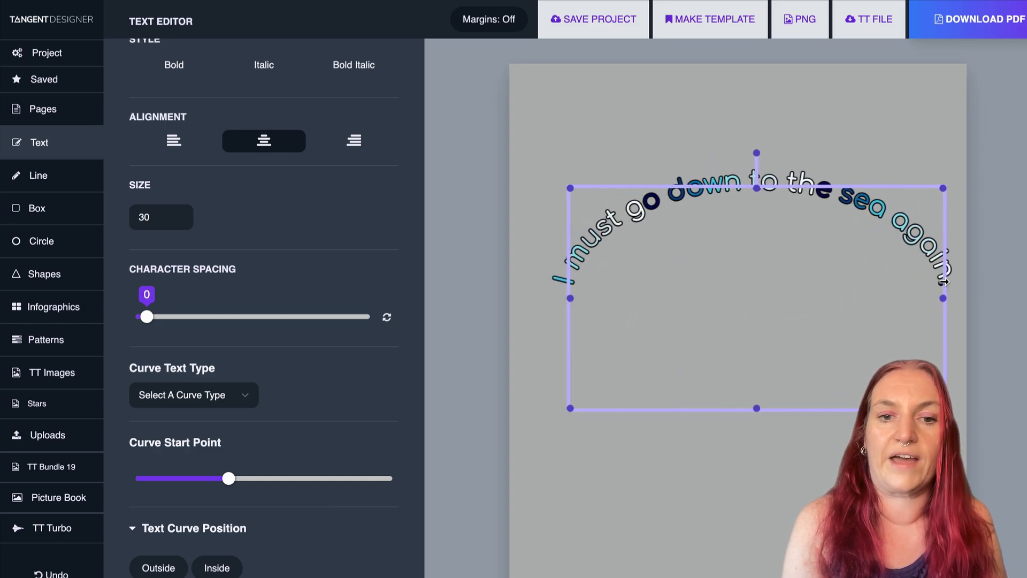
left_click_drag(819, 267, 794, 186)
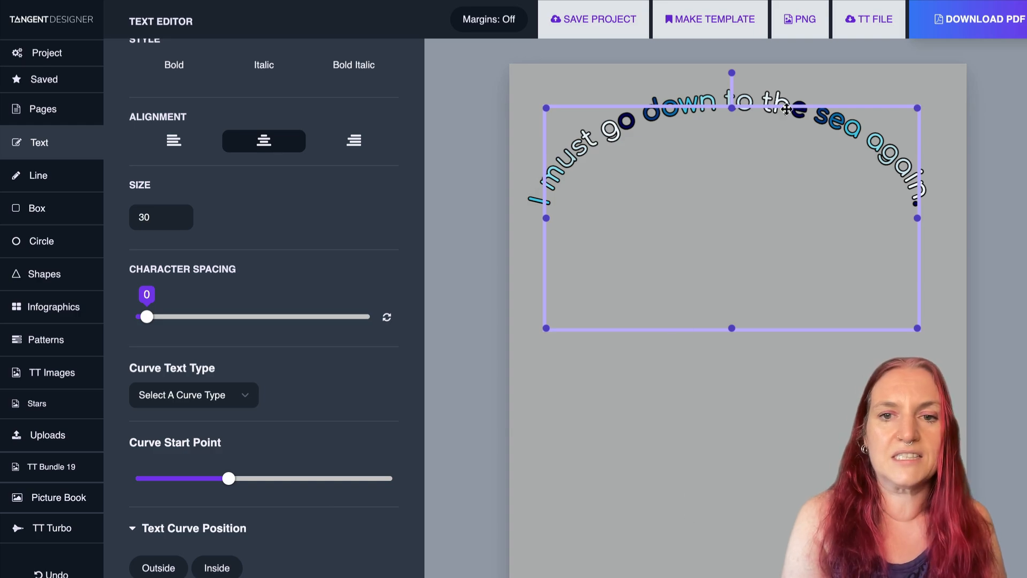
Step: Set the curve text type to Wave and widen the text in both directions across the page
left_click(247, 401)
left_click(176, 455)
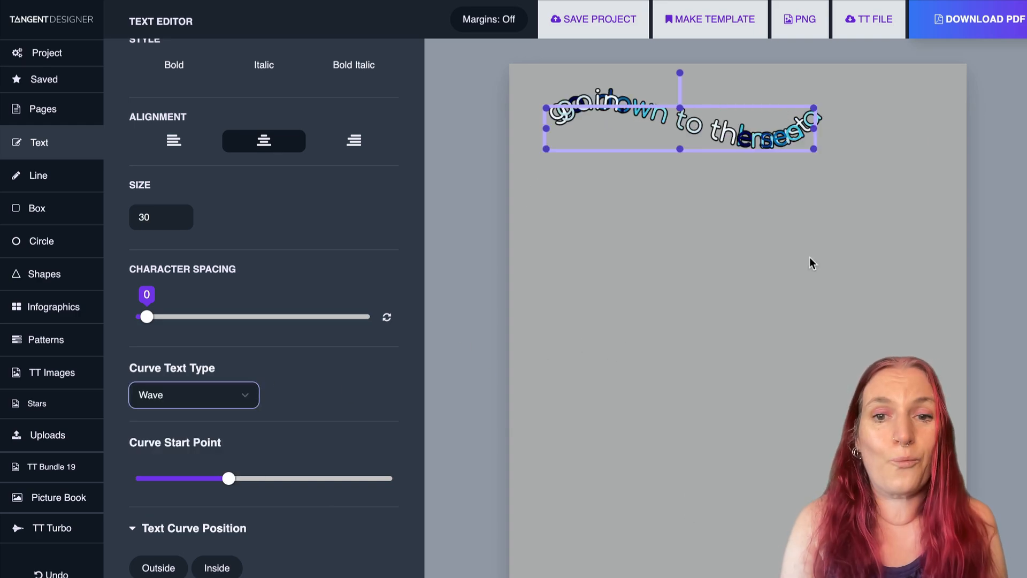
left_click_drag(817, 127, 943, 120)
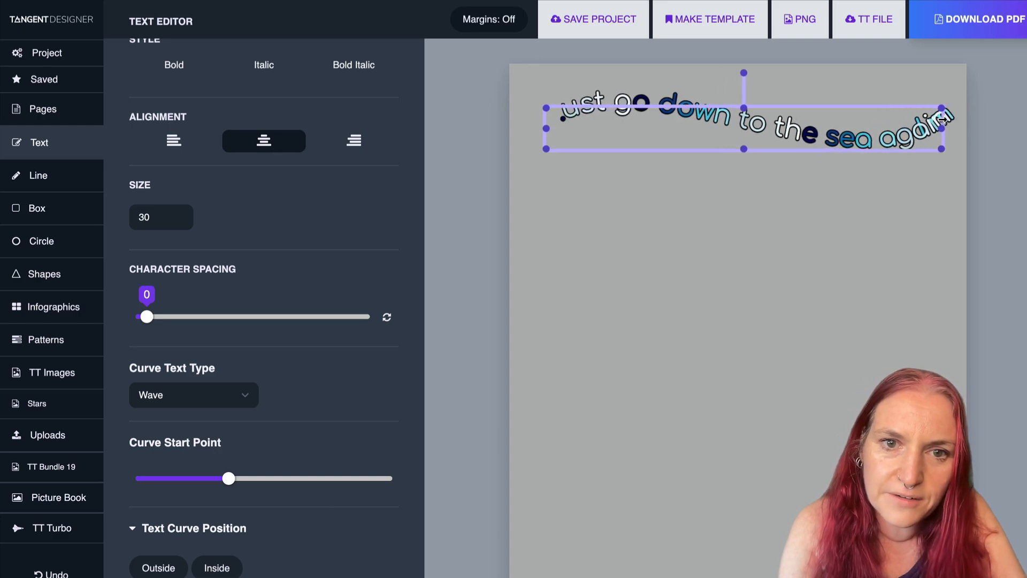
left_click_drag(544, 128, 520, 126)
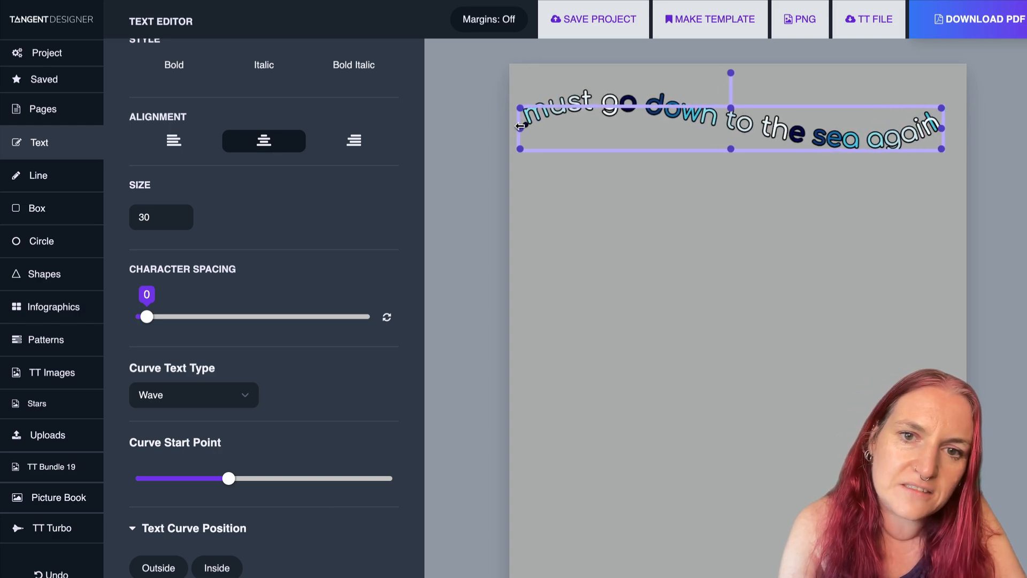
Step: Reduce the wavy sentence's font size to 26 and reposition the text near the top of the page
left_click_drag(652, 129, 667, 346)
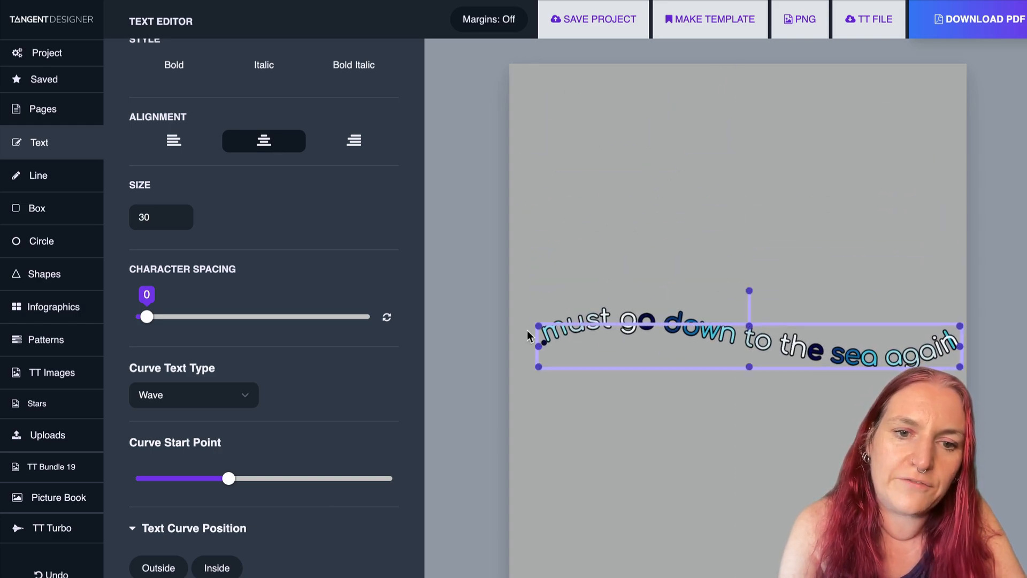
left_click(177, 221)
left_click(176, 221)
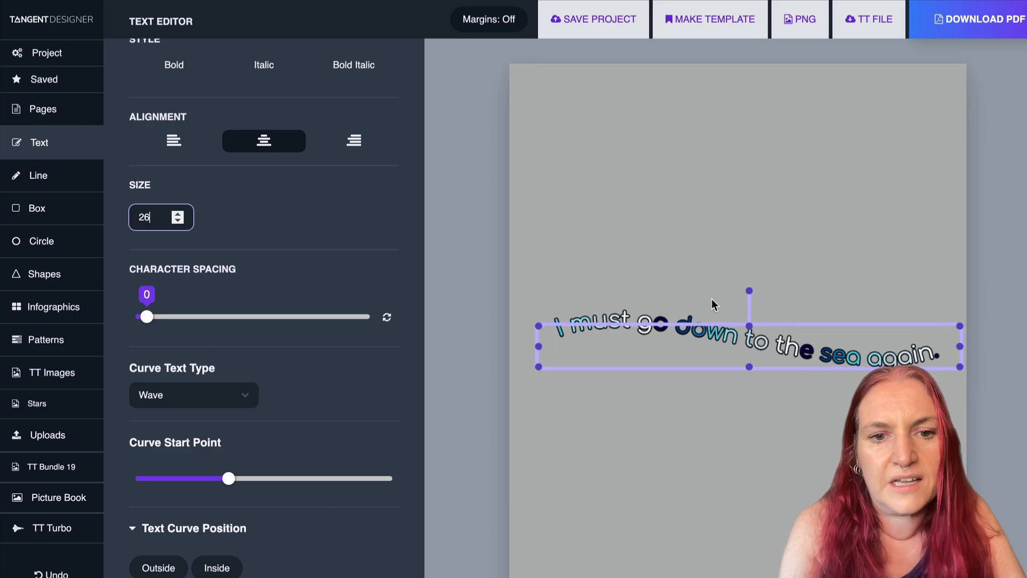
left_click(676, 244)
left_click_drag(700, 336, 690, 140)
left_click(803, 344)
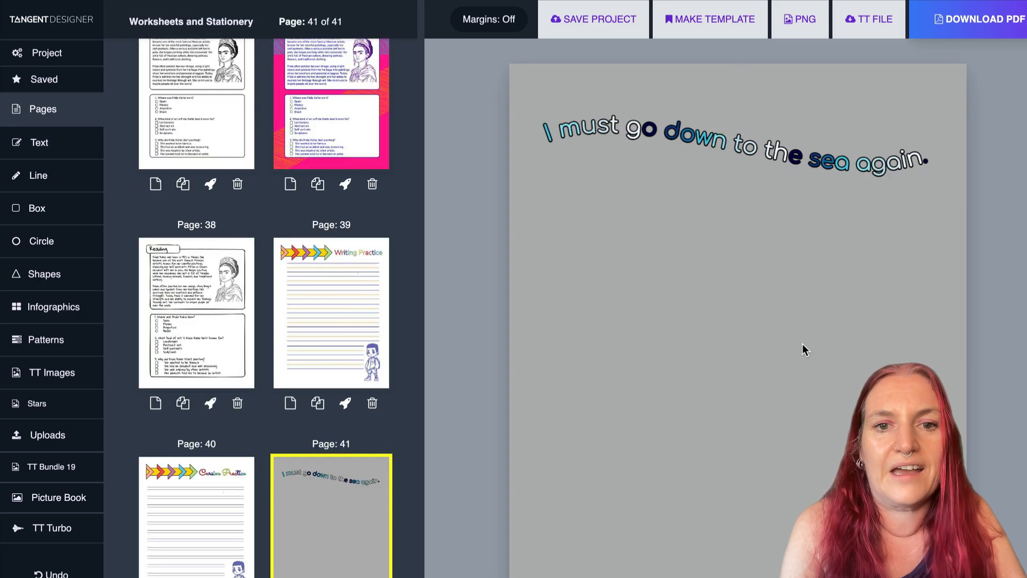
Step: Narrow the wavy sentence's text box and set its font size to 21
left_click(640, 135)
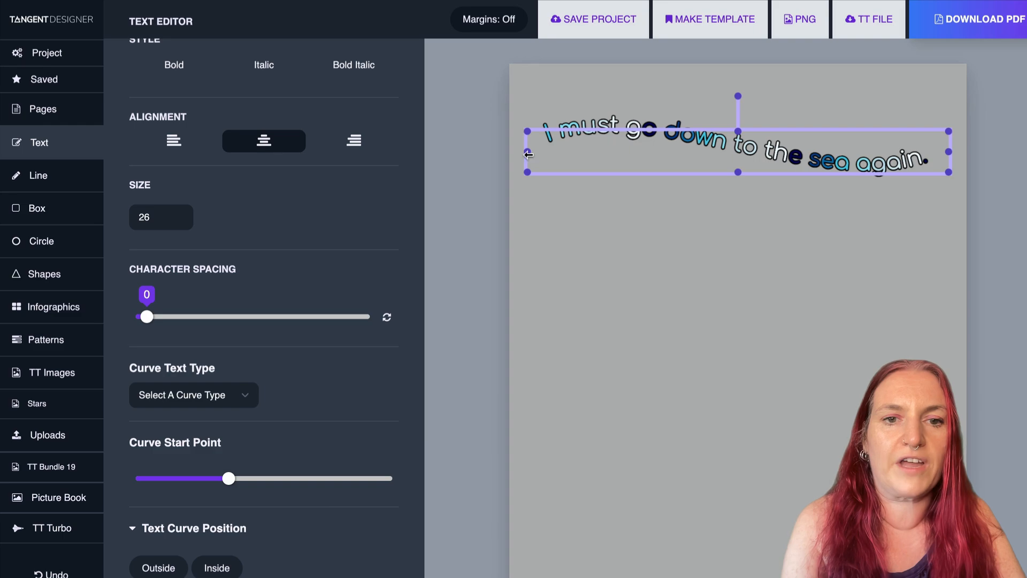
left_click_drag(527, 154, 600, 148)
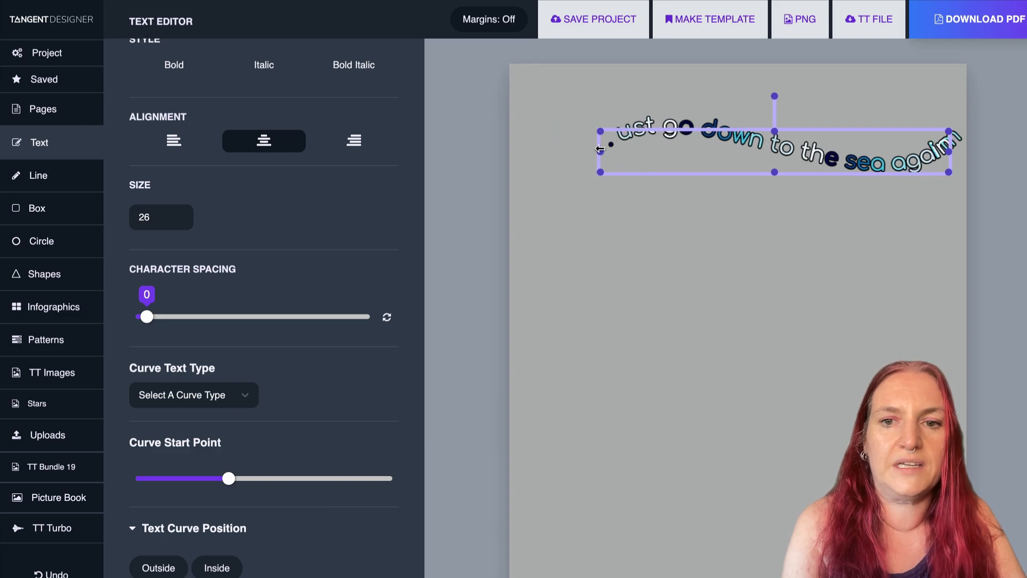
left_click(178, 221)
left_click(177, 221)
left_click(177, 221)
left_click(177, 221)
left_click(178, 221)
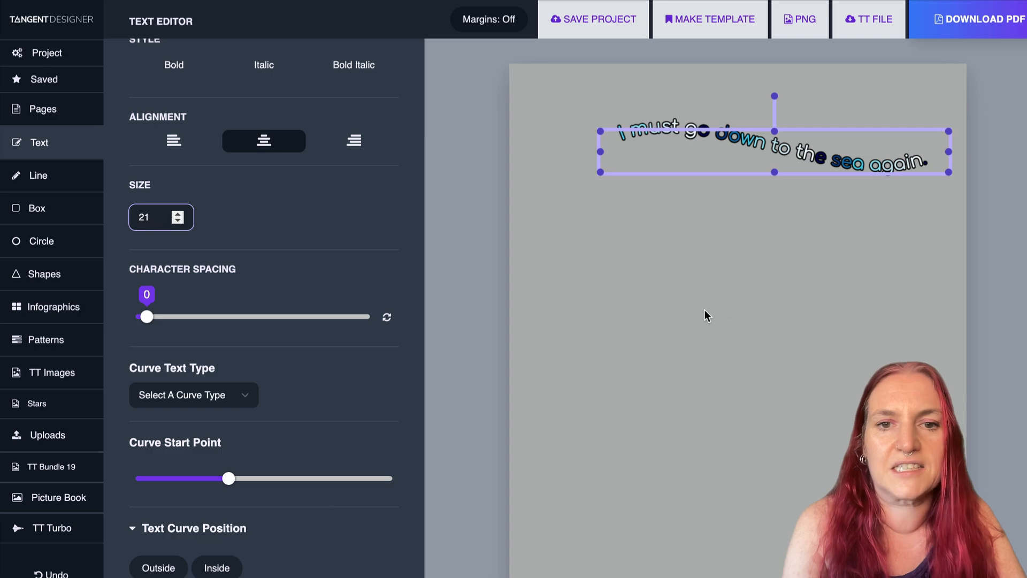
Step: Move the narrowed wavy sentence slightly up and to the left, near the top centre of the page
left_click(686, 231)
left_click(696, 131)
left_click(675, 237)
left_click_drag(682, 123, 657, 127)
left_click(642, 339)
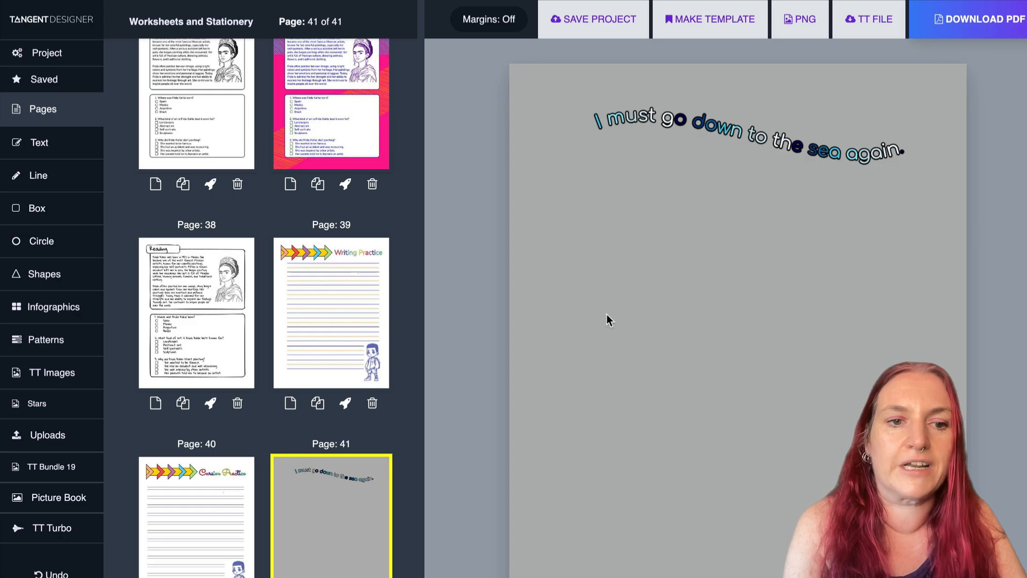
Step: Examine the wavy tiger poem text on example pages 23 and 24, browse the other worksheets, and return to page 41
scroll(192, 230, "up", 15)
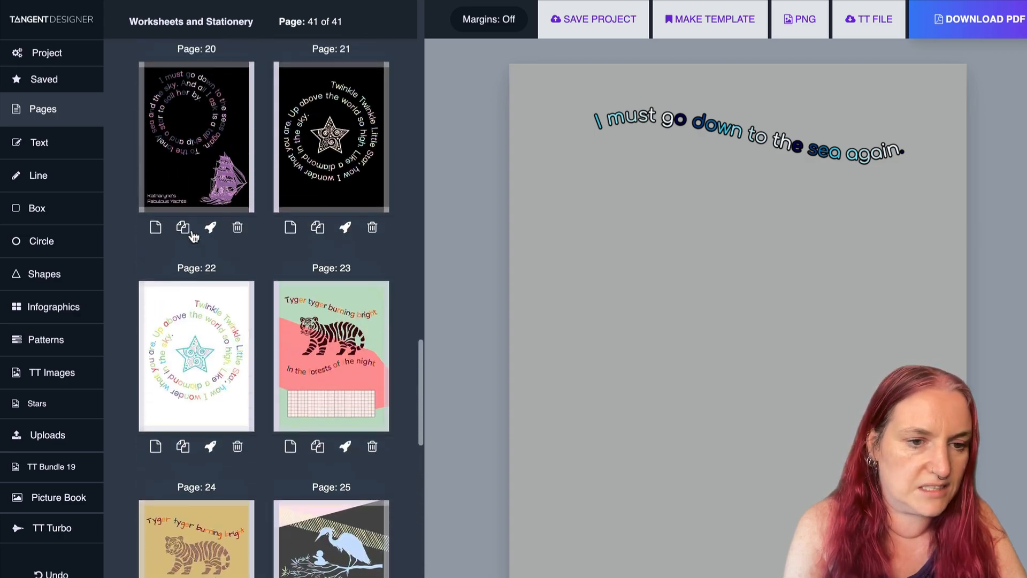
left_click(340, 372)
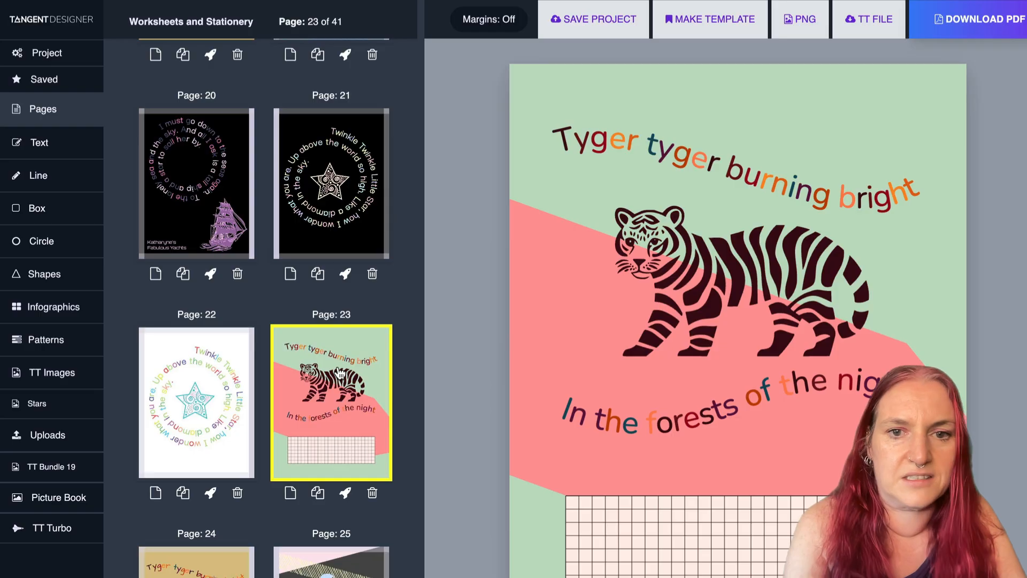
left_click(196, 562)
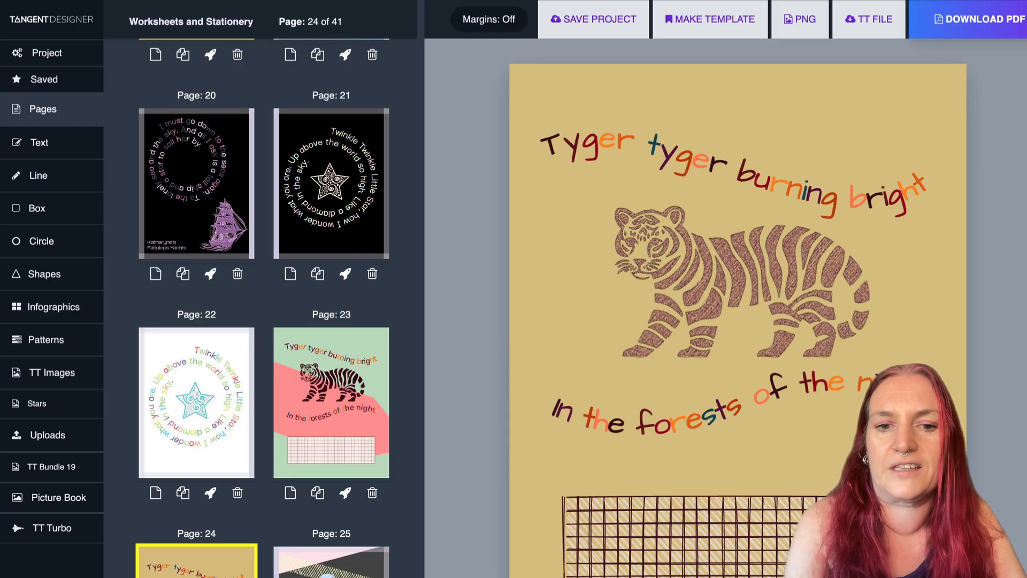
left_click(741, 298)
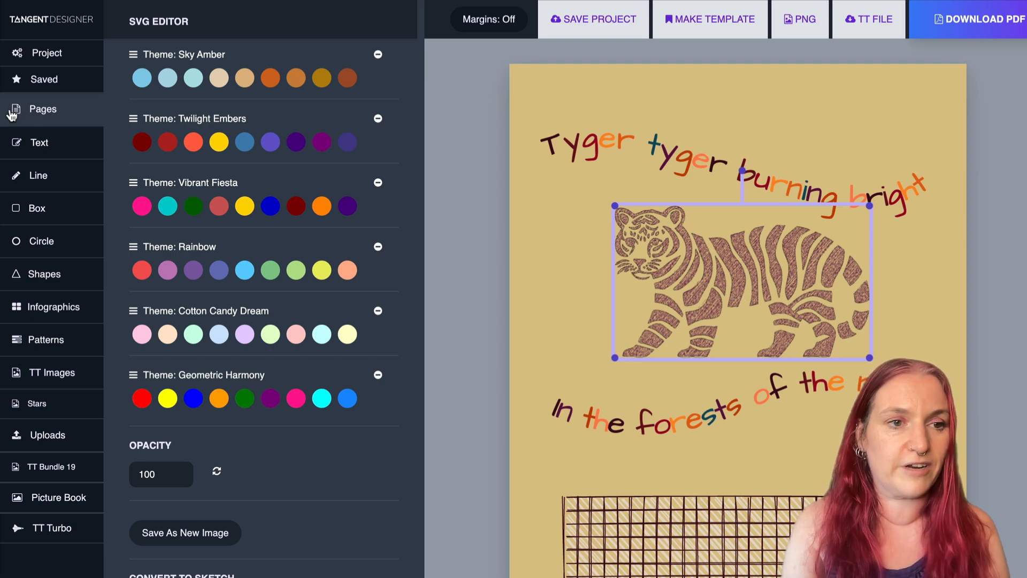
left_click(30, 110)
scroll(342, 275, "down", 10)
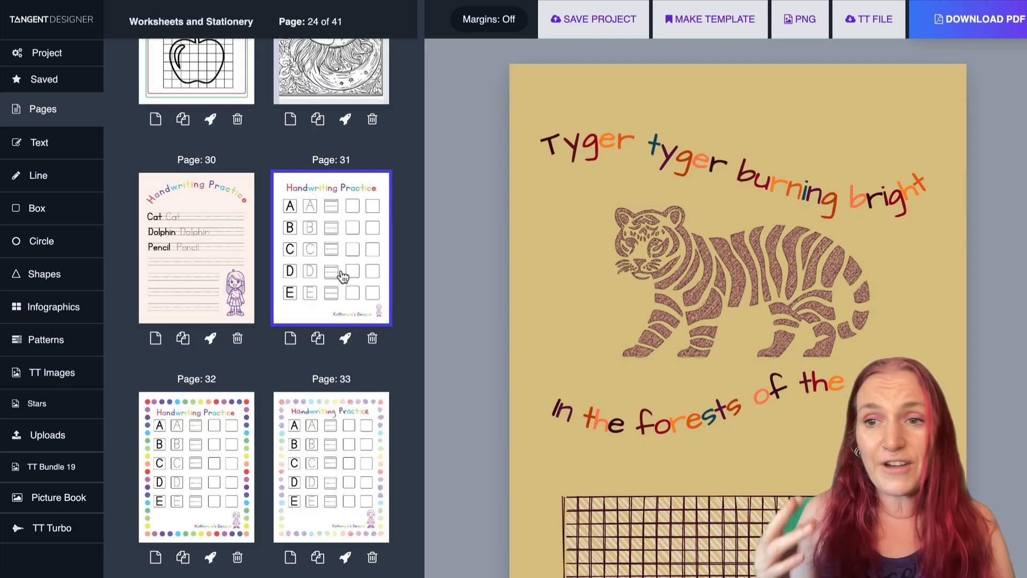
scroll(343, 276, "up", 3)
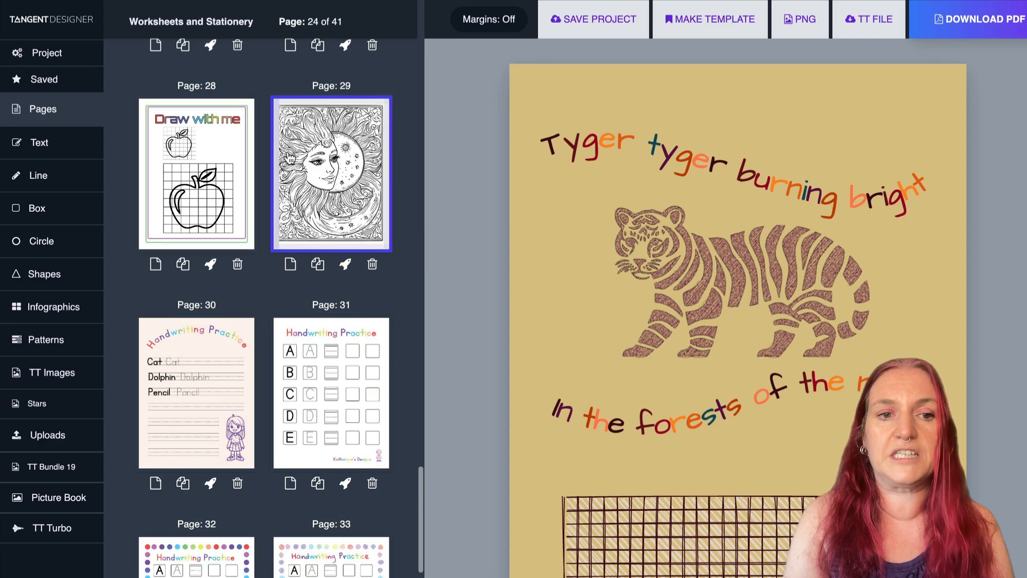
scroll(323, 187, "down", 8)
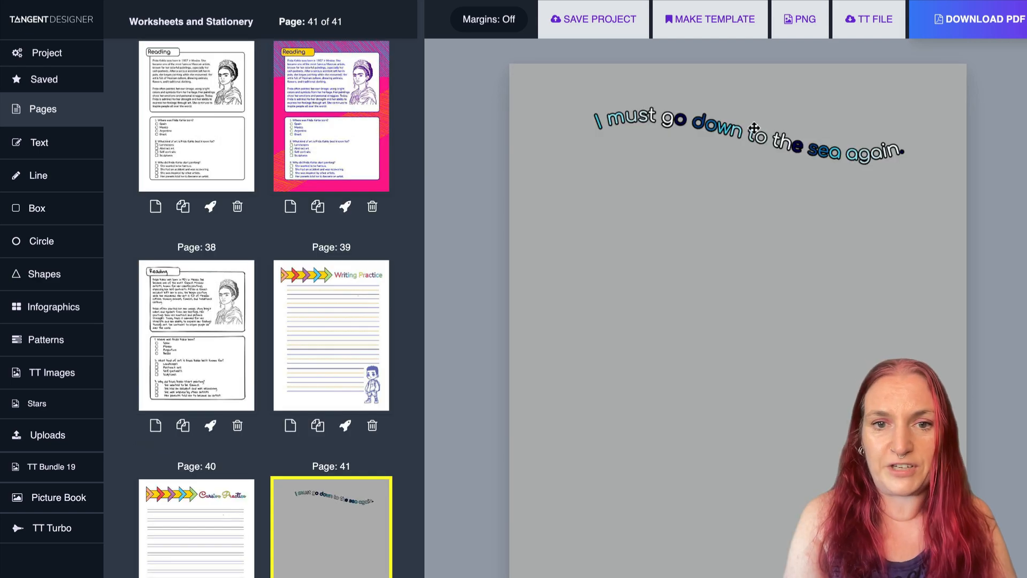
Step: Change the background of page 41 to the lightest gray in the base colors
left_click(723, 122)
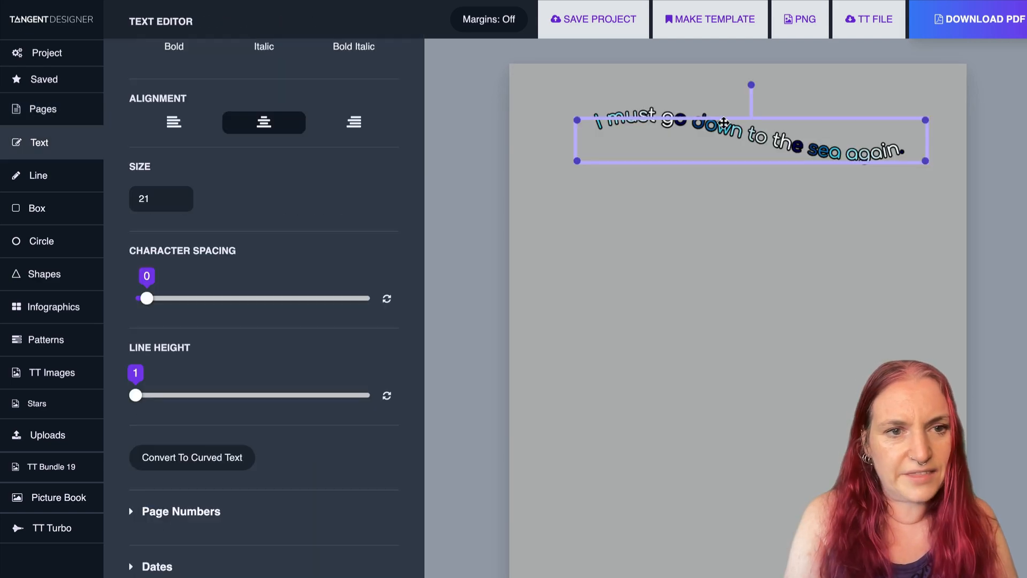
scroll(211, 259, "up", 5)
scroll(211, 259, "up", 5)
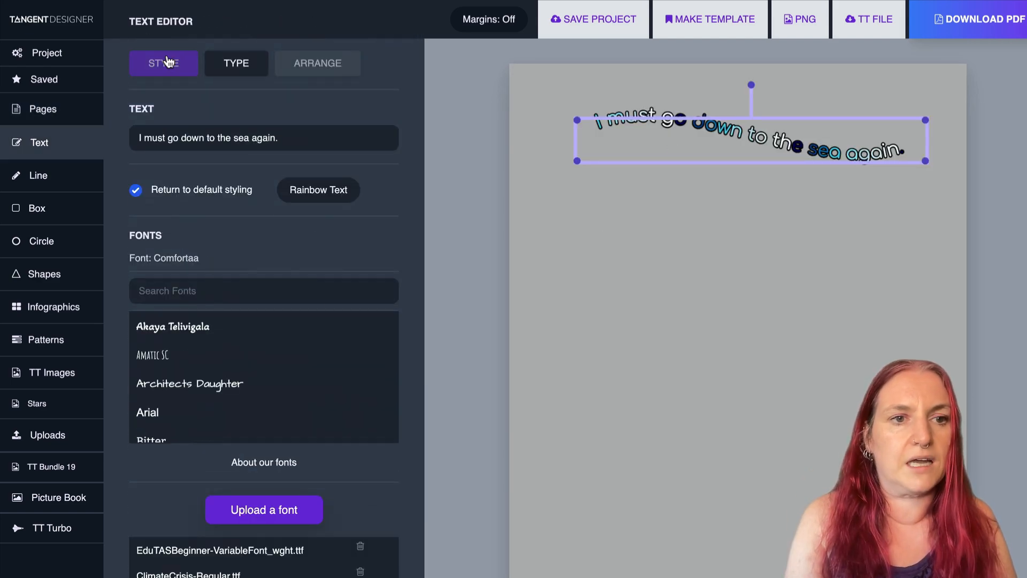
left_click(165, 63)
scroll(309, 459, "down", 3)
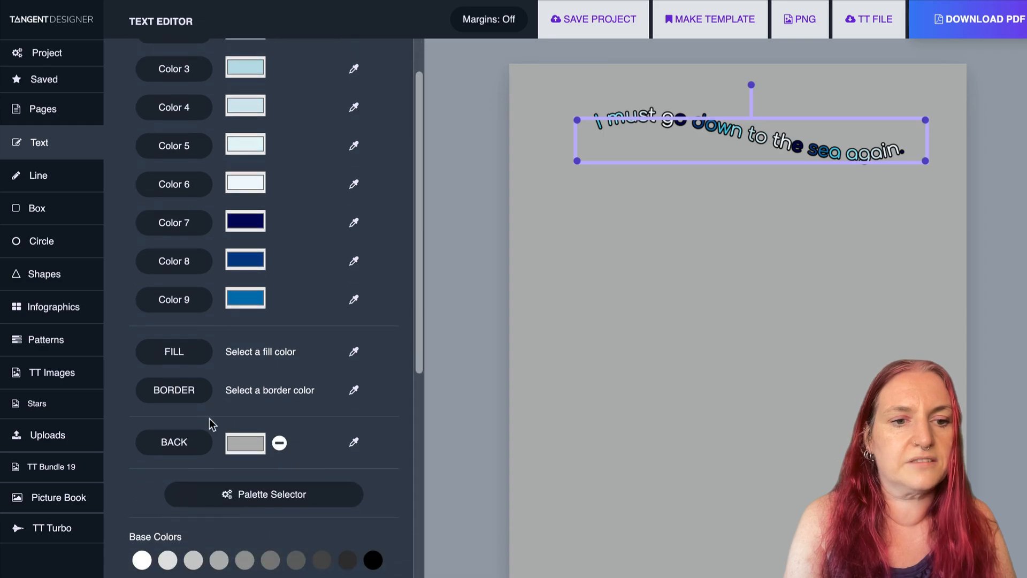
left_click(174, 442)
left_click(168, 560)
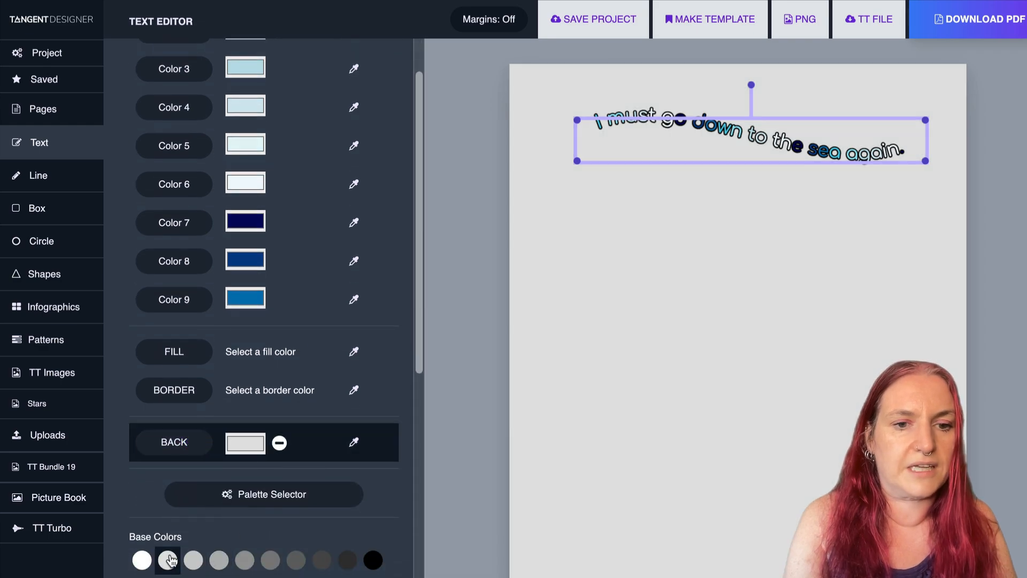
left_click(640, 348)
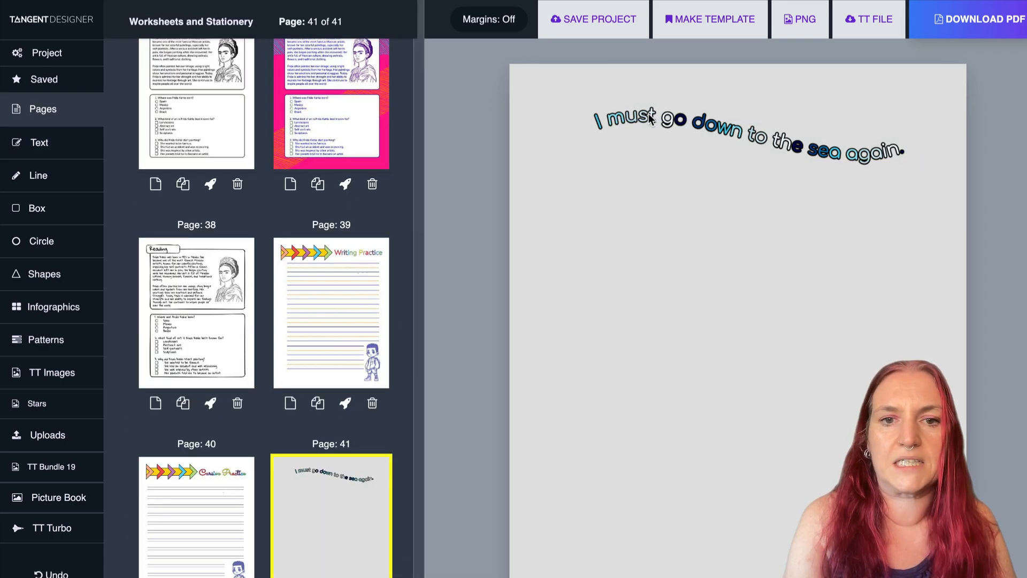
Step: Set the sentence's curve text type to Spiral
left_click(632, 130)
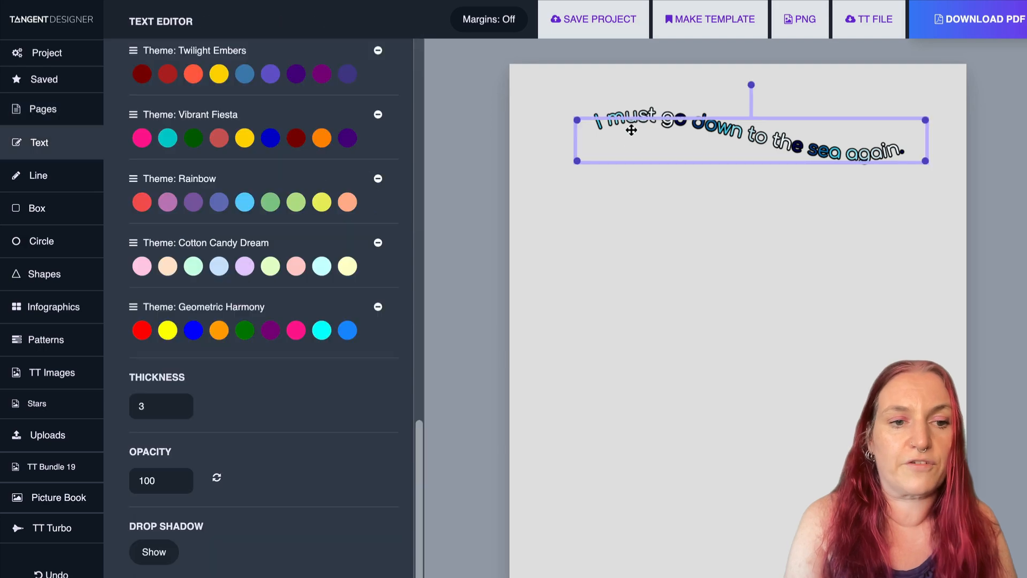
left_click(664, 231)
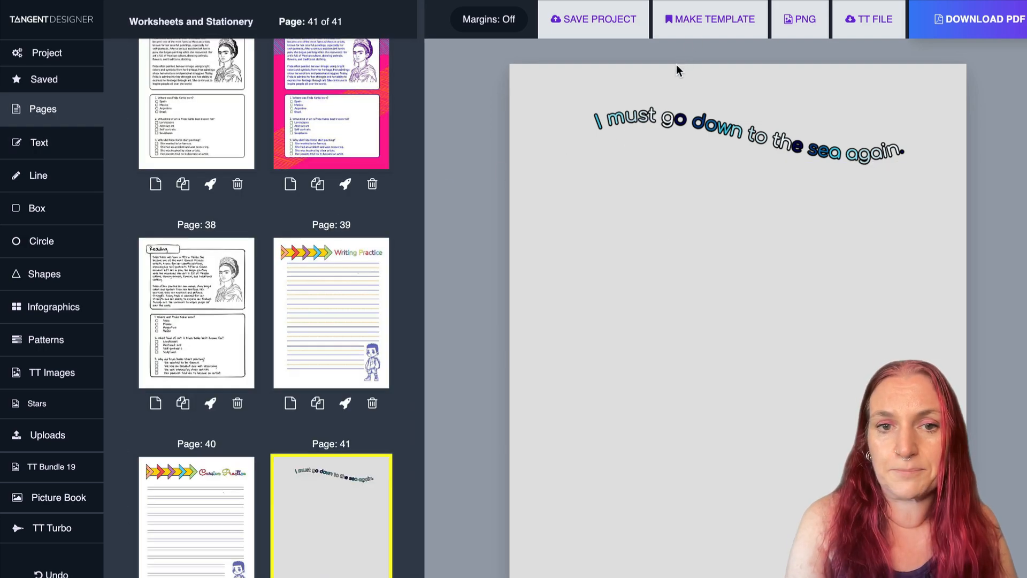
left_click(705, 122)
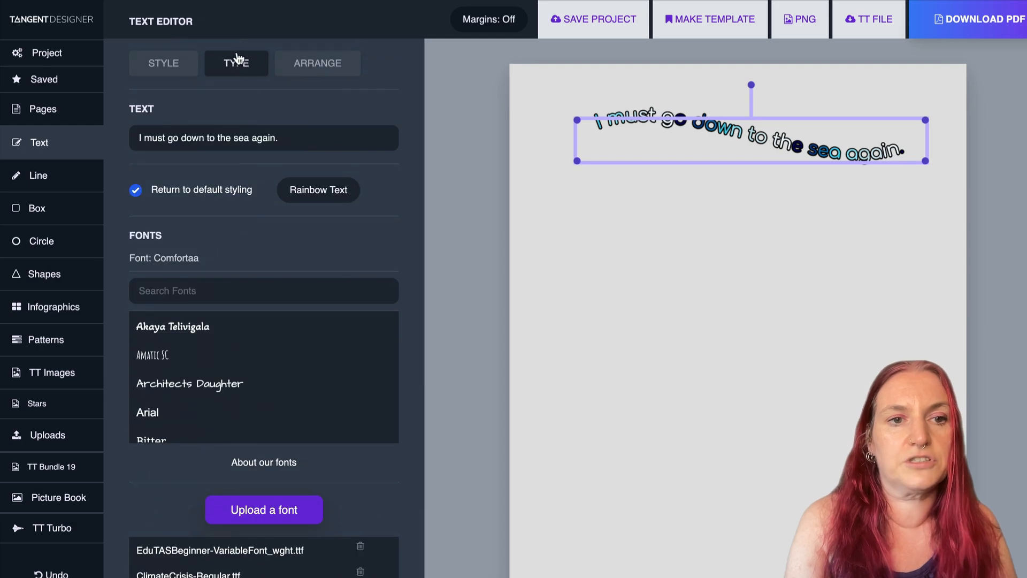
scroll(256, 130, "down", 10)
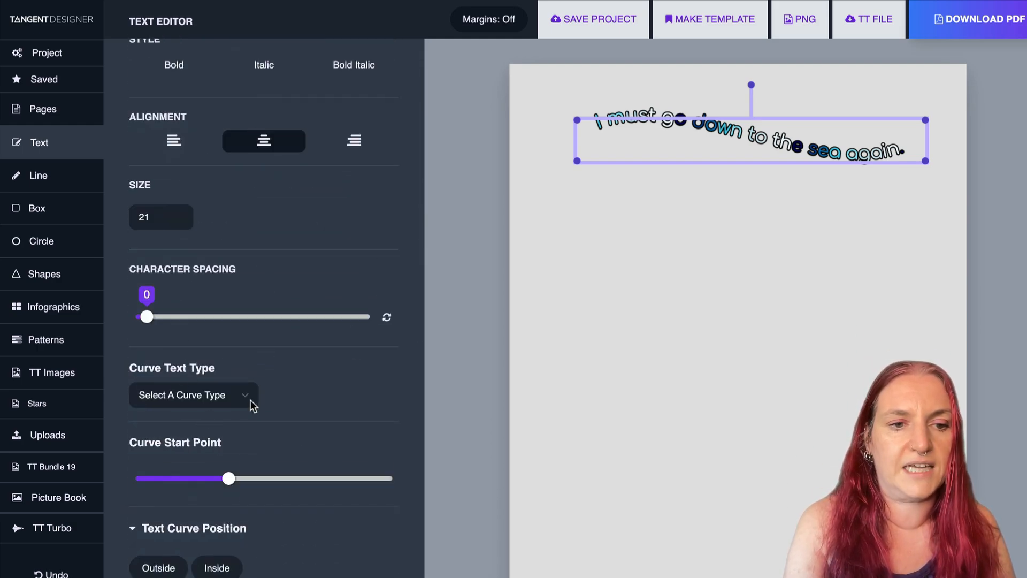
left_click(251, 399)
left_click(229, 465)
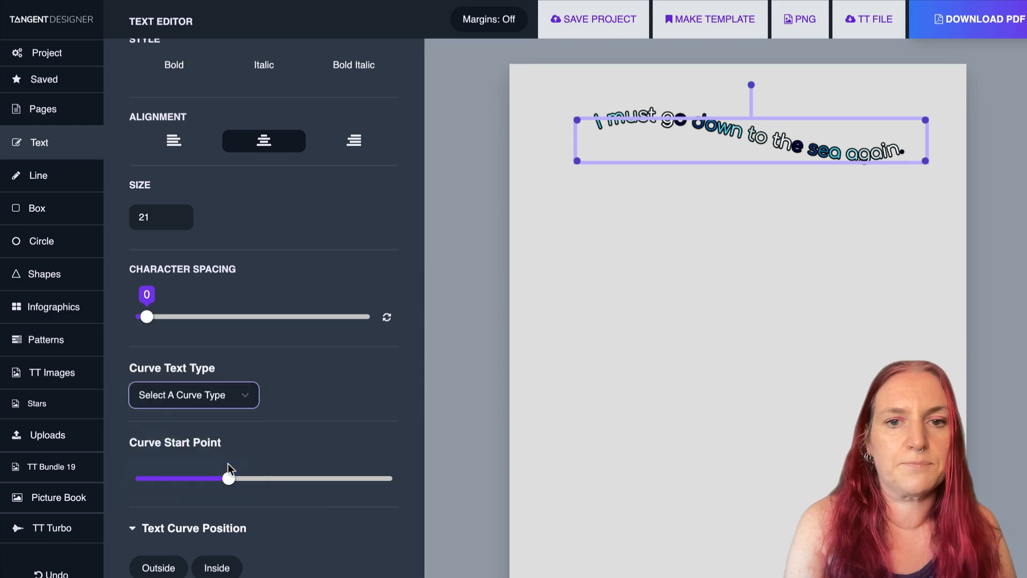
left_click(723, 165)
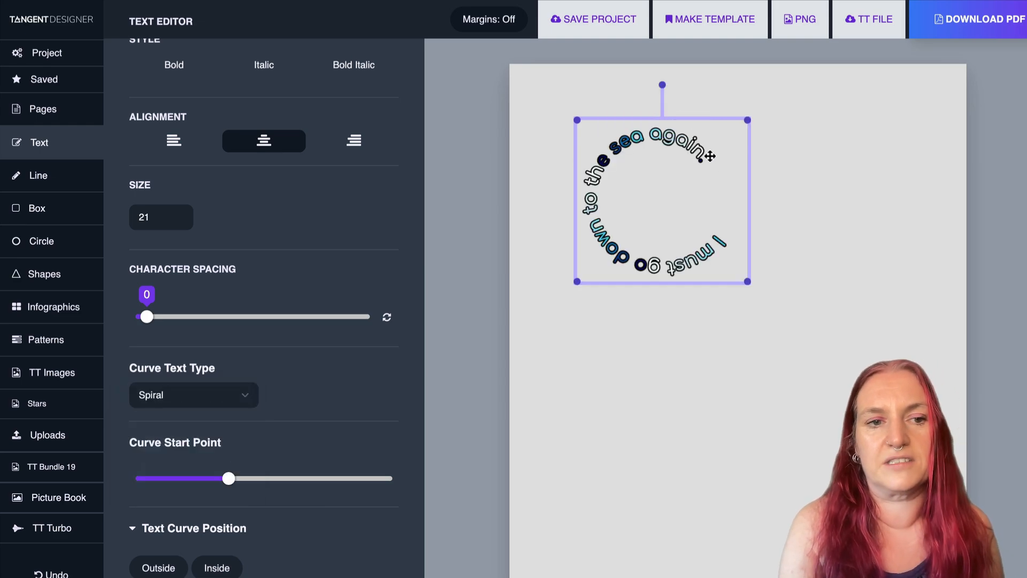
Step: Append "To the lonely sea and the sky. And all I ask is a tall ship." to the spiral text and enlarge it
scroll(347, 260, "up", 10)
left_click(294, 138)
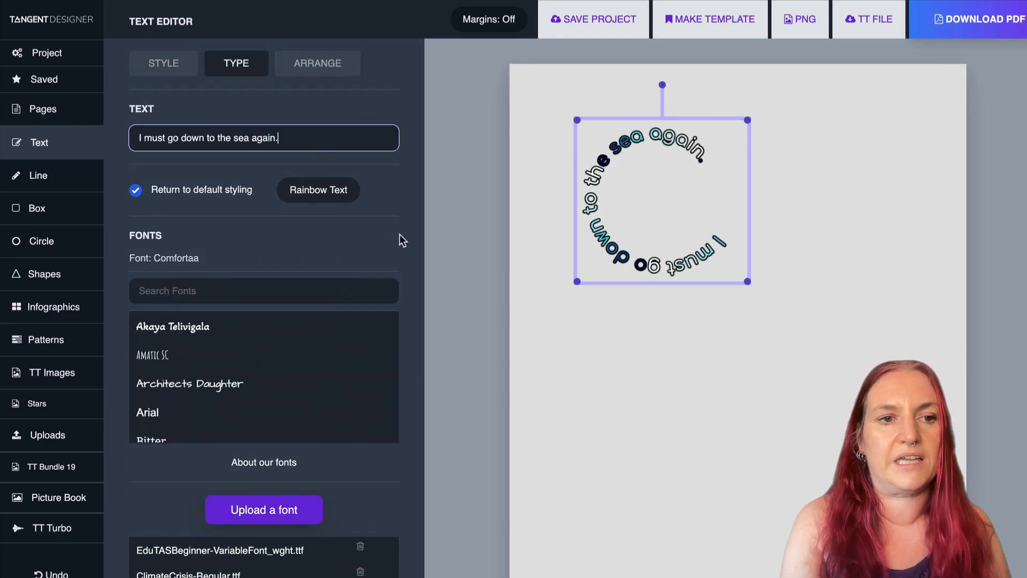
type("To t")
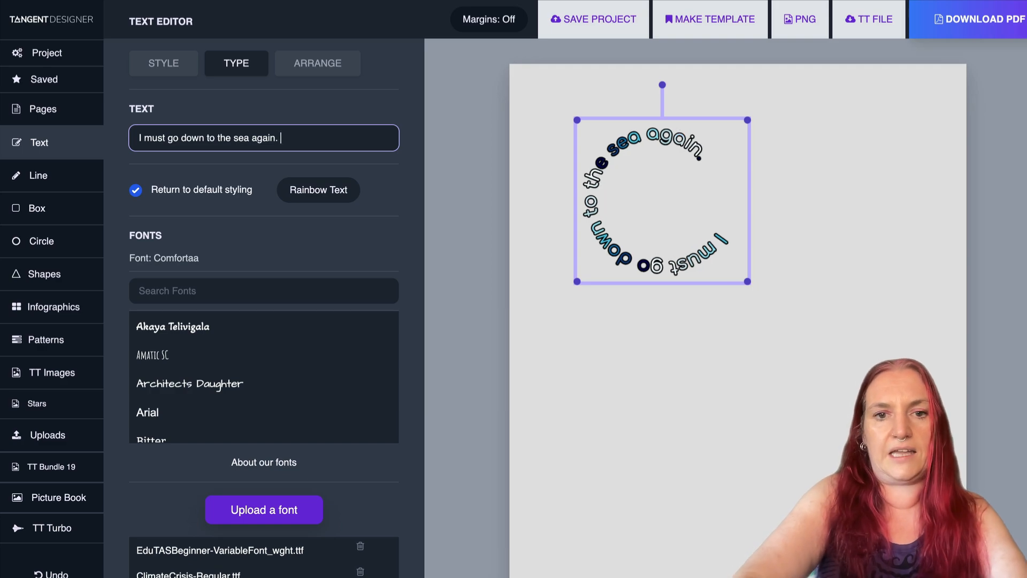
type("he lonely ")
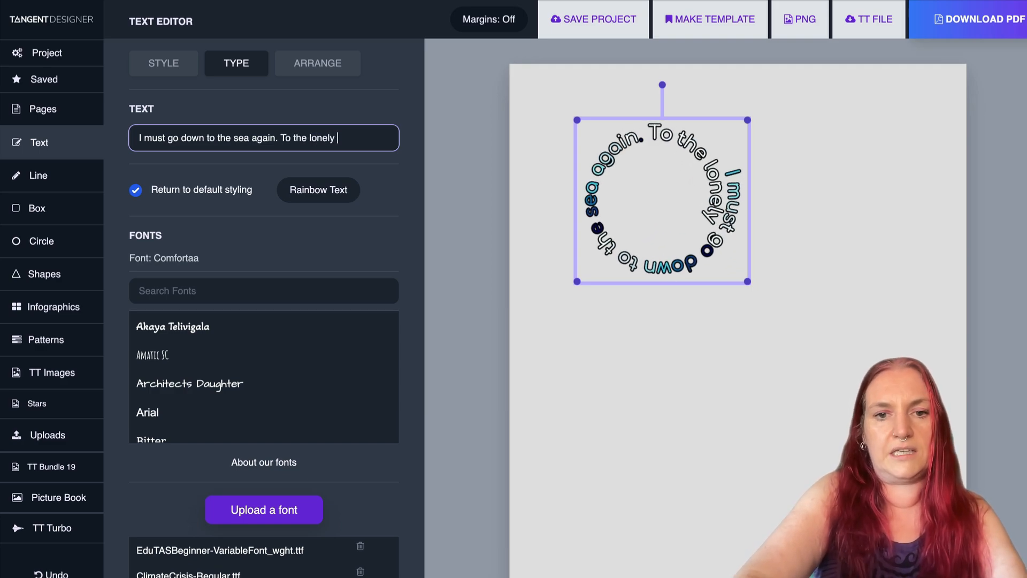
type("sea and the sky")
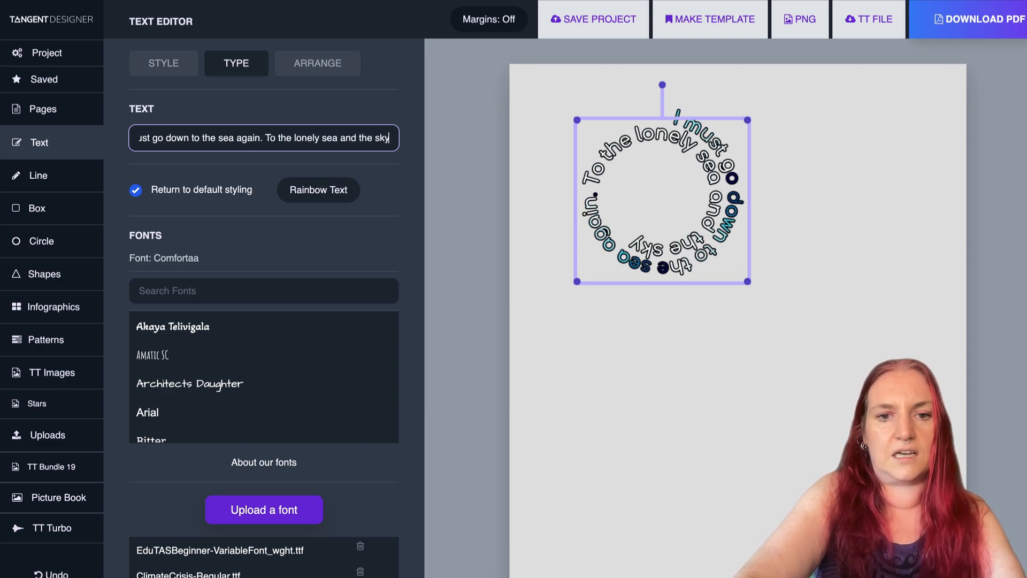
type(".  And all I a")
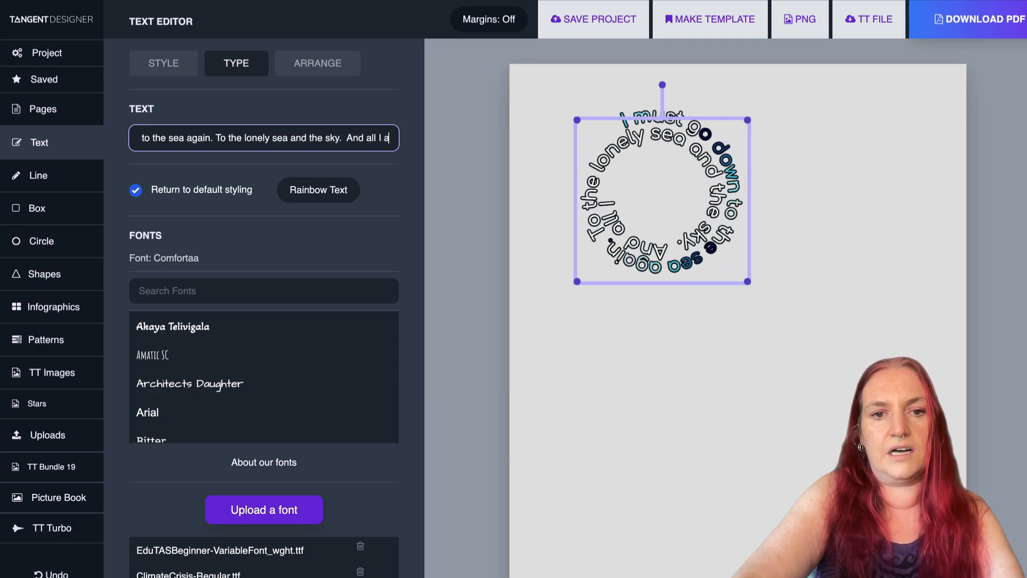
type("sk is a")
type("ll sh")
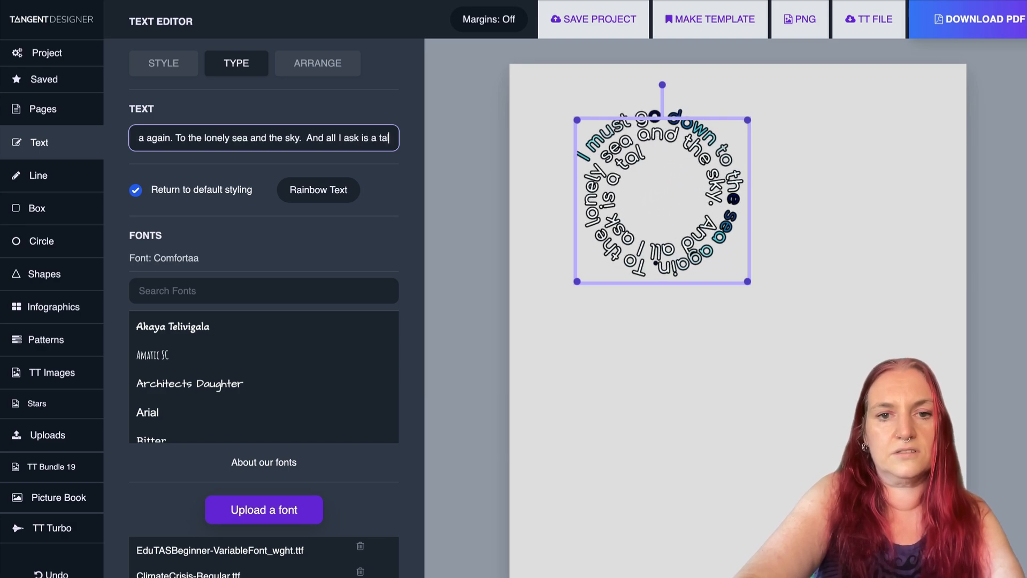
type("ip.")
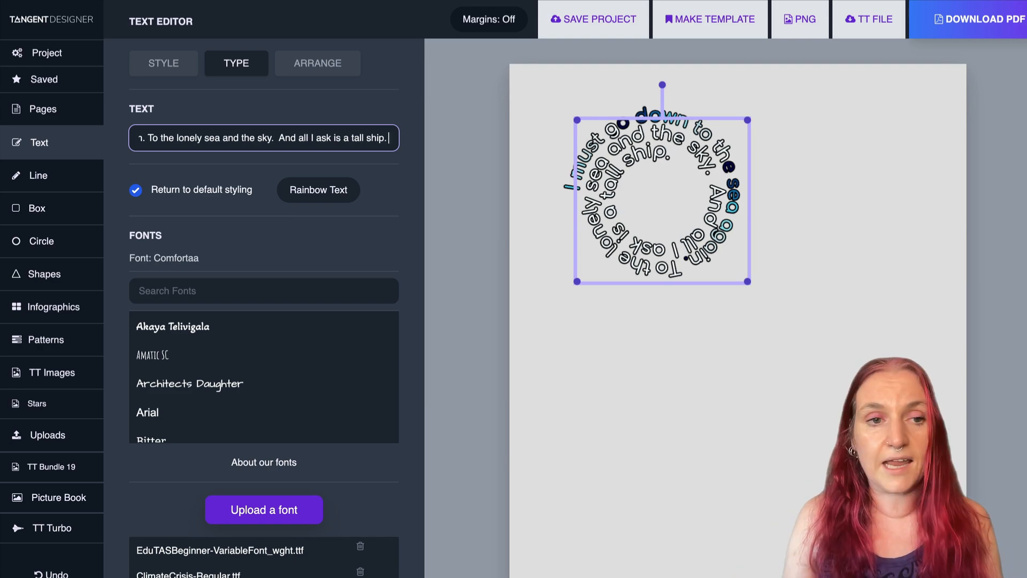
left_click_drag(748, 283, 891, 418)
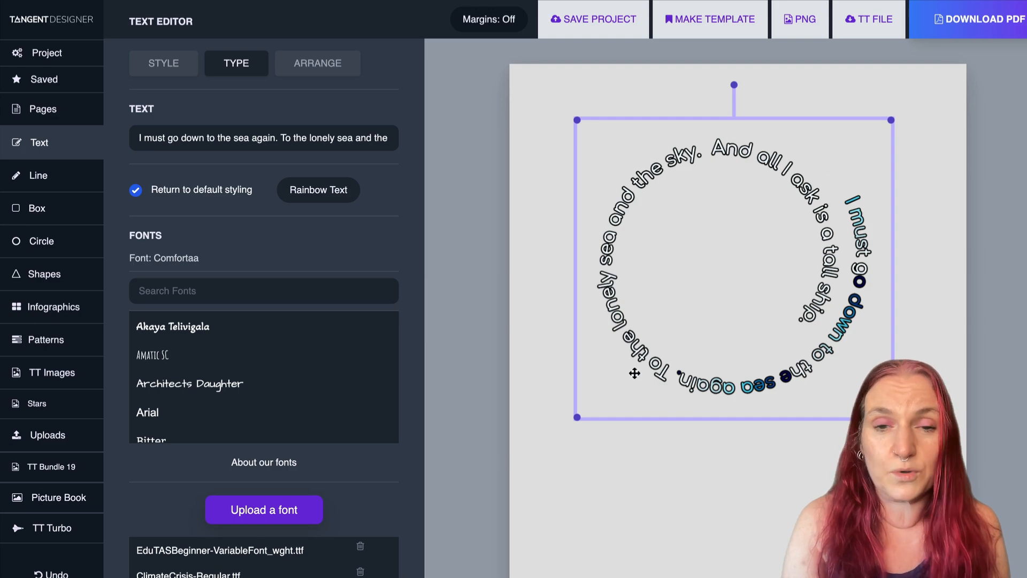
Step: Apply Rainbow Text to the whole spiral sentence and recolor it with the Blues theme
left_click(317, 191)
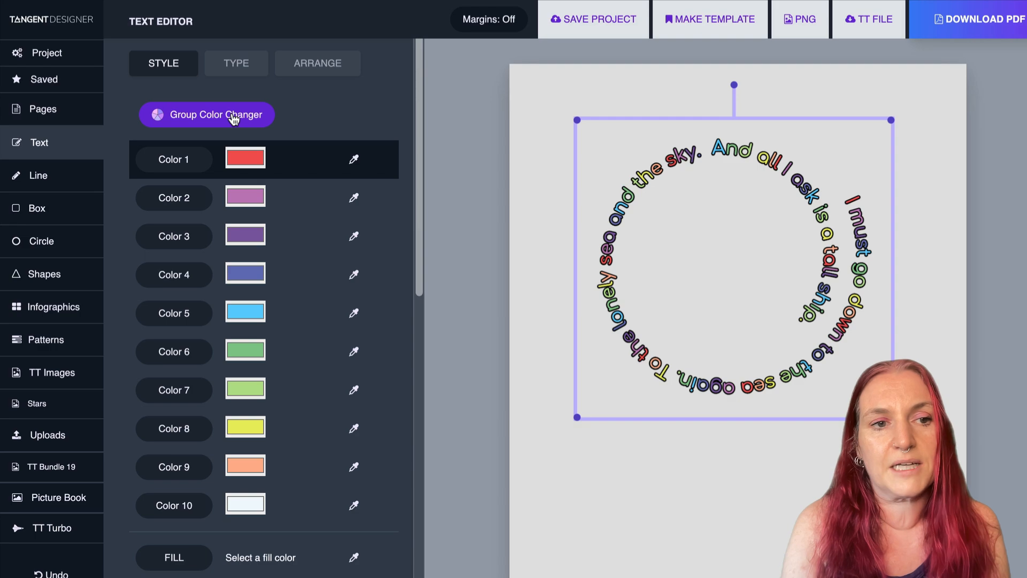
left_click(234, 118)
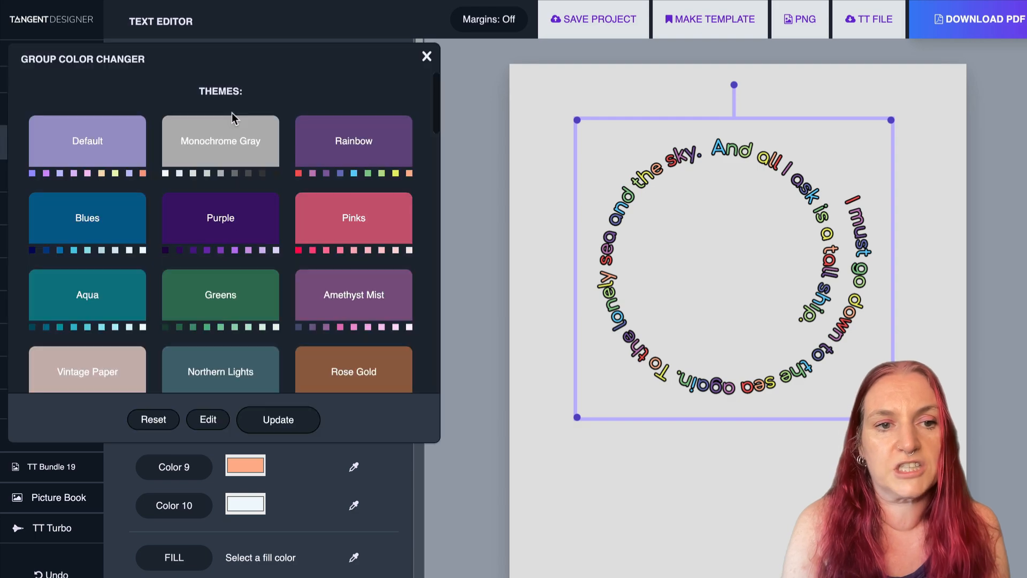
left_click(86, 234)
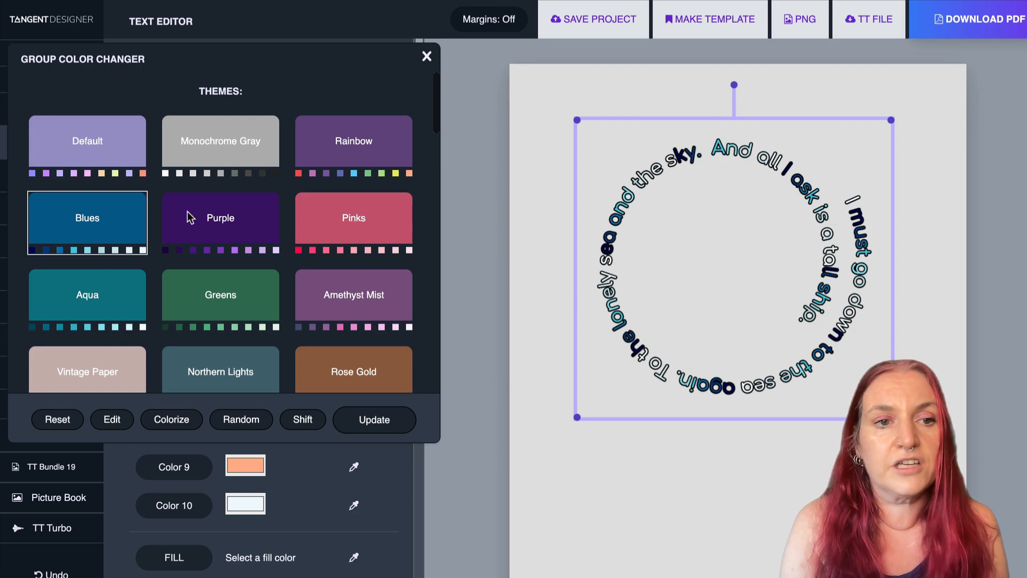
left_click(383, 427)
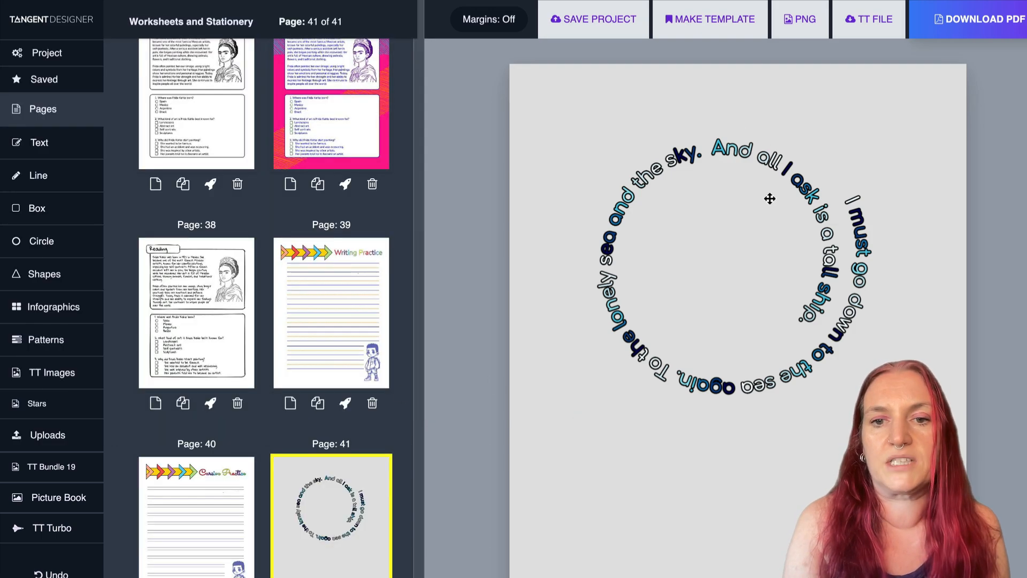
Step: Reselect the spiral text, apply the Blues theme in the Group Color Changer, and shift and randomize its colors several times
left_click(725, 261)
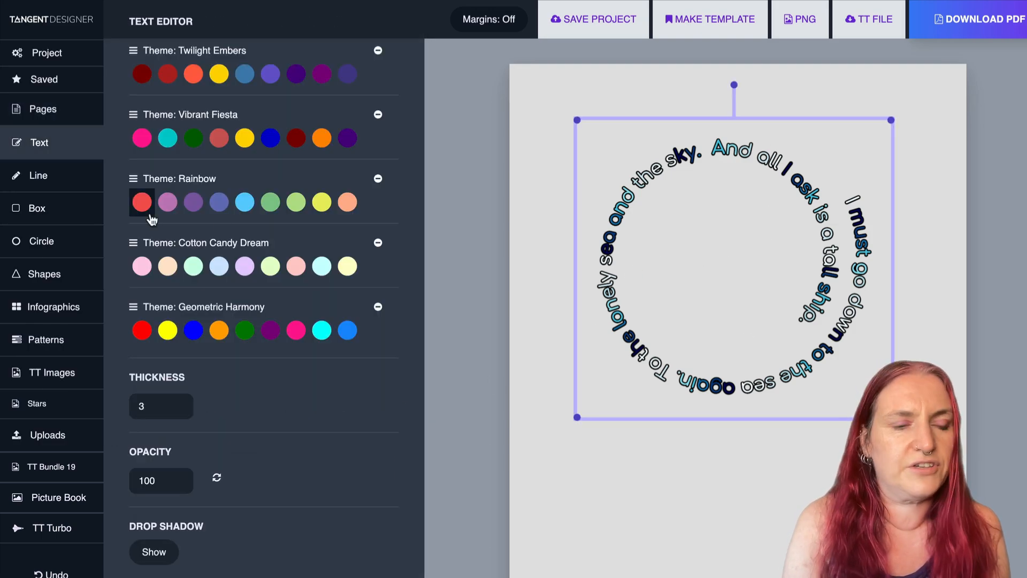
scroll(201, 160, "up", 10)
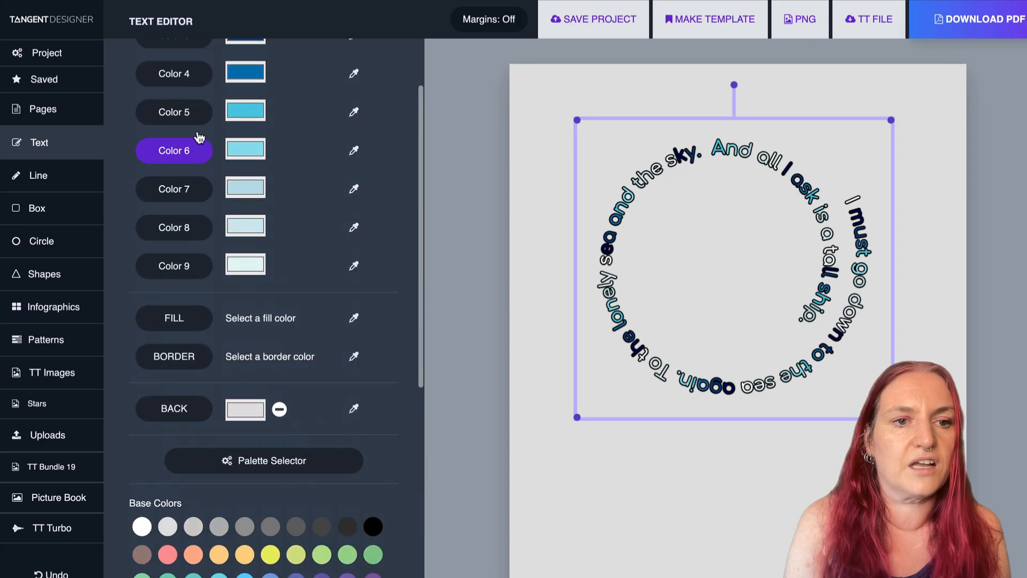
left_click(216, 111)
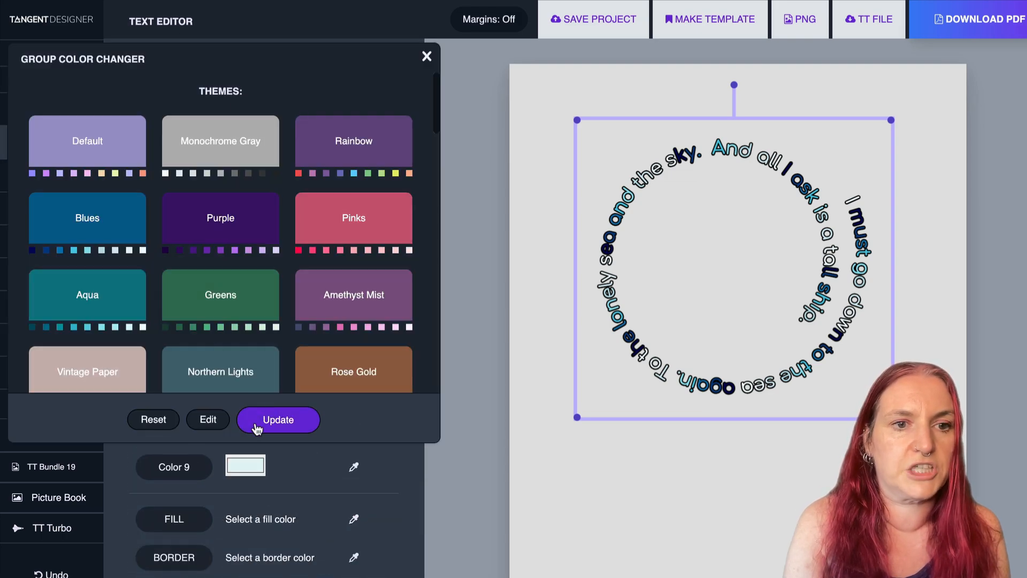
left_click(107, 220)
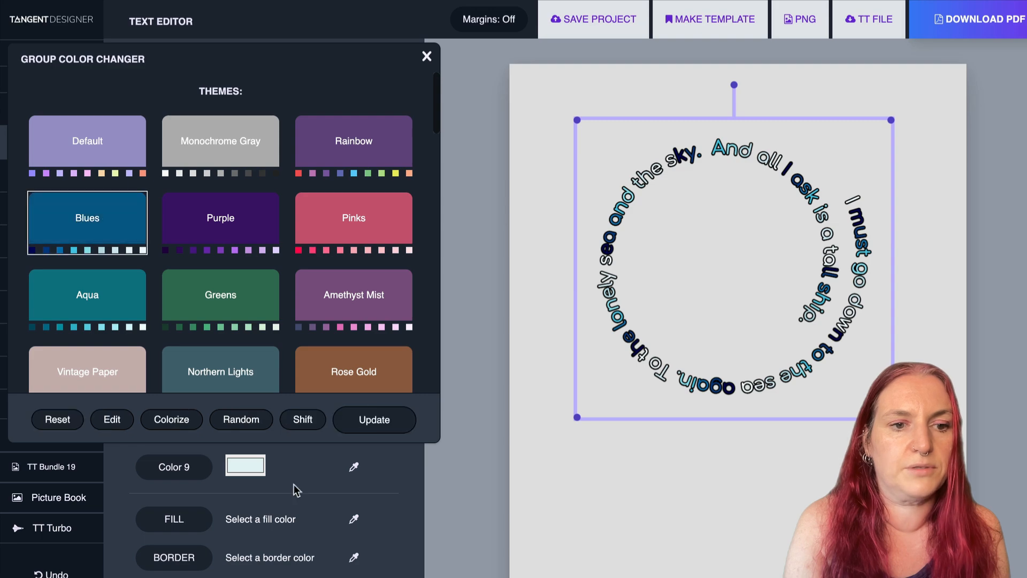
left_click(302, 420)
left_click(303, 423)
left_click(301, 423)
left_click(301, 423)
left_click(235, 421)
left_click(234, 420)
left_click(234, 421)
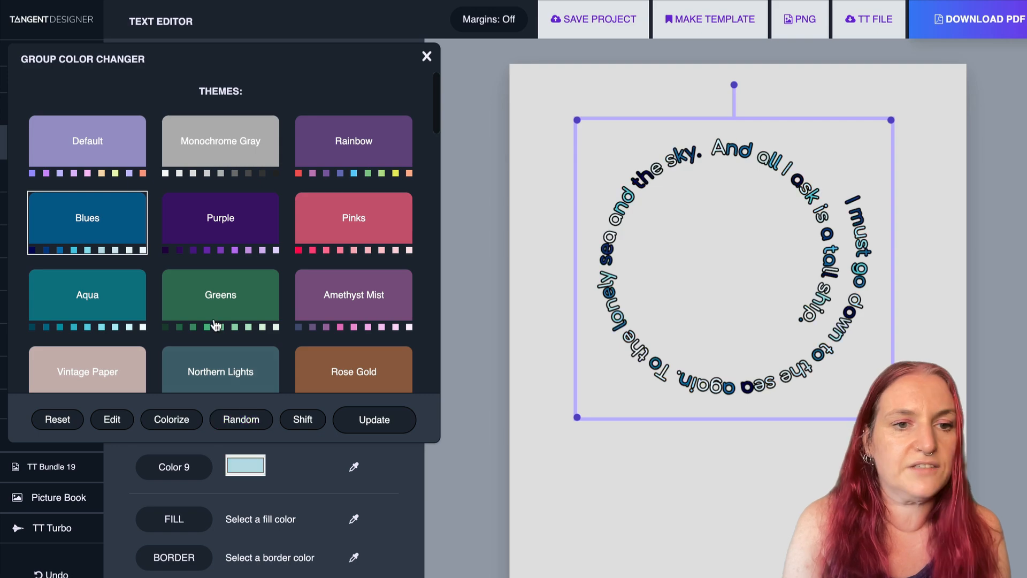
Step: Try the Purple, Greens and Northern Lights themes on the spiral text and redistribute the Northern Lights colors with Colorize
left_click(222, 227)
left_click(221, 297)
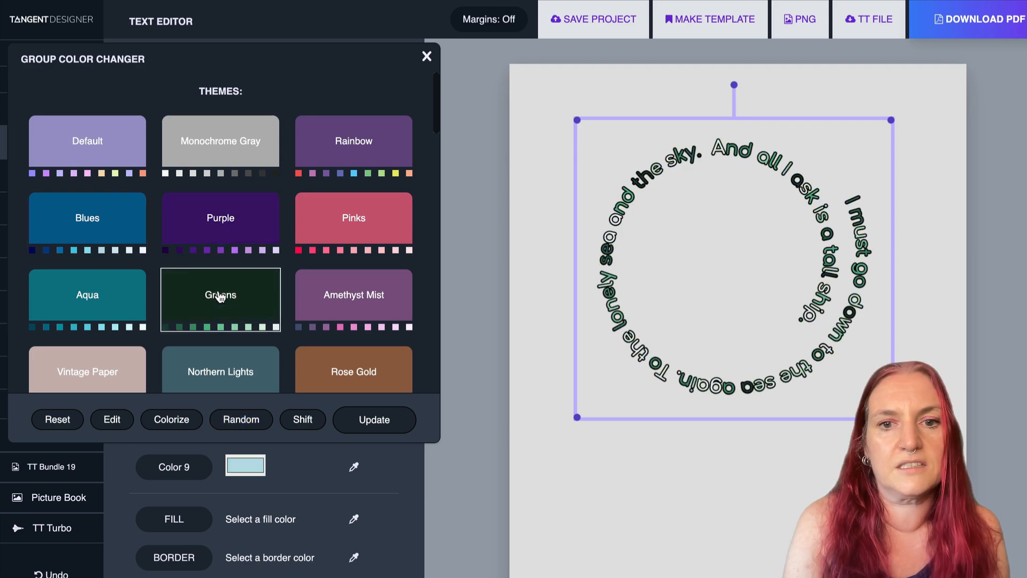
left_click(235, 373)
scroll(202, 291, "down", 3)
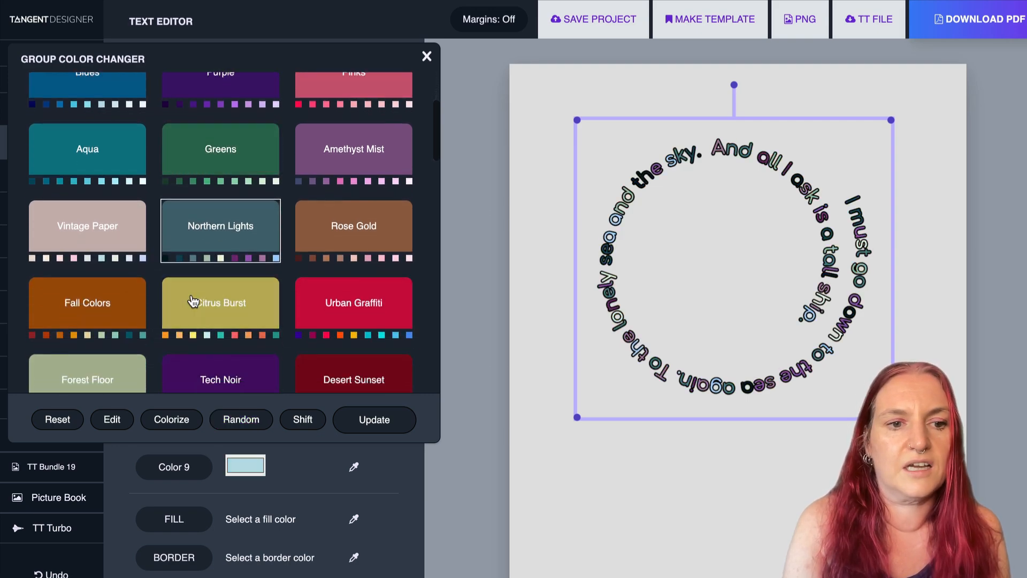
left_click(171, 421)
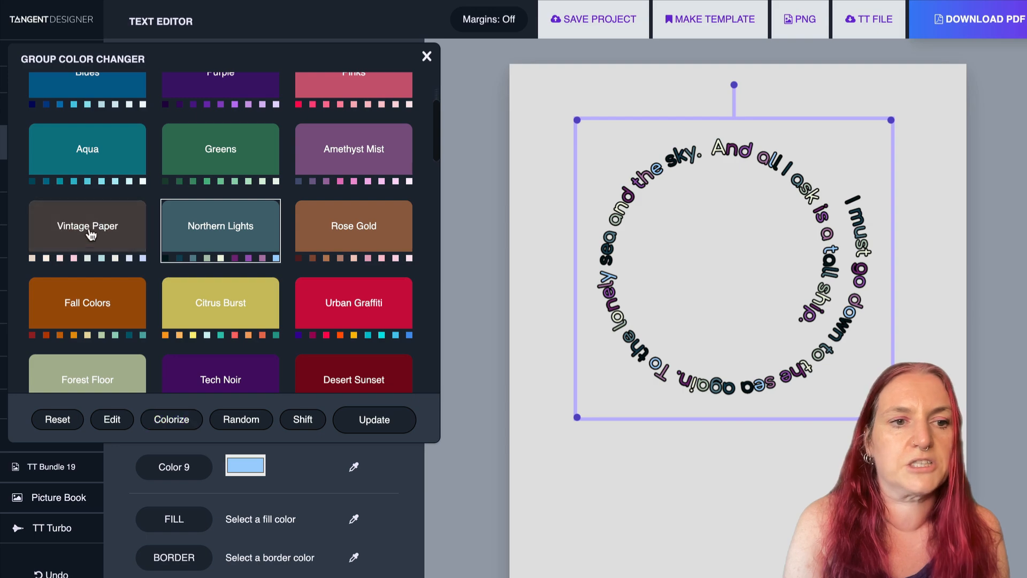
Step: Compare the Citrus Burst and Desert Sunset themes and update the spiral text with Citrus Burst
left_click(231, 331)
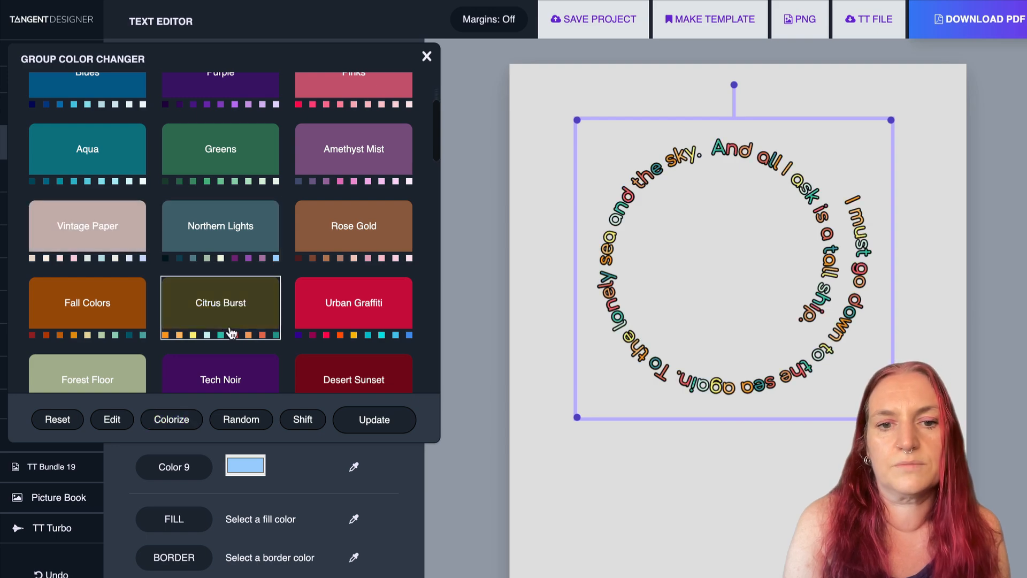
left_click(369, 381)
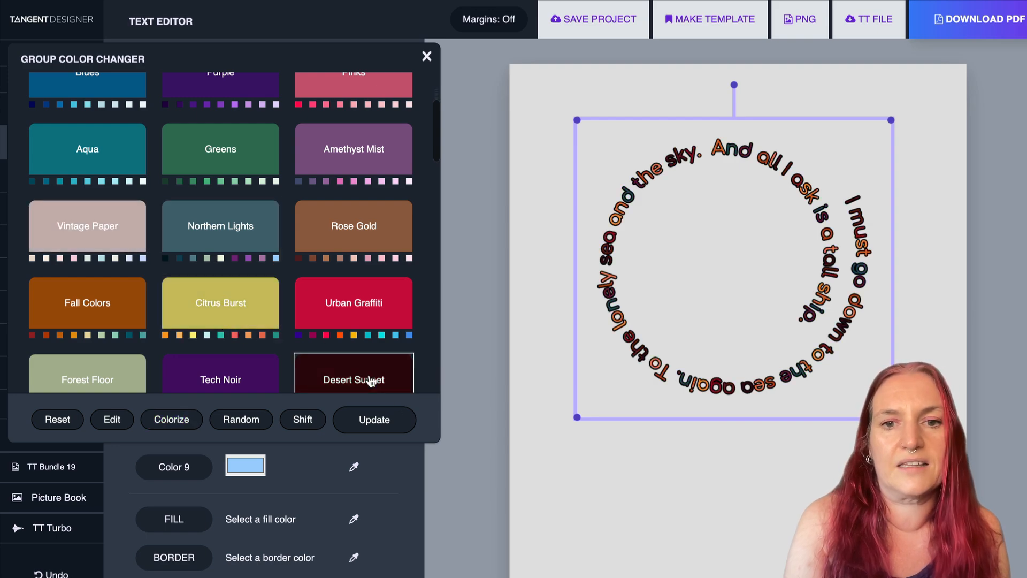
left_click(245, 324)
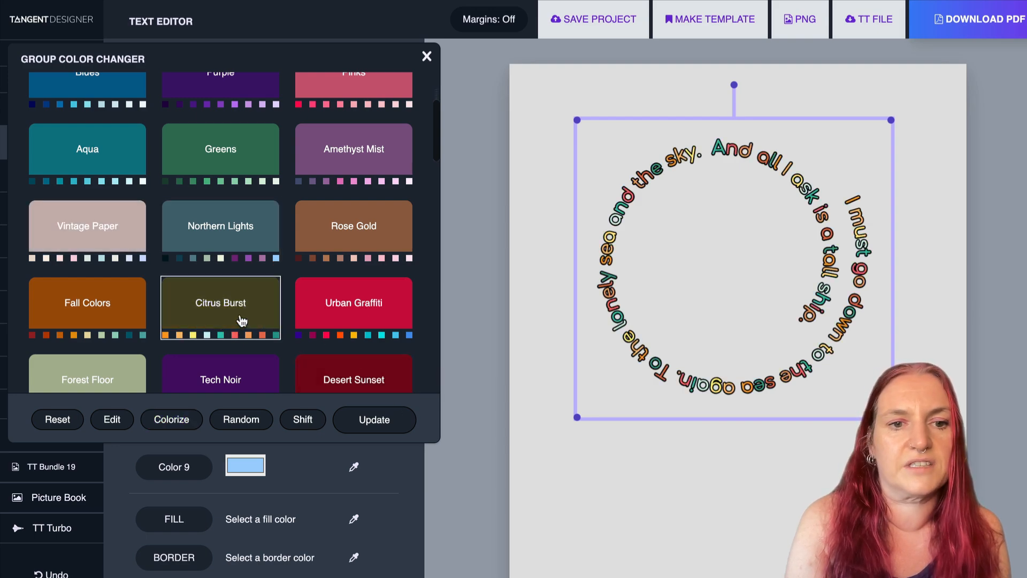
left_click(374, 420)
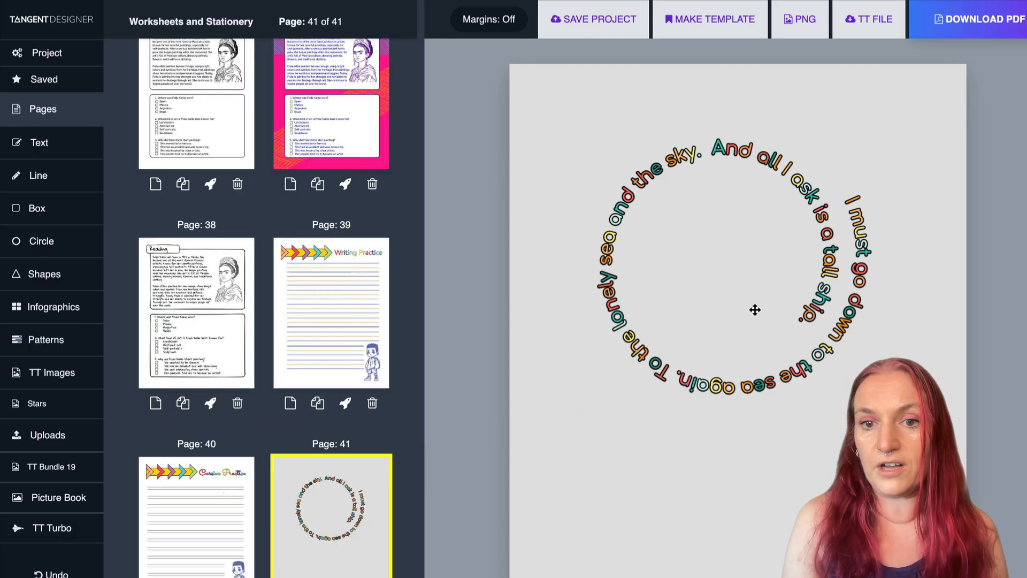
Step: Shrink the spiral text into a tighter ring and shift its curve start point so the sentence begins at the spiral's upper left
left_click(734, 252)
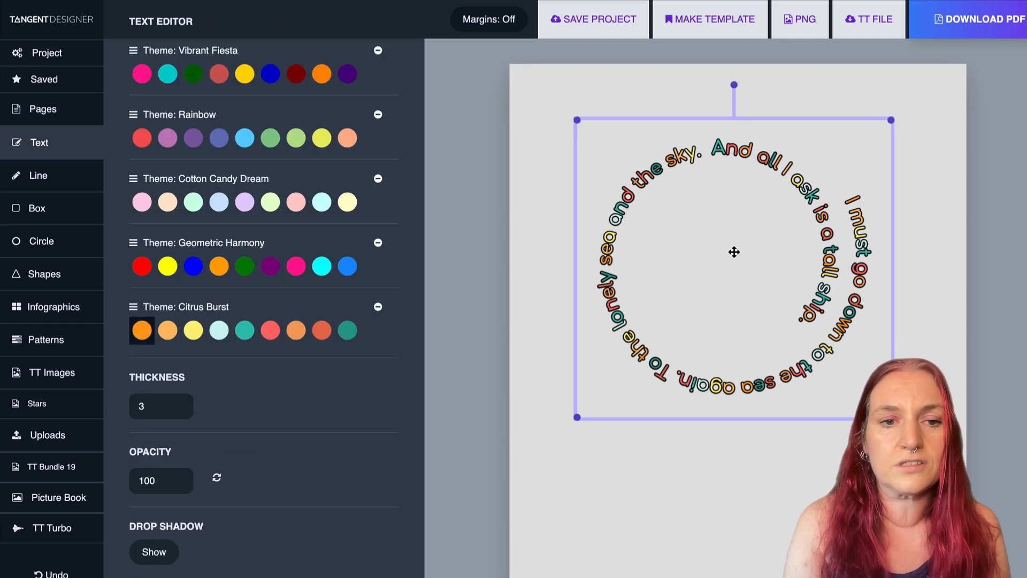
left_click(748, 375)
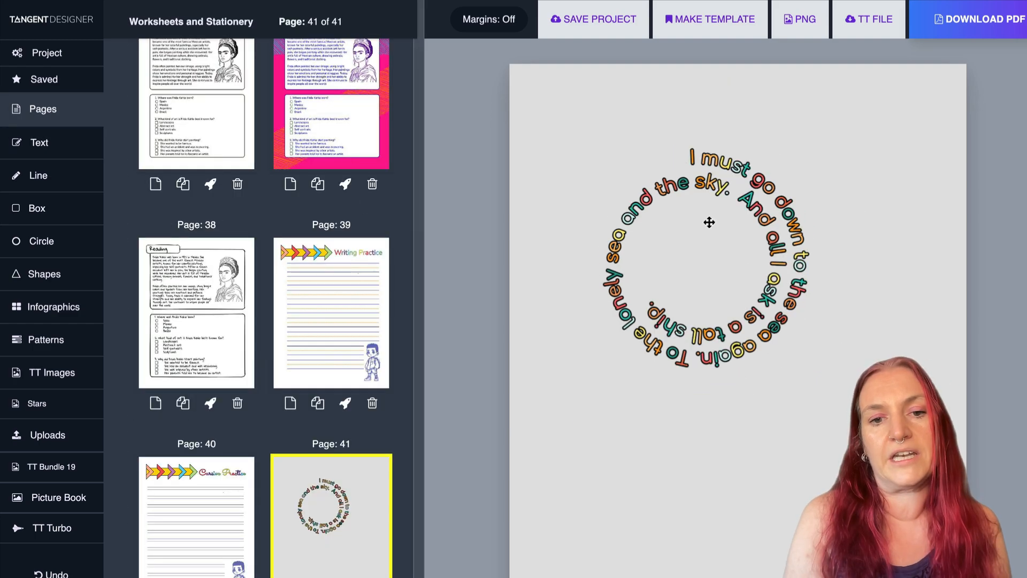
left_click(681, 286)
scroll(283, 514, "up", 10)
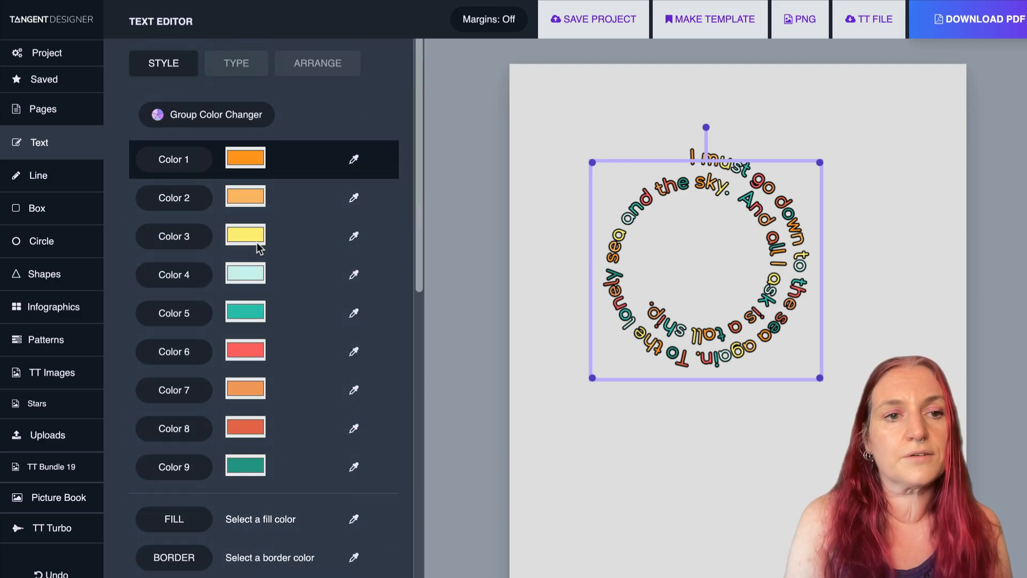
left_click(241, 64)
scroll(232, 286, "down", 5)
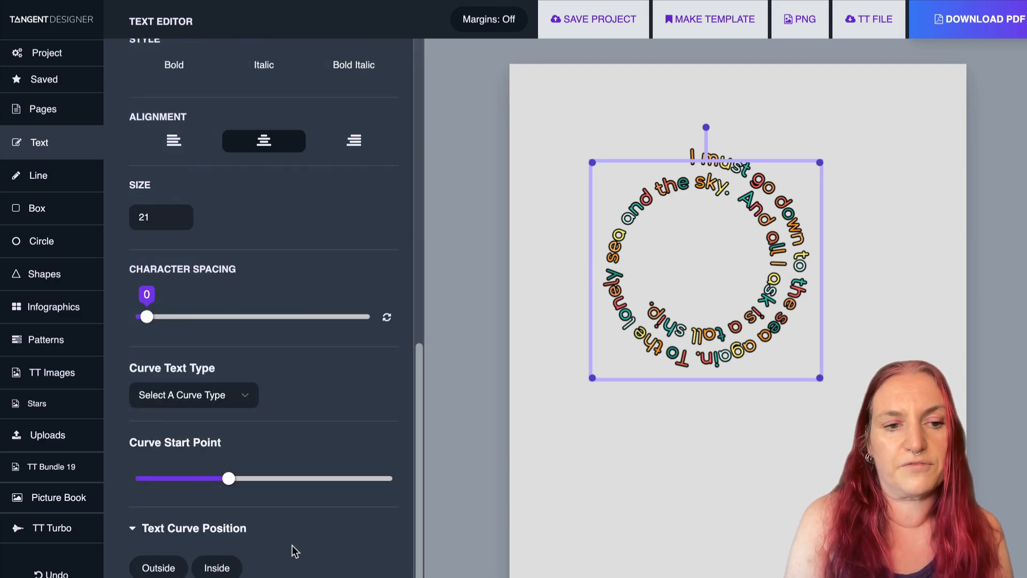
mouse_move(229, 481)
left_mouse_down()
mouse_move(220, 480)
mouse_move(276, 479)
mouse_move(242, 479)
left_mouse_up()
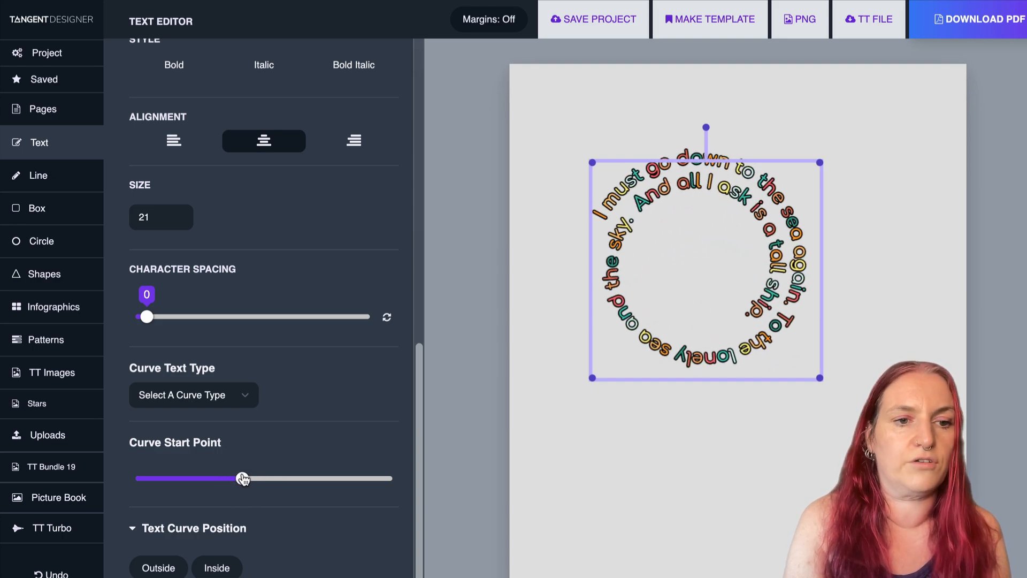
Step: Set the spiral text's character spacing to 4 and its font size to 26
left_click_drag(146, 317, 155, 318)
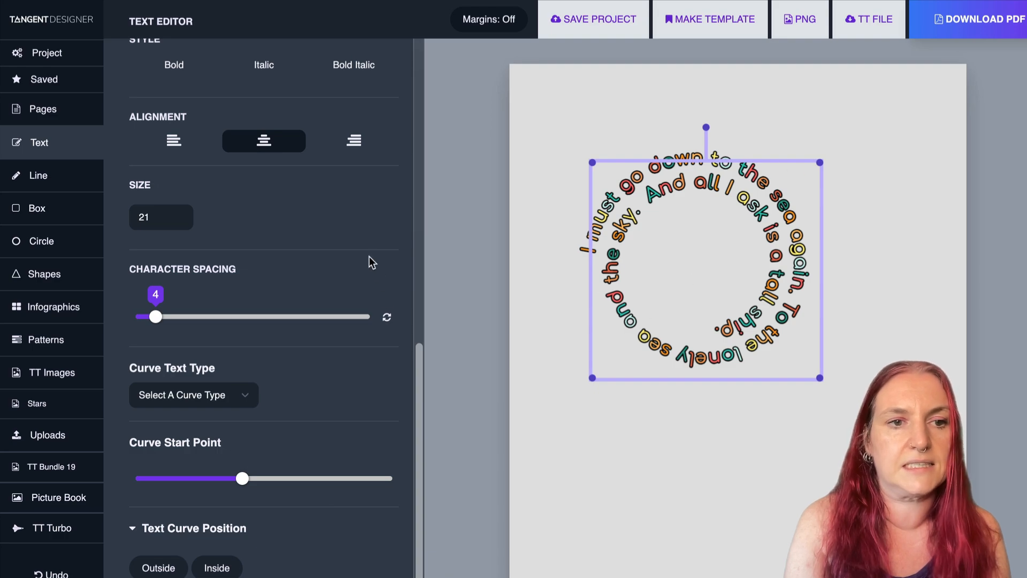
left_click(179, 220)
left_click(178, 221)
left_click(179, 220)
left_click(178, 221)
left_click(178, 220)
left_click(179, 221)
left_click(178, 221)
left_click(178, 220)
left_click(178, 220)
left_click(178, 214)
left_click(178, 214)
left_click(178, 214)
left_click(178, 214)
left_click(178, 214)
left_click(178, 214)
left_click(178, 214)
left_click(178, 214)
left_click(178, 214)
left_click(178, 214)
left_click(178, 214)
left_click(179, 214)
Step: Try the Outside and Inside text curve positions on the spiral, return to Outside, and check the available curve text types
left_click(147, 569)
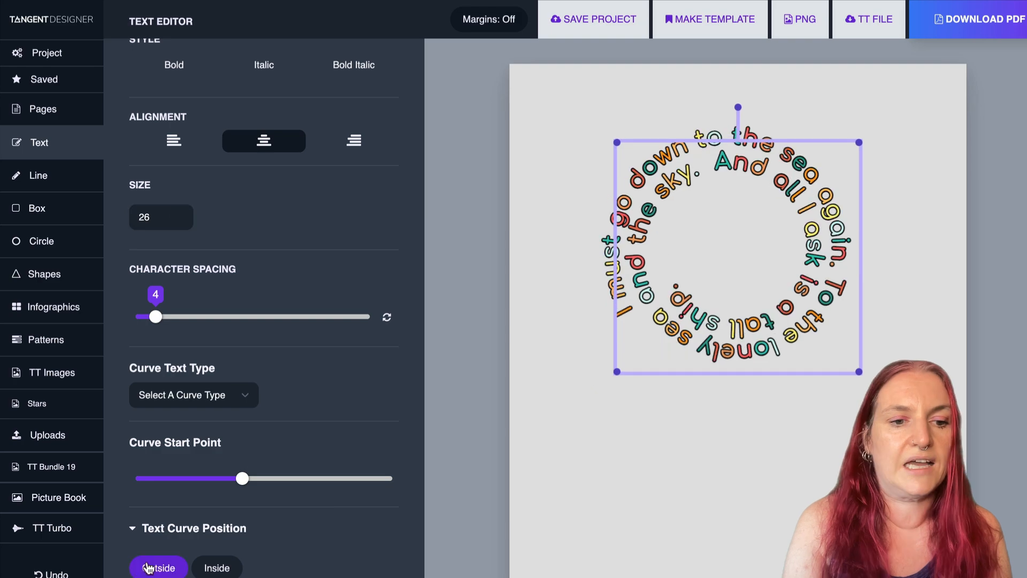
left_click(216, 565)
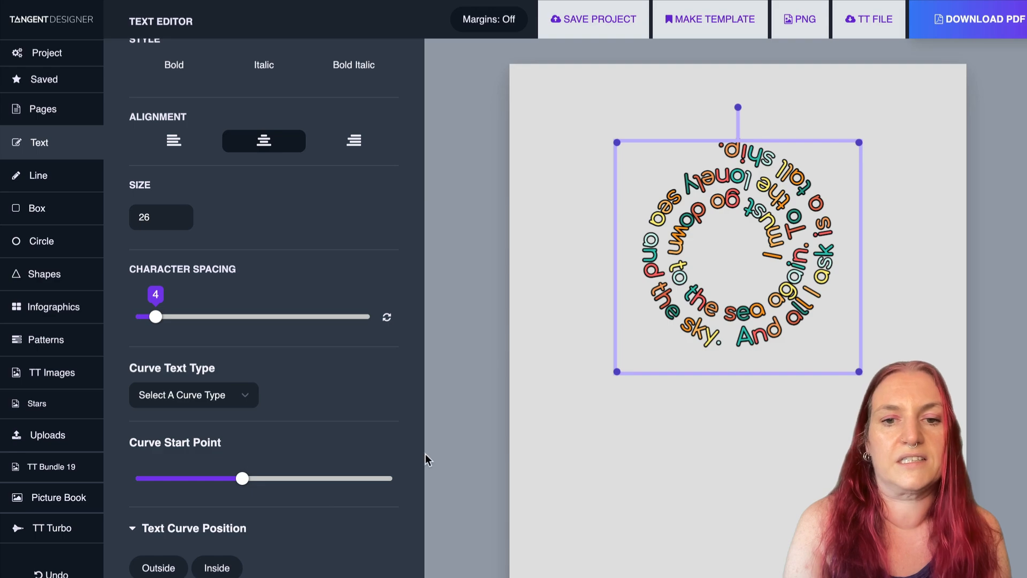
left_click(158, 573)
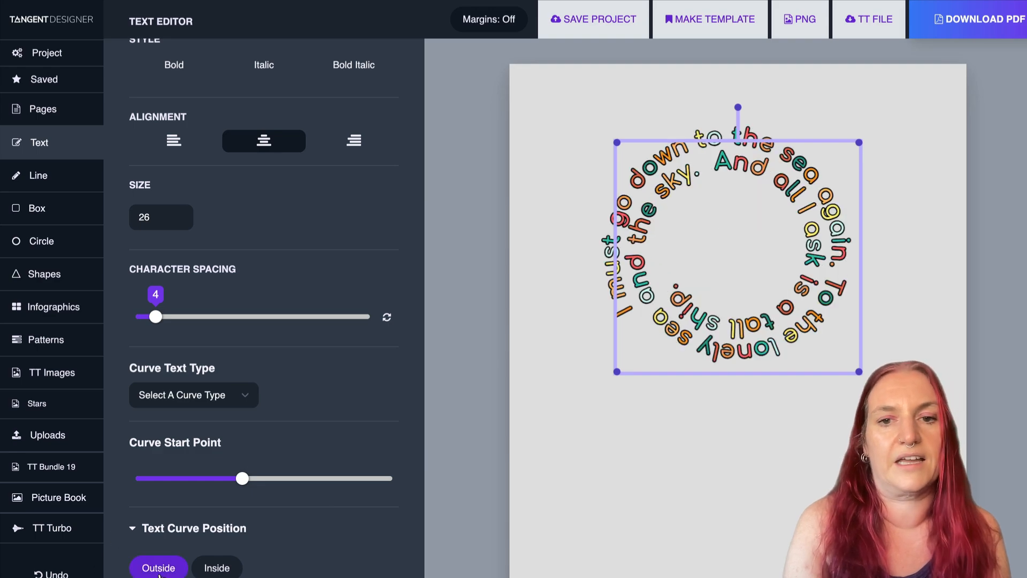
left_click(210, 575)
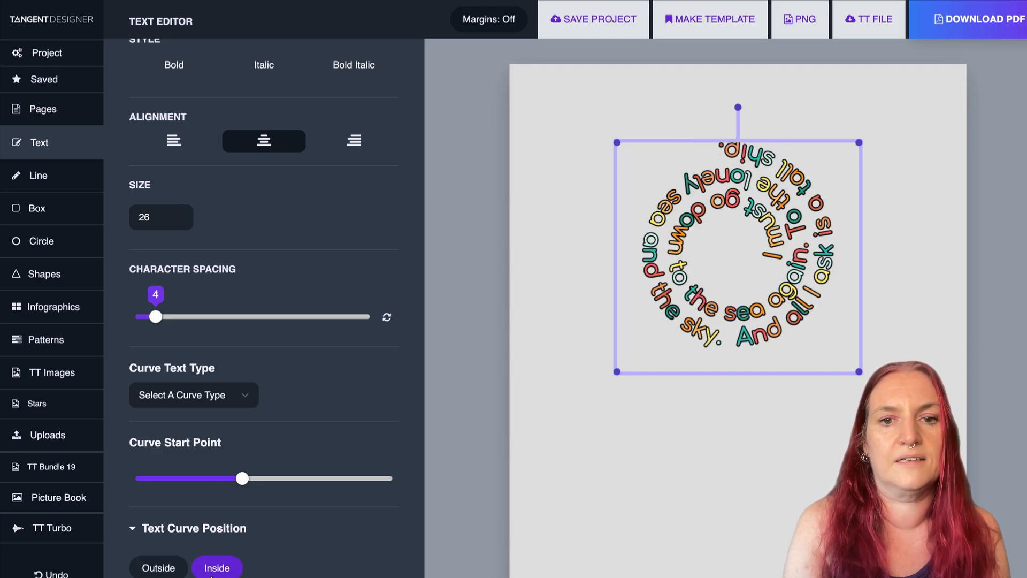
left_click(235, 395)
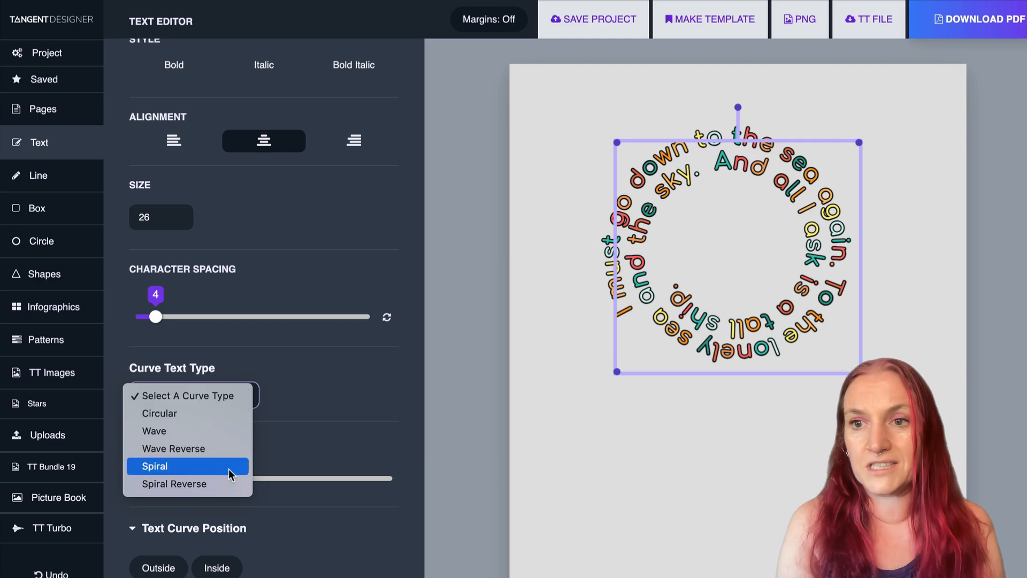
left_click(332, 388)
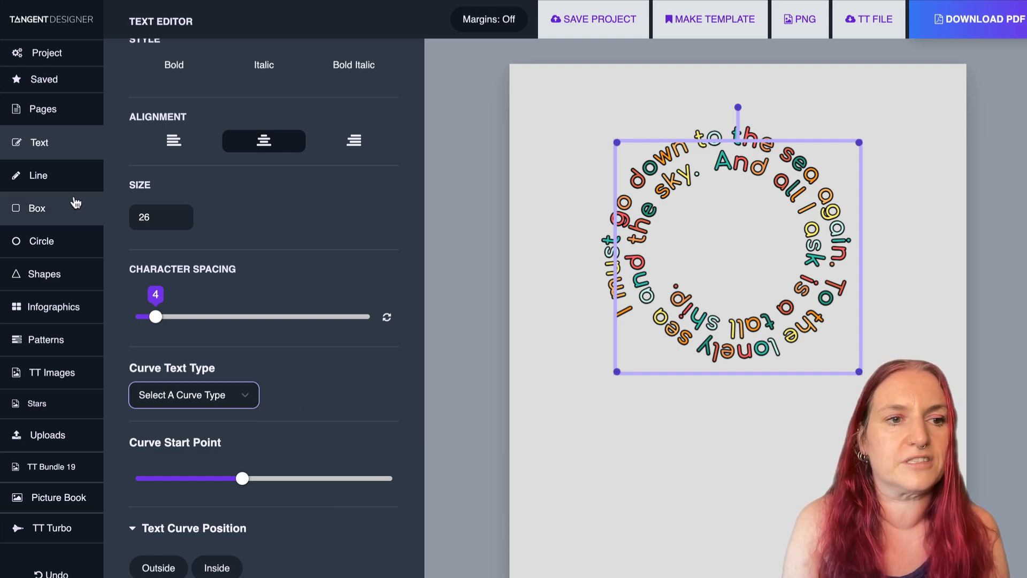
Step: Examine the spiral text examples on pages 20, 21 and 22 of the project
left_click(51, 109)
scroll(270, 241, "up", 15)
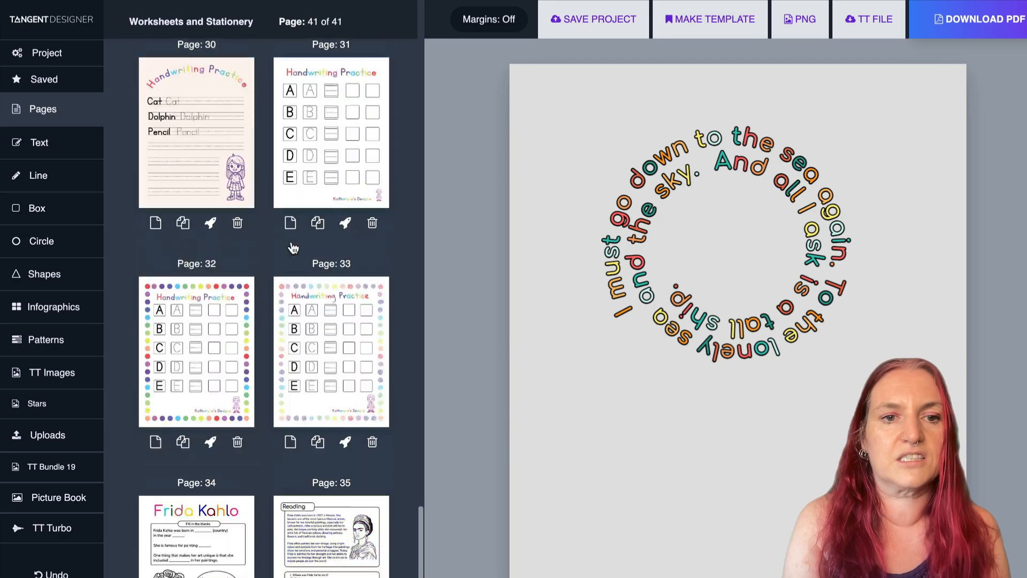
scroll(263, 291, "up", 5)
scroll(263, 291, "up", 8)
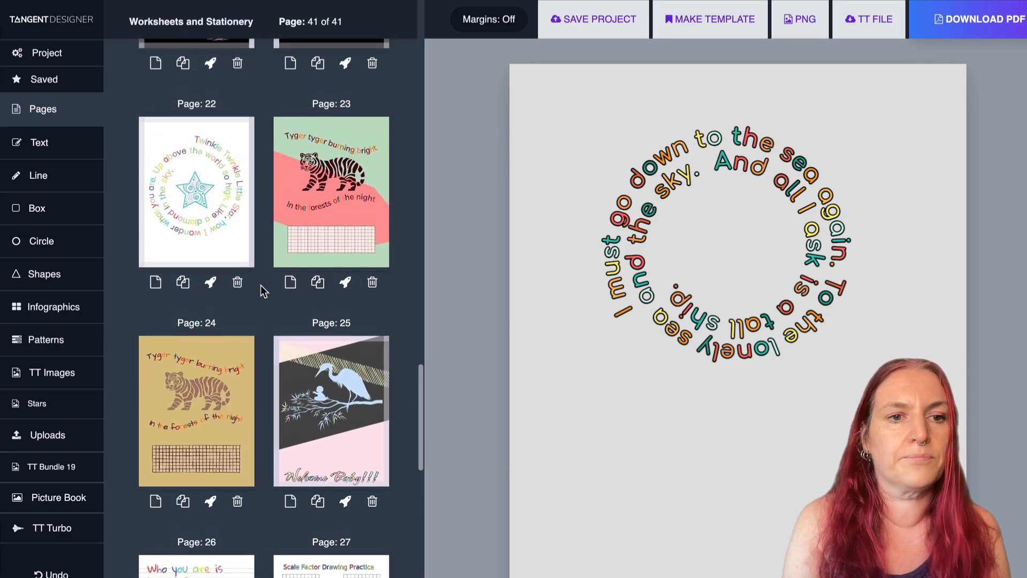
left_click(195, 481)
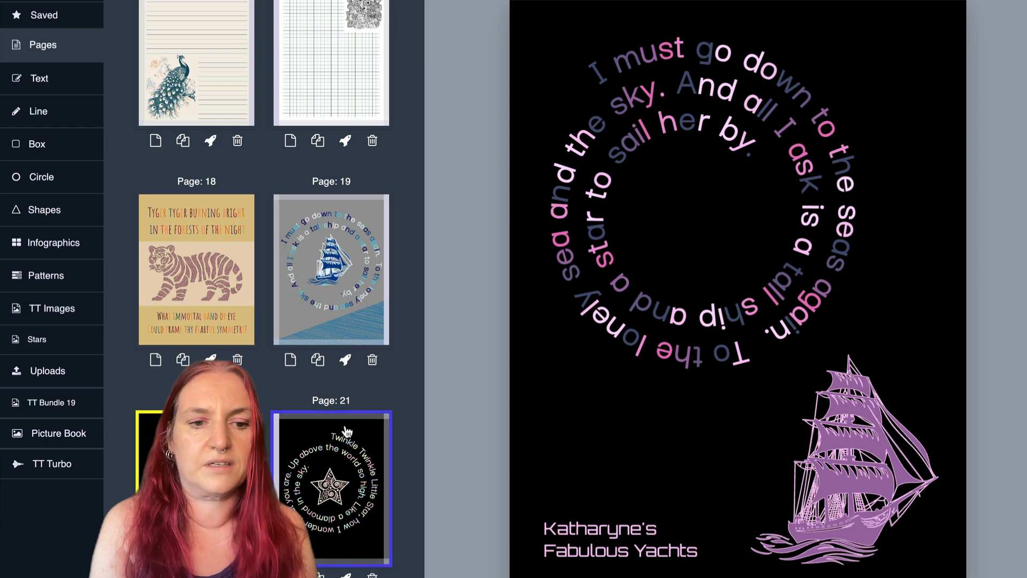
left_click(336, 471)
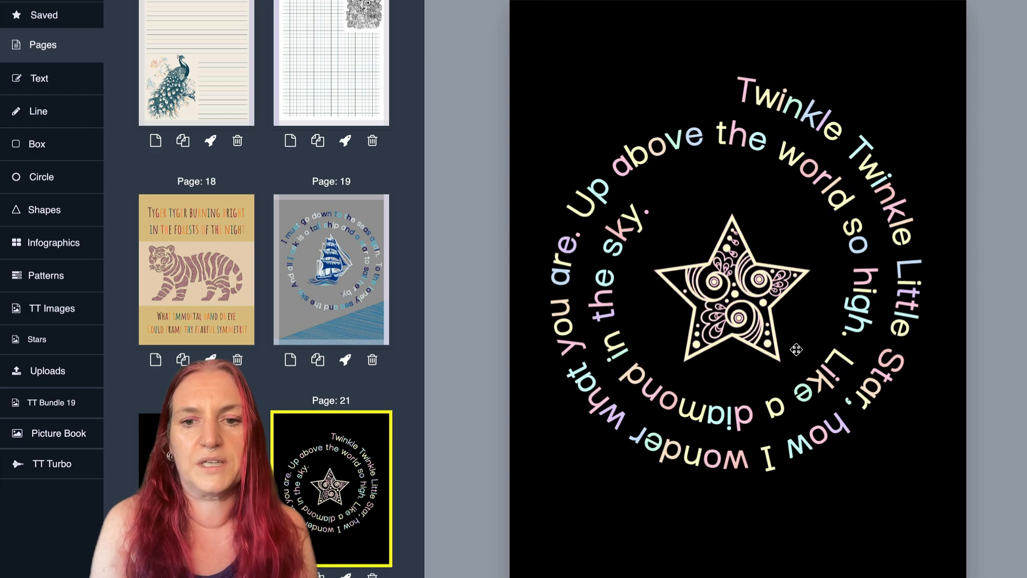
left_click(704, 308)
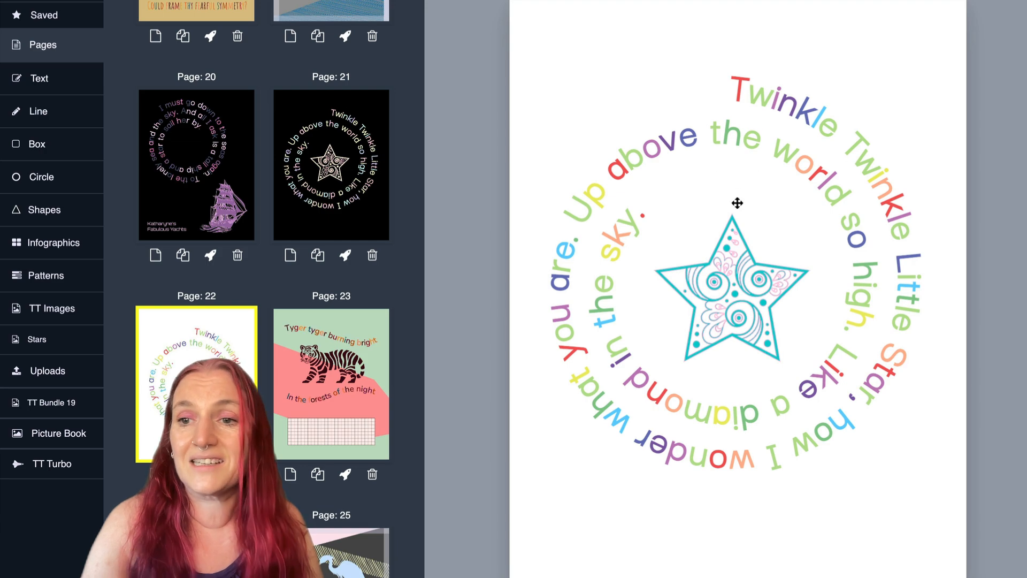
Step: Add a blank page after page 22 and find the Stars category of TT Images by searching for "star"
left_click(155, 474)
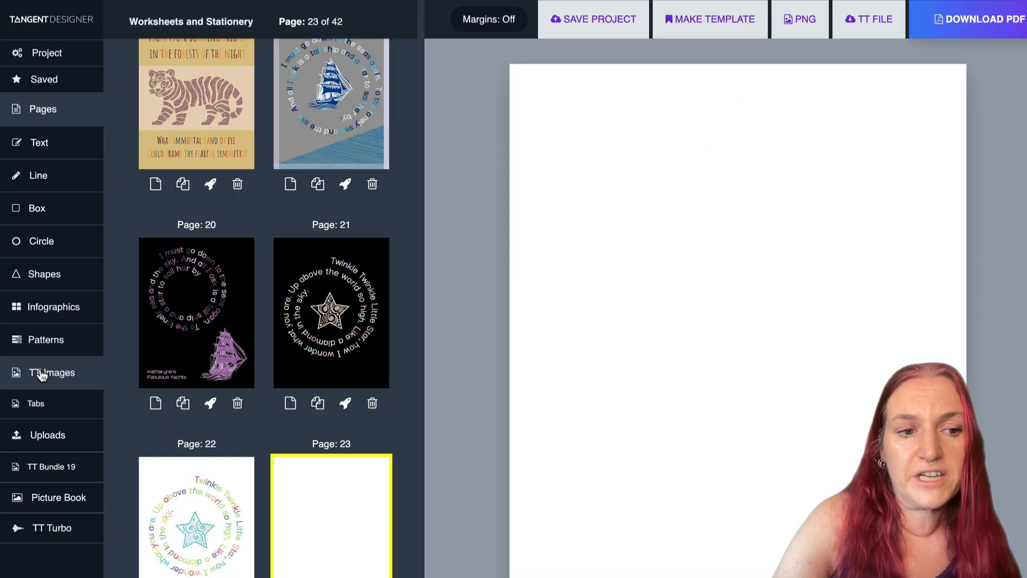
left_click(41, 312)
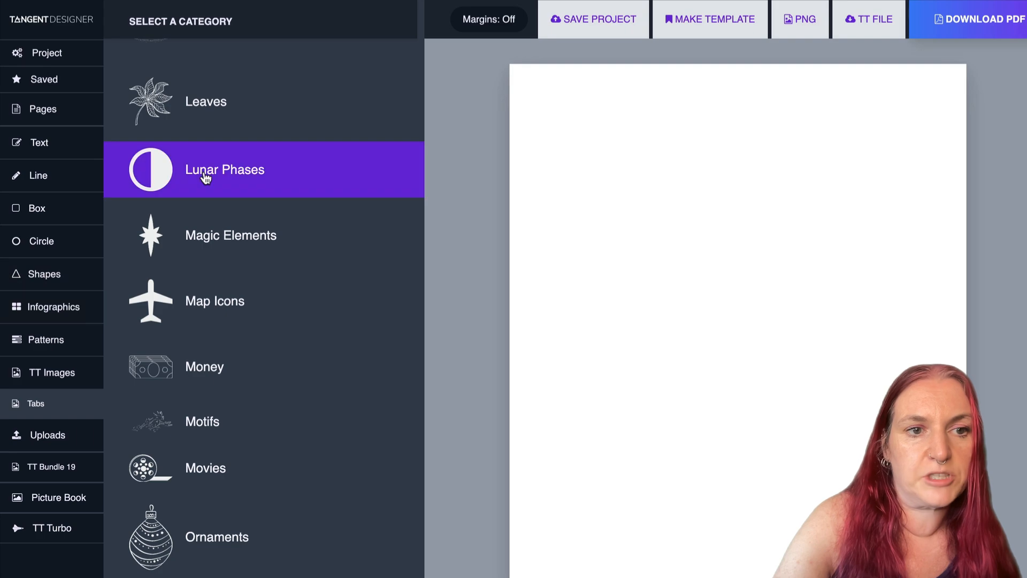
scroll(205, 176, "up", 20)
left_click(195, 63)
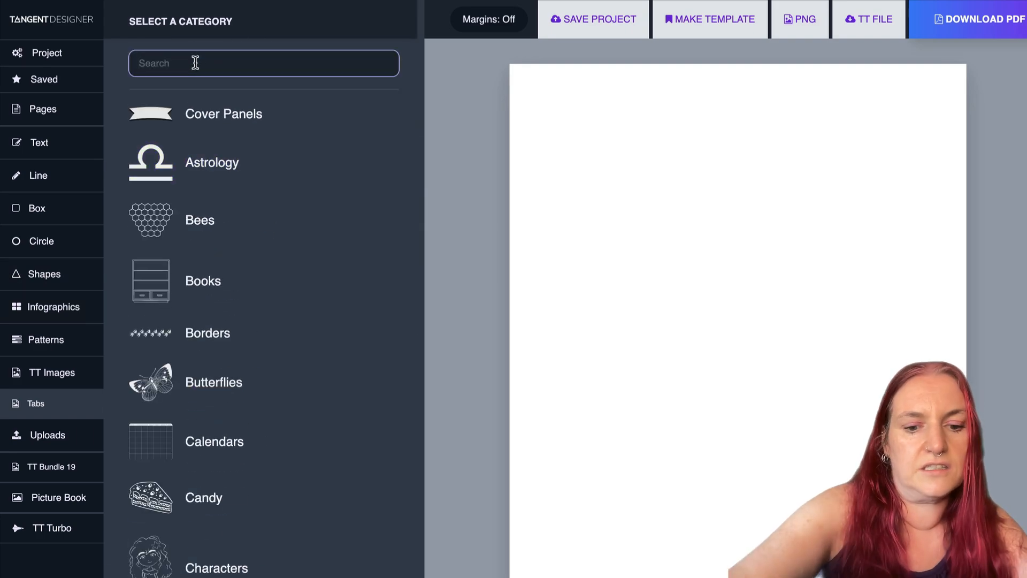
type("star")
left_click(166, 138)
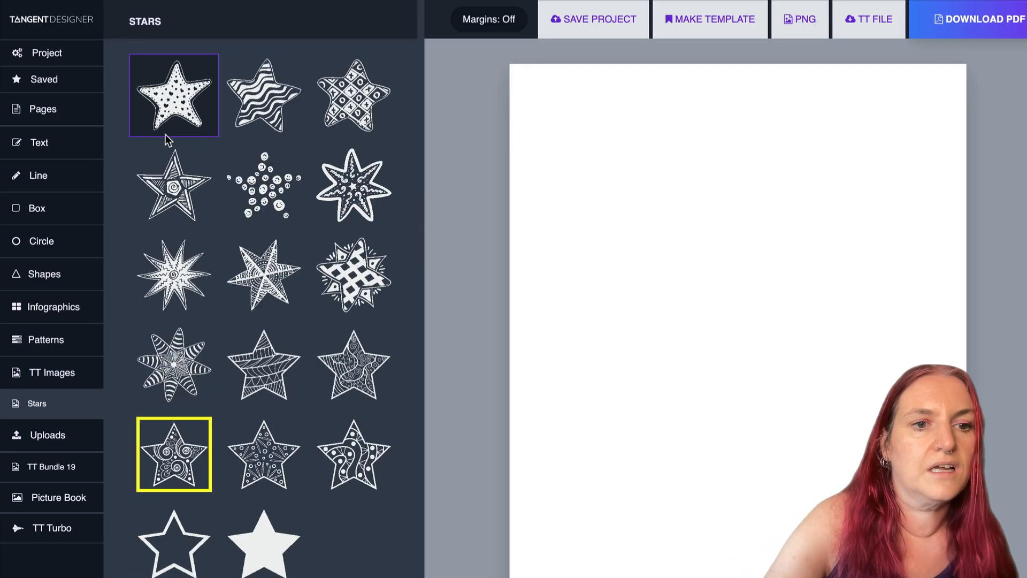
Step: Insert the five-pointed star with three swirls and enlarge it to span more than half the page width
left_click(175, 442)
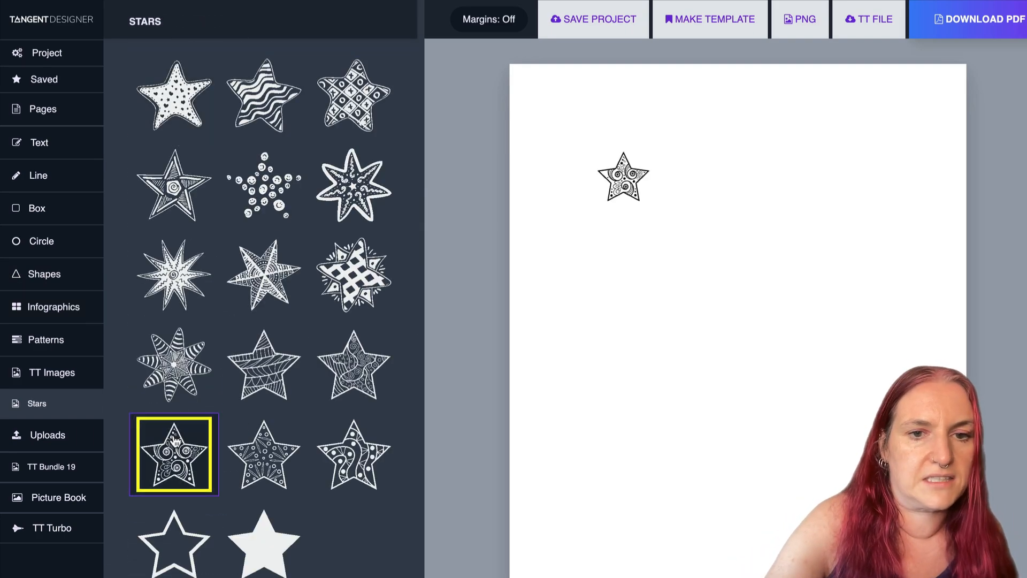
left_click(642, 181)
left_click_drag(650, 203, 891, 430)
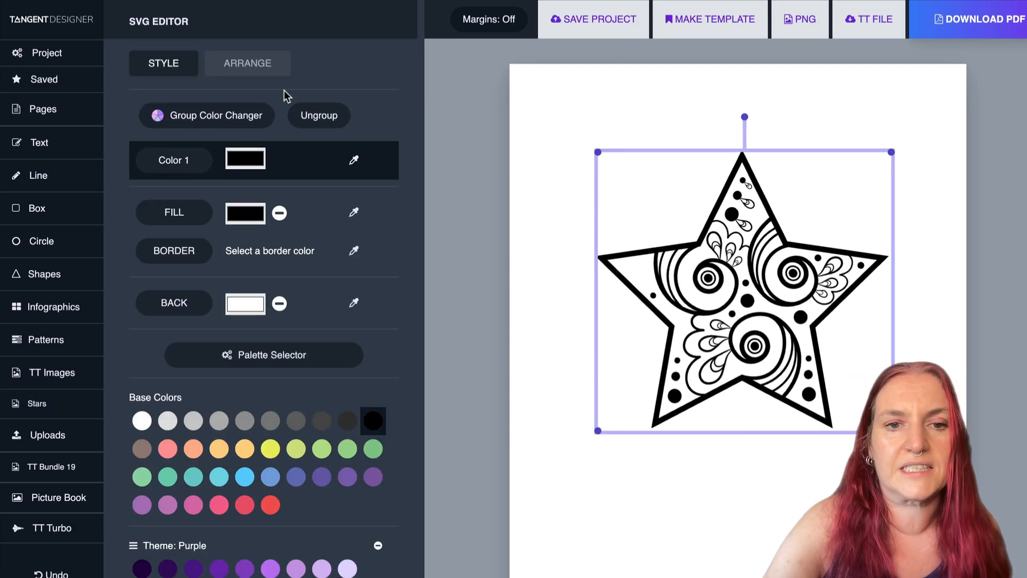
Step: Ungroup the star and colorize all its separate pieces with the Rainbow theme in the Group Color Changer
left_click(314, 118)
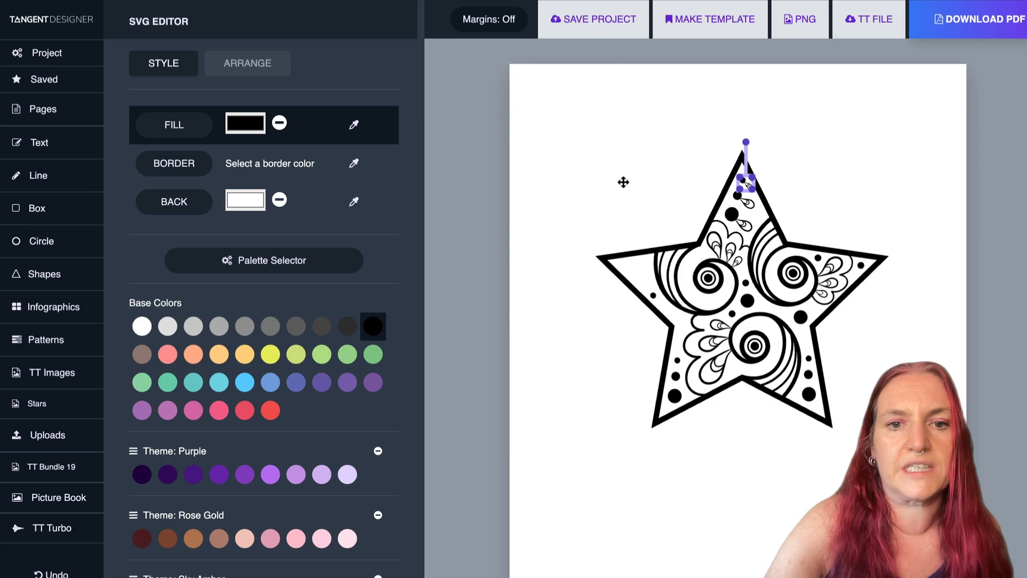
left_click(601, 114)
left_click_drag(568, 102, 926, 465)
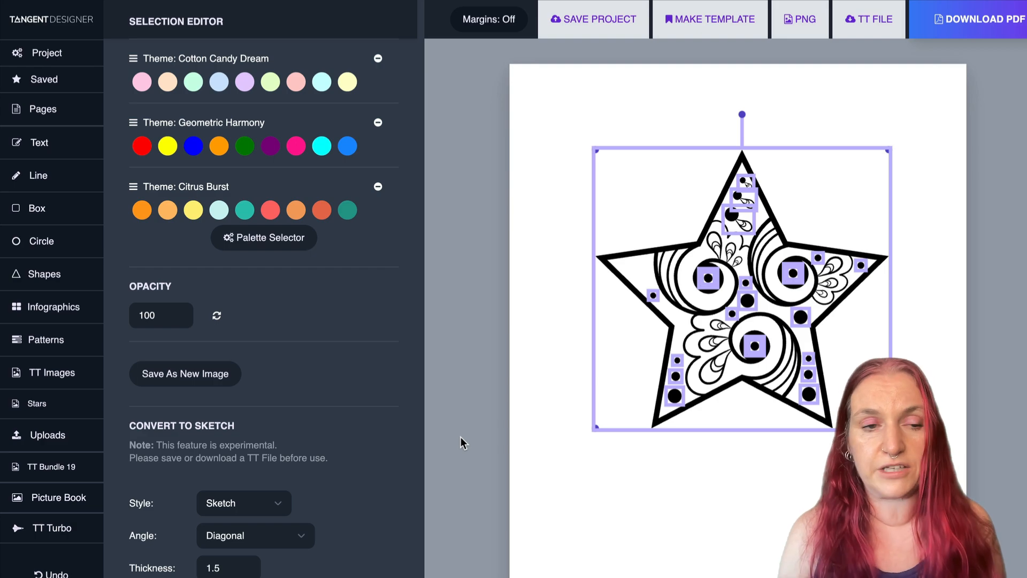
scroll(292, 343, "up", 10)
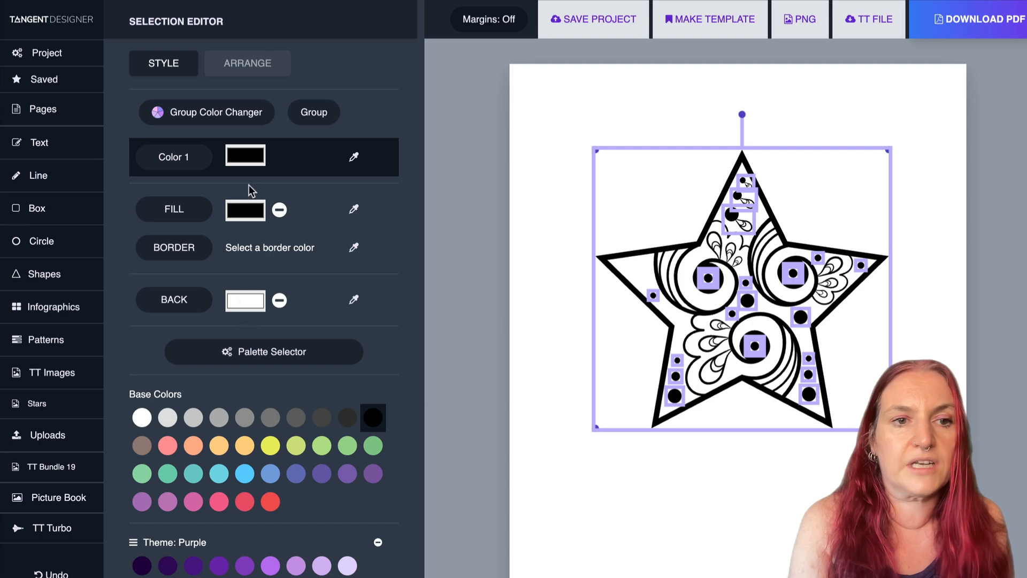
left_click(235, 111)
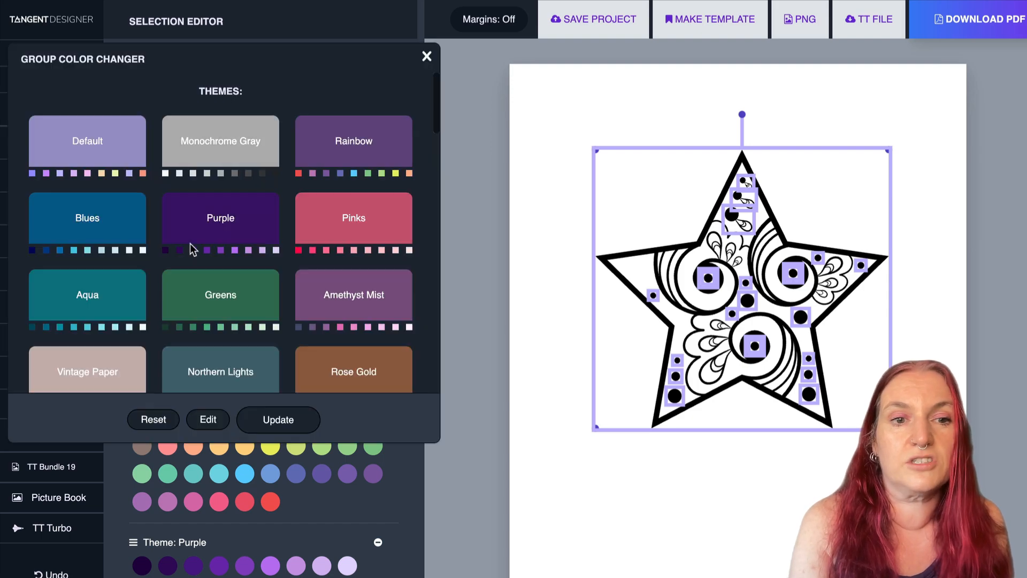
left_click(363, 146)
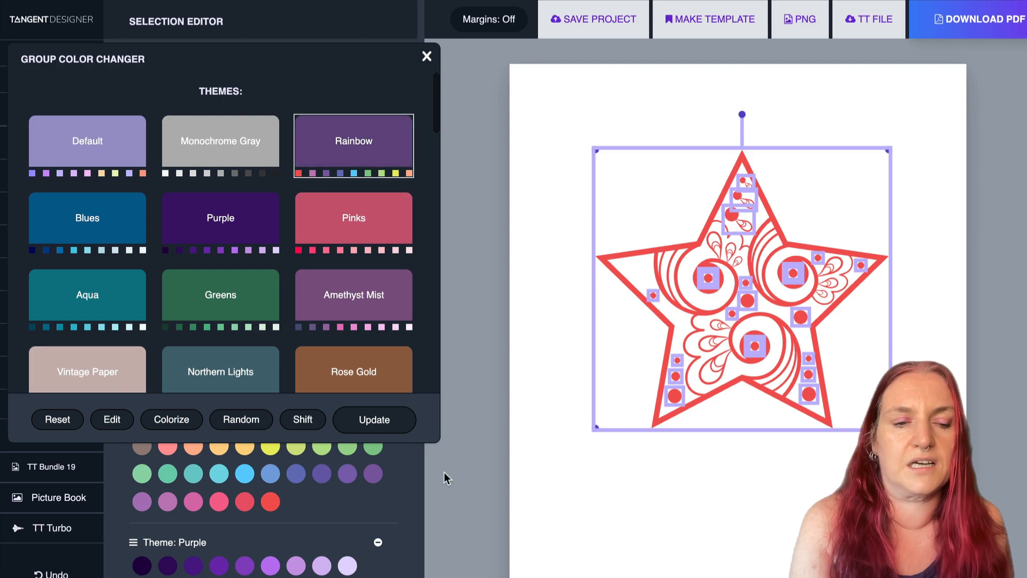
left_click(187, 420)
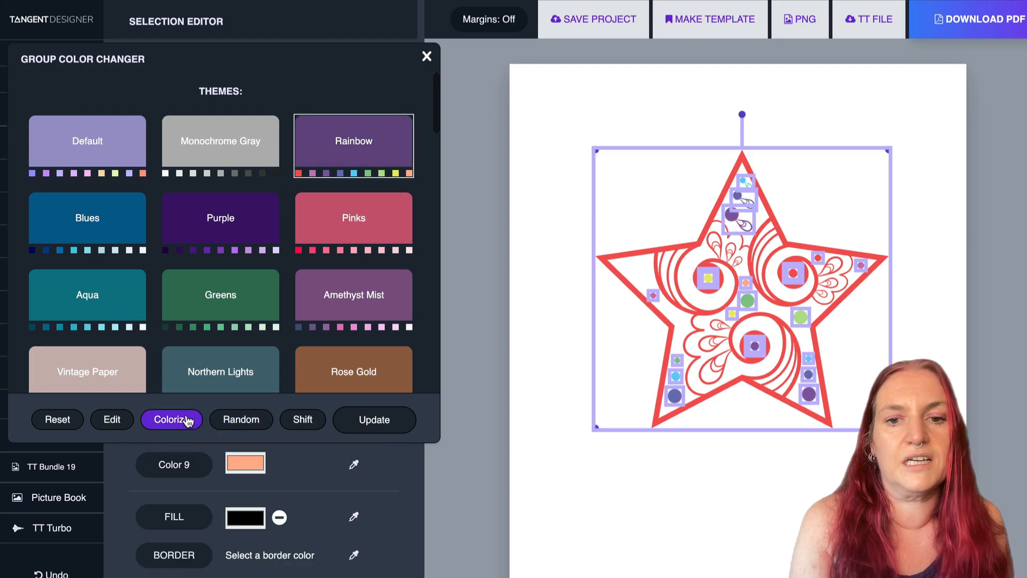
left_click(628, 103)
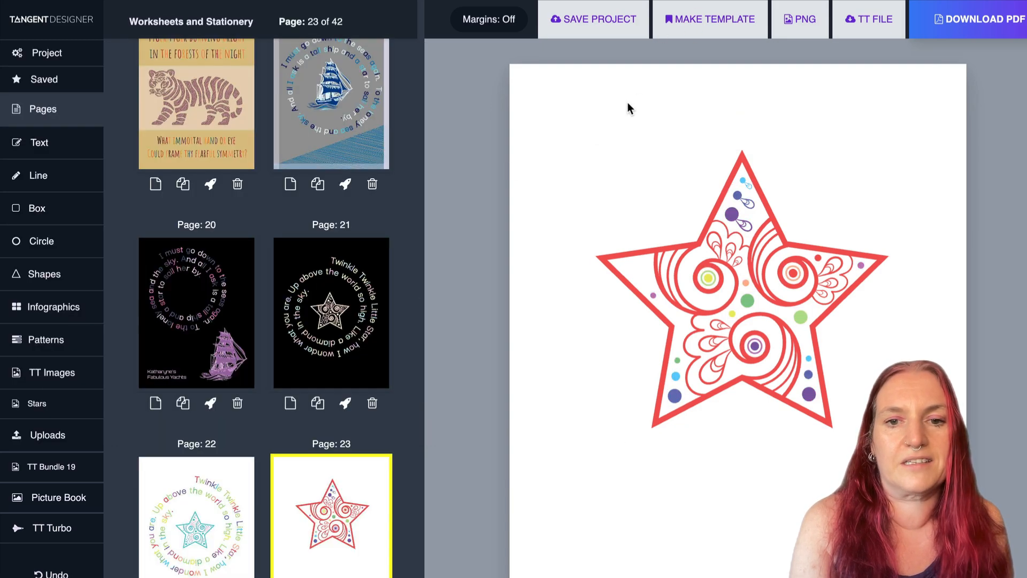
Step: Recolor all the star's pieces with other themes, trying Northern Lights, Citrus Burst, Urban Graffiti and Tech Noir before settling on Desert Sunset
left_click_drag(592, 106, 931, 470)
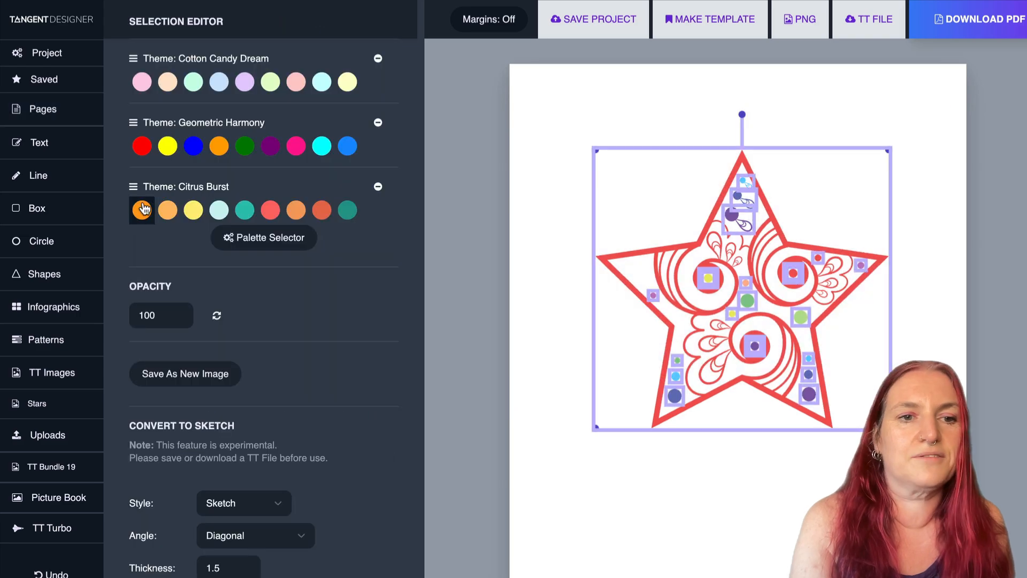
scroll(232, 205, "up", 10)
scroll(231, 204, "up", 3)
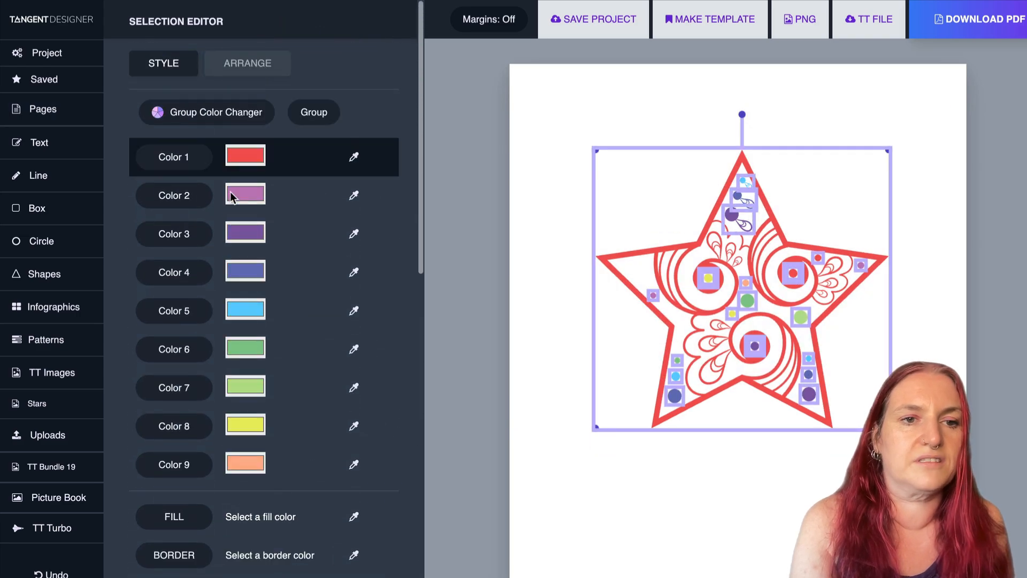
left_click(213, 111)
scroll(212, 269, "down", 3)
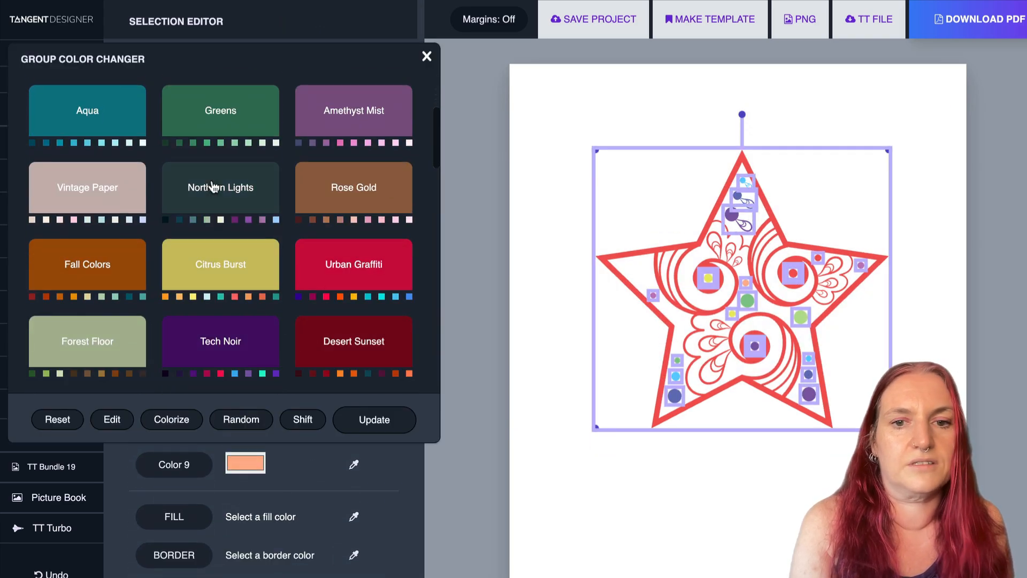
left_click(218, 194)
left_click(238, 259)
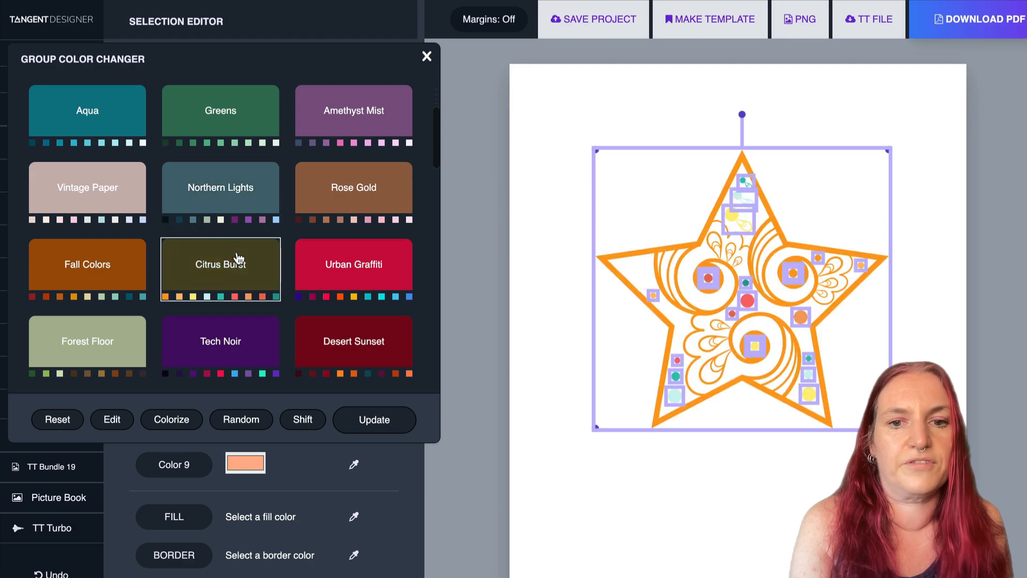
left_click(357, 269)
left_click(274, 341)
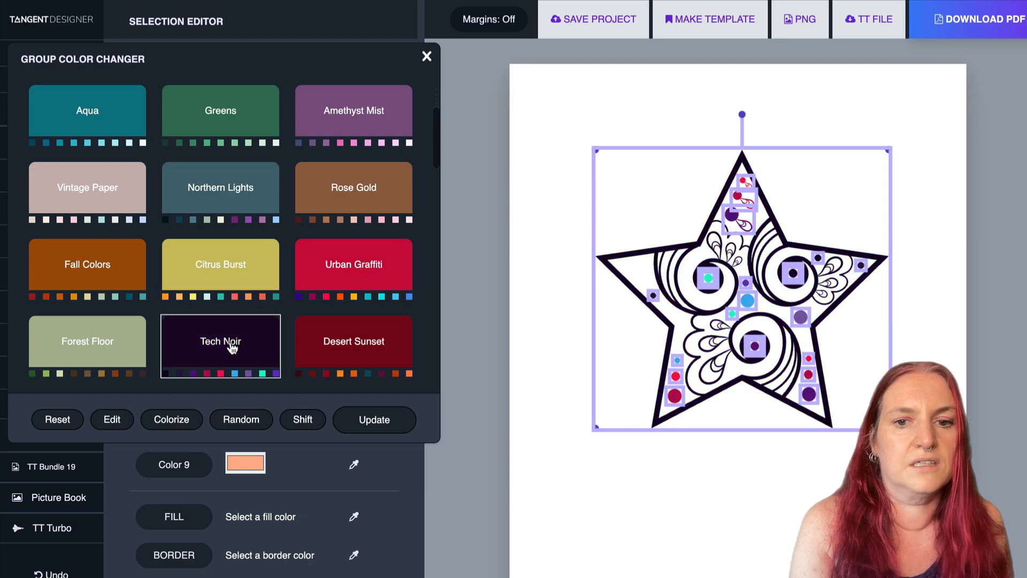
left_click(335, 344)
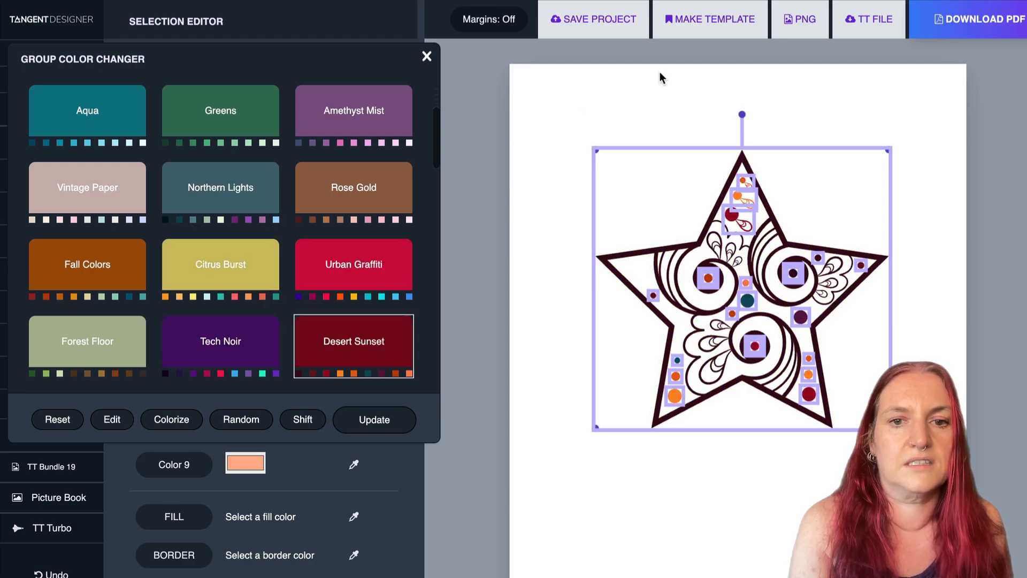
left_click(646, 106)
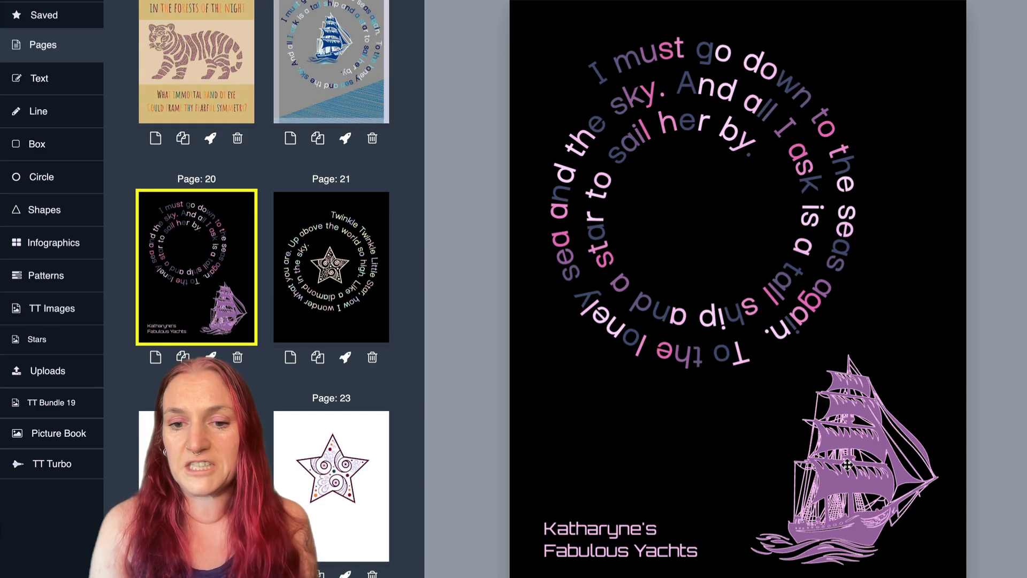
Step: Check the fill and border colors of the ship image on page 20
left_click(829, 498)
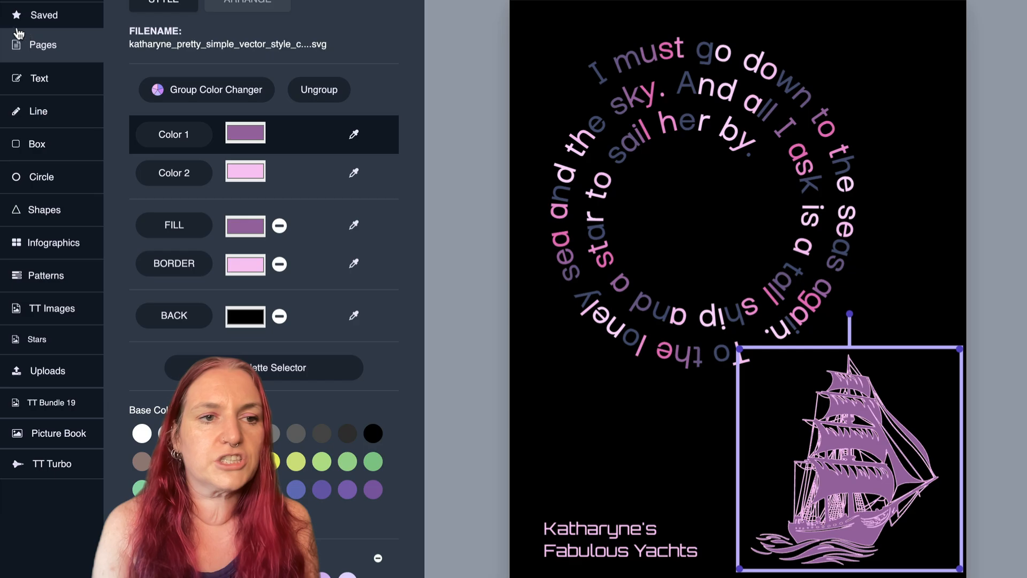
left_click(43, 44)
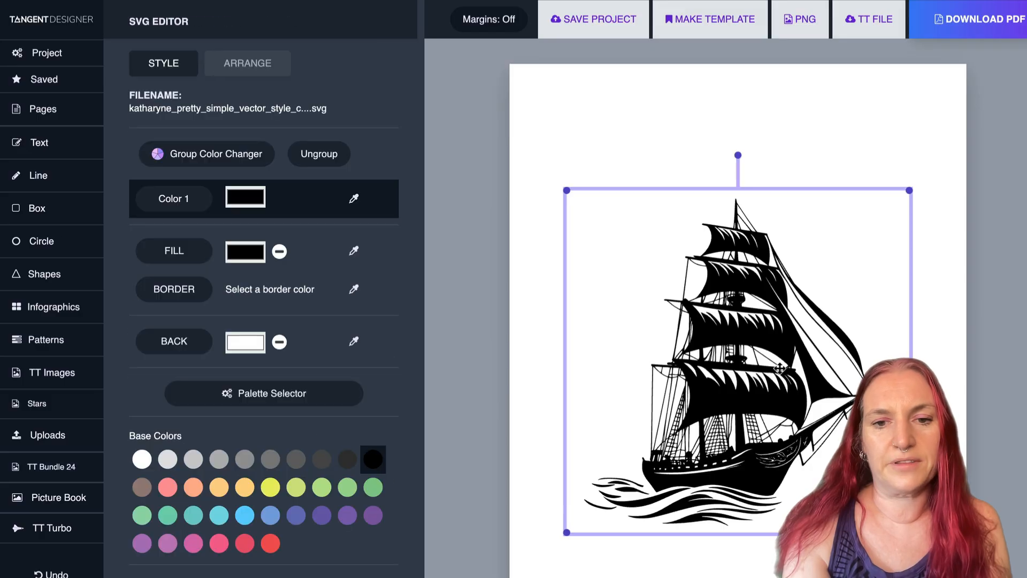
Step: Move the black ship higher on the page and give it a light purple border from the Purple theme
left_click_drag(774, 377, 780, 303)
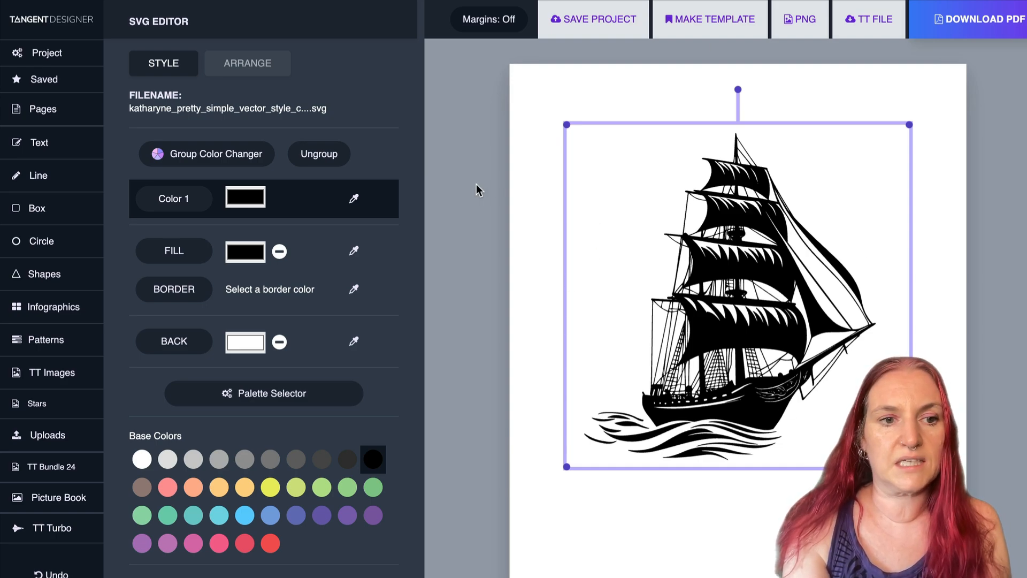
left_click(175, 294)
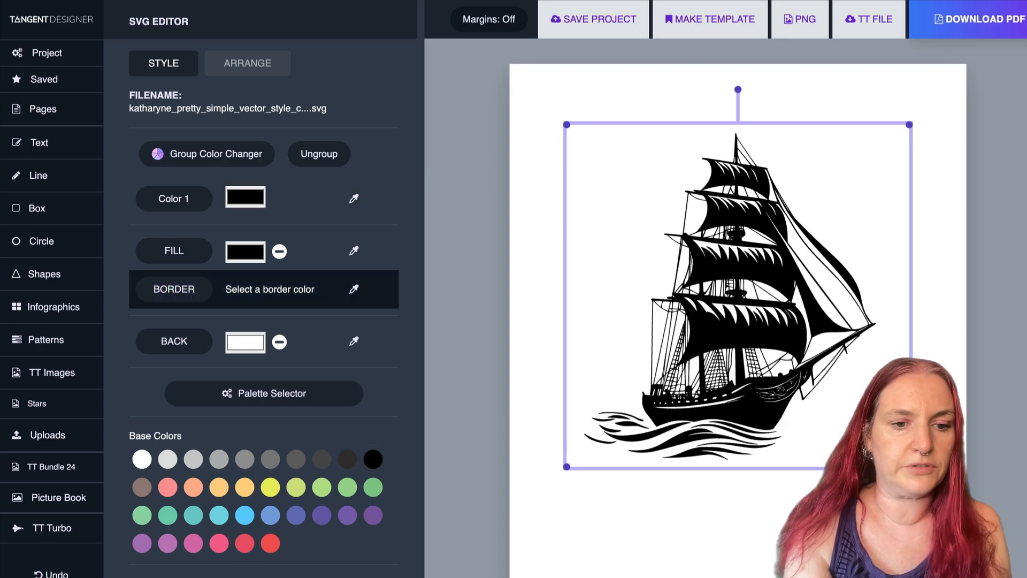
left_click(271, 576)
Step: Raise the ship's border thickness to 11.75
scroll(178, 436, "down", 3)
scroll(178, 436, "down", 10)
scroll(156, 255, "up", 4)
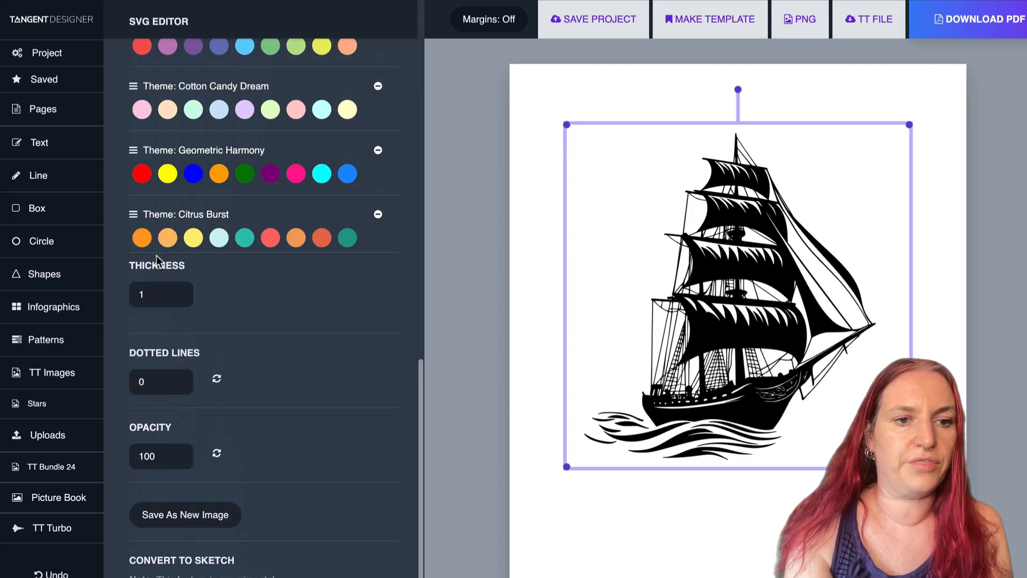
left_click(179, 291)
left_click(180, 291)
left_click(179, 291)
left_click(180, 290)
left_click(180, 290)
left_click(179, 290)
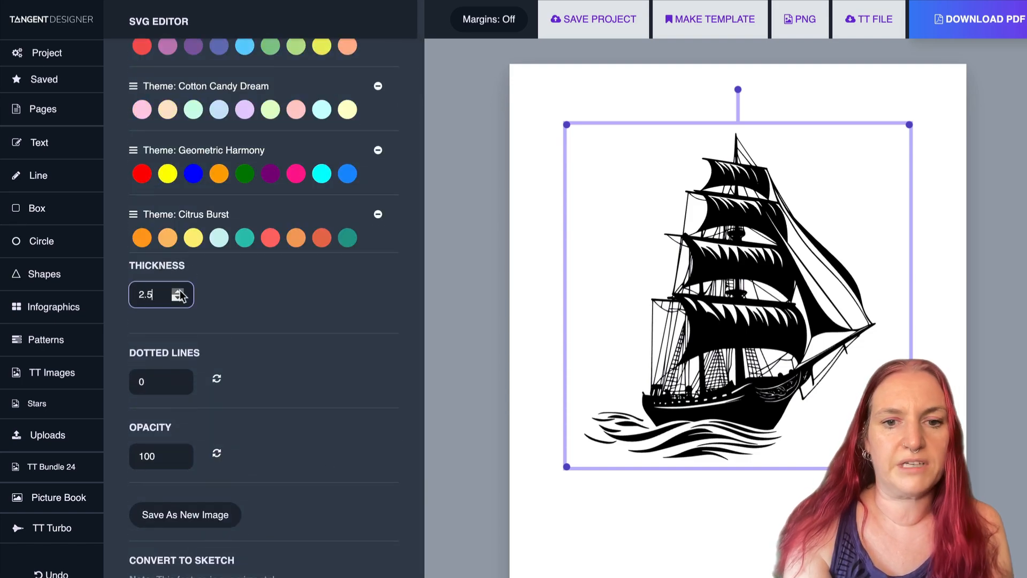
left_click(180, 291)
left_click(180, 291)
left_click(180, 290)
left_click(180, 291)
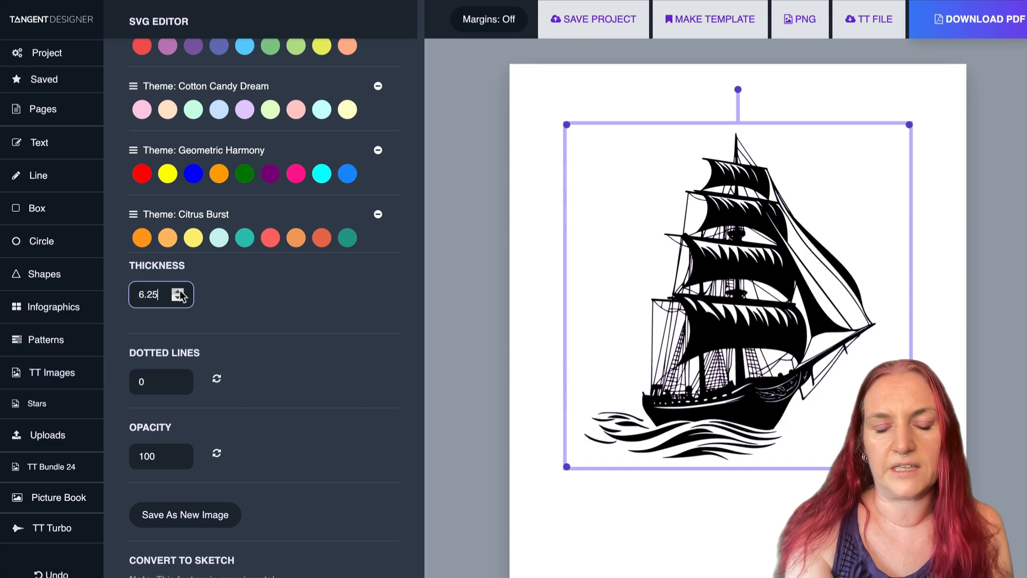
left_click(179, 292)
left_click(180, 291)
left_click(180, 291)
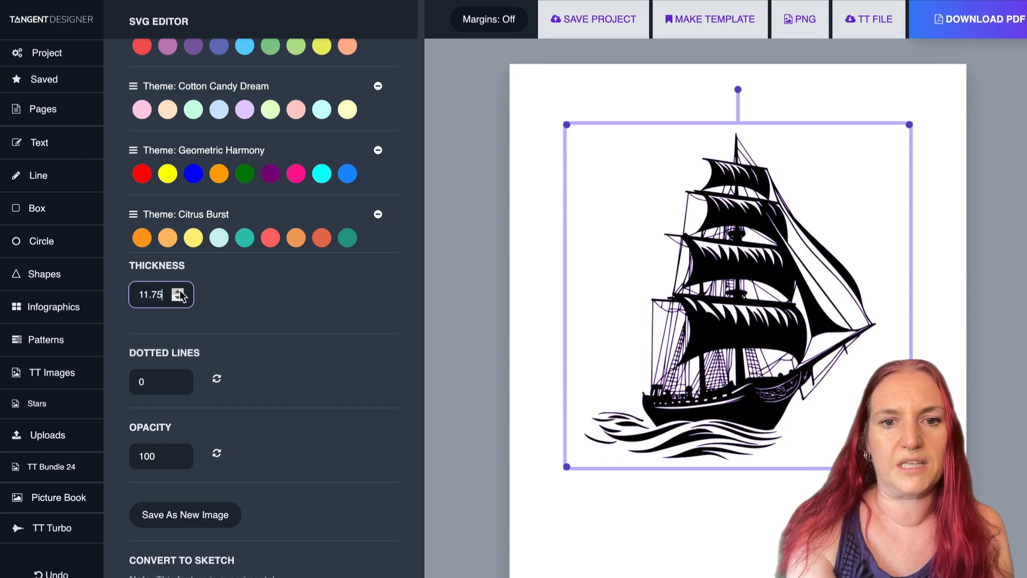
Step: Try gray, cyan and blue page backgrounds behind the ship, then set the background to yellow
left_click(175, 387)
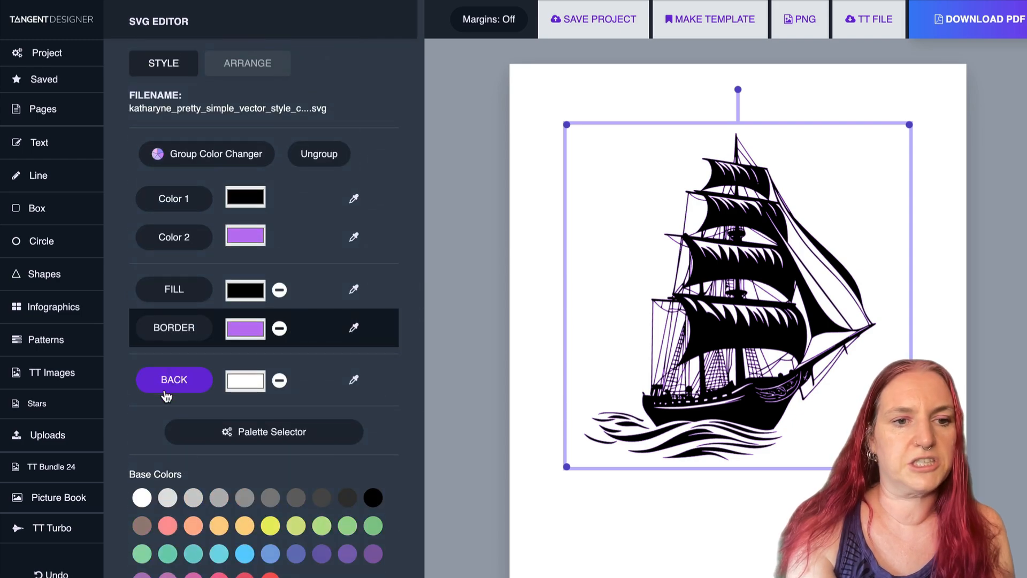
left_click(200, 501)
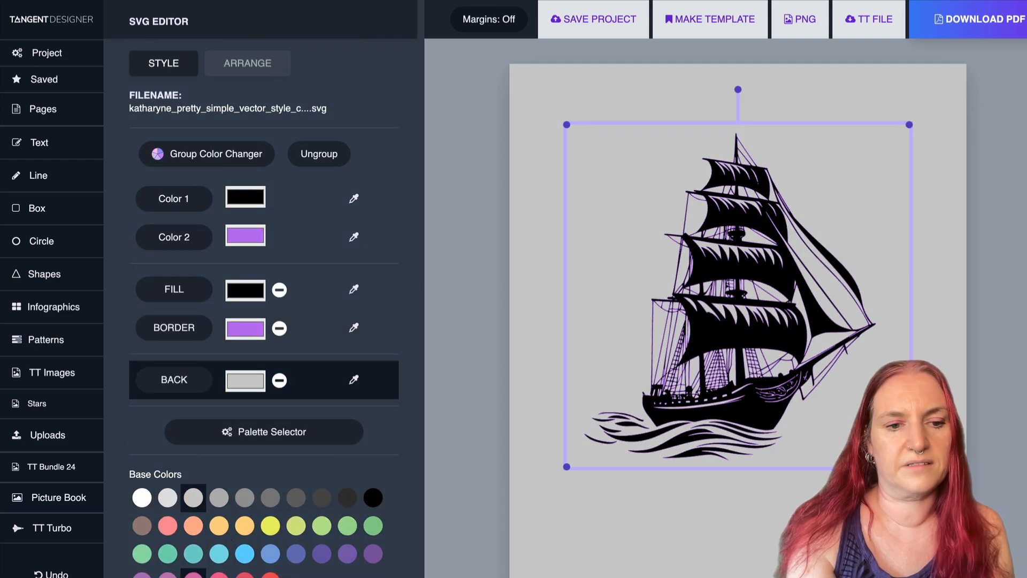
left_click(219, 554)
left_click(270, 554)
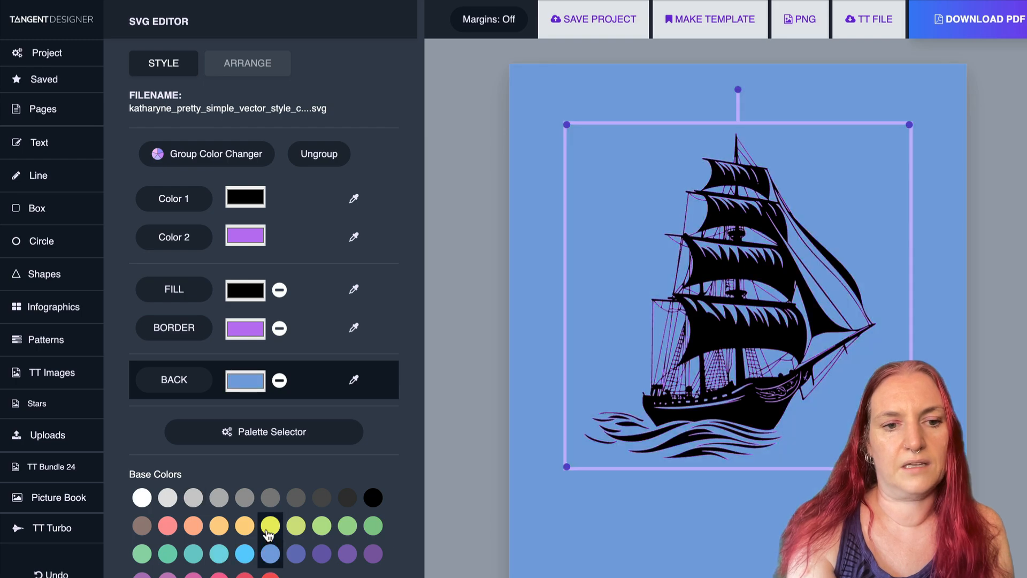
left_click(270, 527)
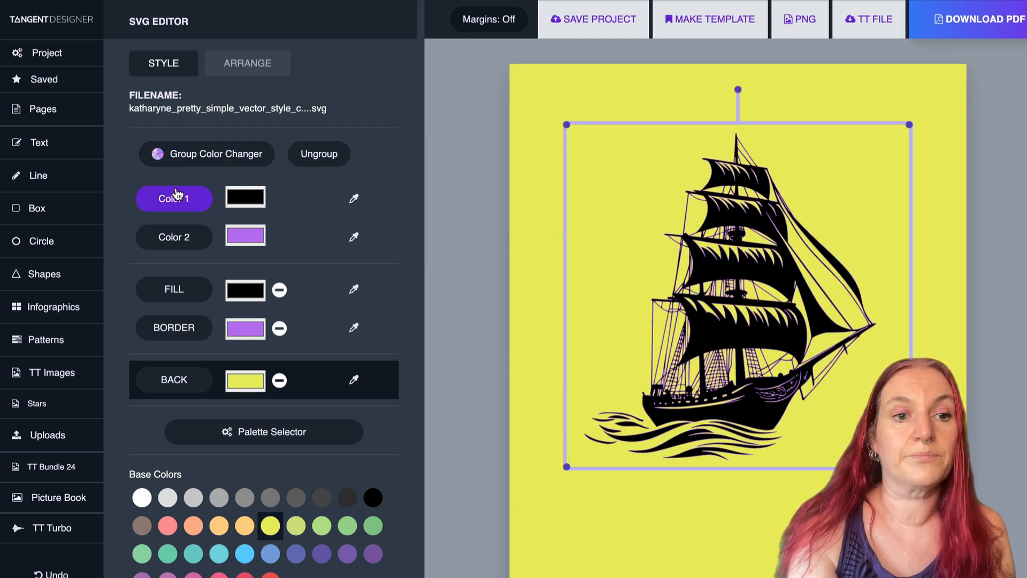
Step: Recolor the black parts of the ship, Color 1, to a pinkish red
left_click(206, 199)
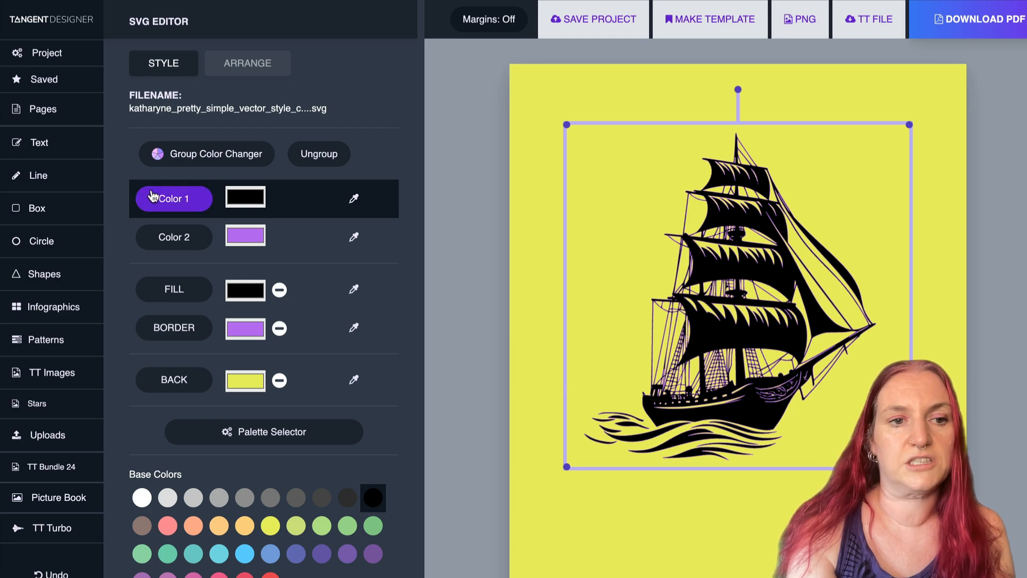
scroll(246, 460, "down", 2)
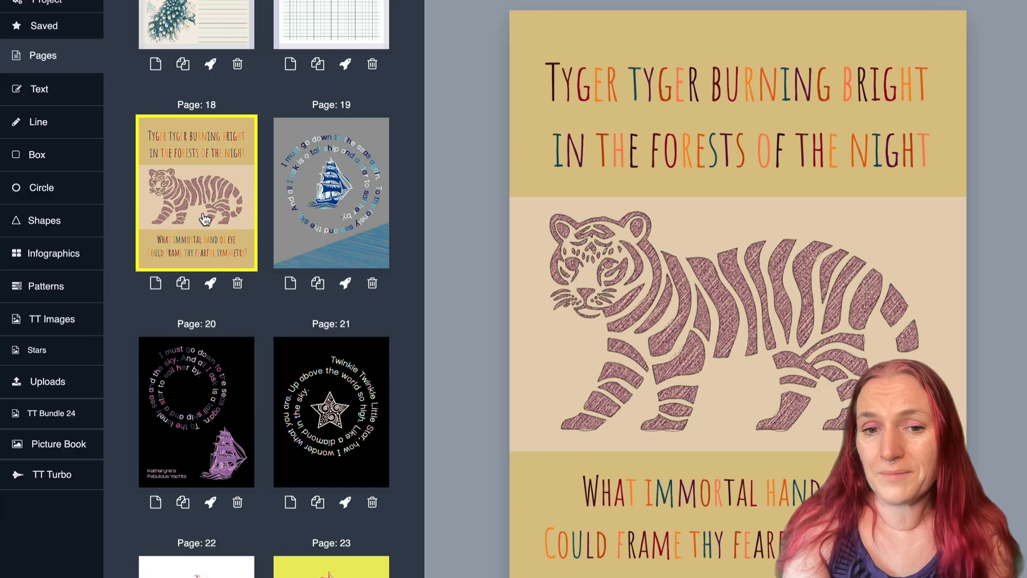
Step: Look through the project's page thumbnails from page 18 to page 23
scroll(205, 220, "down", 6)
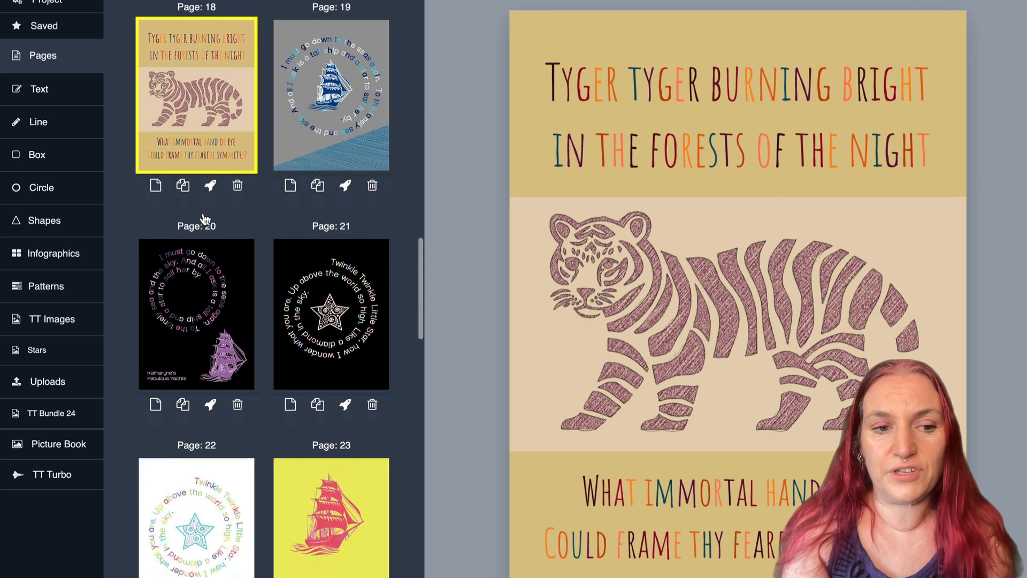
Step: Open page 26 with the heron and baby and select its yellow hatched strip
scroll(205, 219, "down", 15)
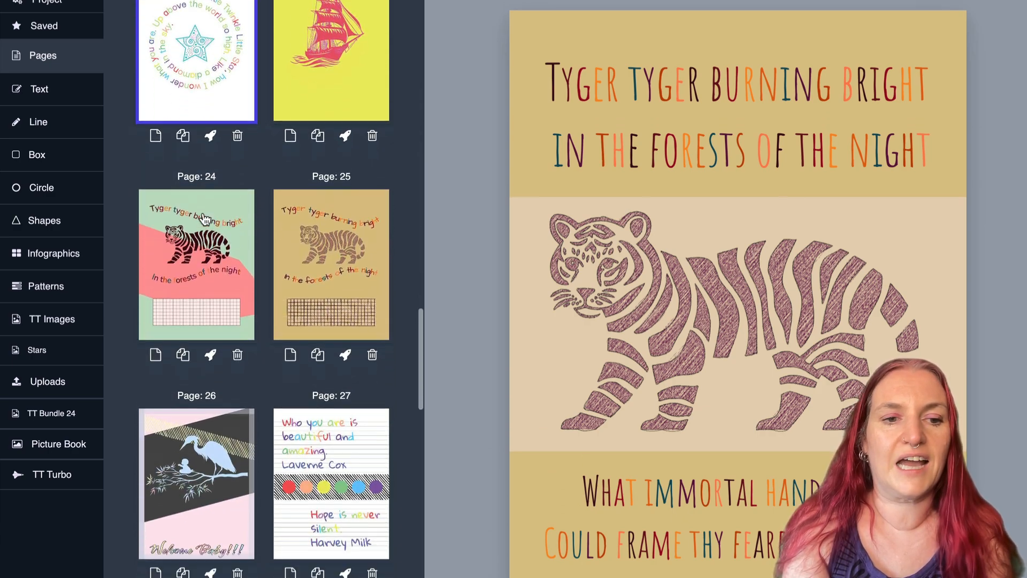
scroll(205, 219, "up", 7)
left_click(185, 247)
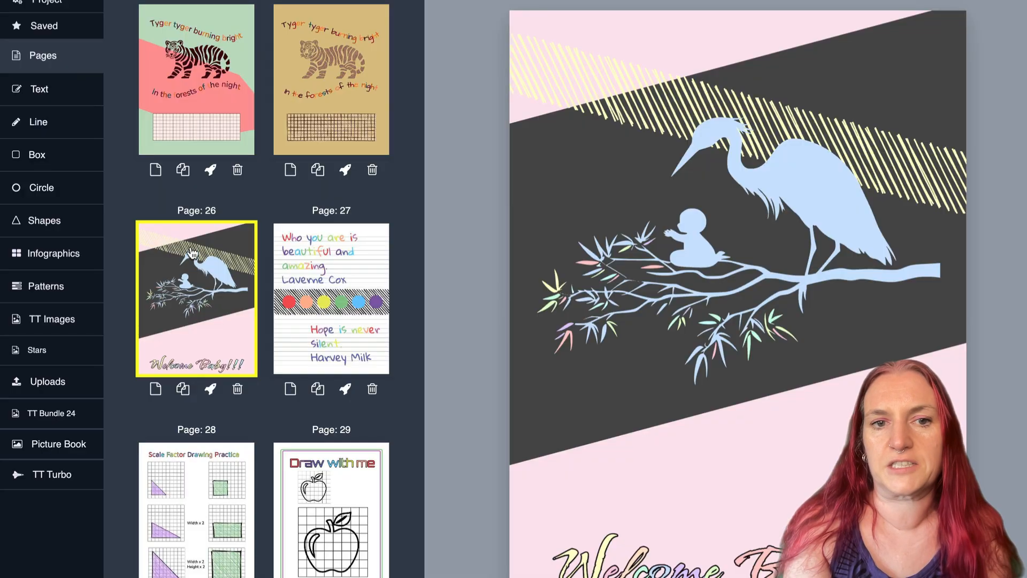
left_click(561, 60)
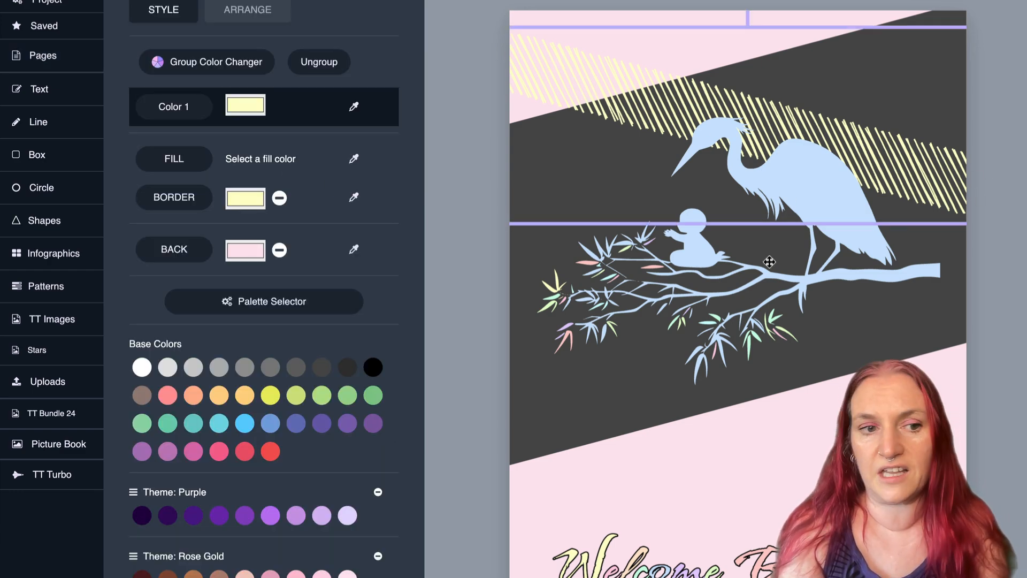
Step: Add a box below the dark band, fill it with blue and widen it into a long rectangle
left_click(23, 158)
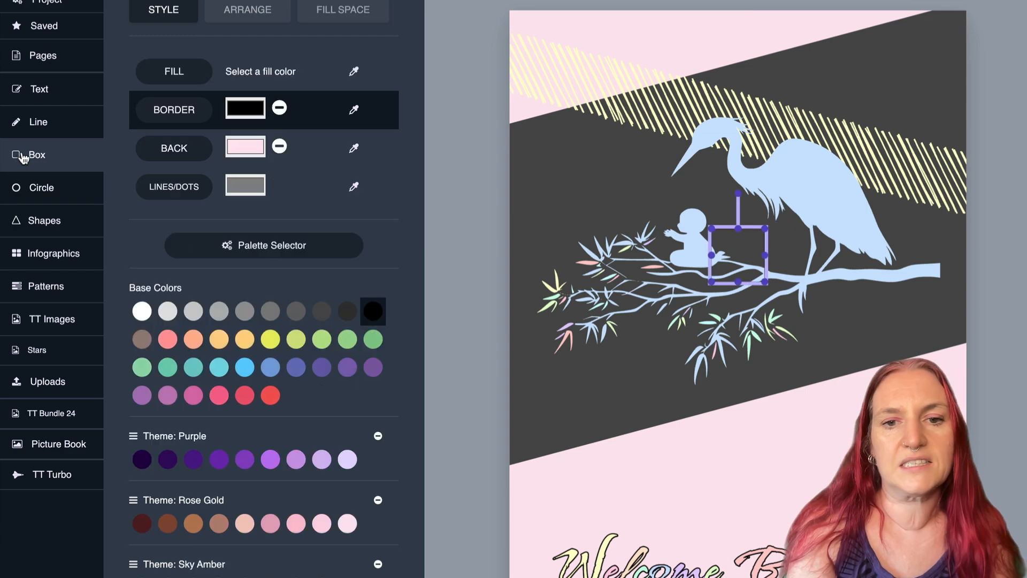
left_click_drag(742, 265, 747, 474)
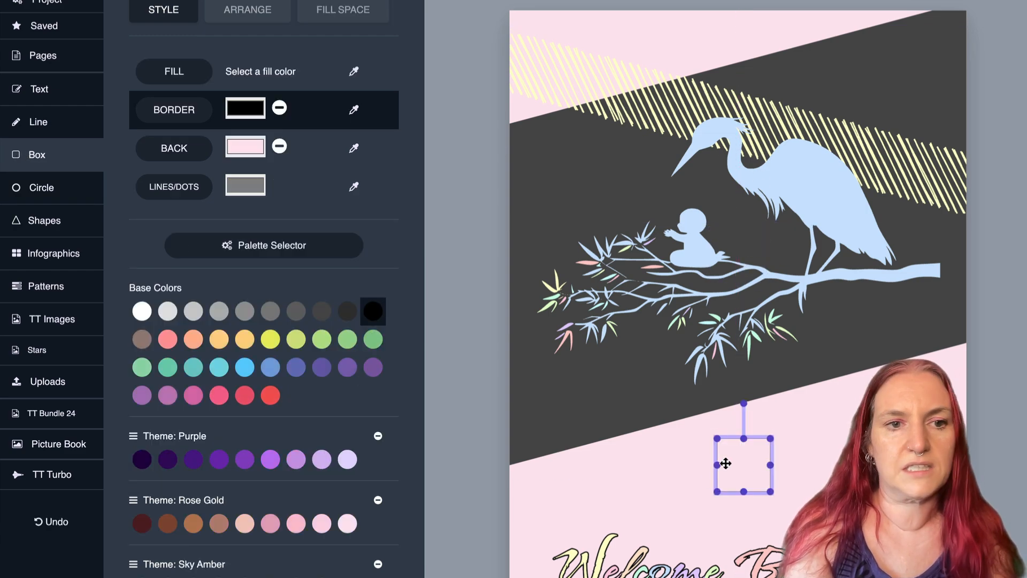
left_click(190, 81)
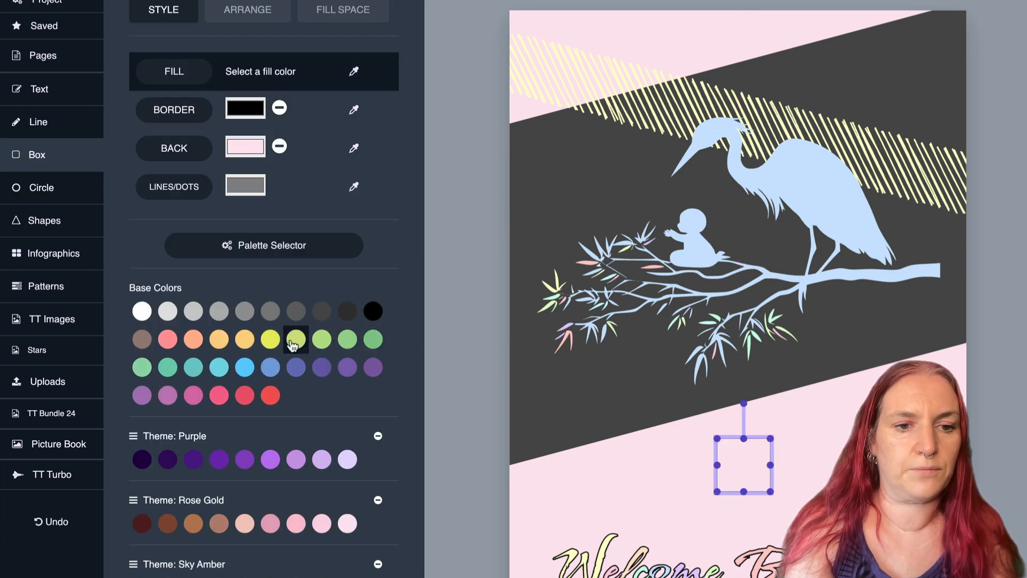
left_click(270, 368)
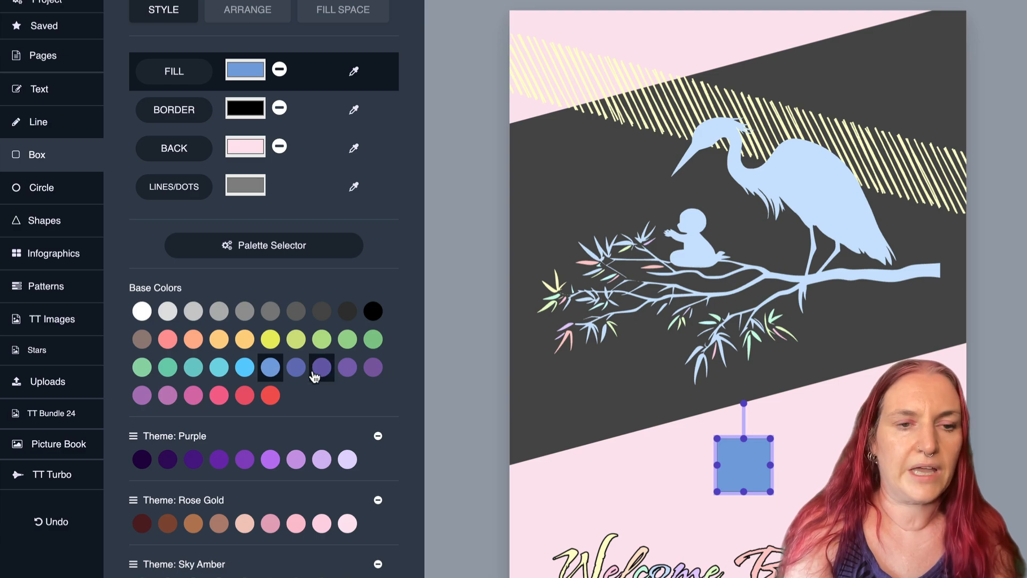
left_click_drag(770, 465, 920, 465)
Step: Convert the blue box to a diagonal sketch with thickness 2.5 and no outline, and rotate it to 325 degrees
scroll(330, 274, "down", 15)
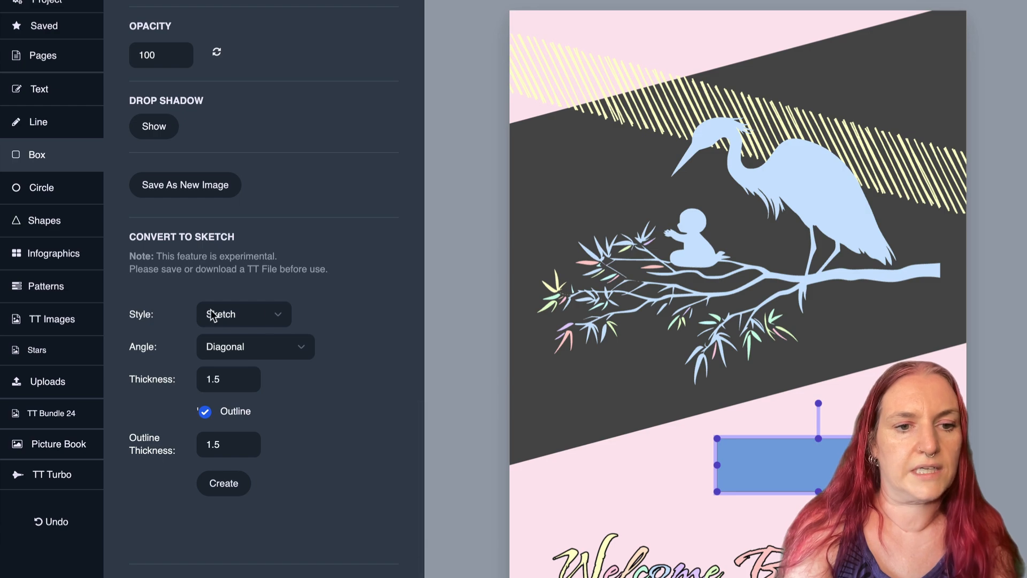
left_click(245, 376)
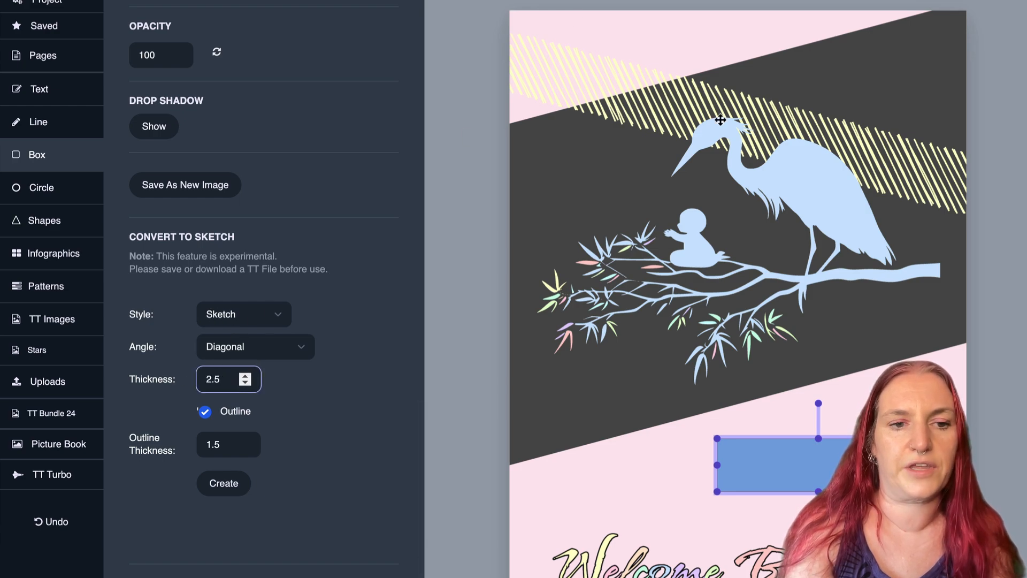
left_click(204, 412)
left_click(225, 482)
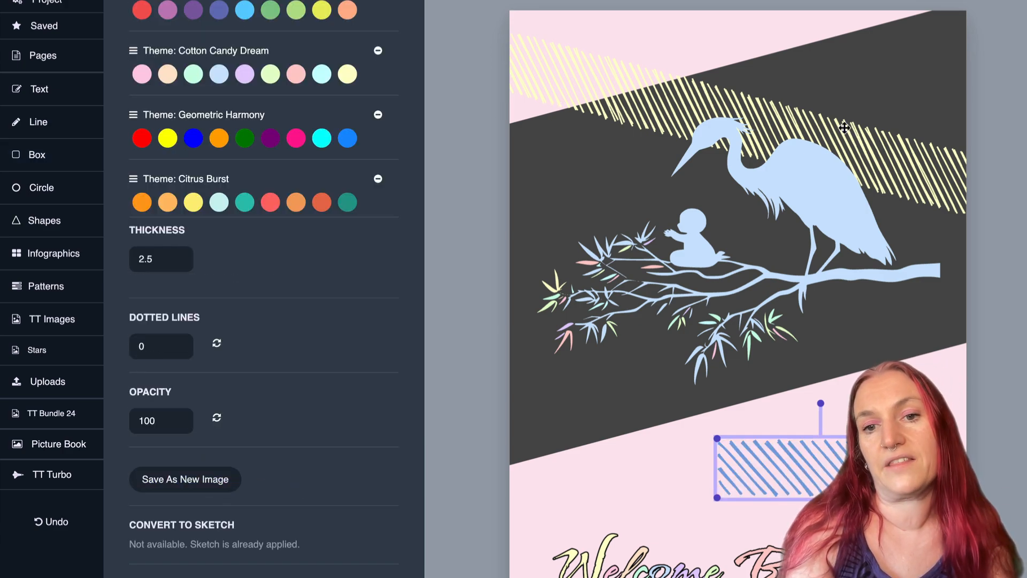
mouse_move(820, 401)
left_mouse_down()
mouse_move(888, 396)
mouse_move(752, 376)
mouse_move(765, 381)
left_mouse_up()
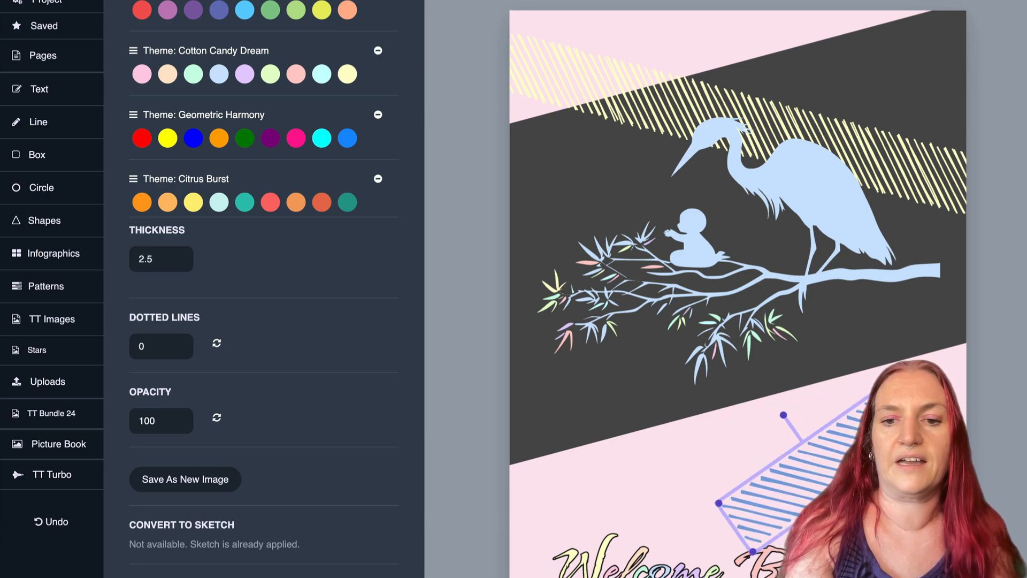
Step: Unlock the hatched box's skew, stretch it to 5.04" wide and reduce its height
left_click(786, 453)
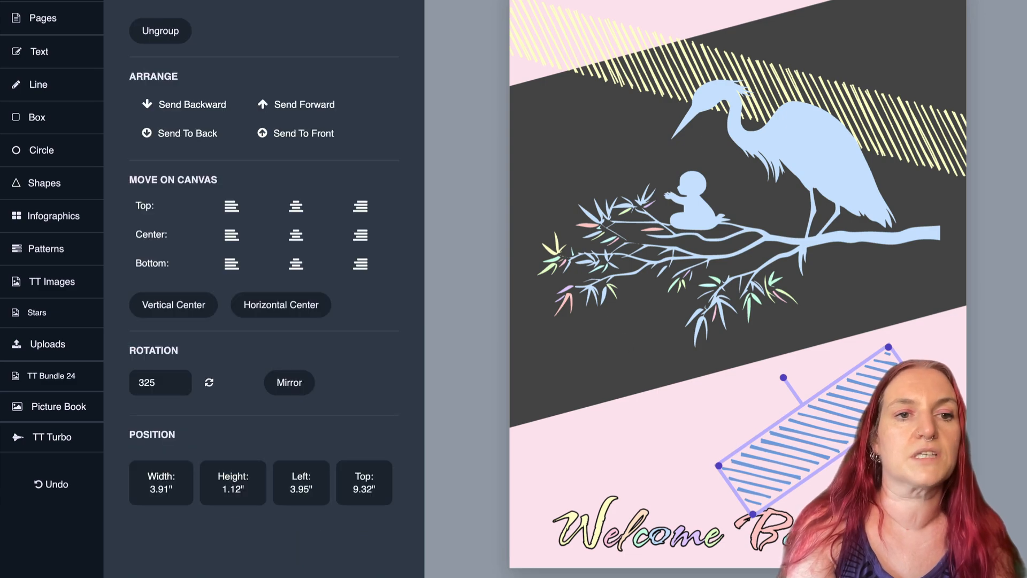
scroll(232, 319, "down", 6)
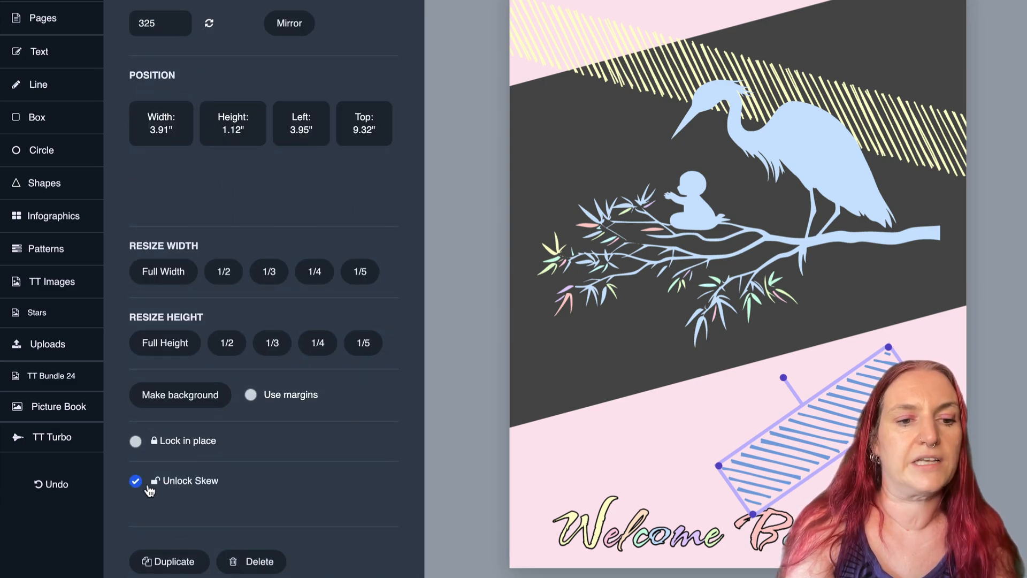
left_click(136, 482)
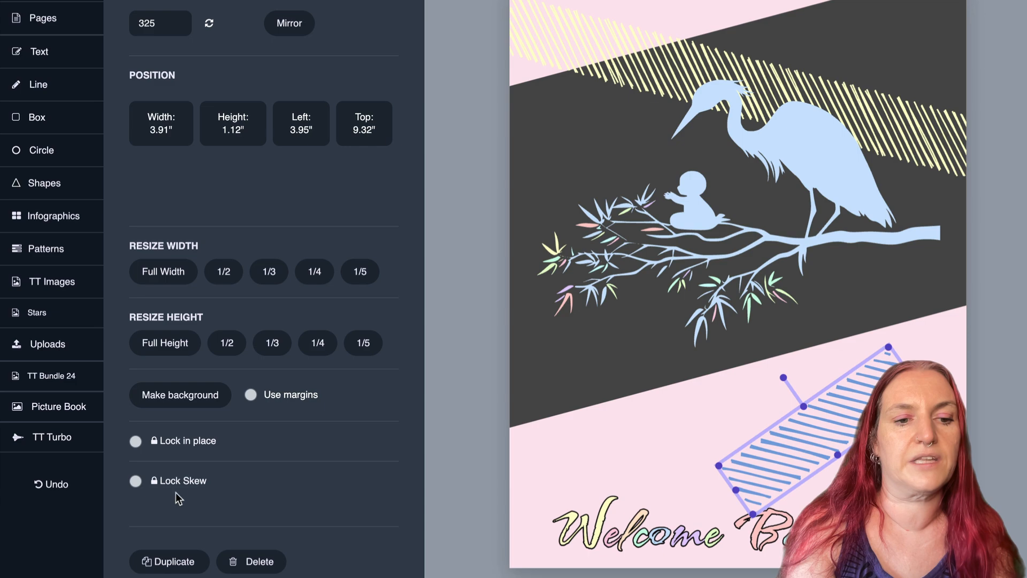
mouse_move(906, 371)
left_mouse_down()
mouse_move(960, 243)
mouse_move(777, 435)
mouse_move(931, 331)
mouse_move(955, 337)
left_mouse_up()
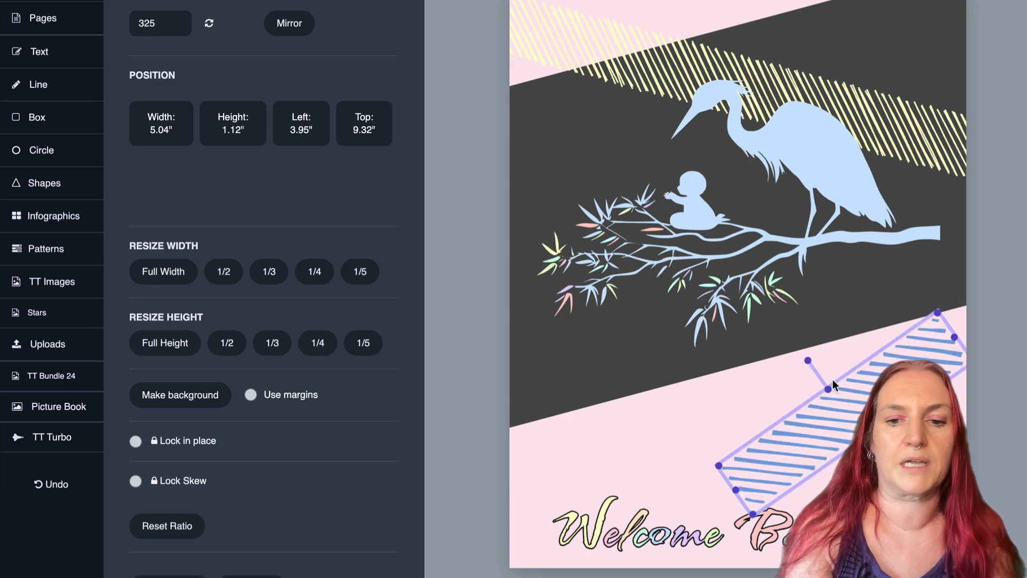
mouse_move(826, 386)
left_mouse_down()
mouse_move(648, 129)
mouse_move(826, 394)
mouse_move(817, 412)
left_mouse_up()
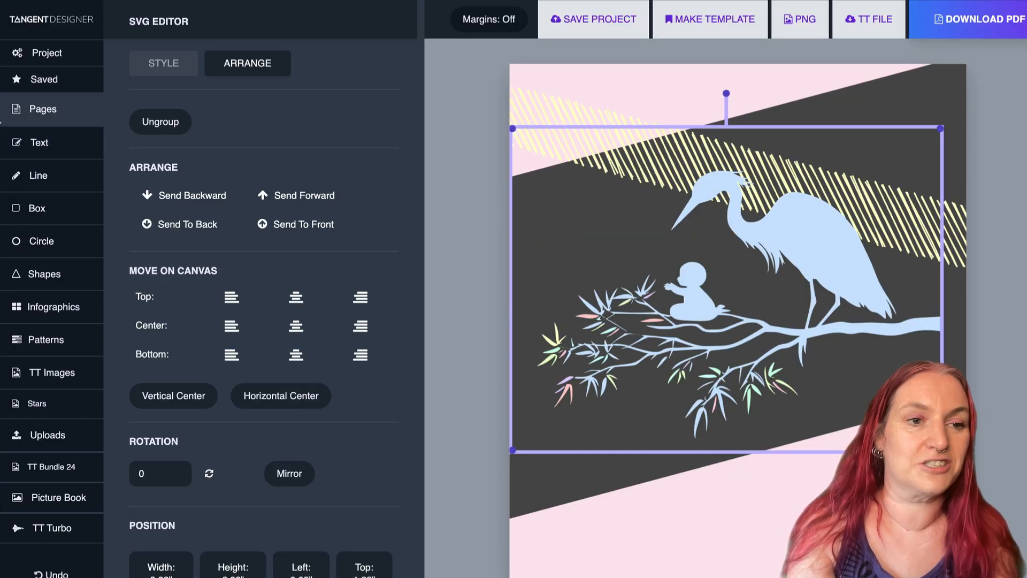
Step: Go to the blank page 27 and place the heron image from TT Bundle 24 in its upper half
left_click(21, 114)
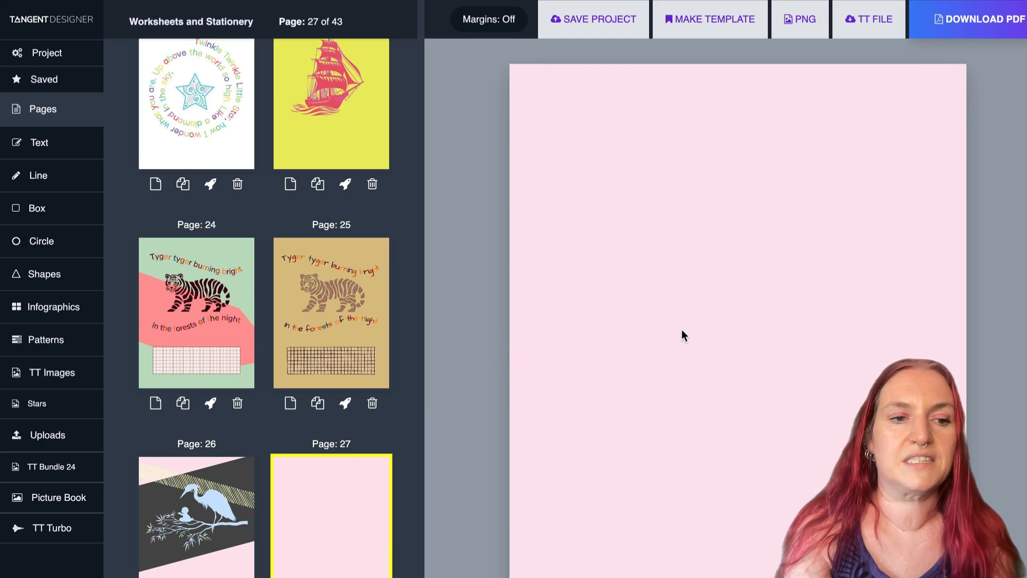
left_click(35, 461)
scroll(207, 241, "down", 10)
scroll(208, 241, "down", 8)
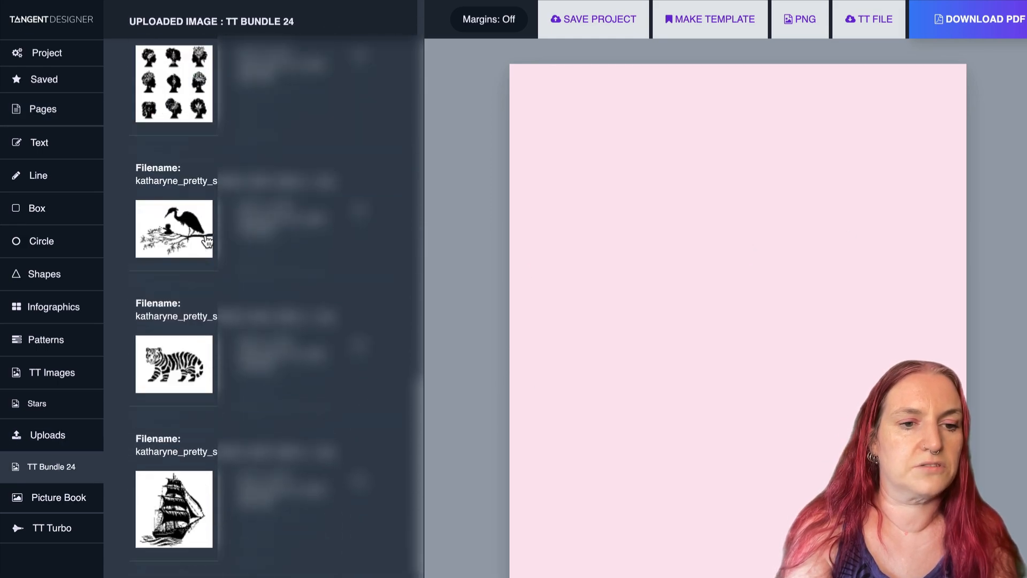
left_click(176, 209)
left_click_drag(806, 383, 802, 255)
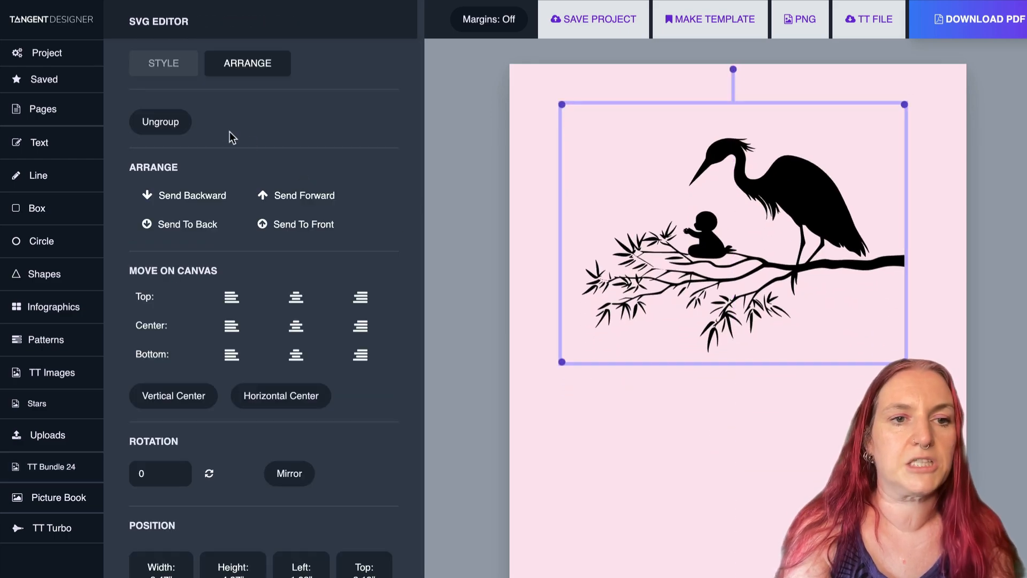
Step: Ungroup the heron image and select all of its separate pieces
left_click(160, 122)
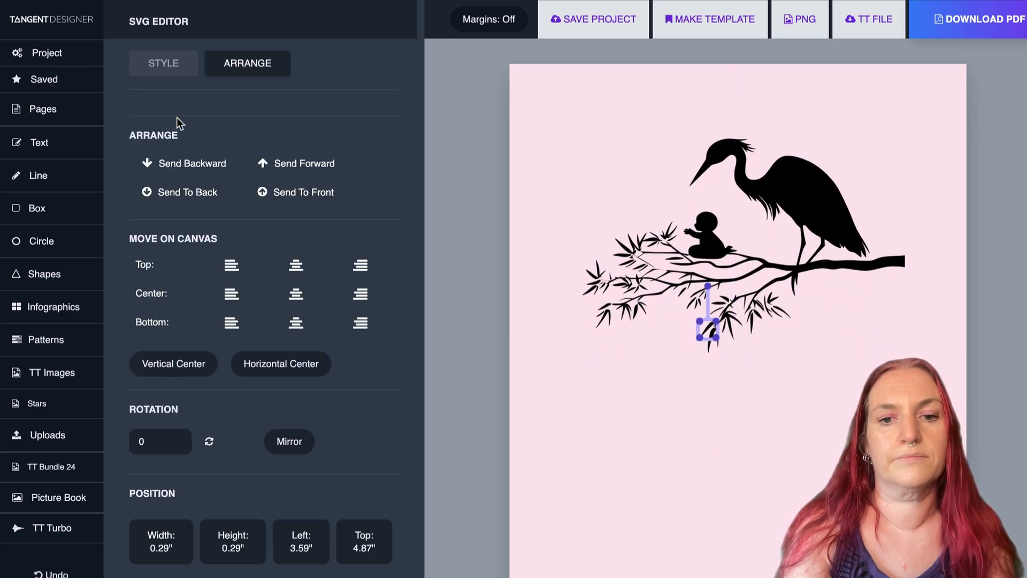
left_click_drag(918, 379, 530, 96)
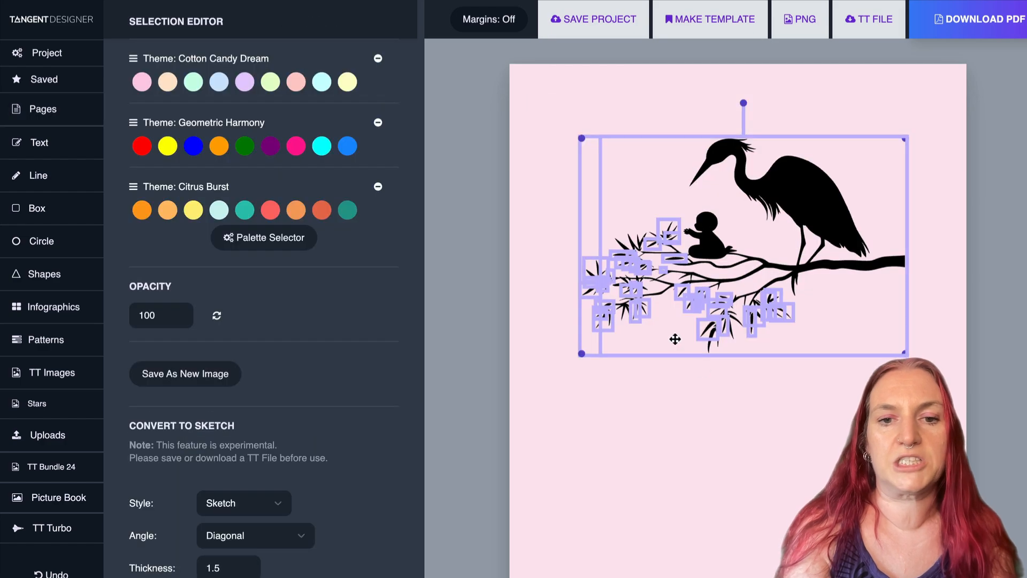
scroll(361, 288, "up", 10)
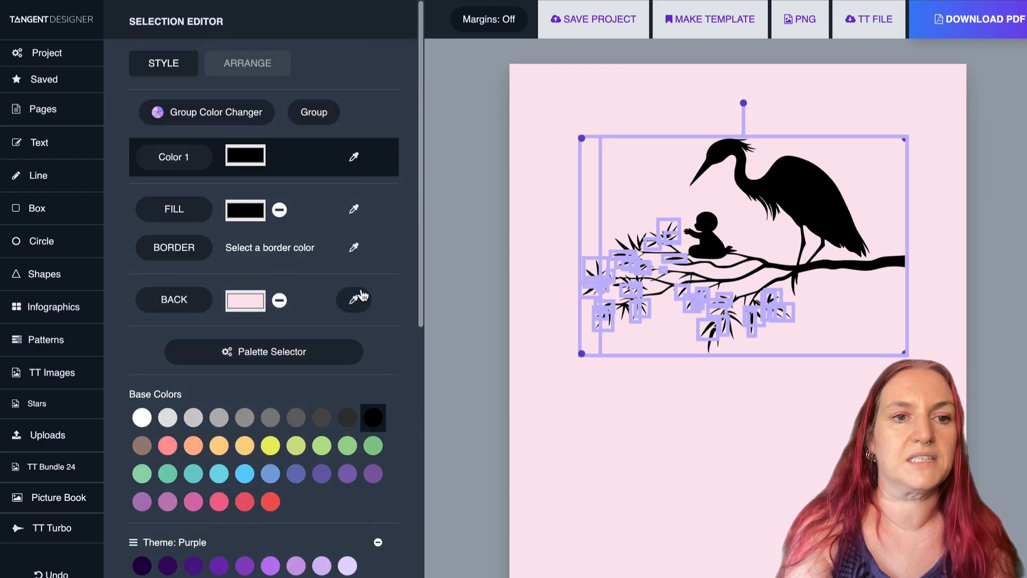
Step: Recolor the heron pieces with the Citrus Burst theme after trying Aqua, colorizing and randomizing the color distribution
left_click(243, 117)
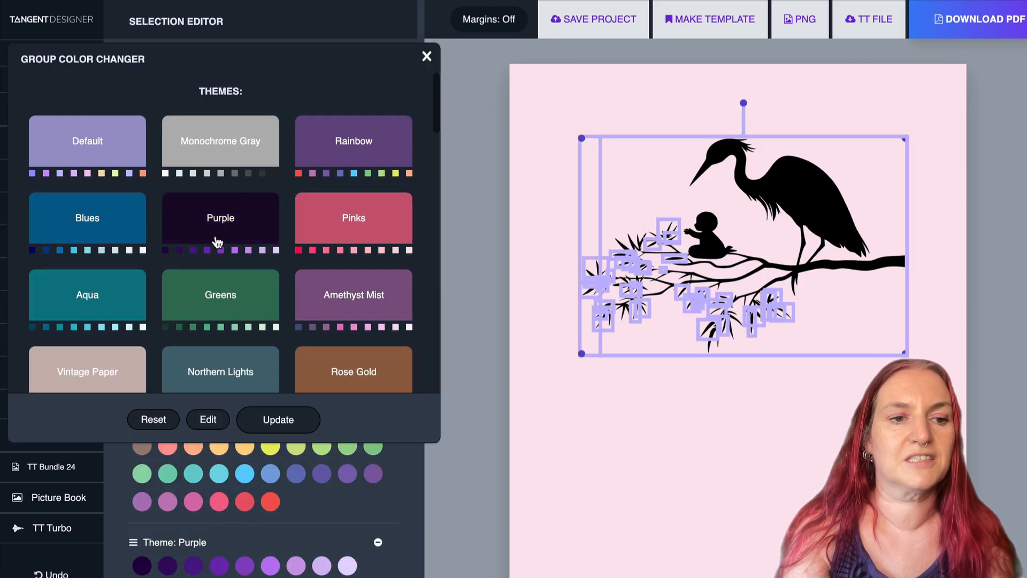
left_click(98, 294)
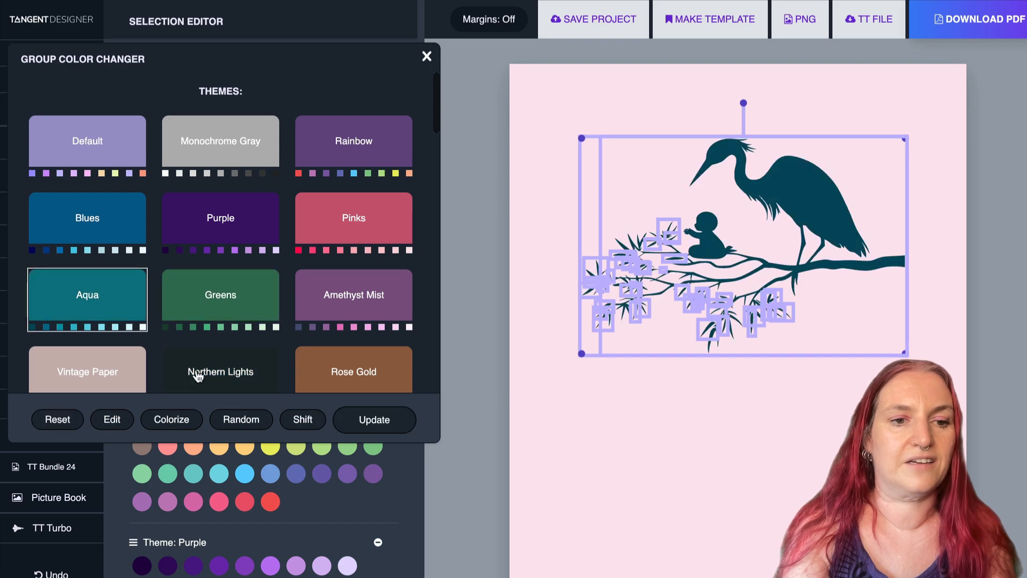
scroll(204, 376, "down", 4)
left_click(221, 230)
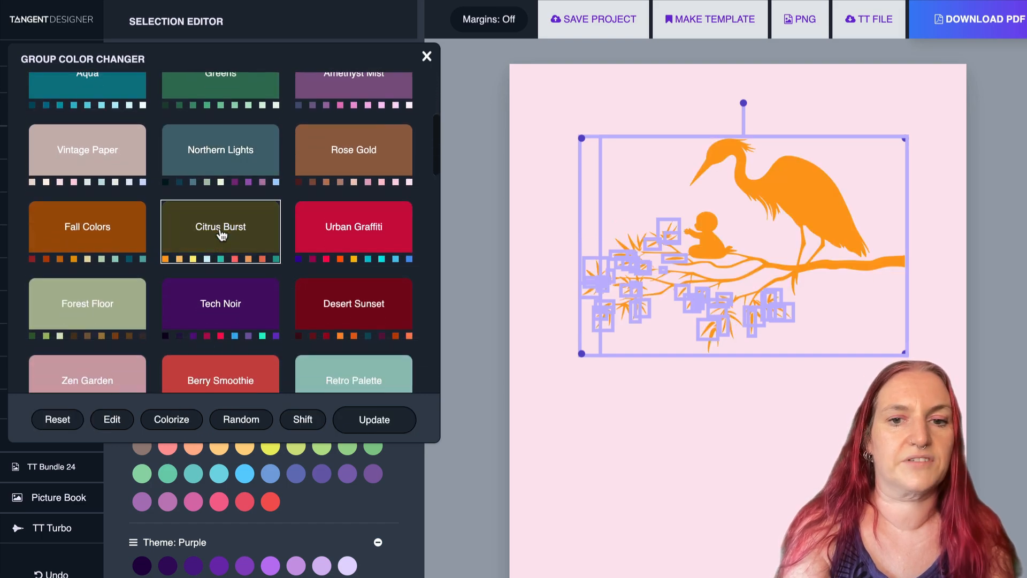
left_click(174, 423)
left_click(240, 423)
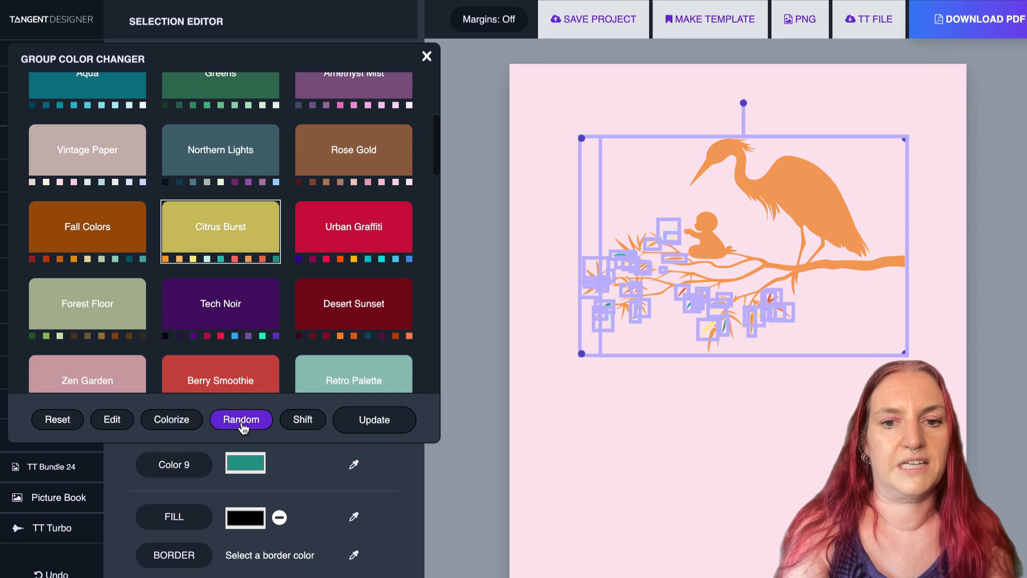
left_click(242, 425)
left_click(242, 427)
left_click(374, 420)
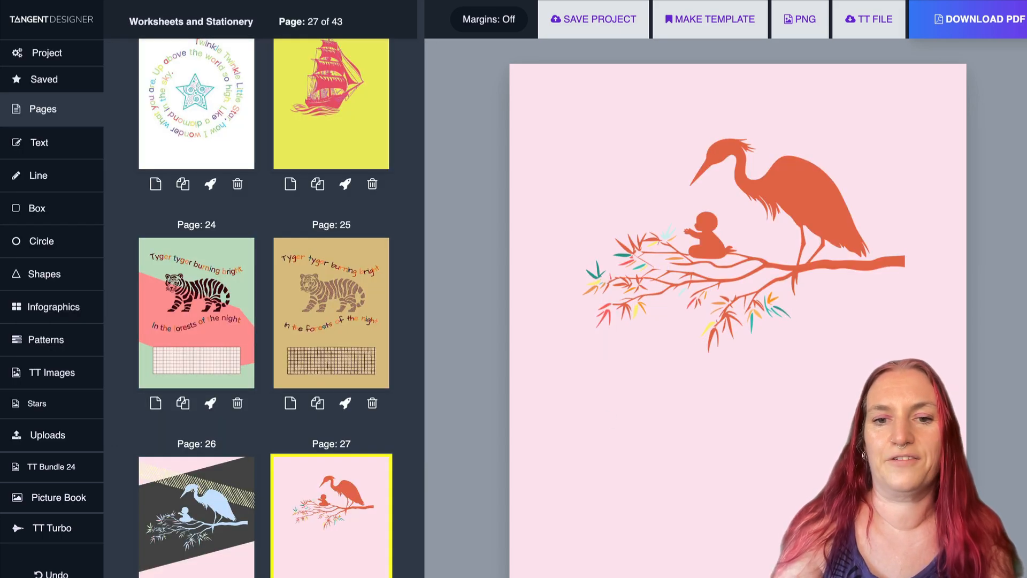
Step: Reselect all the heron pieces and change Color 1 to the dark teal sampled from Color 5
left_click(529, 86)
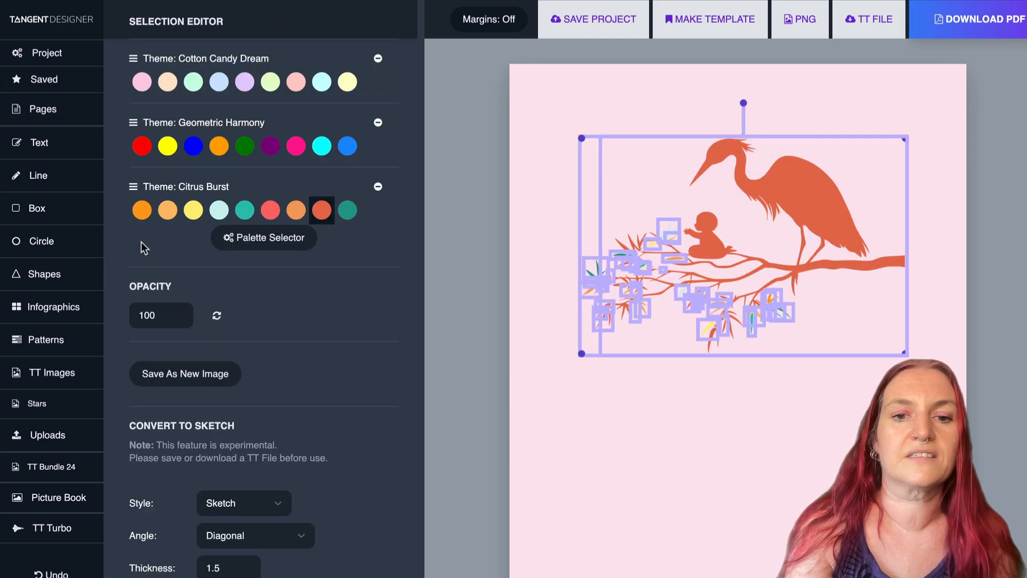
scroll(143, 247, "up", 10)
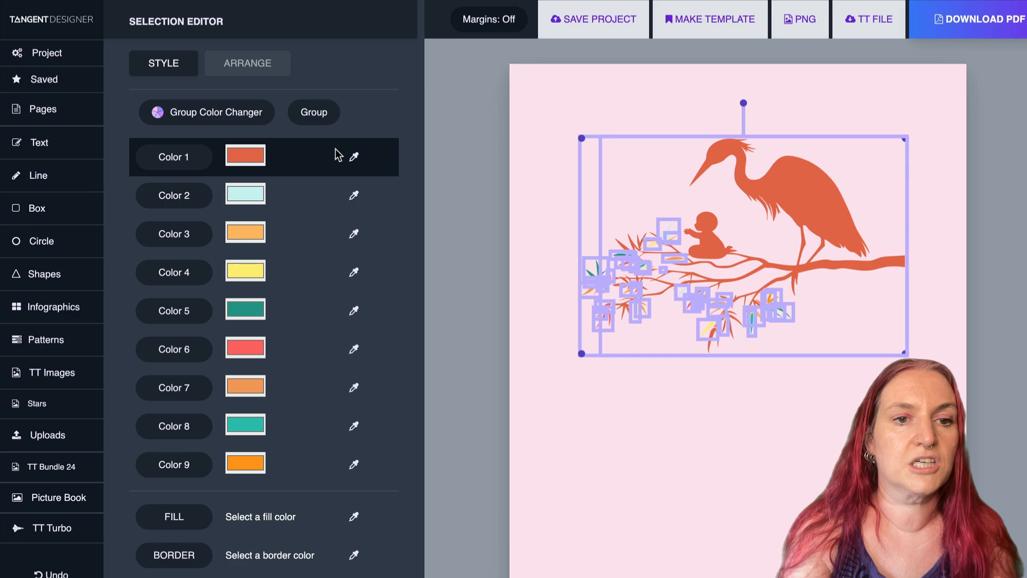
left_click(366, 158)
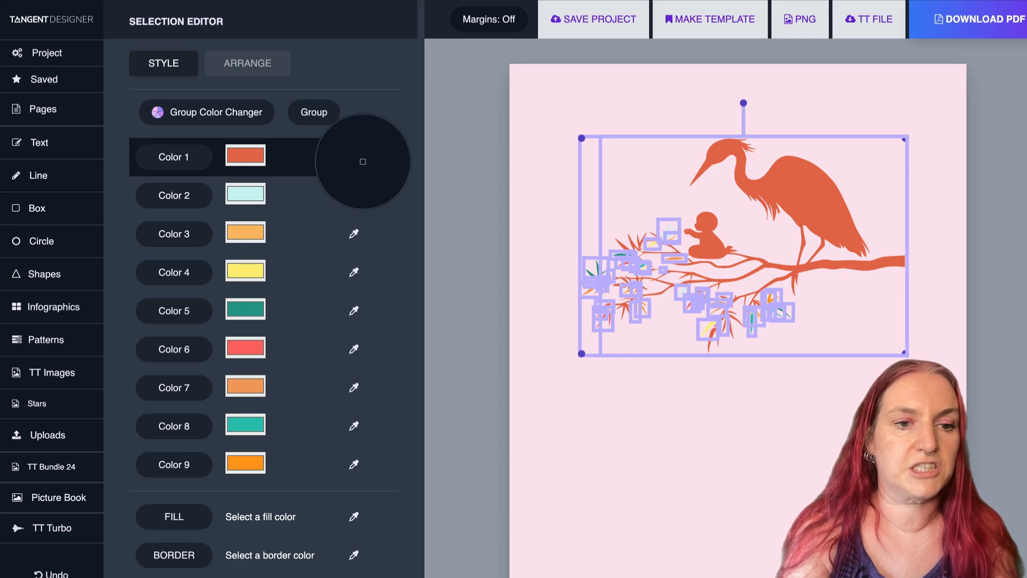
left_click(253, 313)
left_click(696, 428)
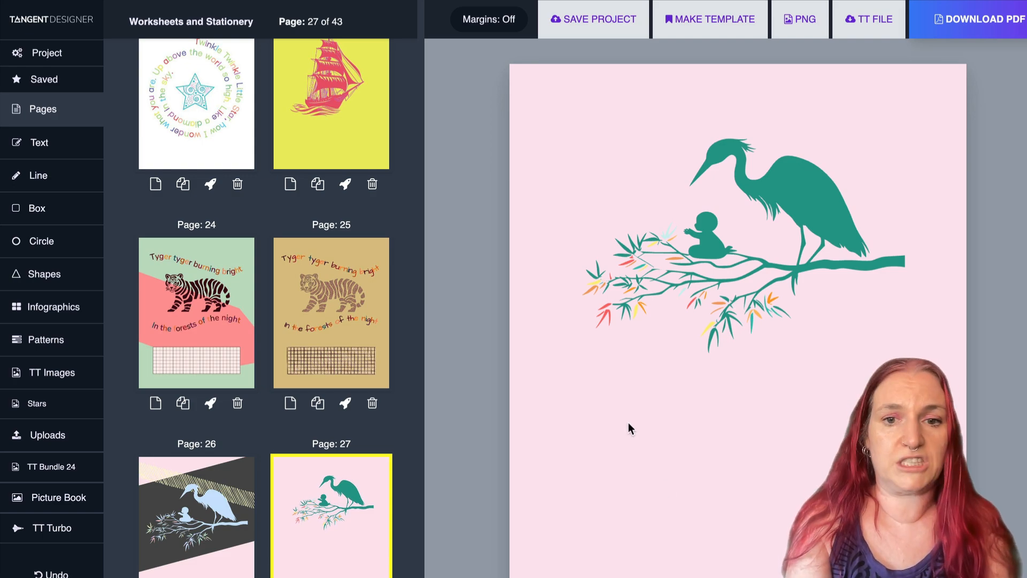
Step: Try placing another heron-and-branch silhouette from the TT Bundle 24 uploads lower on the pink page
left_click(52, 467)
scroll(161, 321, "down", 10)
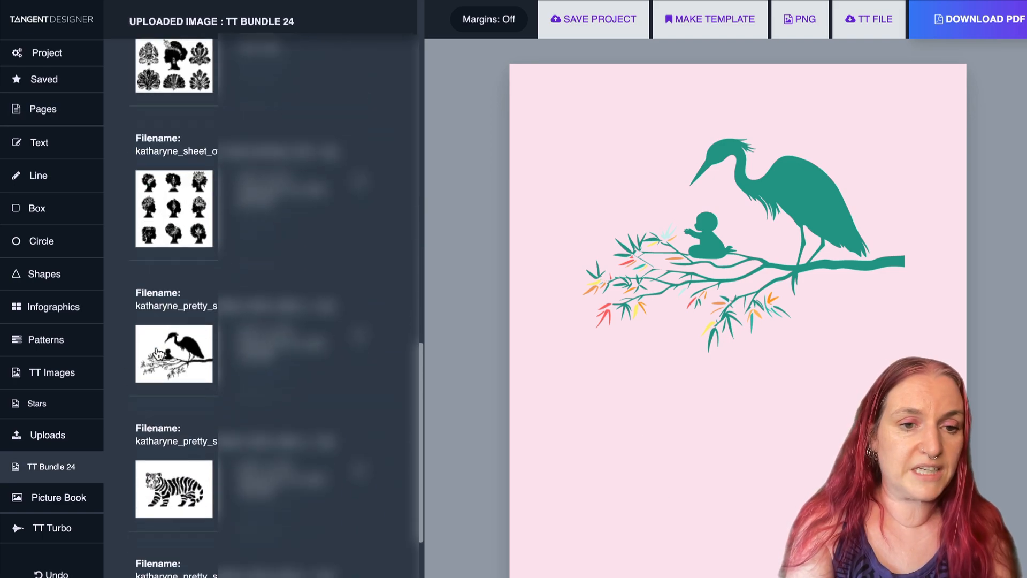
left_click(161, 379)
left_click_drag(788, 357, 785, 469)
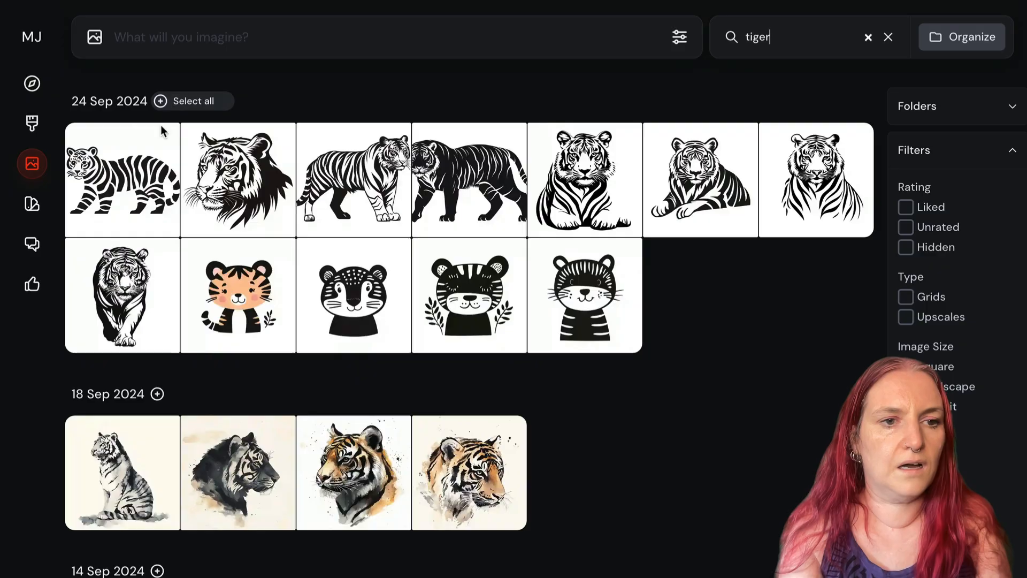
Step: Download the first walking black-and-white tiger from the Midjourney search results and upload it to Tangent Crystal
left_click(126, 168)
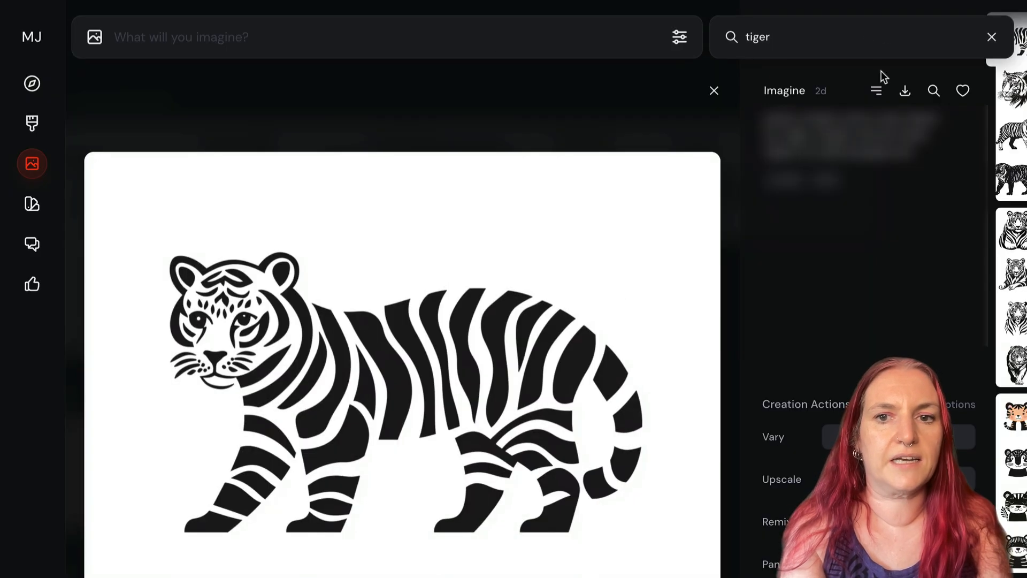
left_click(902, 91)
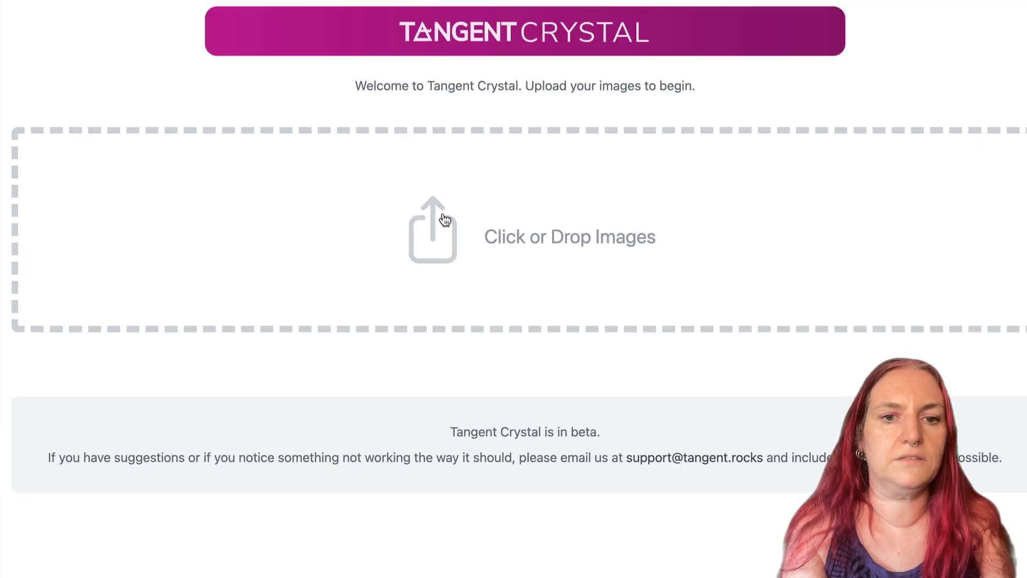
left_click(444, 219)
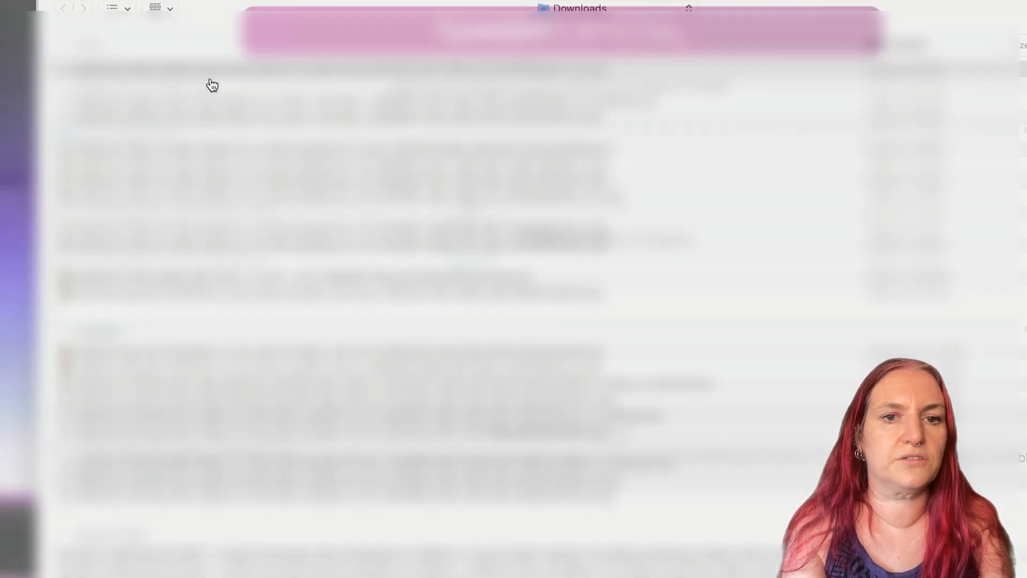
double_click(212, 86)
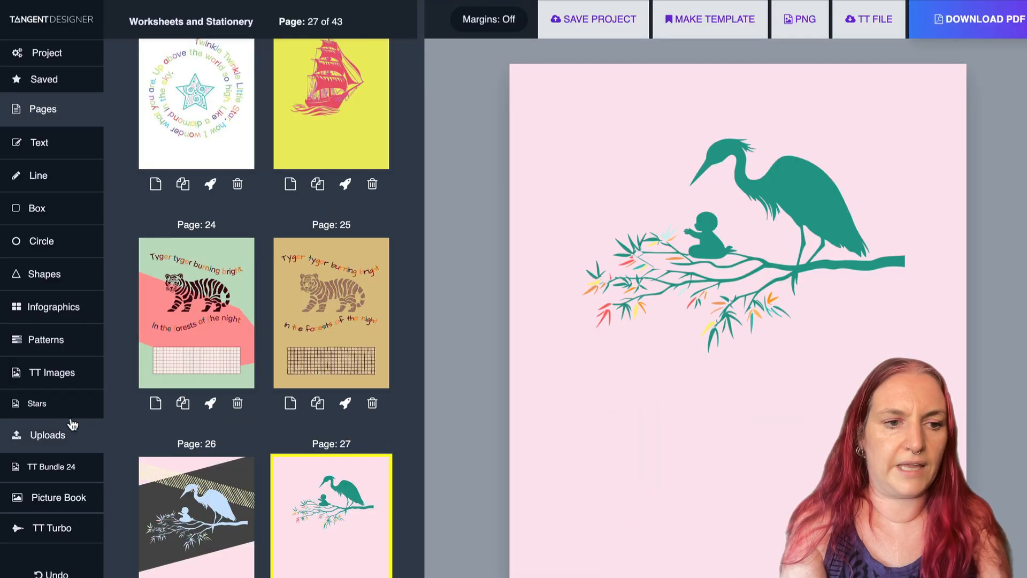
Step: Upload the converted tiger image to Tangent Designer and place it on the pink page below the heron
left_click(62, 436)
scroll(217, 556, "up", 4)
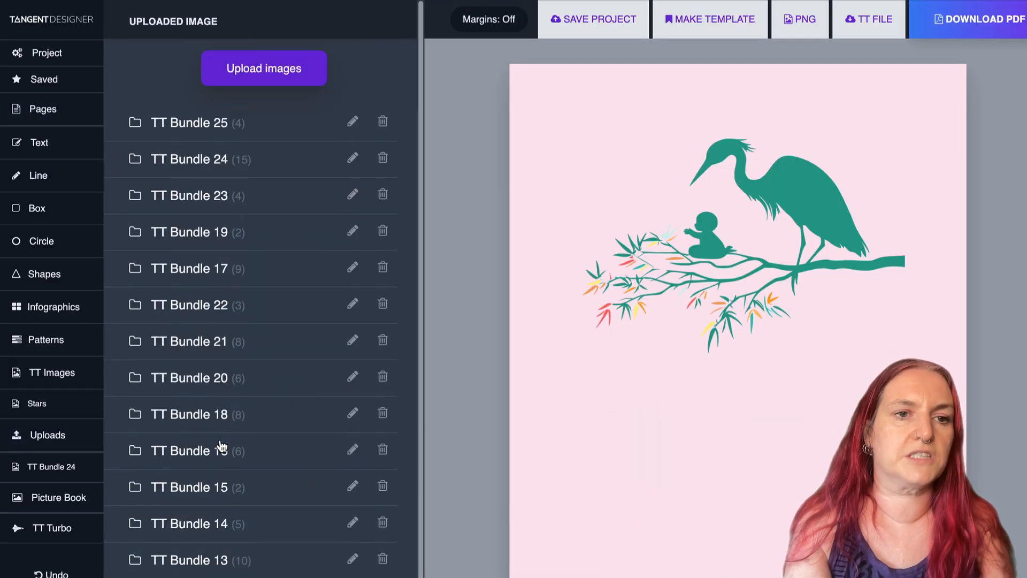
left_click(269, 66)
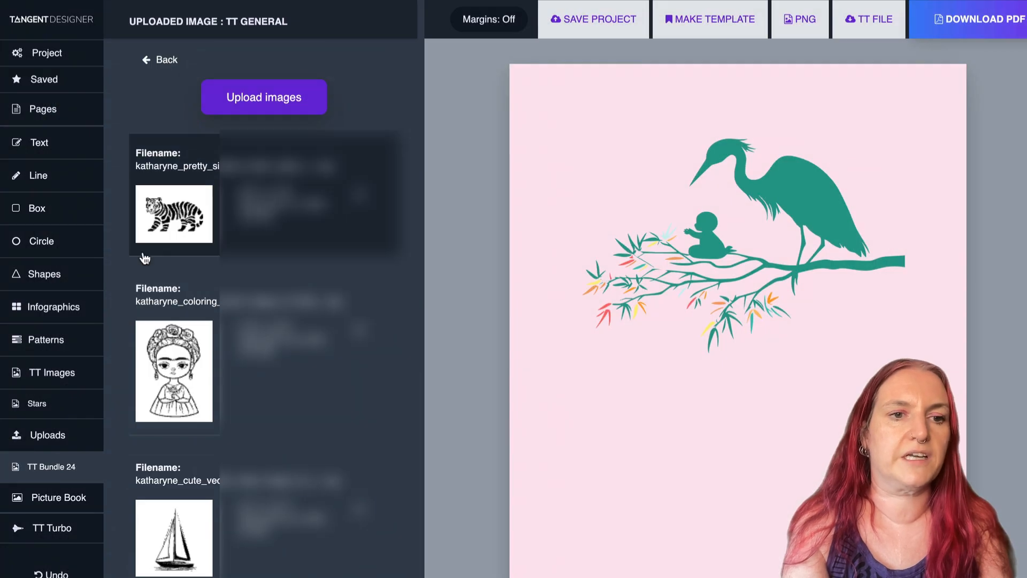
left_click(165, 227)
left_click_drag(815, 411, 815, 529)
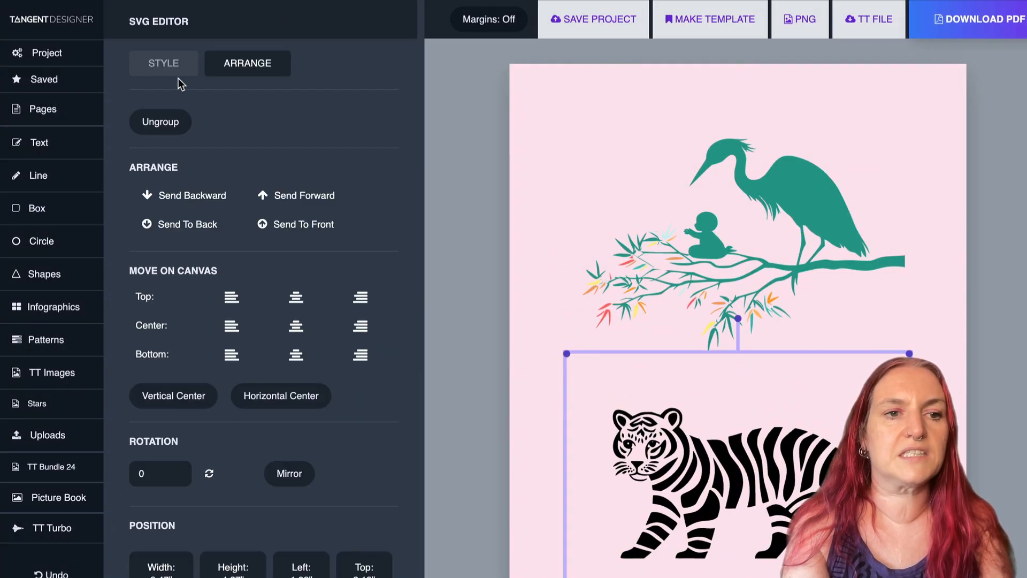
Step: Recolour the tiger with the fourth shade of the Purple theme and convert it to a diagonal sketch, thickness .5, without outline
left_click(163, 63)
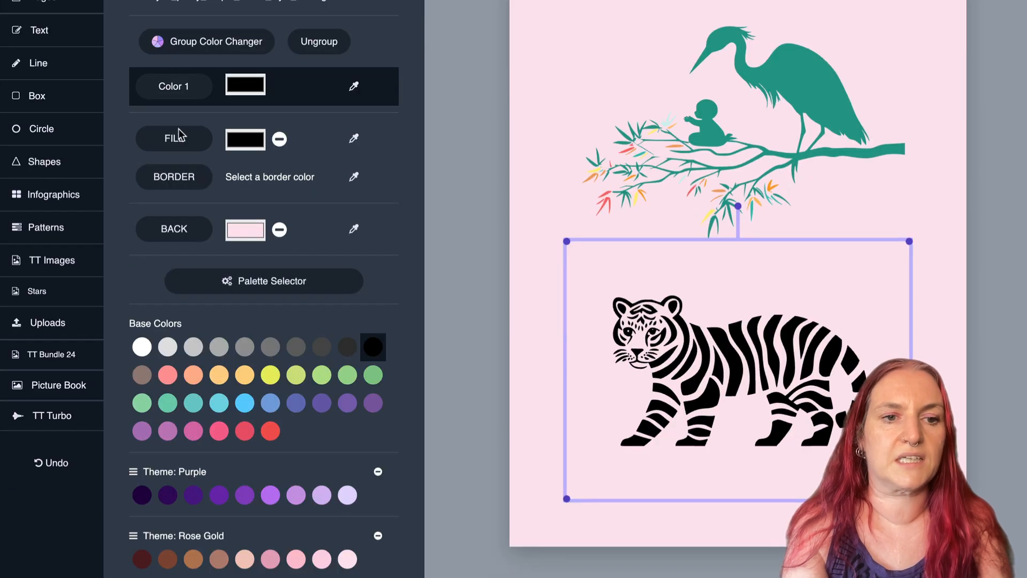
left_click(218, 496)
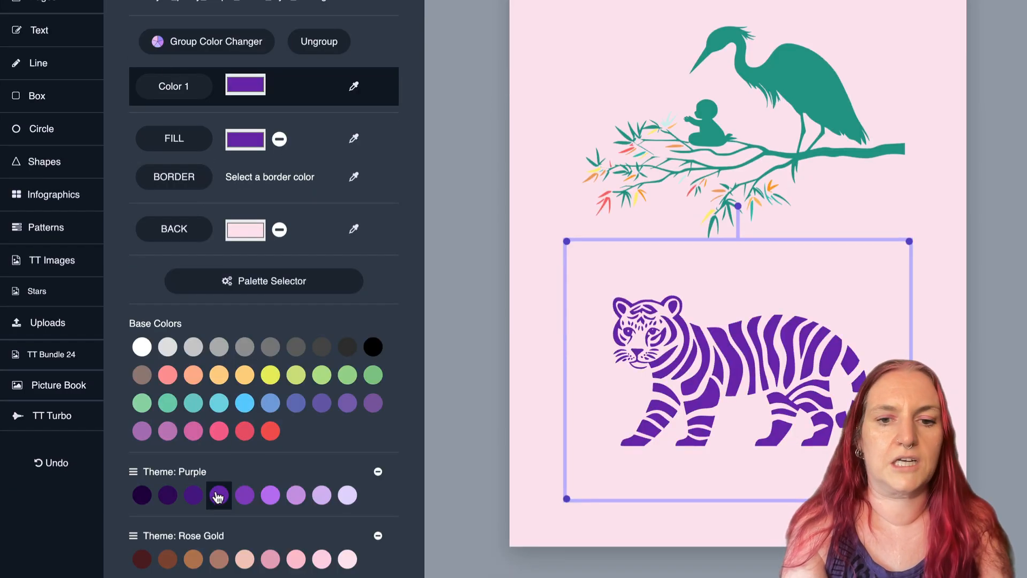
scroll(253, 190, "down", 15)
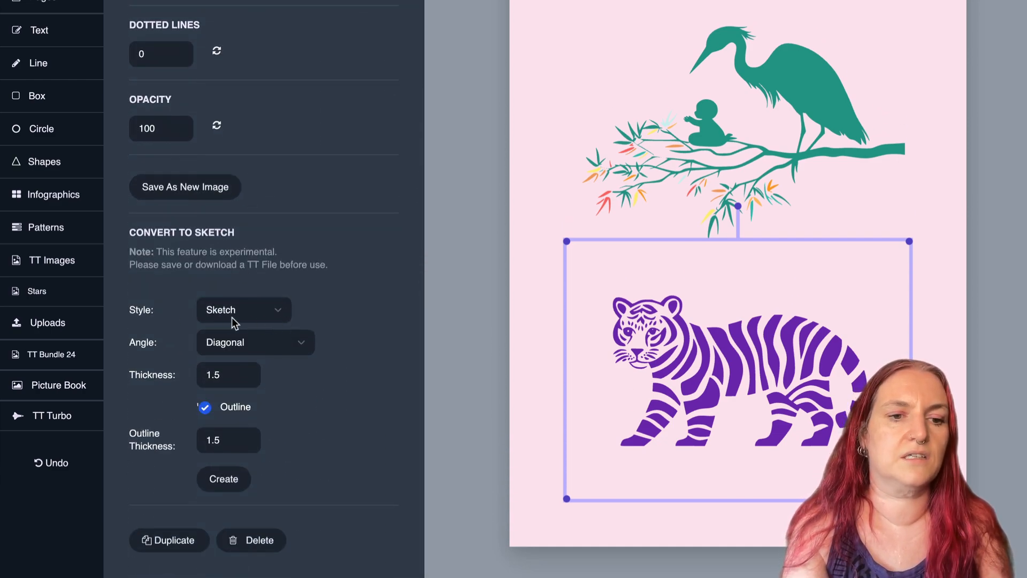
double_click(214, 375)
type(".")
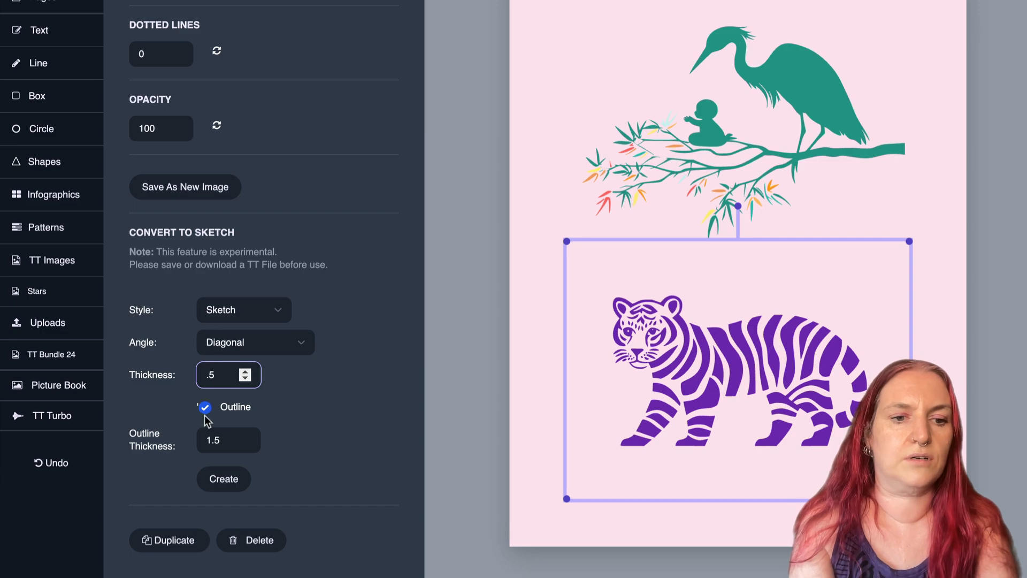
left_click(204, 408)
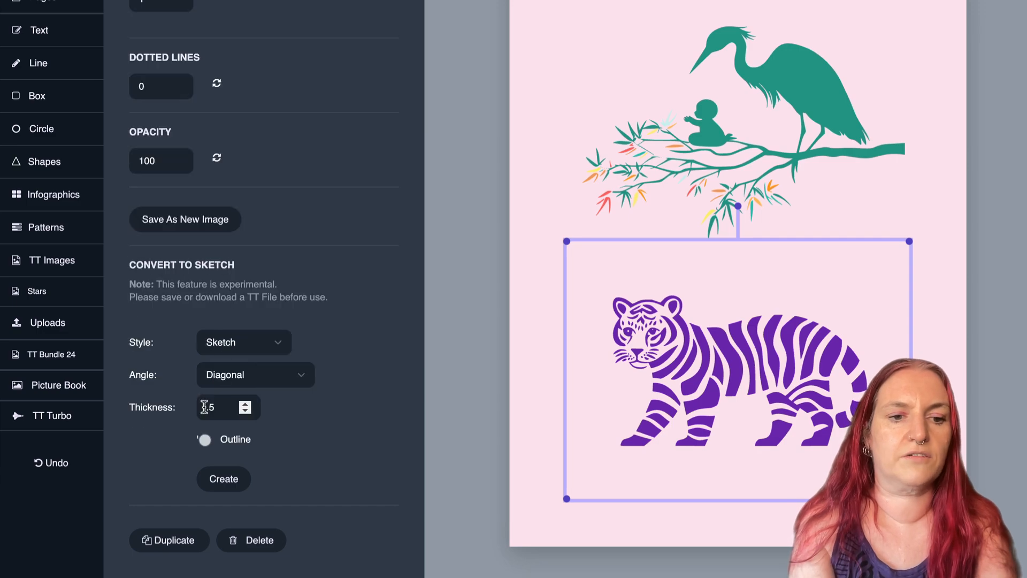
left_click(223, 479)
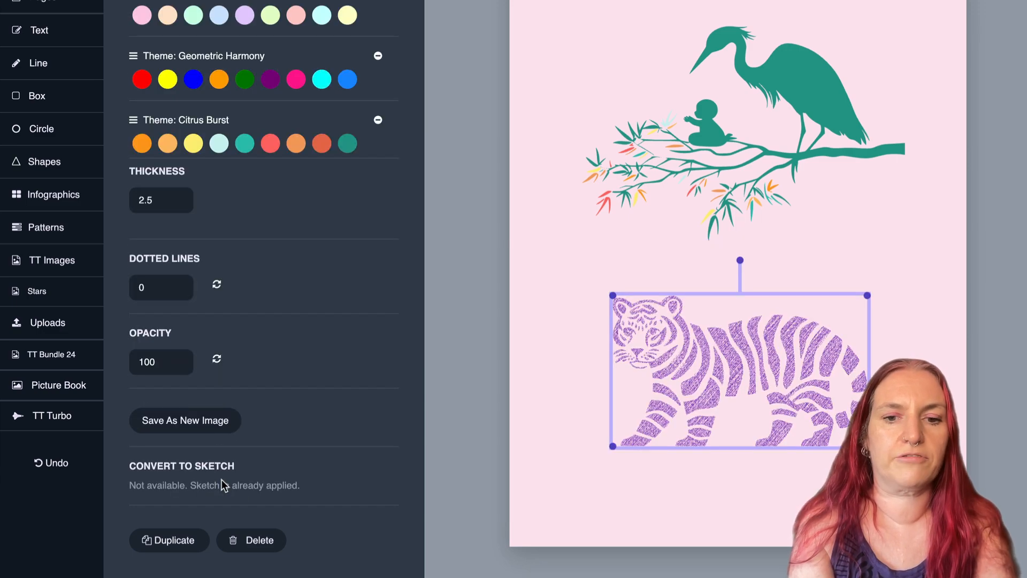
key("Escape")
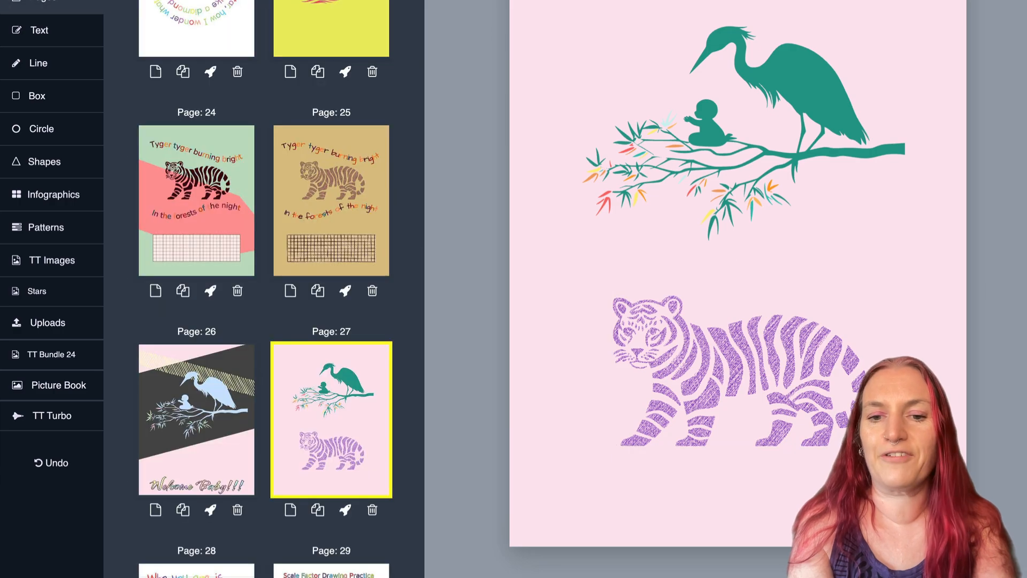
Step: Enlarge the sketched tiger to nearly the page width and position it in the lower half of the page
left_click(652, 323)
left_click_drag(608, 295, 489, 194)
left_click_drag(666, 281, 739, 347)
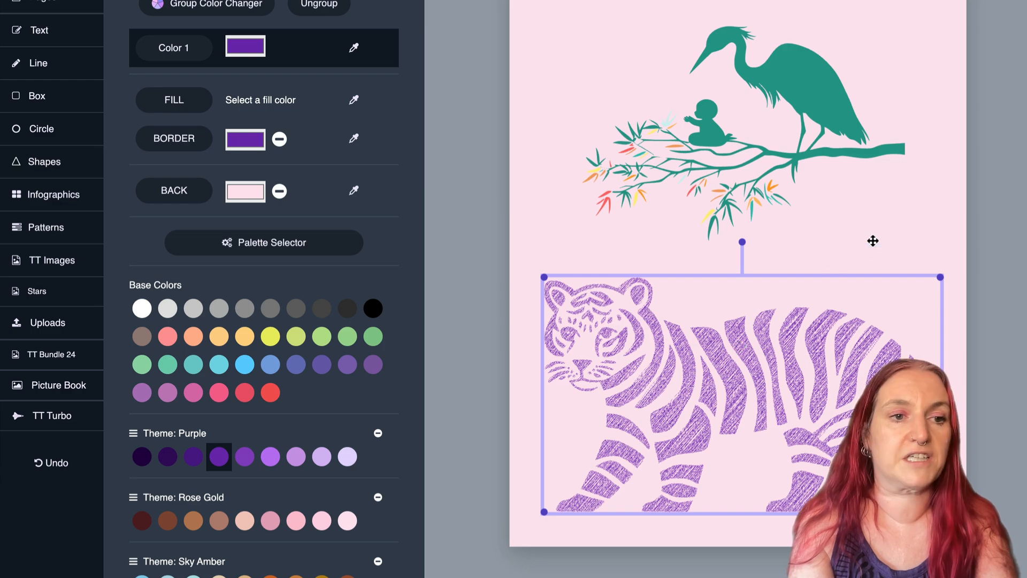
Step: Insert a box filled with the lightest Purple theme shade, move it to the page's left edge and remove its border
left_click(85, 97)
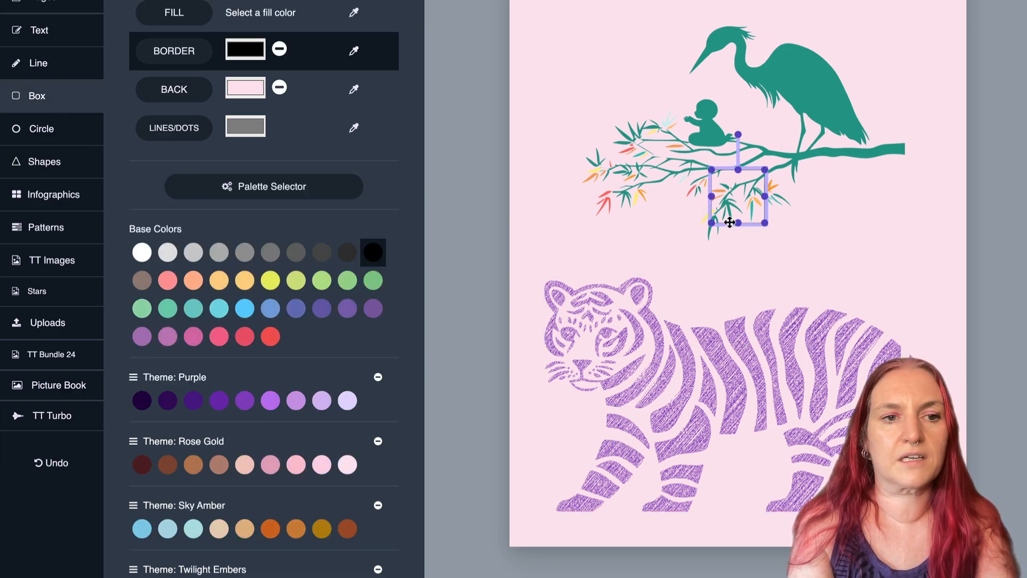
left_click(190, 11)
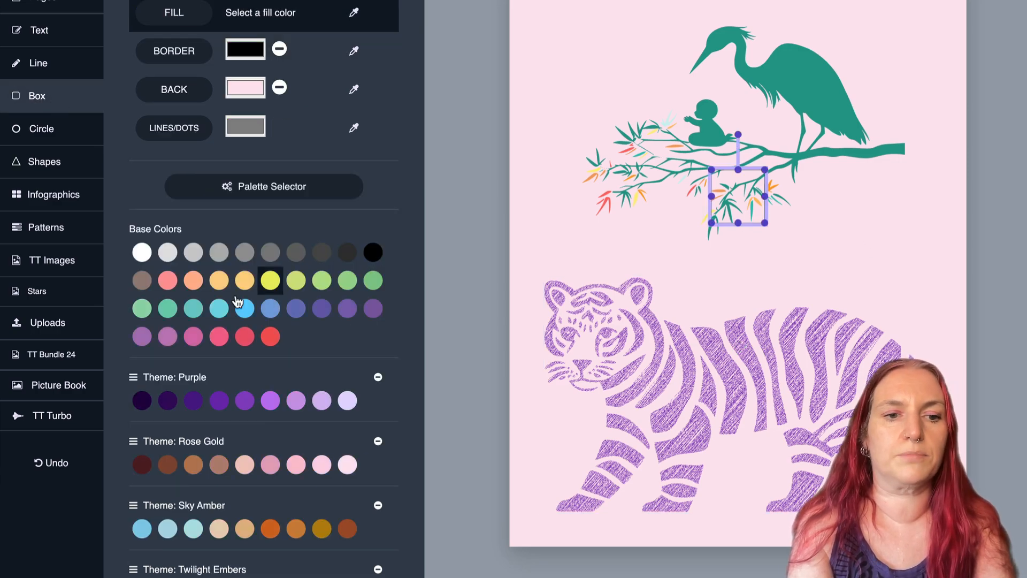
left_click(322, 401)
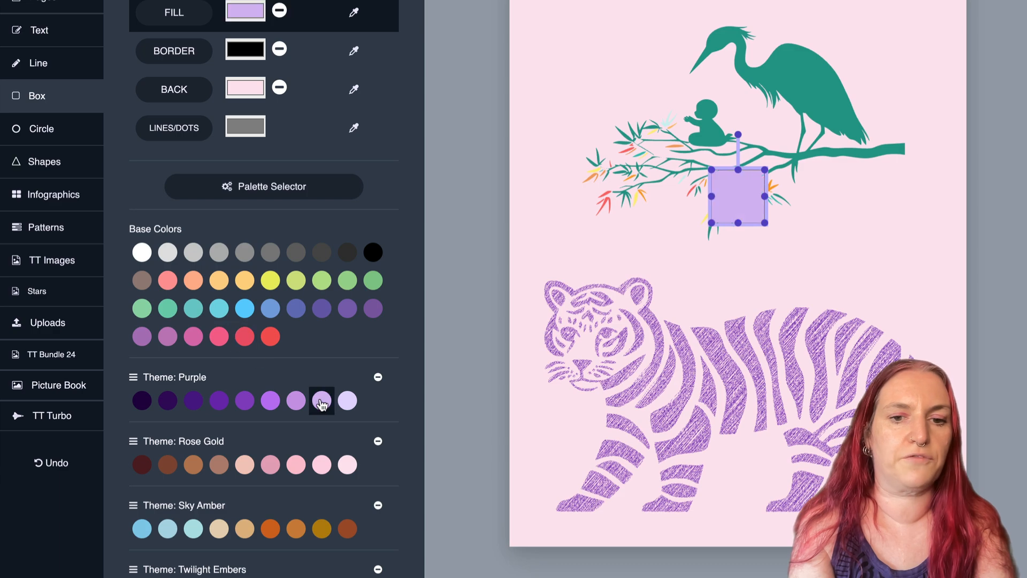
left_click(348, 404)
left_click_drag(733, 204, 555, 238)
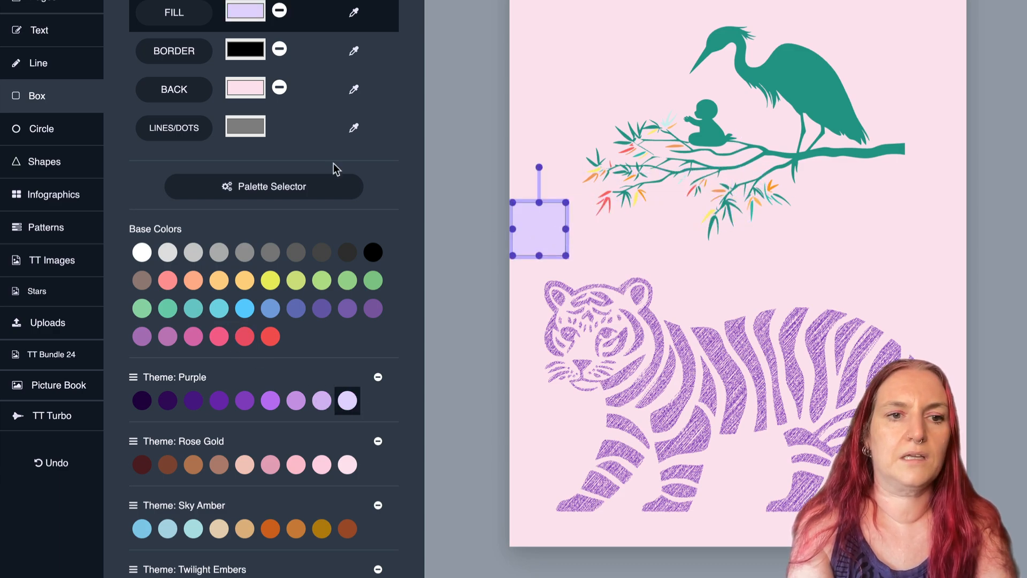
left_click(279, 49)
Step: Stretch the lavender box across the full page width and down to the page bottom, and send it behind the artwork
left_click_drag(568, 343, 963, 343)
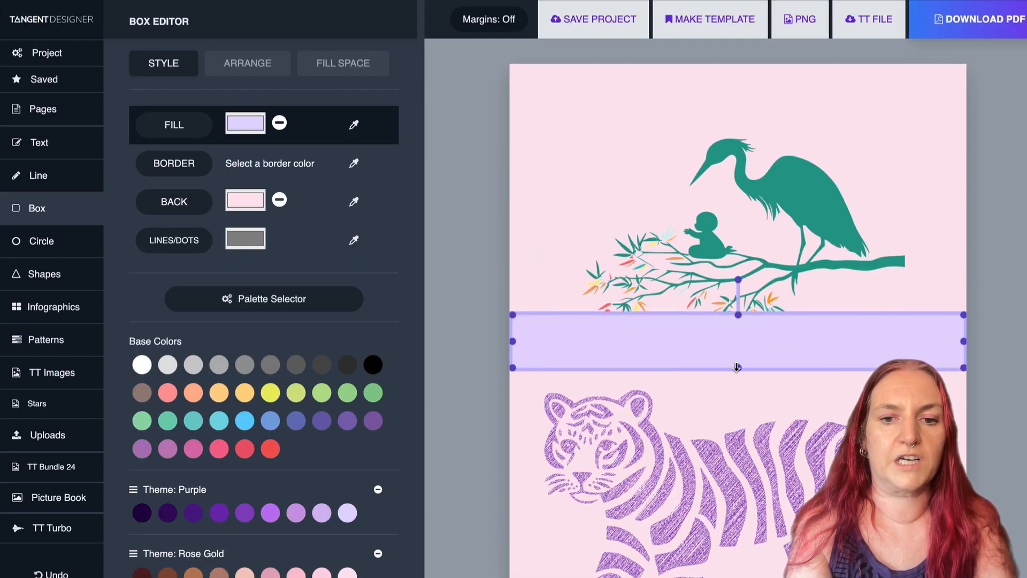
left_click_drag(738, 368, 738, 577)
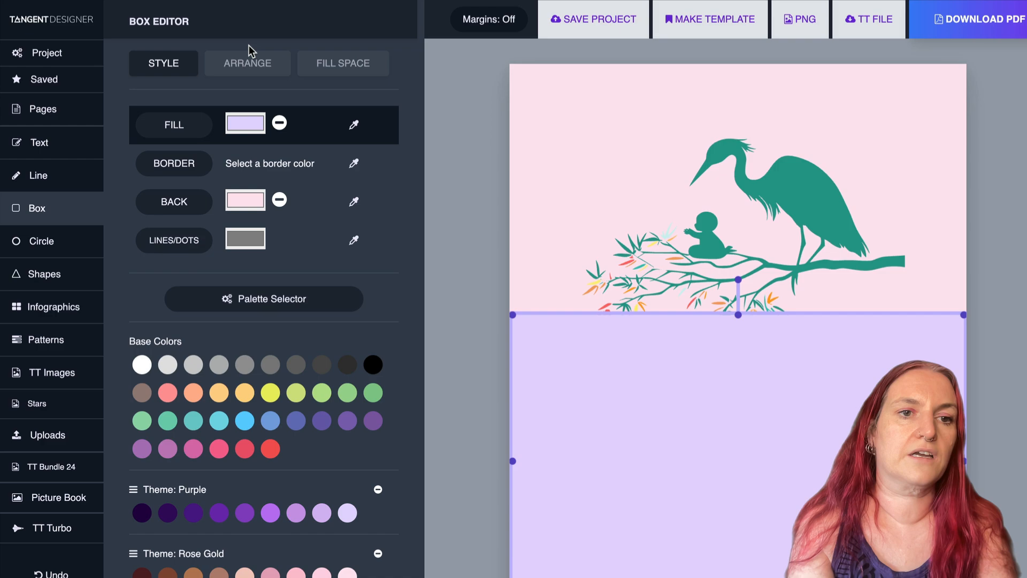
left_click(247, 62)
left_click(184, 167)
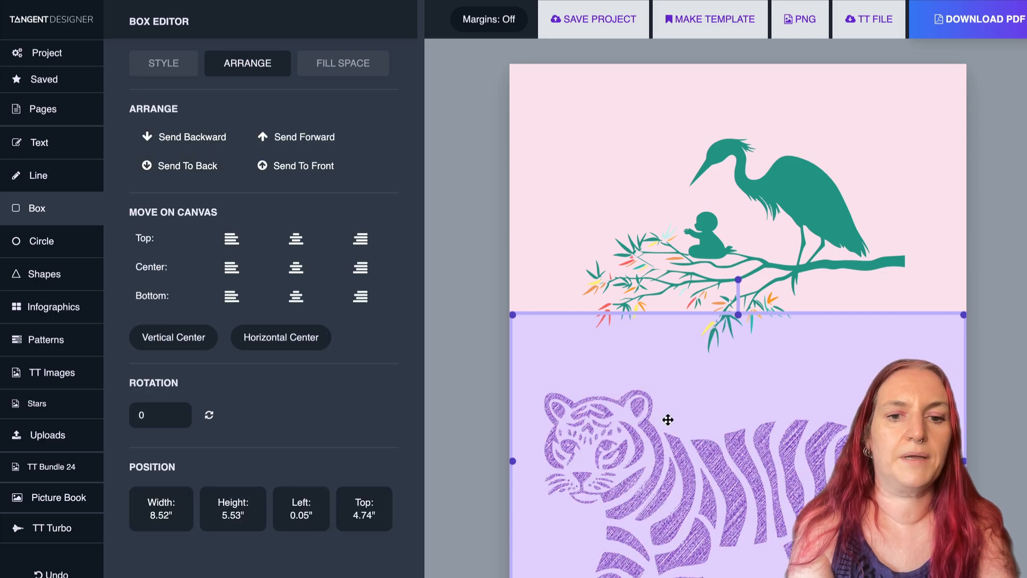
Step: Select the tiger and the lavender box together and move them down until they clear the heron's branch
left_click_drag(783, 397, 782, 359)
left_click(527, 372, "shift")
left_click_drag(614, 433, 615, 486)
left_click(814, 236)
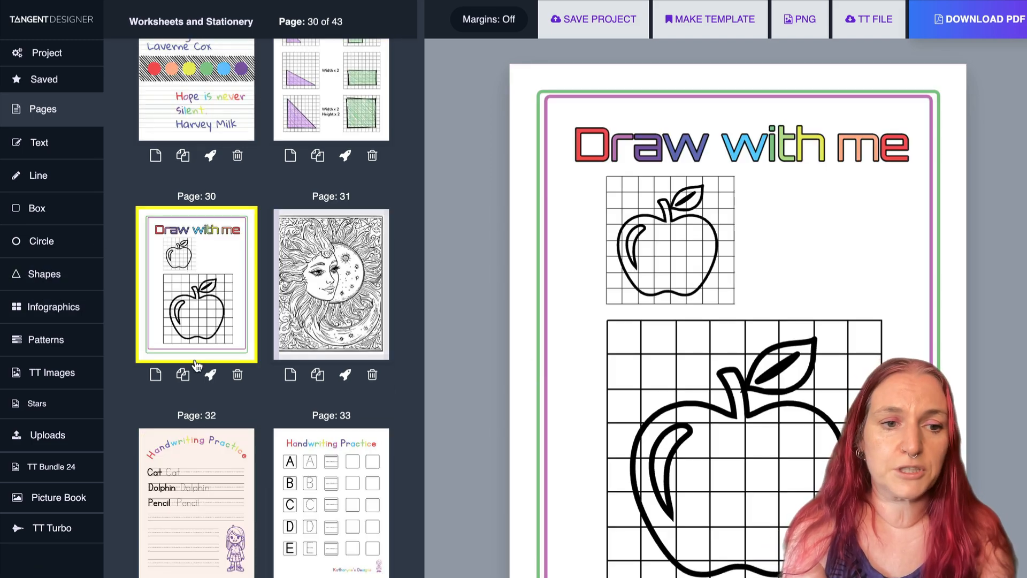
Step: Add a blank page after the Scale Factor Drawing Practice page and insert a box enlarged to a big square in its upper half
left_click(317, 85)
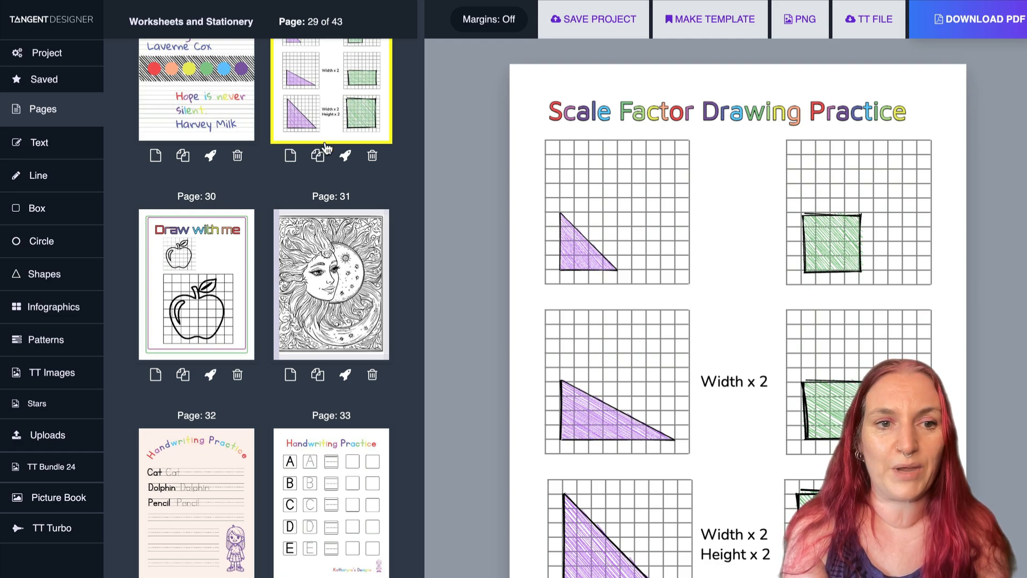
left_click(289, 155)
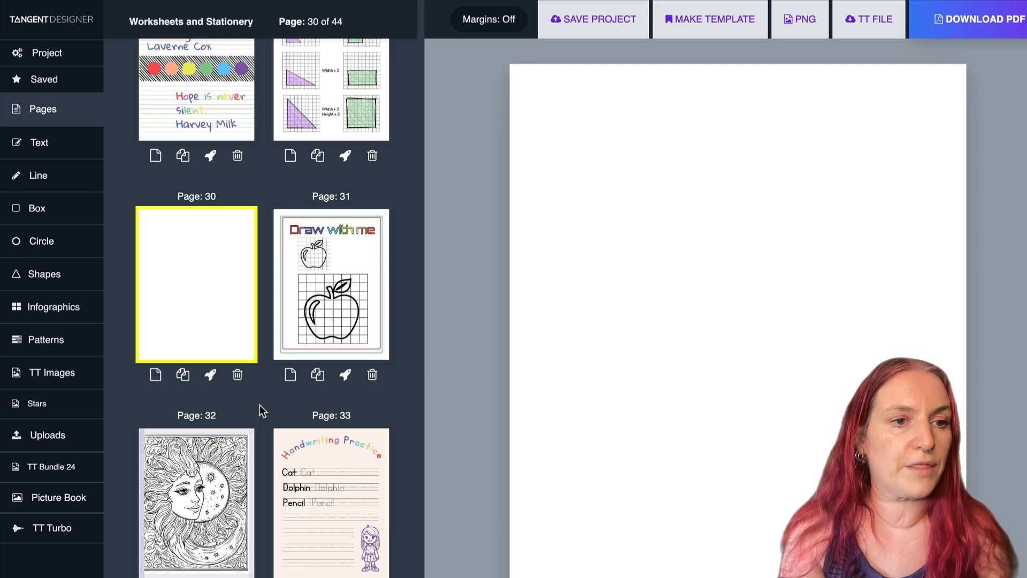
left_click(42, 209)
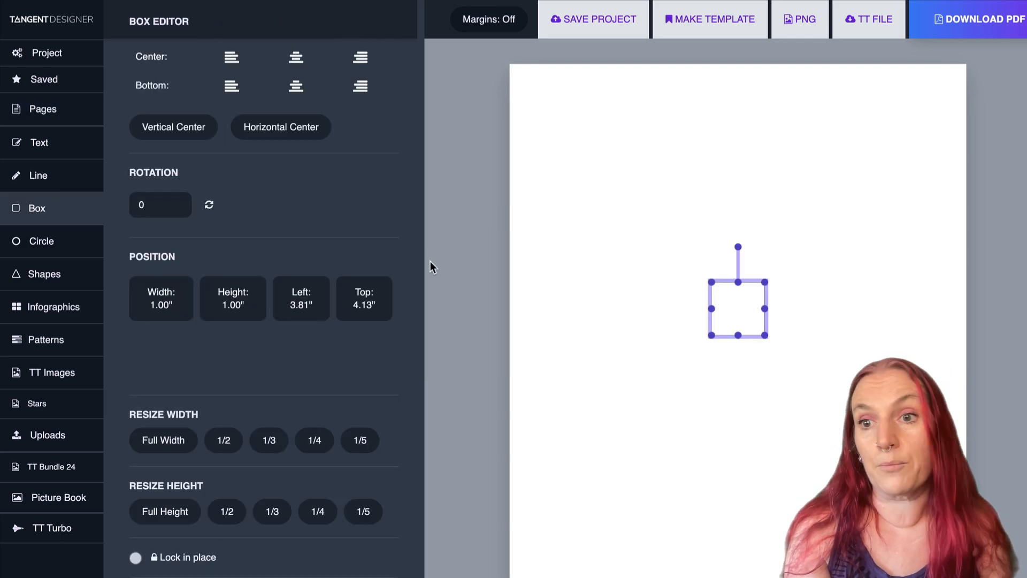
scroll(333, 283, "up", 4)
left_click(316, 65)
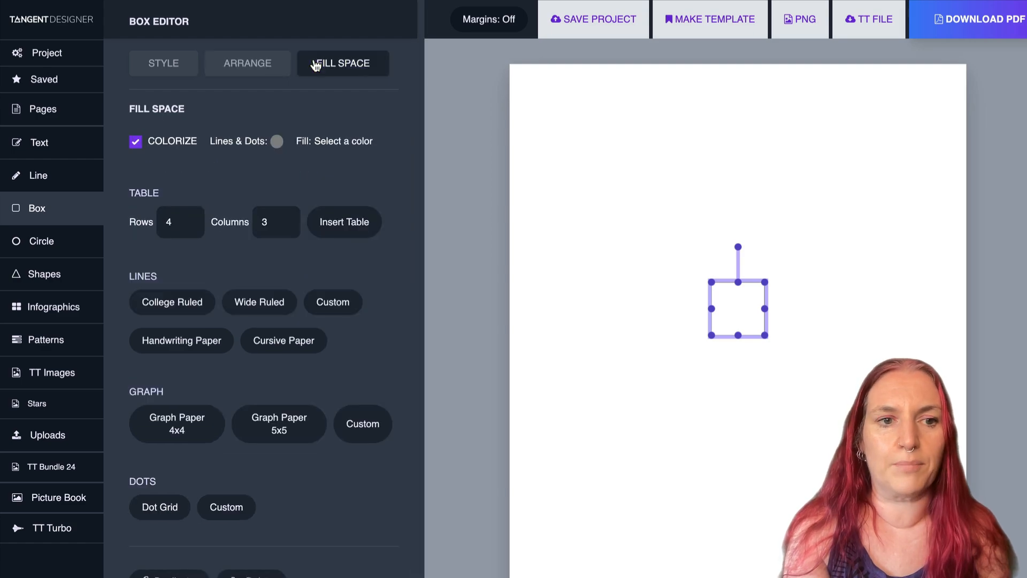
left_click_drag(738, 314, 831, 389)
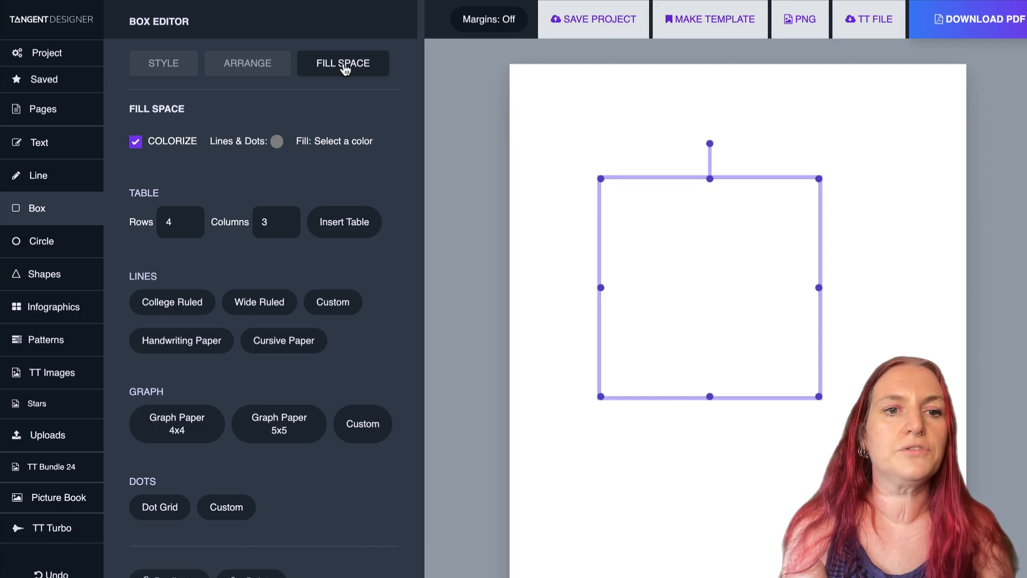
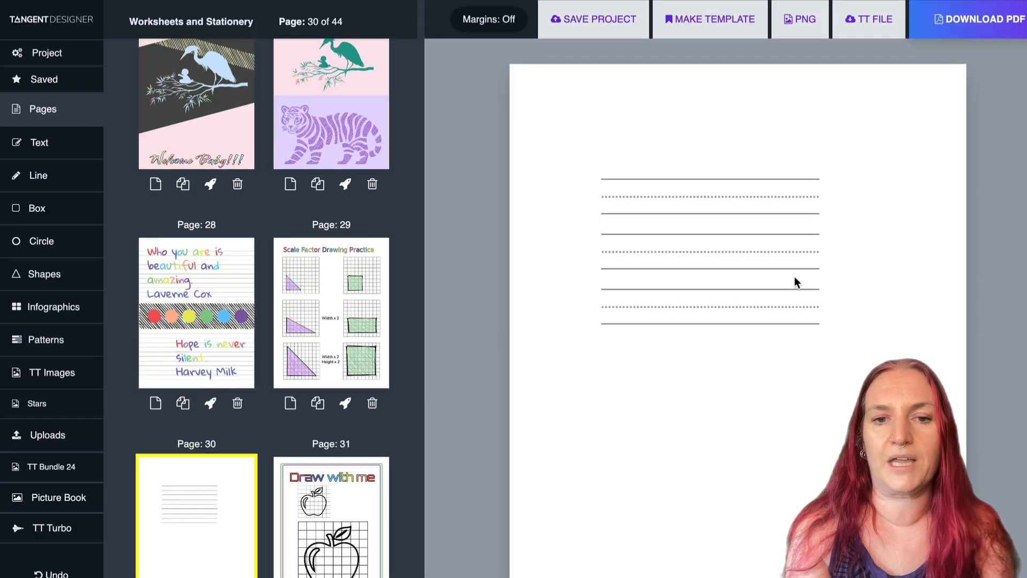
Step: Select all the handwriting lines together, move them toward the page's upper left corner and scale them down proportionally
left_click_drag(850, 417, 637, 158)
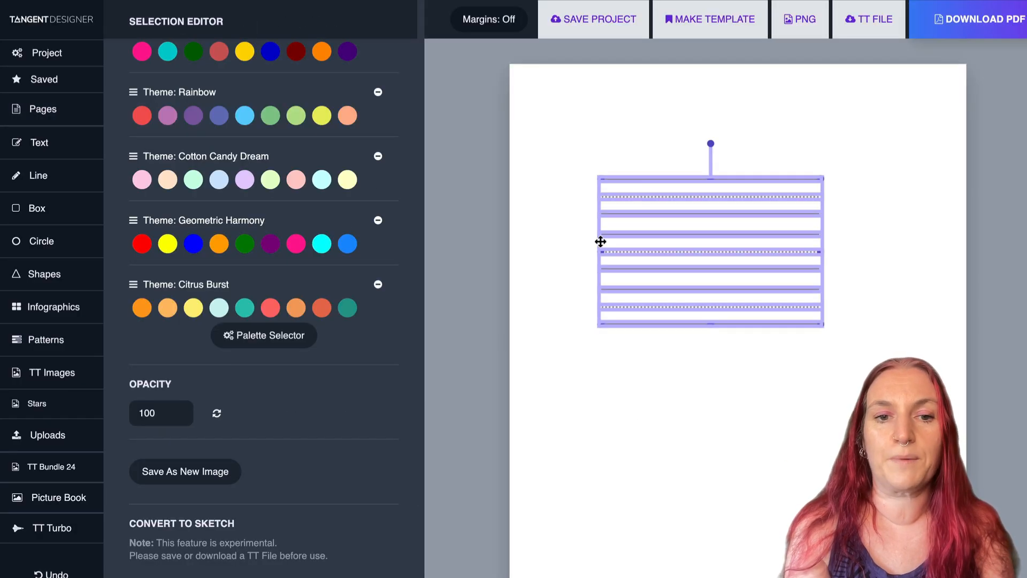
left_click_drag(605, 236, 580, 223)
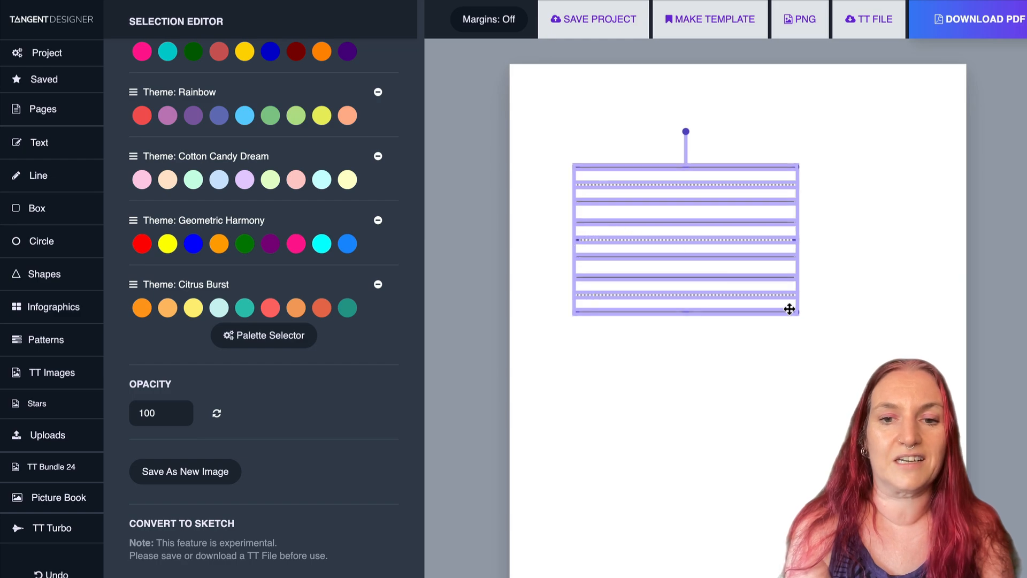
left_click_drag(799, 314, 939, 406)
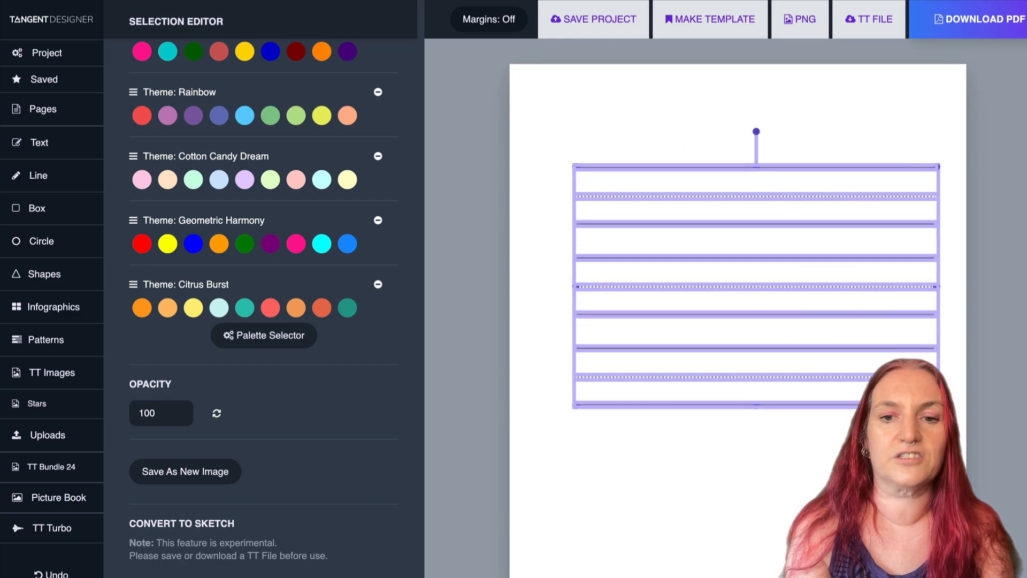
left_click(782, 478)
left_click_drag(783, 478, 769, 206)
left_click_drag(939, 407, 763, 290)
left_click(706, 377)
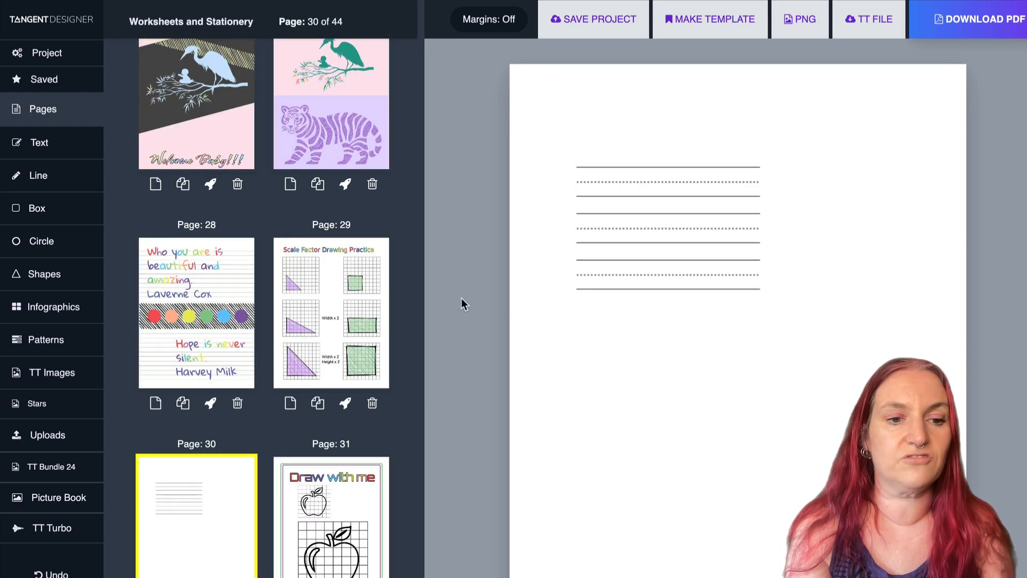
Step: Add a small box below the existing handwriting lines and fill it with handwriting paper lines
left_click(19, 212)
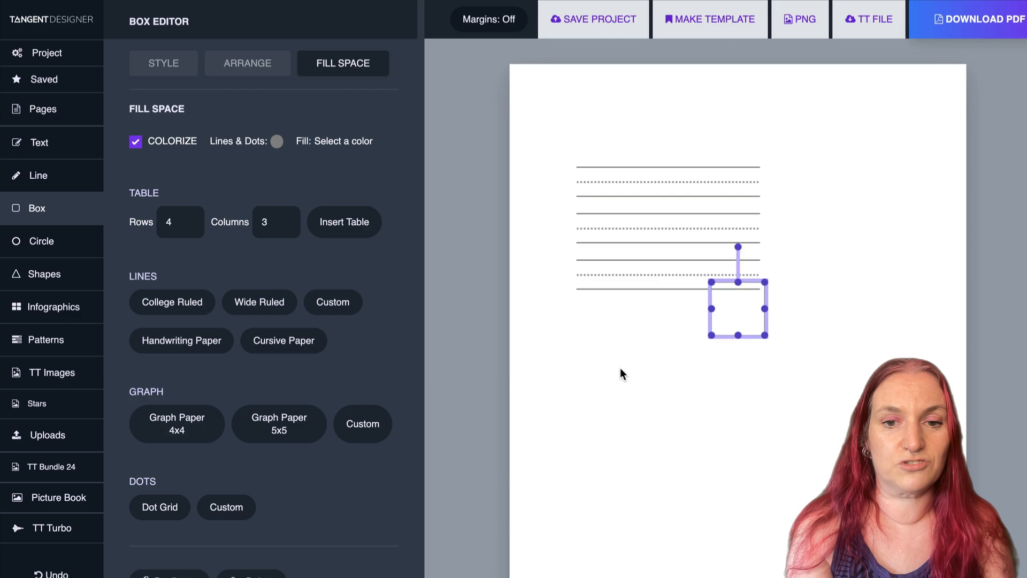
left_click_drag(754, 305, 640, 365)
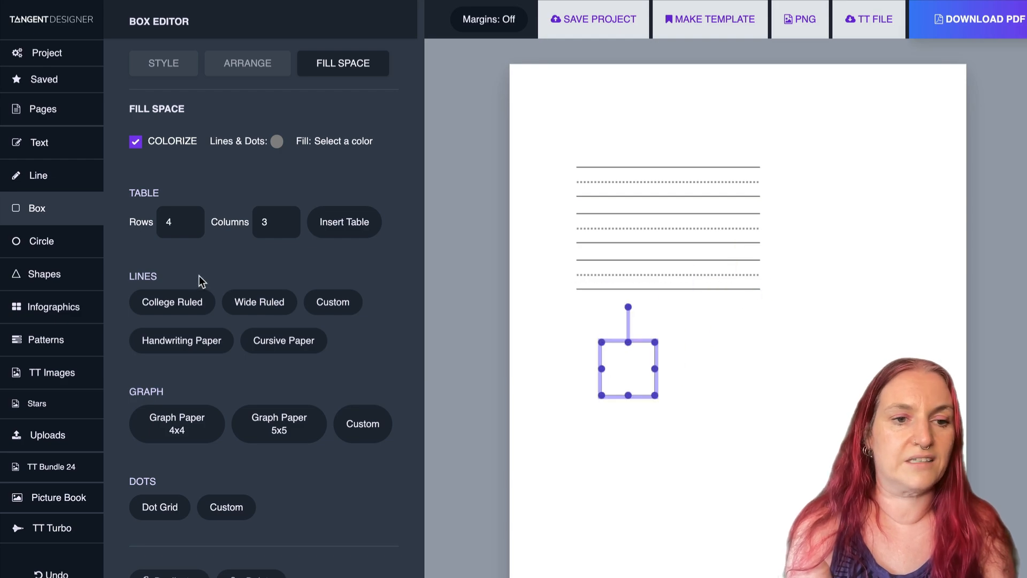
left_click(181, 341)
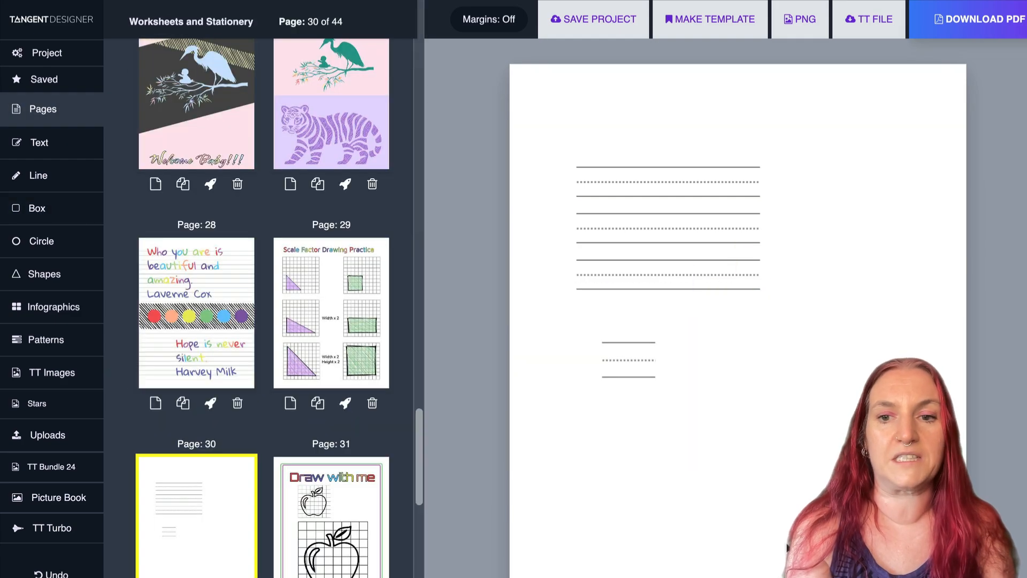
Step: Examine the letter boxes on the Handwriting Practice page 34, and return to page 30
scroll(241, 375, "down", 8)
left_click(184, 517)
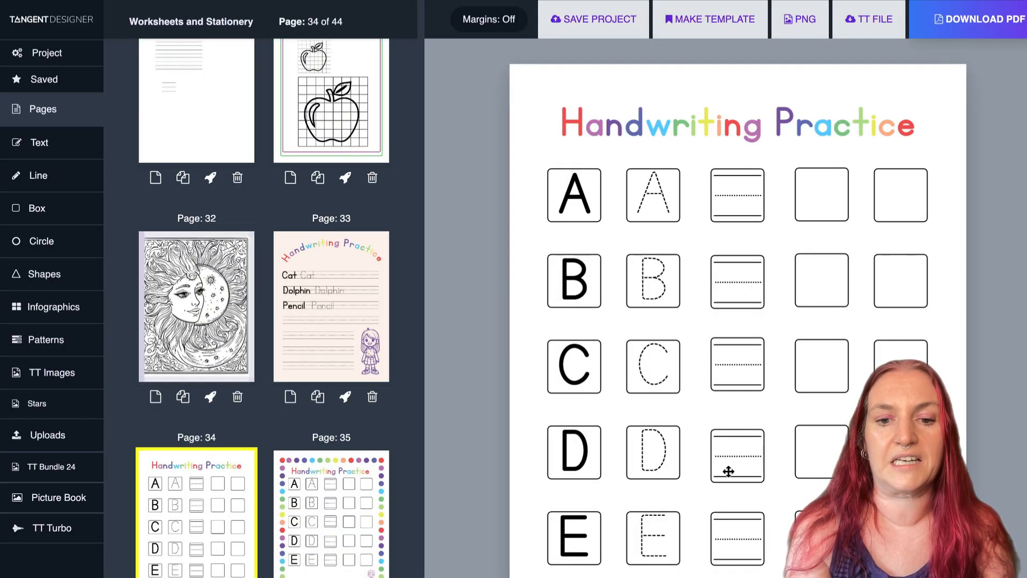
left_click(179, 91)
Step: Add a box below the handwriting lines, enlarge it to a bigger square and fill it with a table of 8 rows and 8 columns
left_click(37, 208)
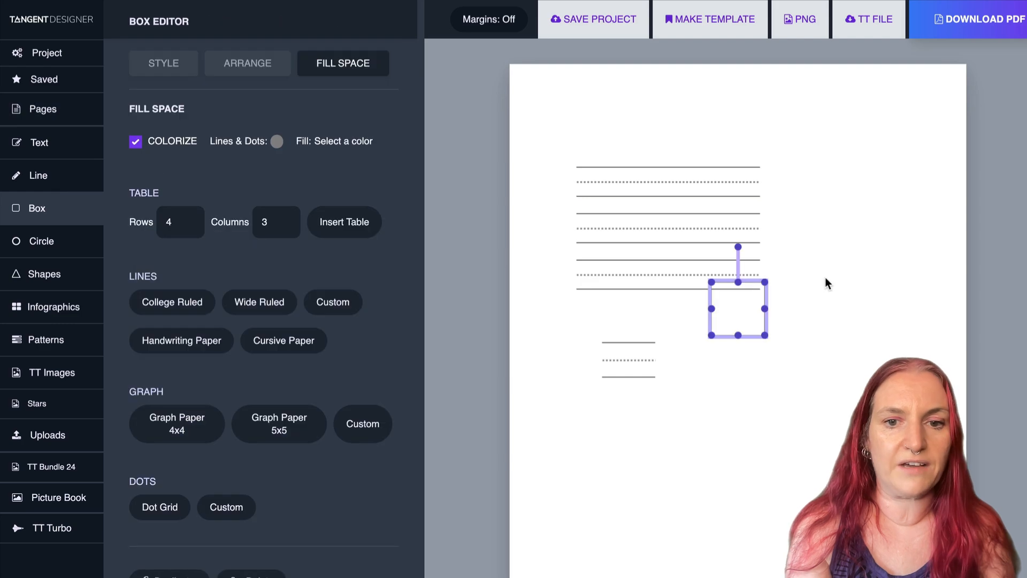
left_click_drag(746, 311, 755, 577)
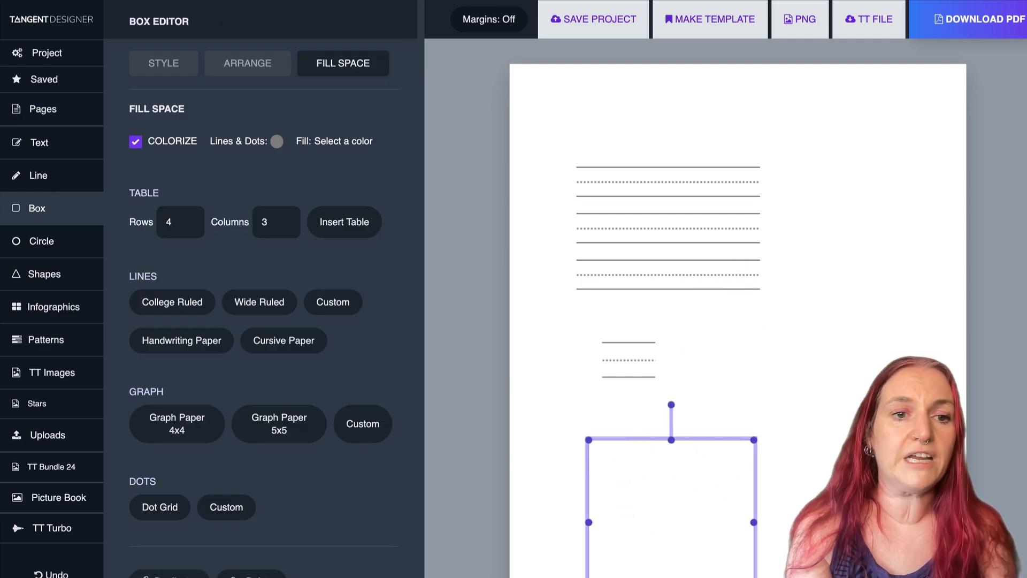
double_click(166, 223)
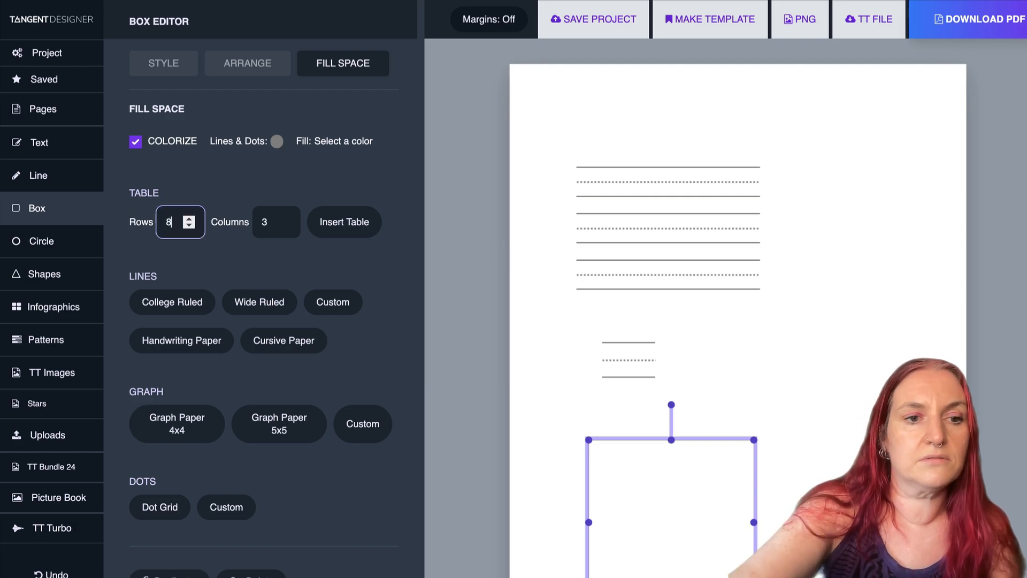
key("Tab")
type("8")
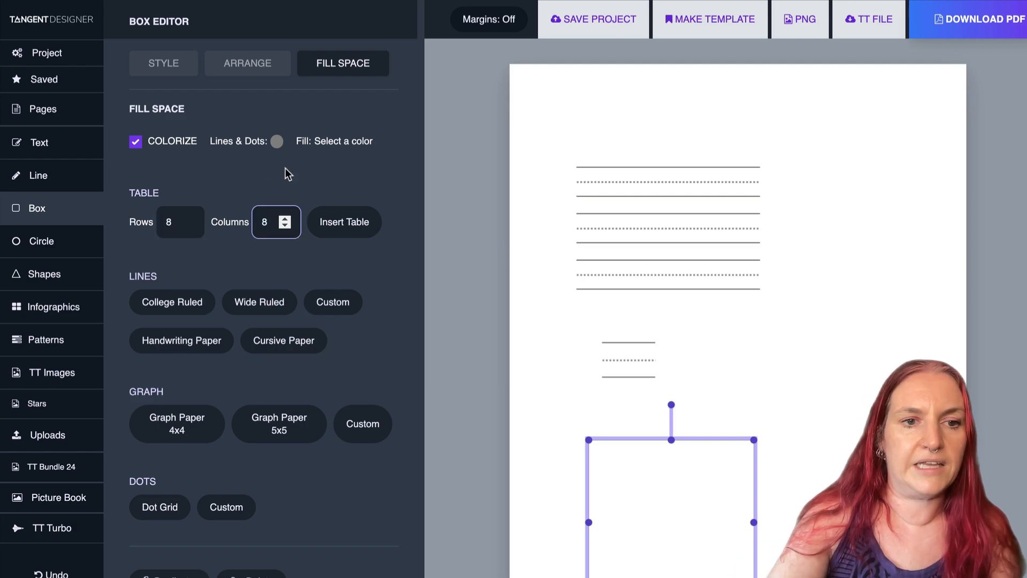
left_click(377, 224)
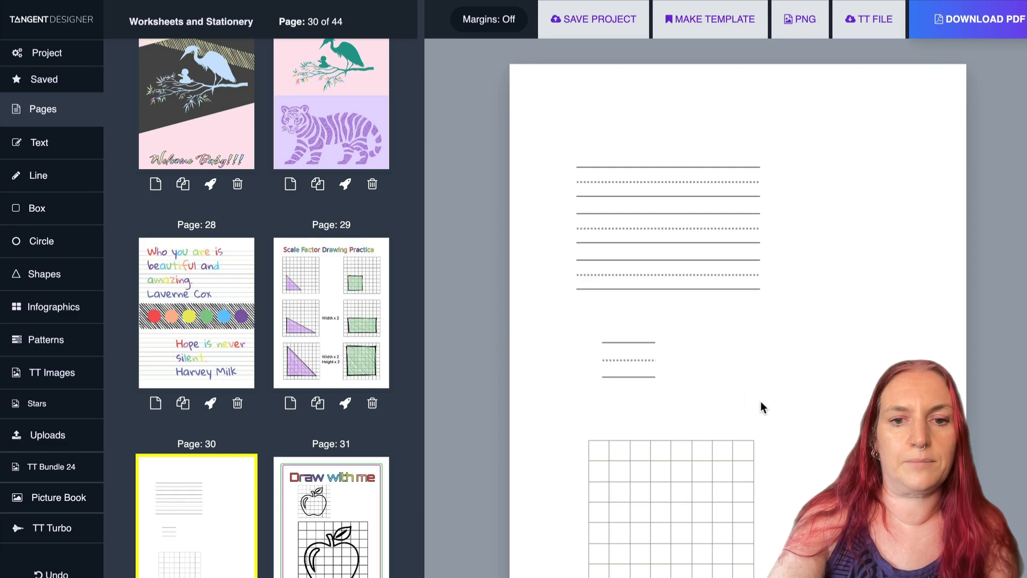
Step: Delete all the handwriting lines and move the whole 8 by 8 grid to the page's upper left corner
left_click_drag(821, 402, 509, 123)
key("Delete")
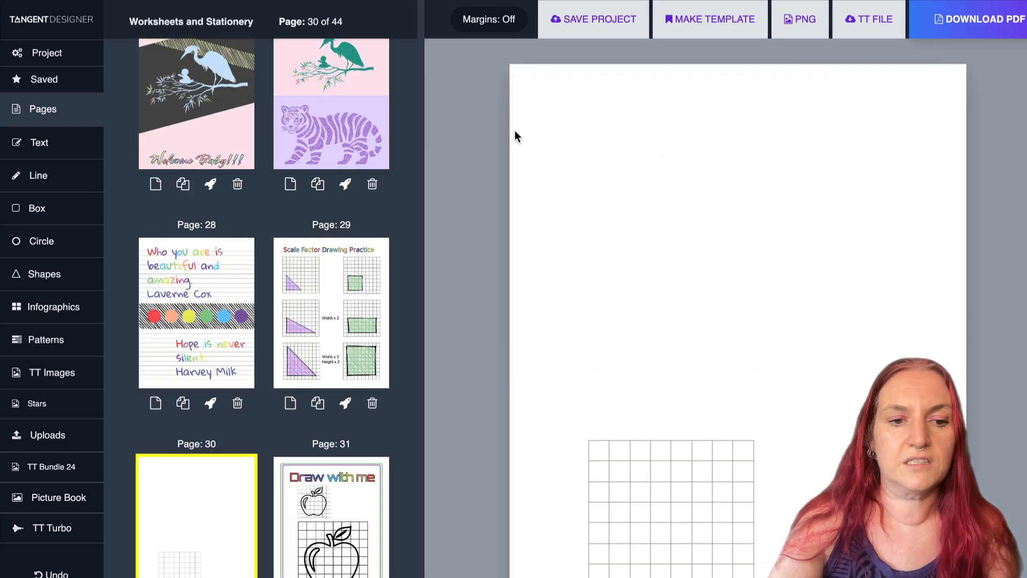
left_click_drag(787, 576, 536, 383)
left_click_drag(685, 528, 646, 222)
left_click(647, 266)
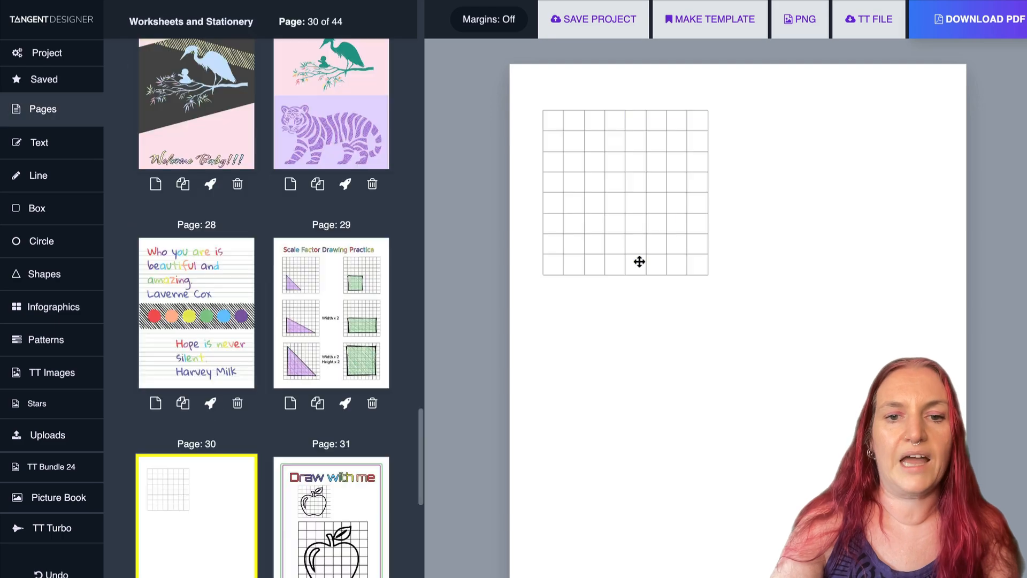
Step: Duplicate the whole grid directly below the original and scale the copy up proportionally to nearly twice the size
left_click(622, 249)
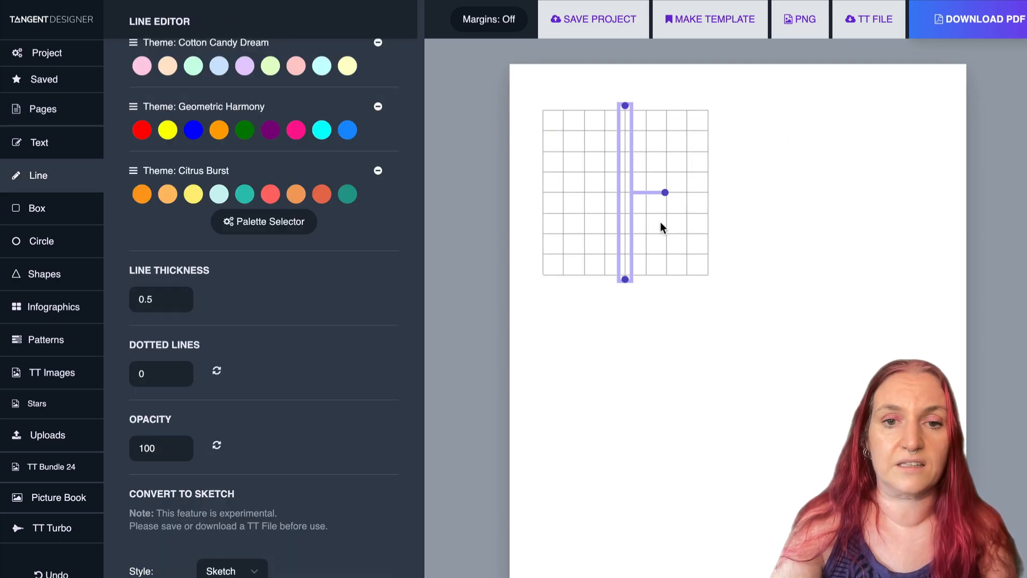
left_click(896, 326)
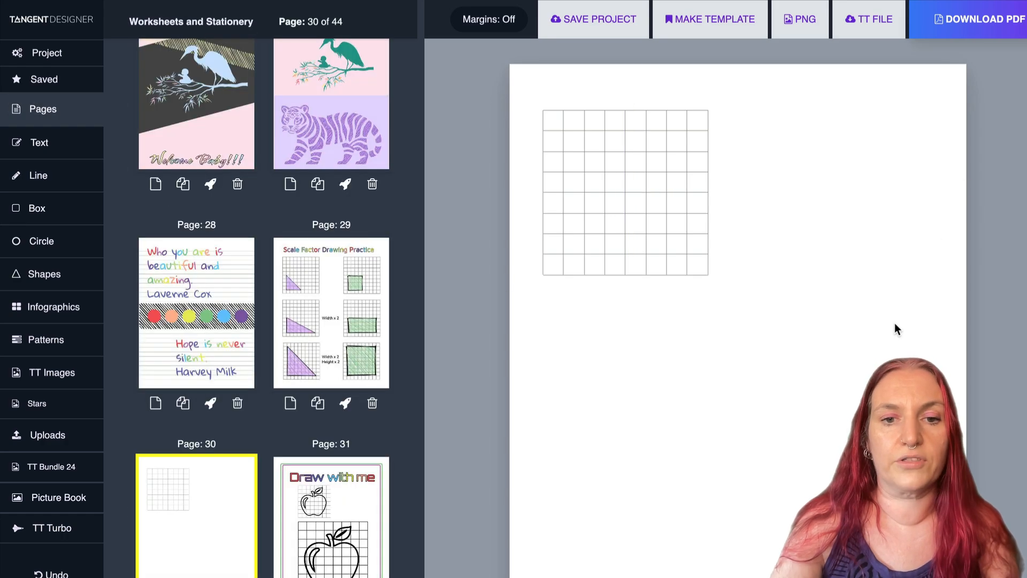
left_click_drag(764, 321, 483, 69)
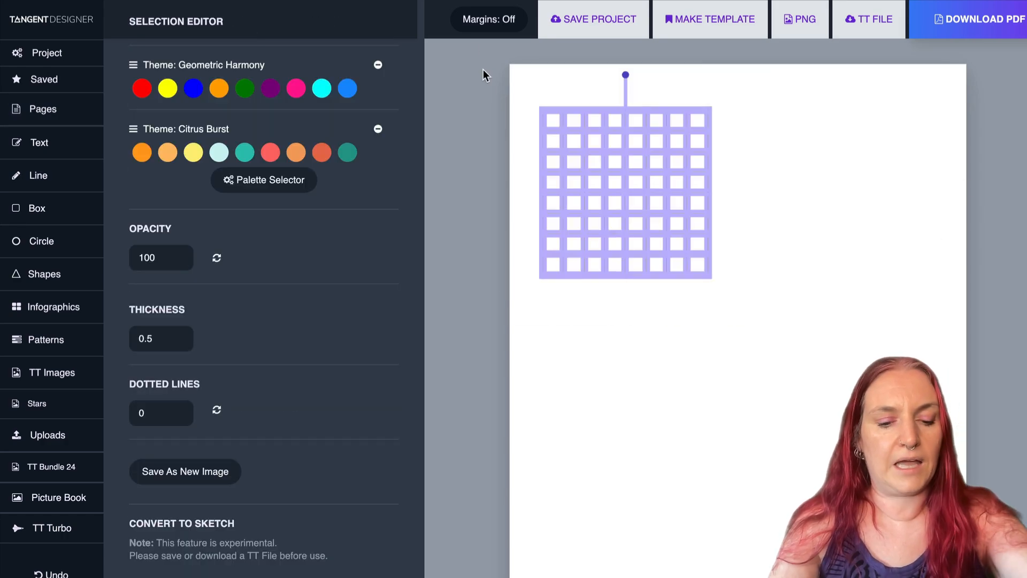
left_click_drag(621, 179, 660, 395)
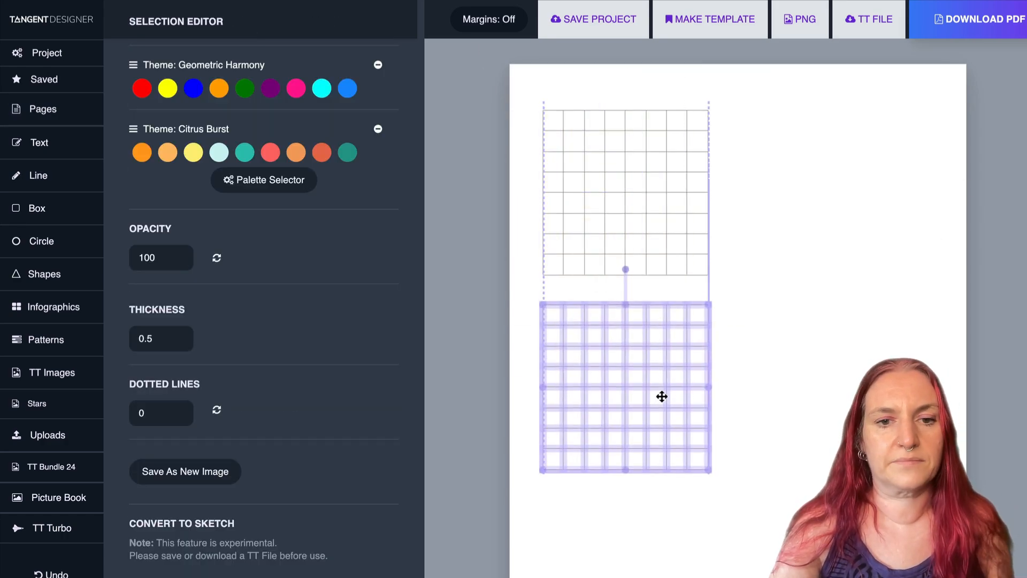
left_click_drag(711, 475, 854, 577)
left_click(821, 159)
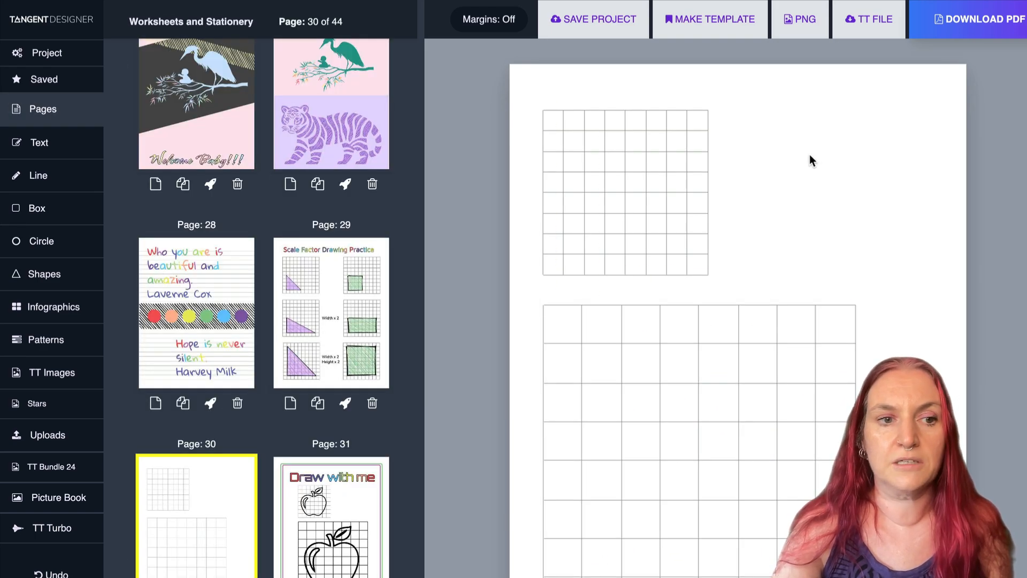
Step: Insert the line-art portrait of a woman from TT Bundle 25 and scale it down to fit inside the small grid
left_click(37, 469)
scroll(373, 135, "up", 5)
left_click(174, 234)
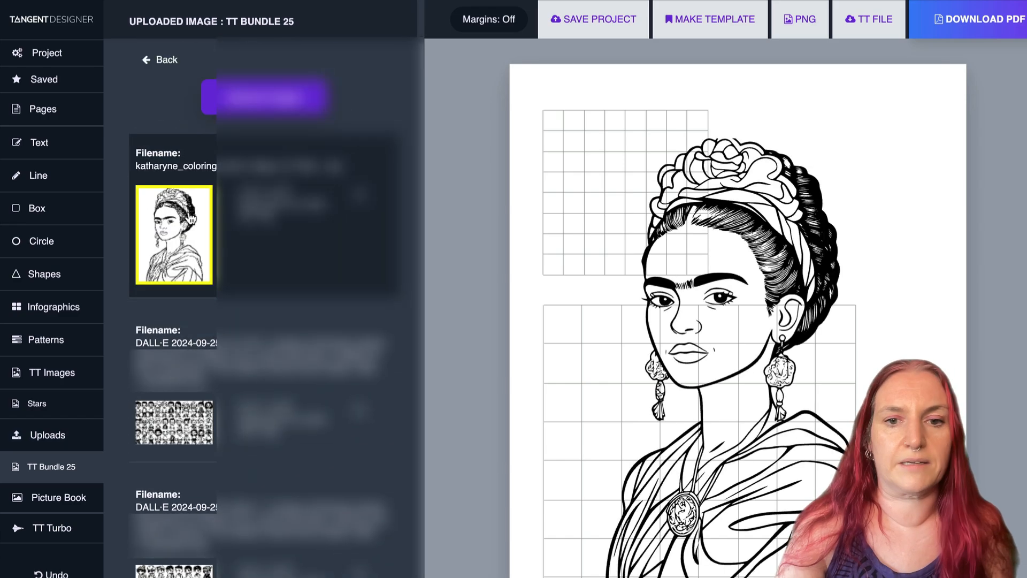
left_click(854, 217)
left_click_drag(905, 138, 699, 369)
mouse_move(639, 431)
left_mouse_down()
mouse_move(631, 106)
mouse_move(643, 125)
left_mouse_up()
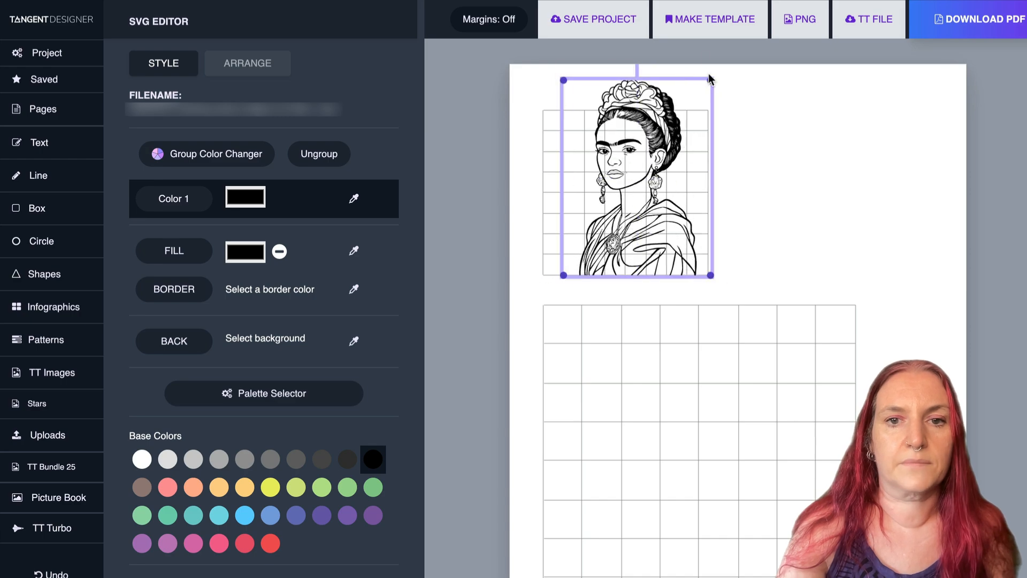
left_click_drag(711, 79, 683, 108)
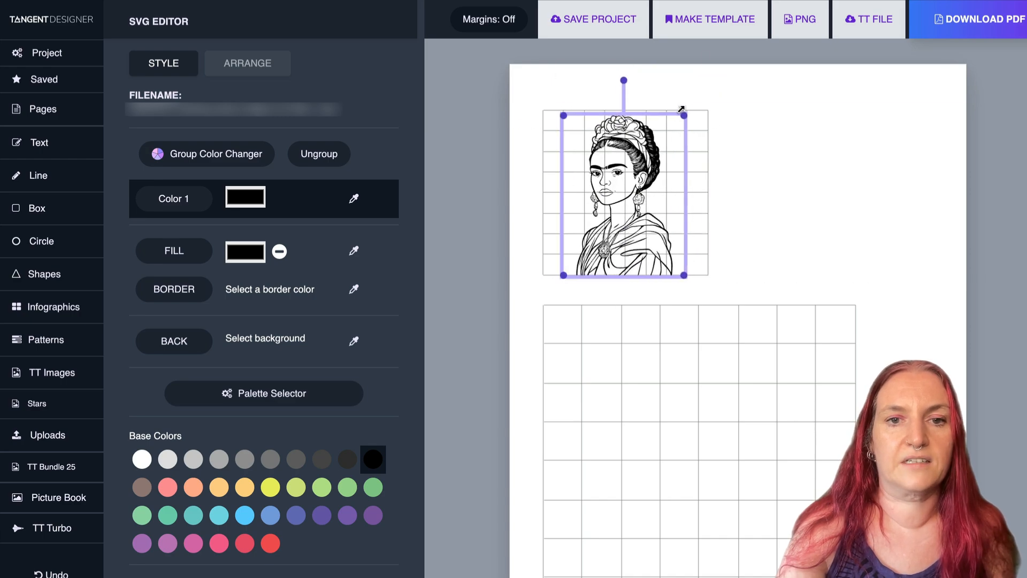
left_click(792, 220)
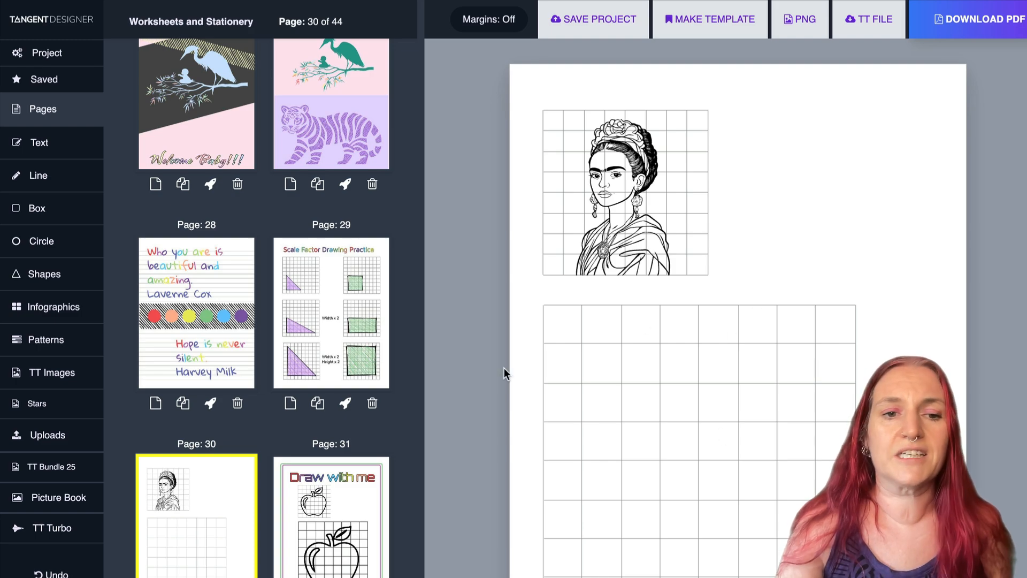
Step: Replace the portrait with a right triangle nearly six squares wide, standing on the small grid's bottom edge one column in
left_click(633, 176)
key("Delete")
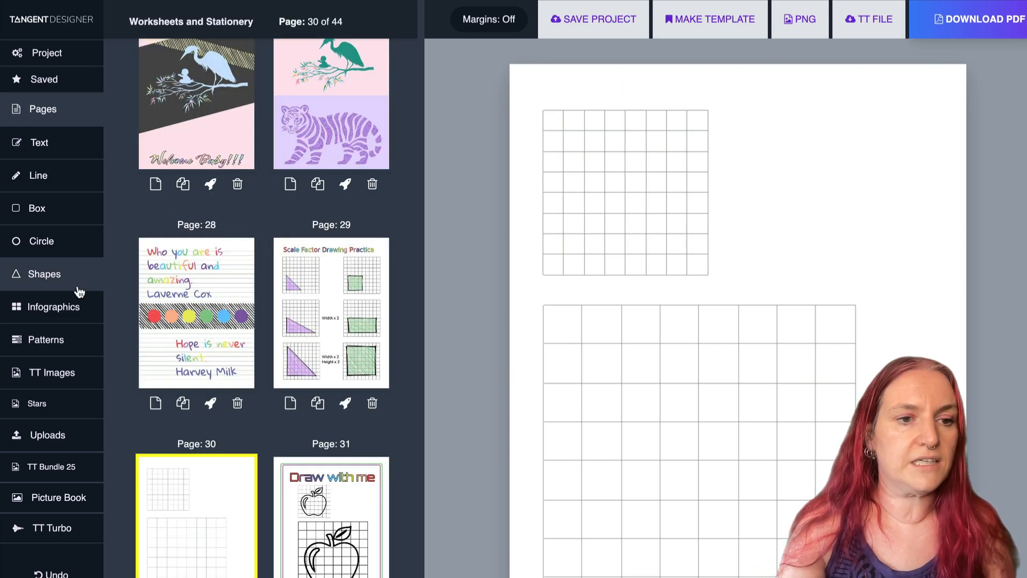
left_click(60, 282)
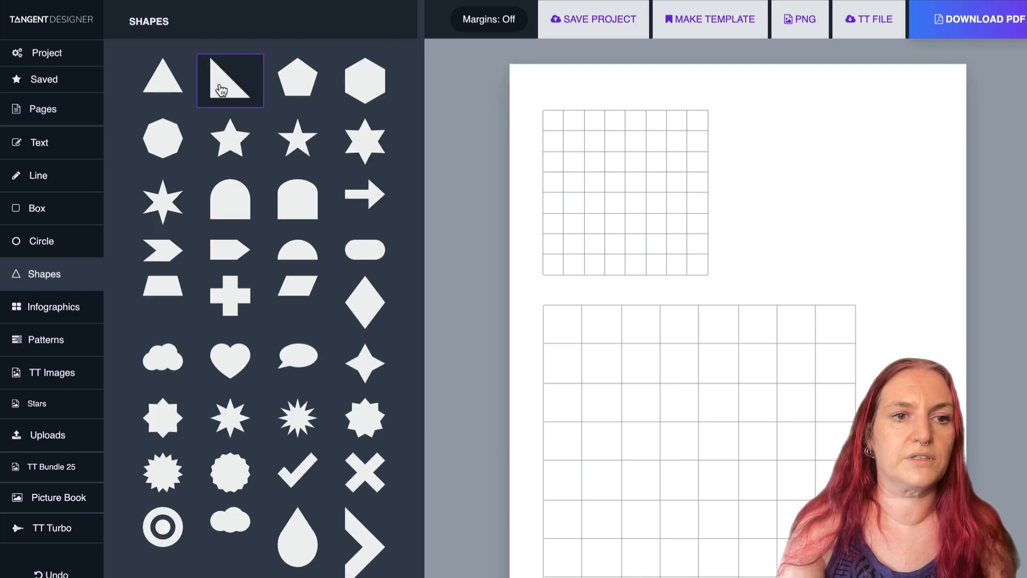
left_click(217, 92)
left_click_drag(655, 261, 624, 254)
left_click_drag(694, 146, 683, 149)
left_click_drag(607, 221, 603, 225)
left_click(798, 213)
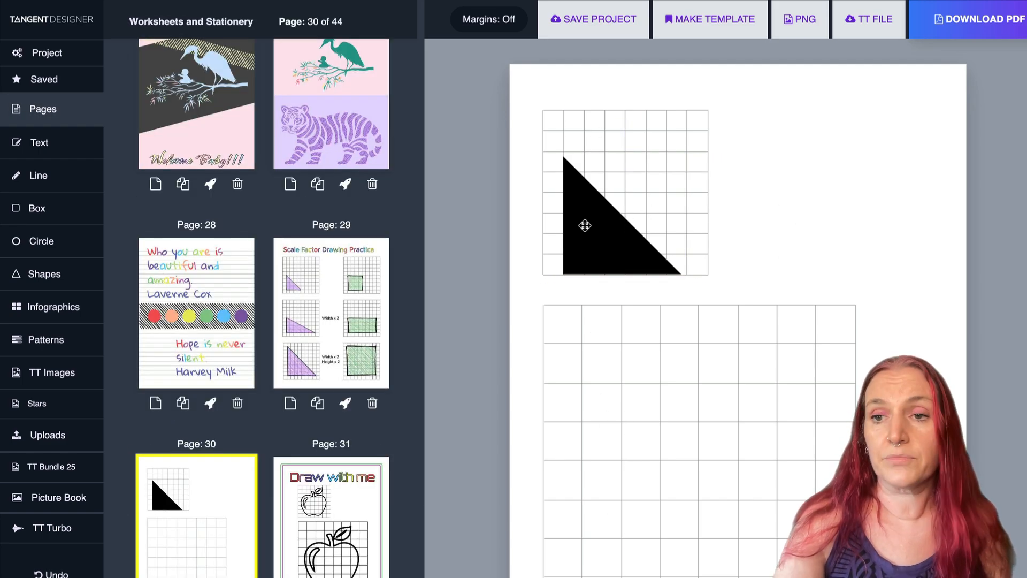
Step: Fill the triangle with the yellow from the Citrus Burst theme and give it a black border
left_click(340, 358)
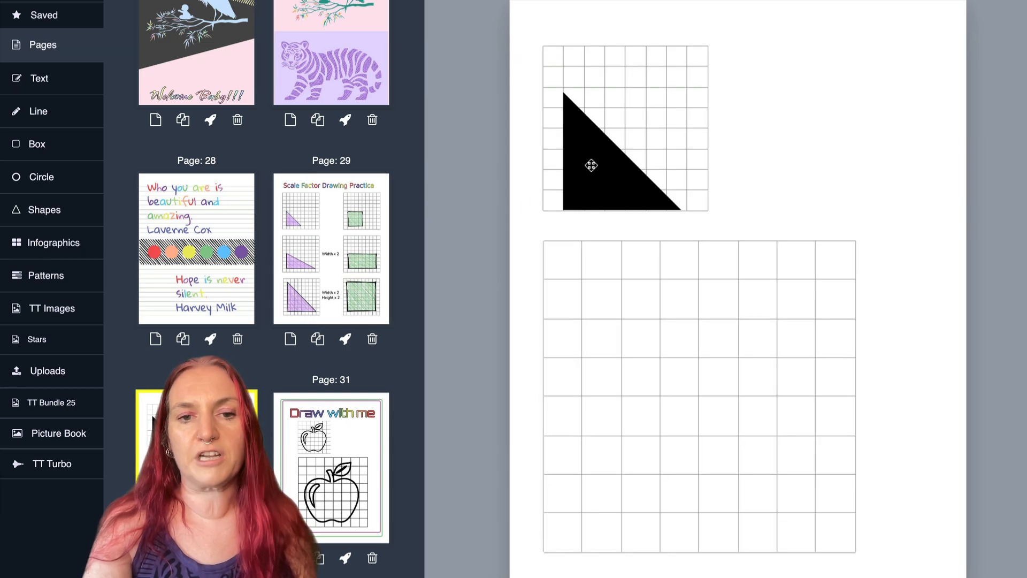
left_click(591, 166)
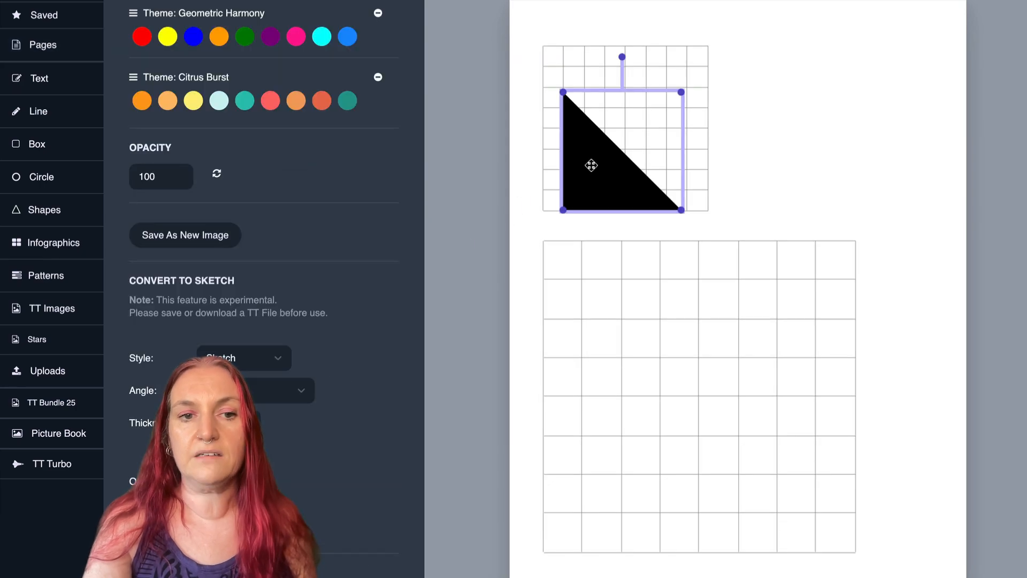
left_click(194, 102)
scroll(211, 246, "up", 10)
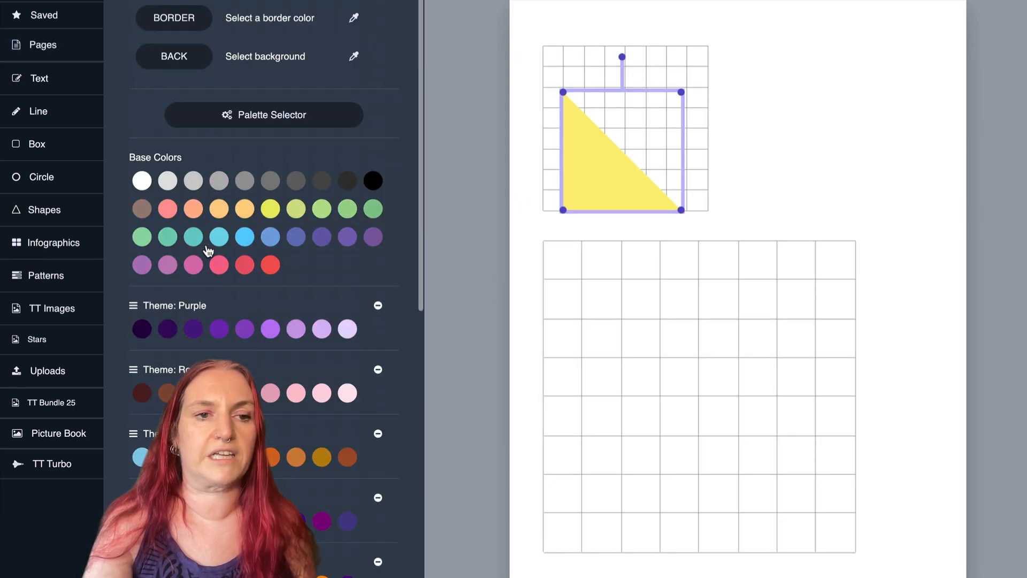
left_click(199, 104)
left_click(373, 261)
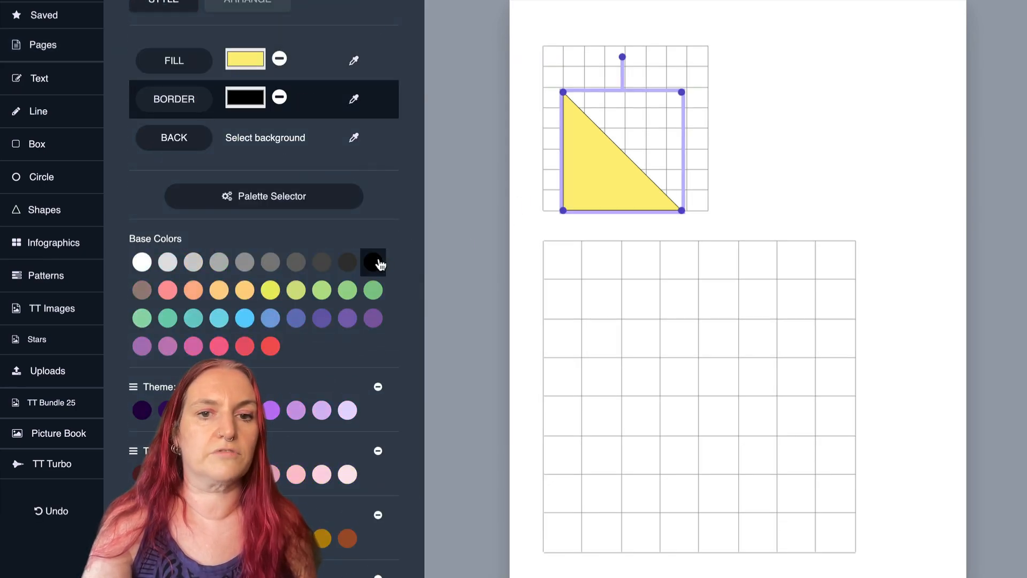
Step: Set the triangle's border thickness to 1.25
scroll(210, 328, "down", 10)
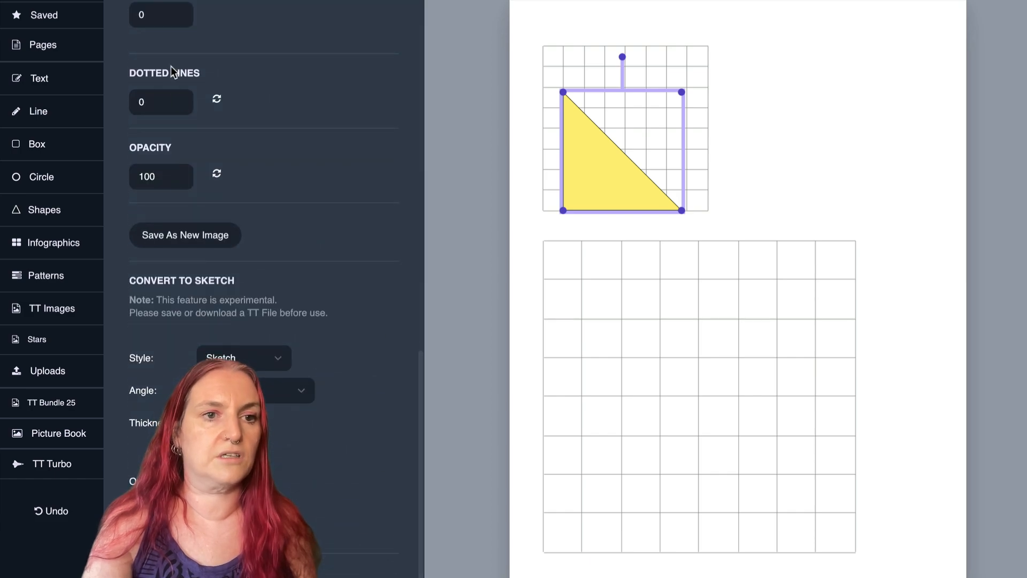
scroll(170, 62, "up", 3)
left_click(178, 111)
left_click(178, 110)
left_click(178, 110)
left_click(178, 111)
left_click(178, 110)
left_click(858, 110)
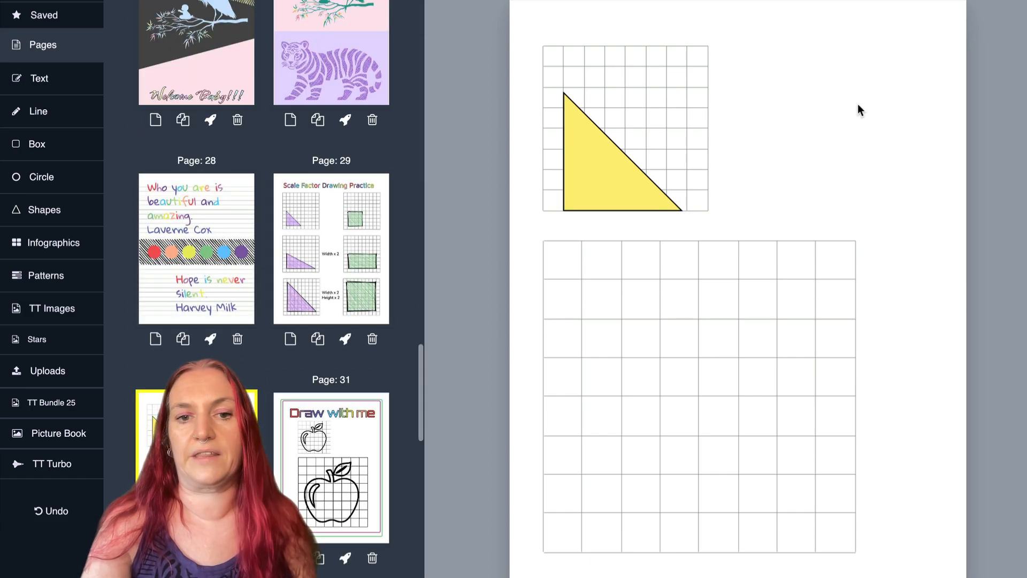
Step: Convert the triangle to a diagonal Sketch style with thickness 1 and an outline of thickness 1
left_click(612, 188)
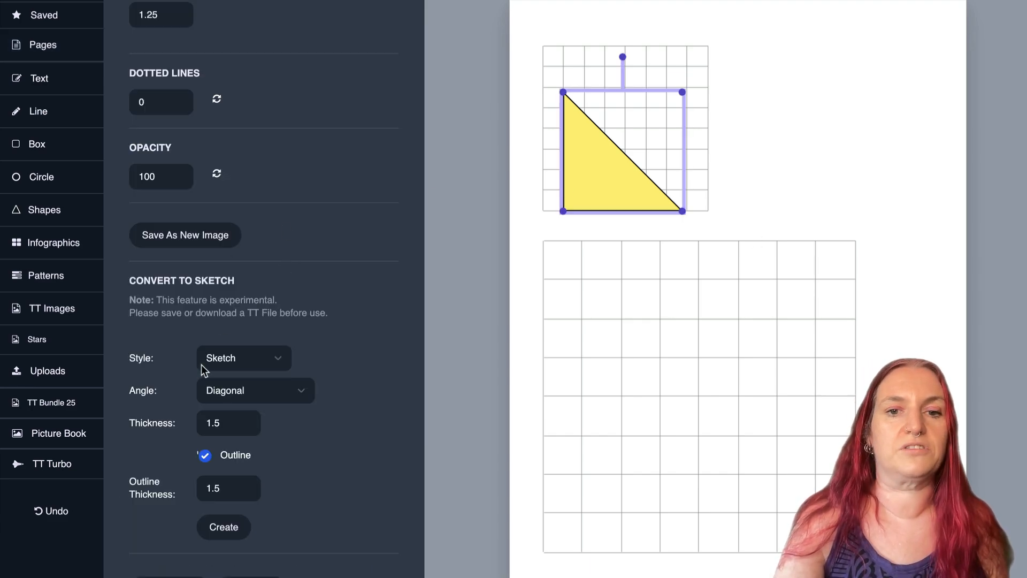
scroll(204, 369, "up", 10)
scroll(151, 15, "down", 10)
scroll(151, 15, "down", 1)
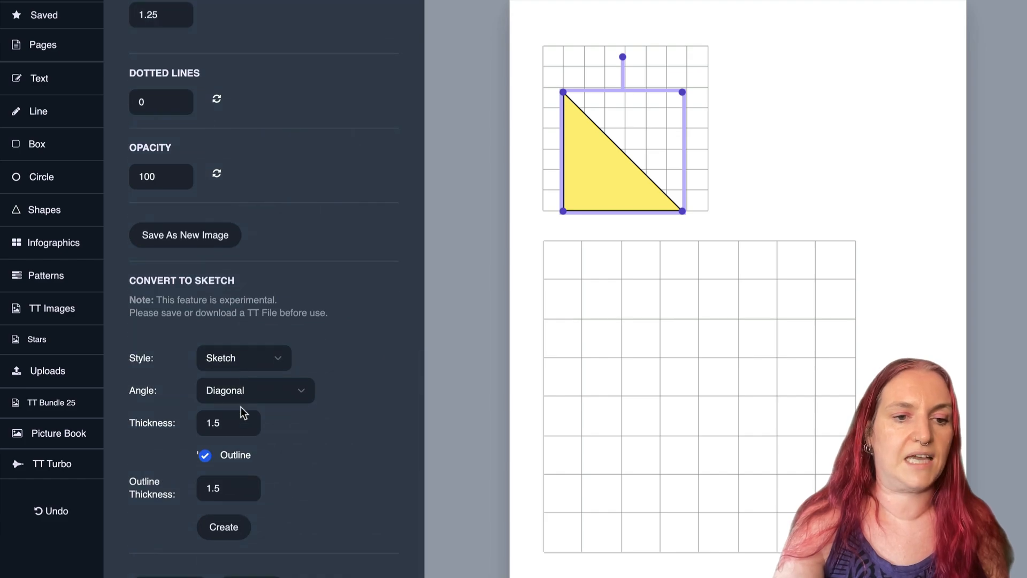
double_click(231, 423)
type(".5")
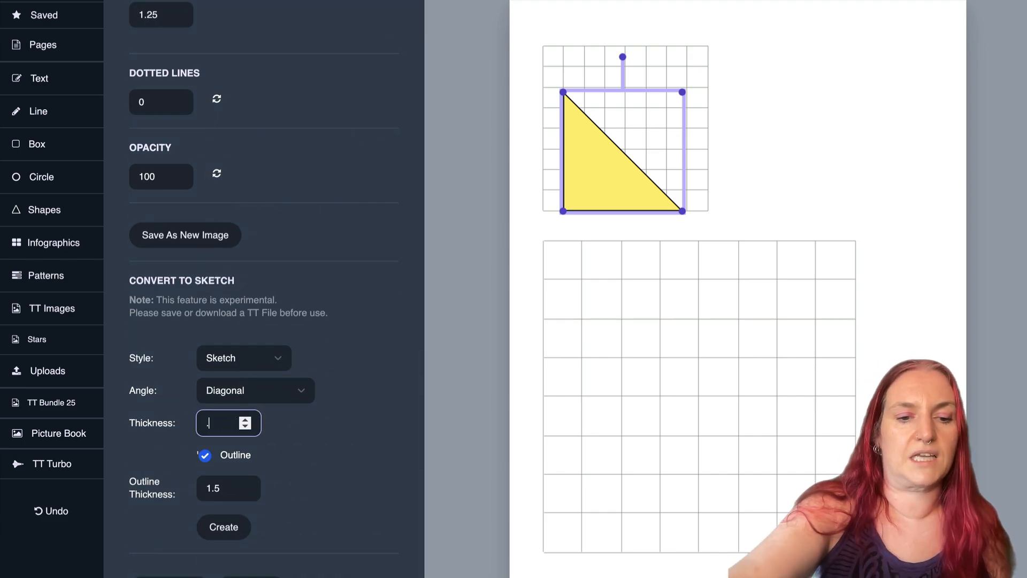
key("BackSpace")
type("1")
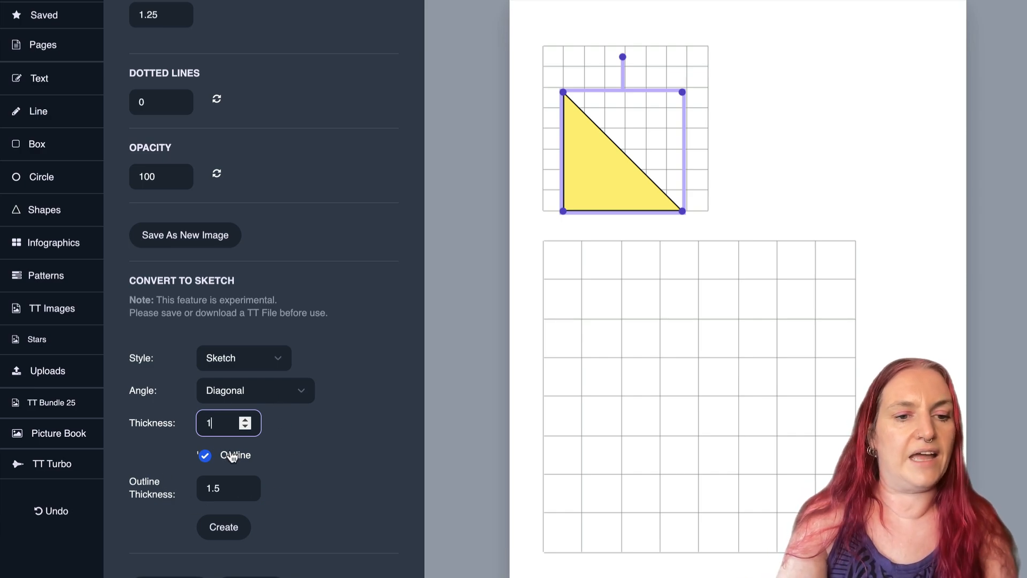
double_click(214, 488)
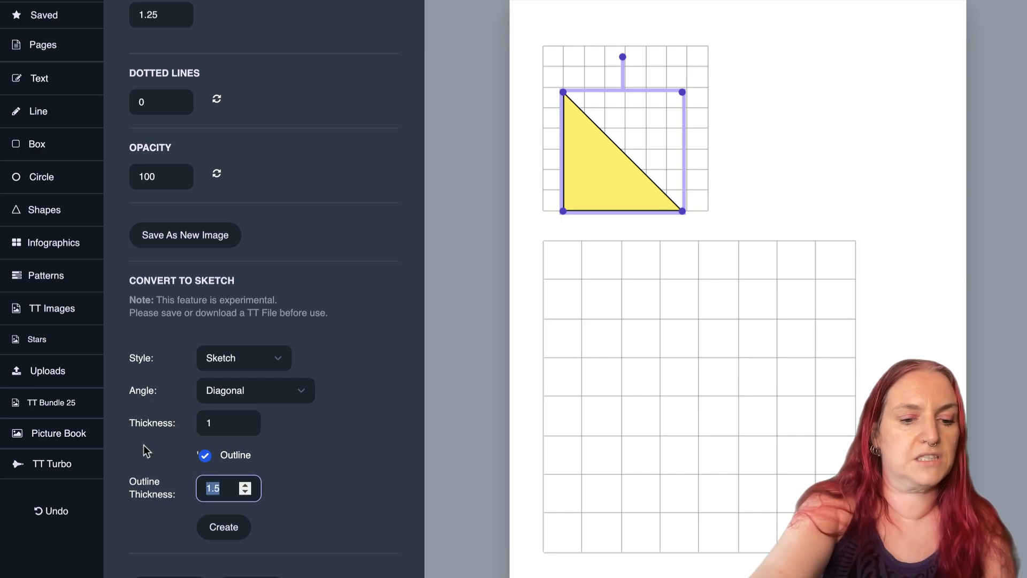
type("1")
left_click(224, 527)
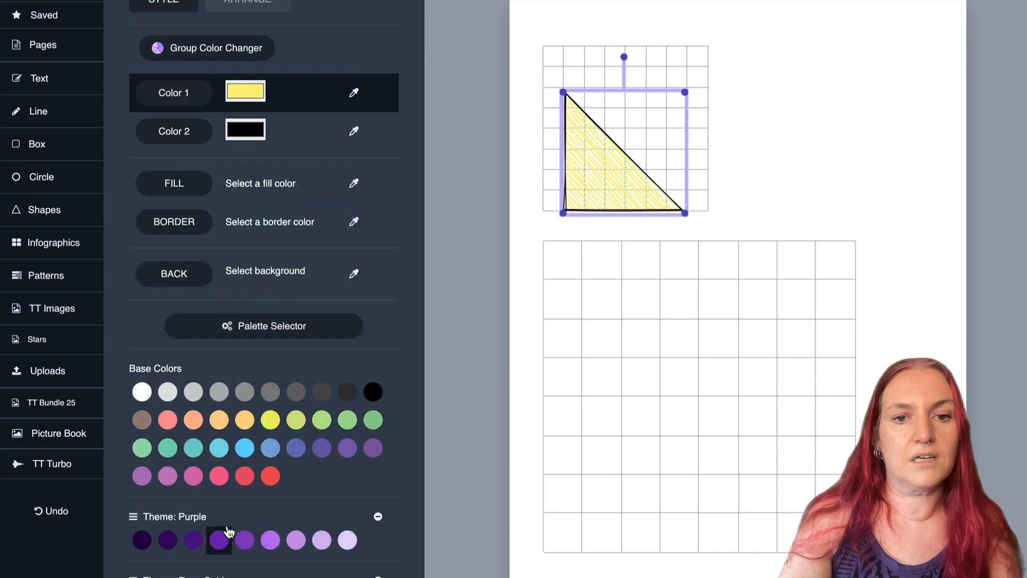
Step: Convert the large grid to Sketch style with a line thickness of 1.25
left_click(809, 171)
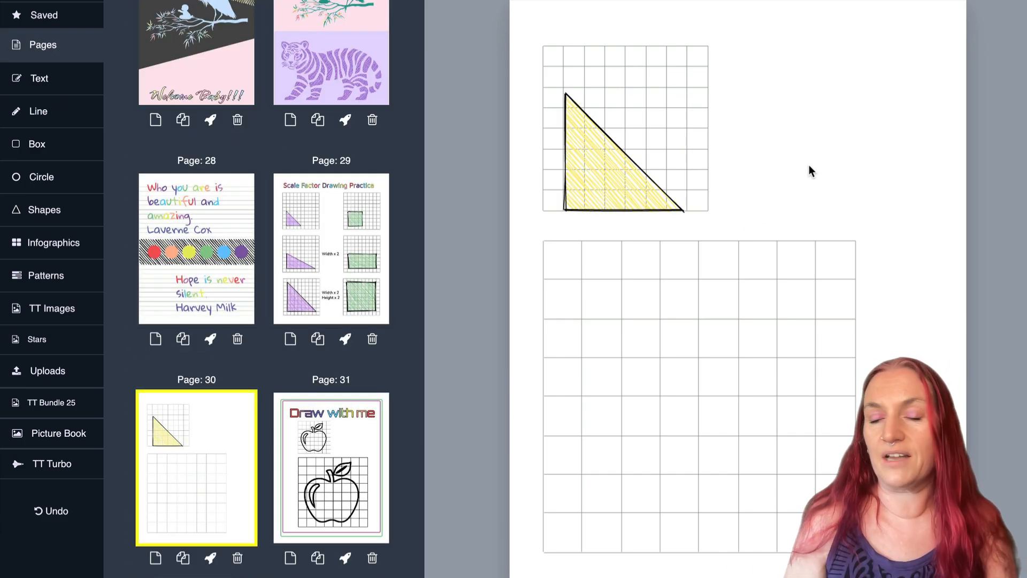
scroll(809, 165, "down", 2)
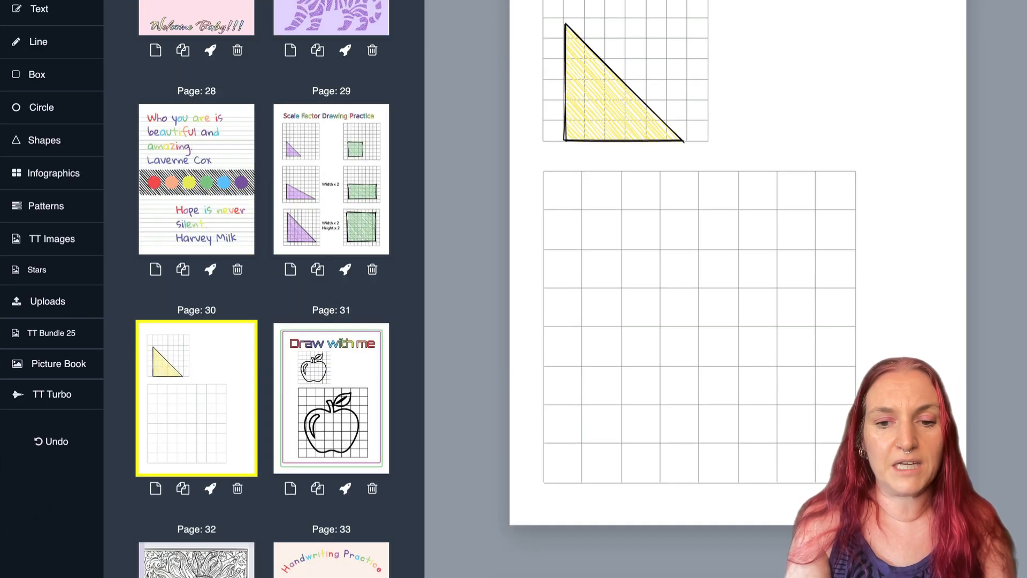
left_click_drag(908, 498, 475, 143)
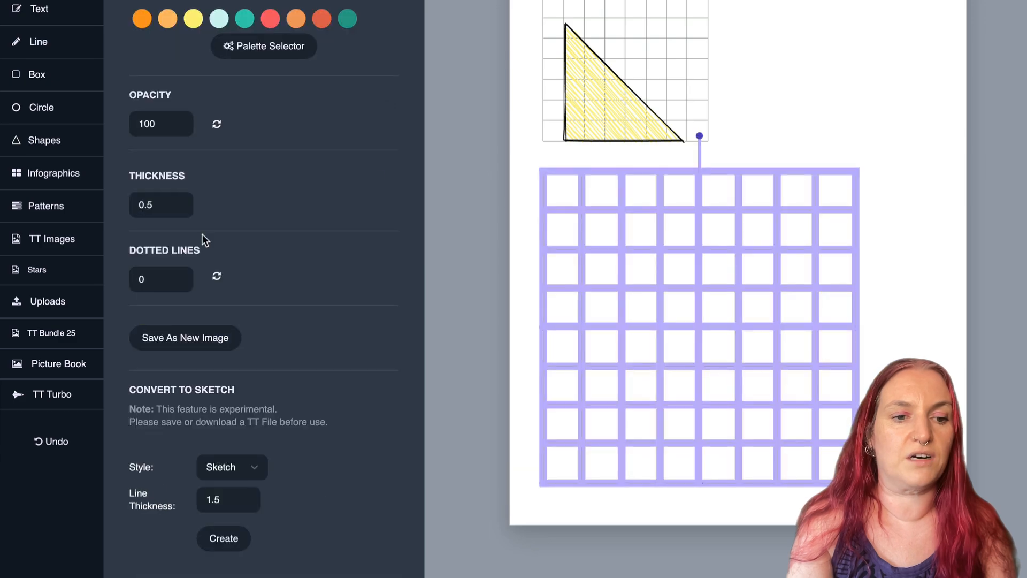
left_click(245, 503)
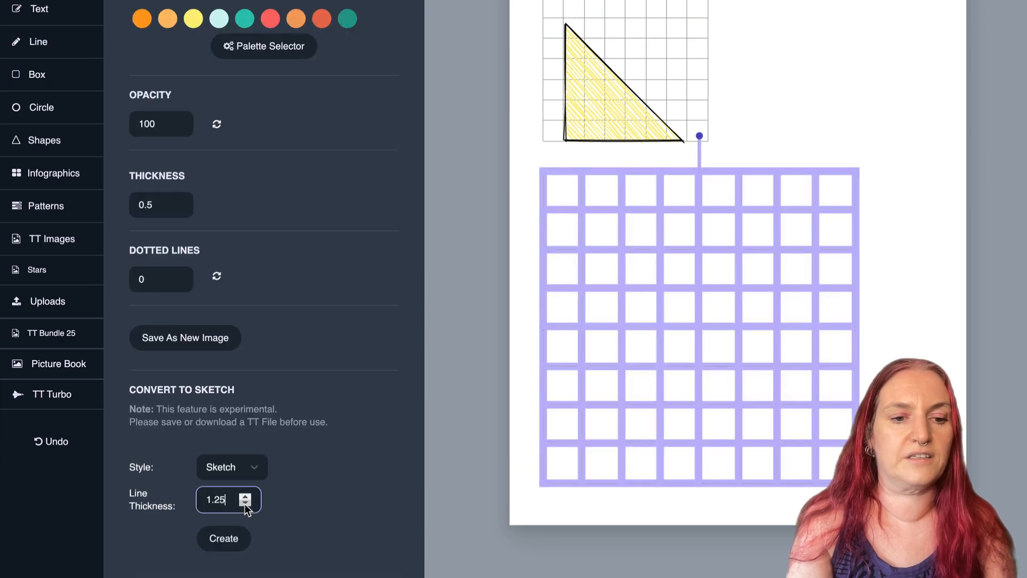
left_click(224, 538)
left_click(927, 58)
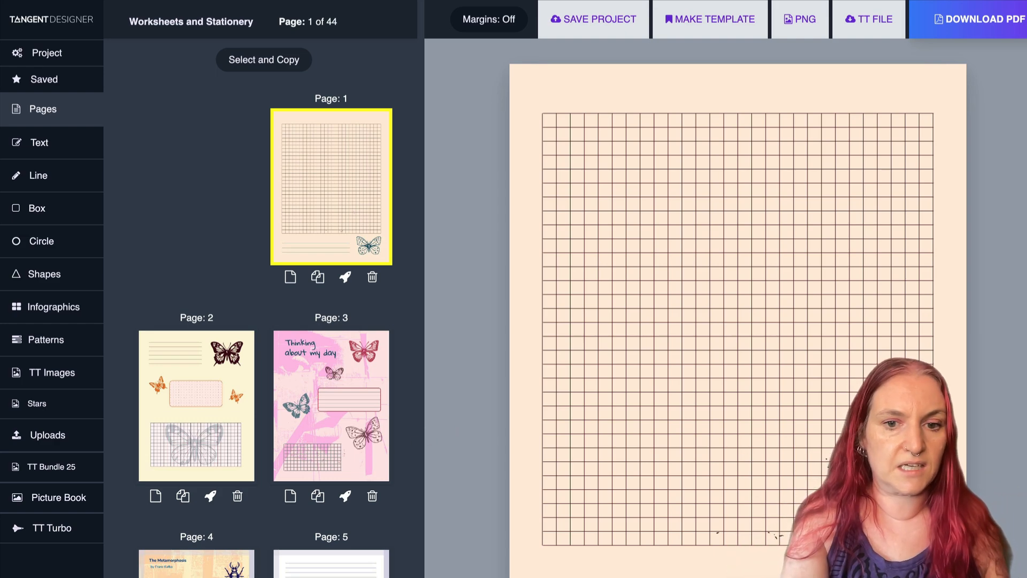
Step: Add a blank page after page 1, show its margins, and fill a large box on its upper part with 5x5 graph paper
left_click(285, 281)
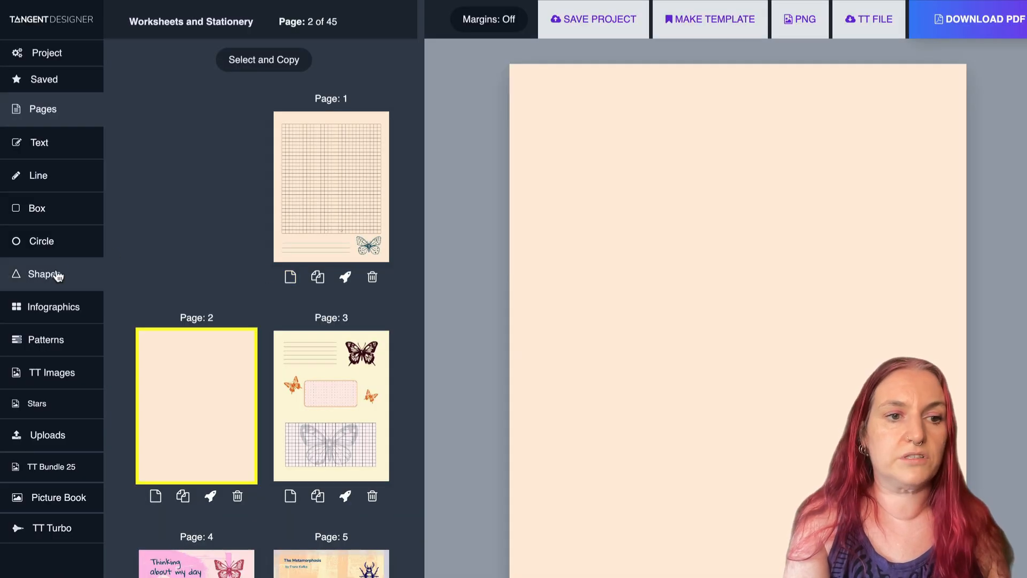
left_click(46, 210)
left_click_drag(736, 302, 940, 501)
left_click(512, 19)
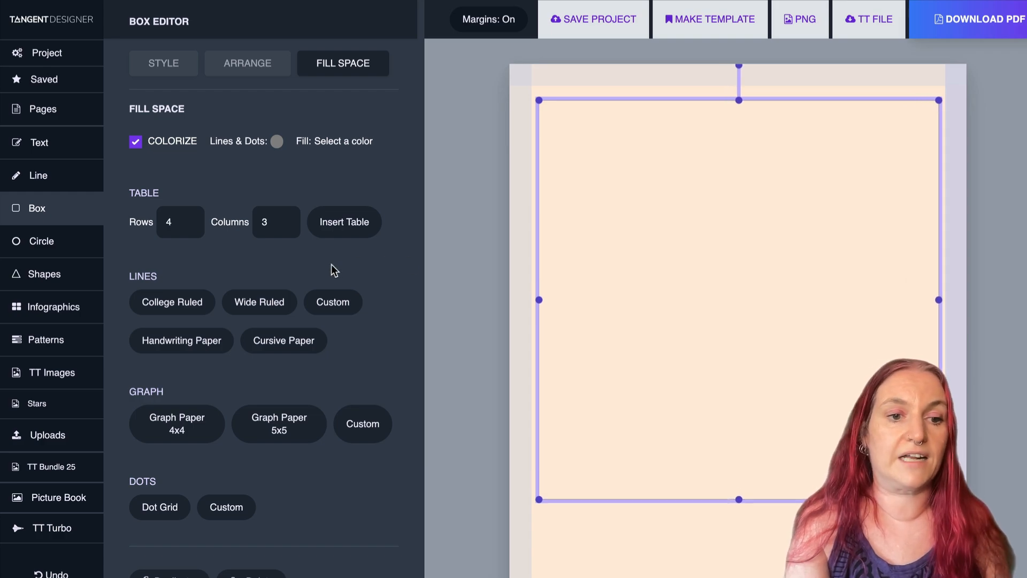
left_click(277, 433)
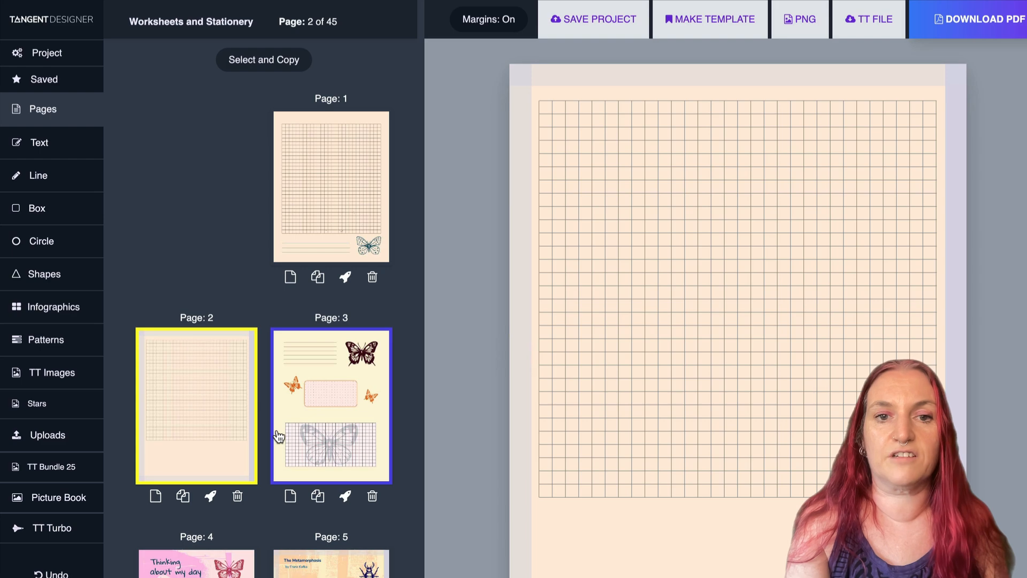
key("l")
key("Escape")
left_click(784, 546)
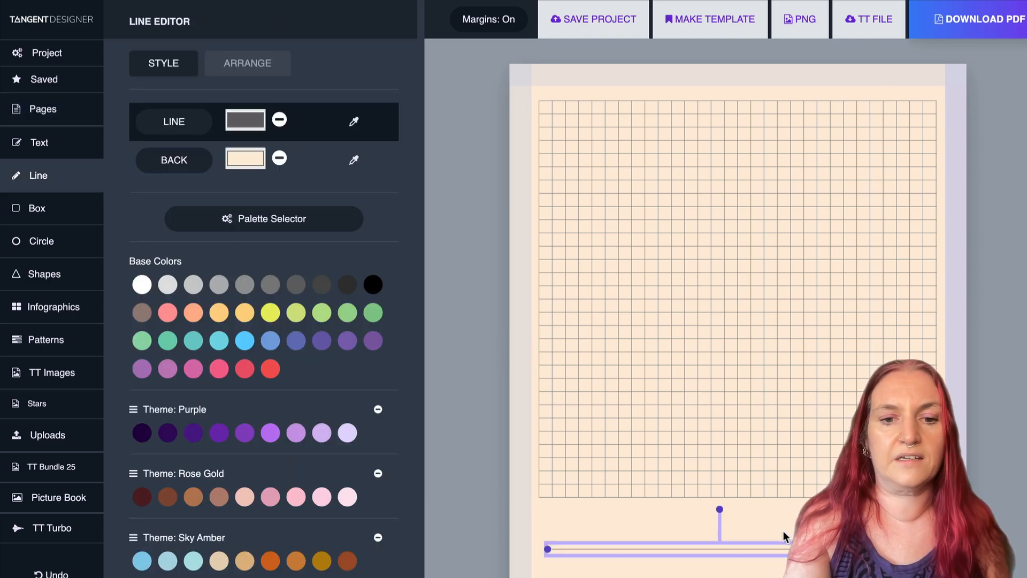
key("Delete")
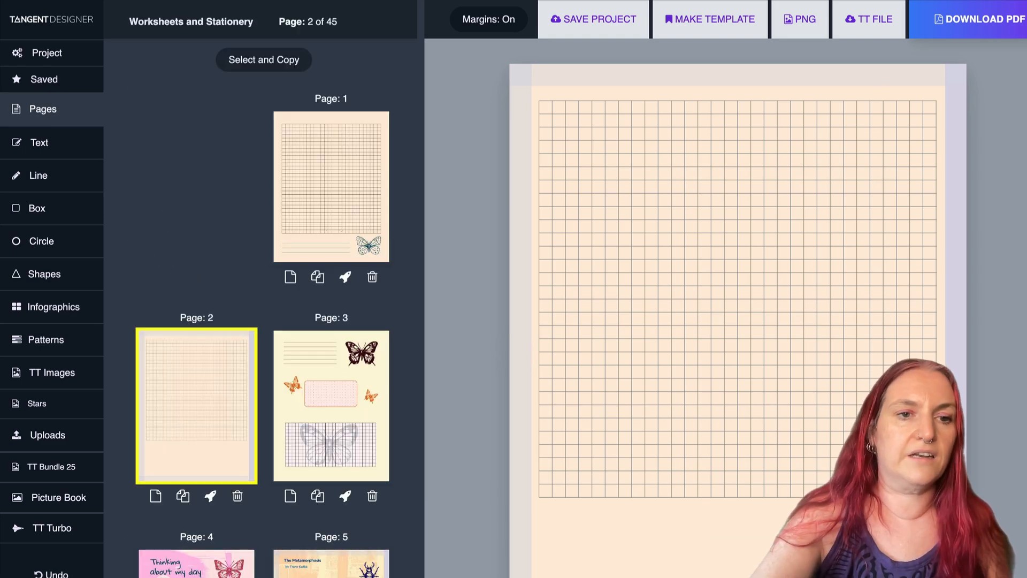
Step: Draw a wide box below the graph paper grid and fill it with Handwriting Paper lines
left_click(38, 211)
left_click_drag(739, 318, 937, 550)
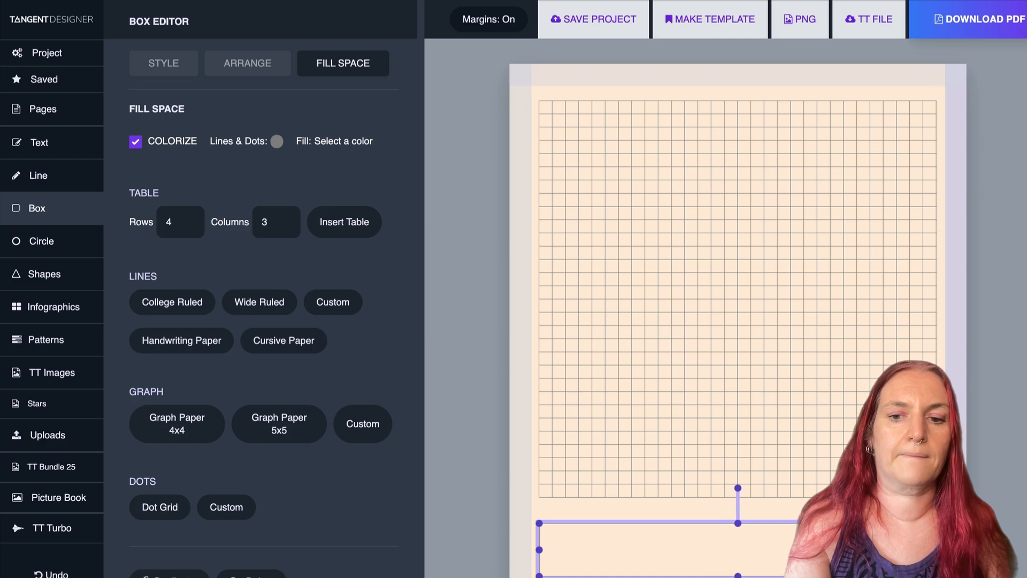
left_click(198, 300)
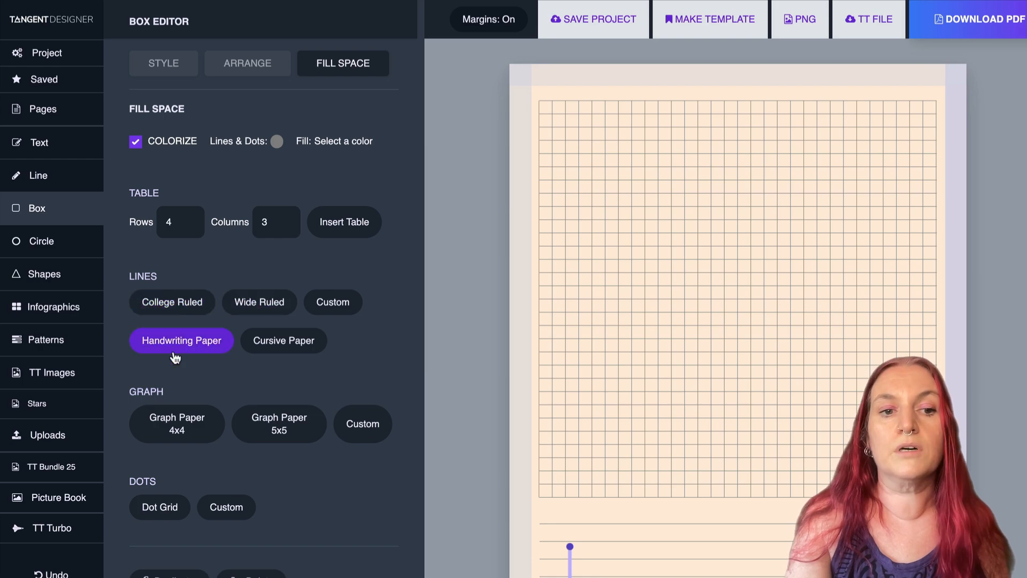
left_click(328, 304)
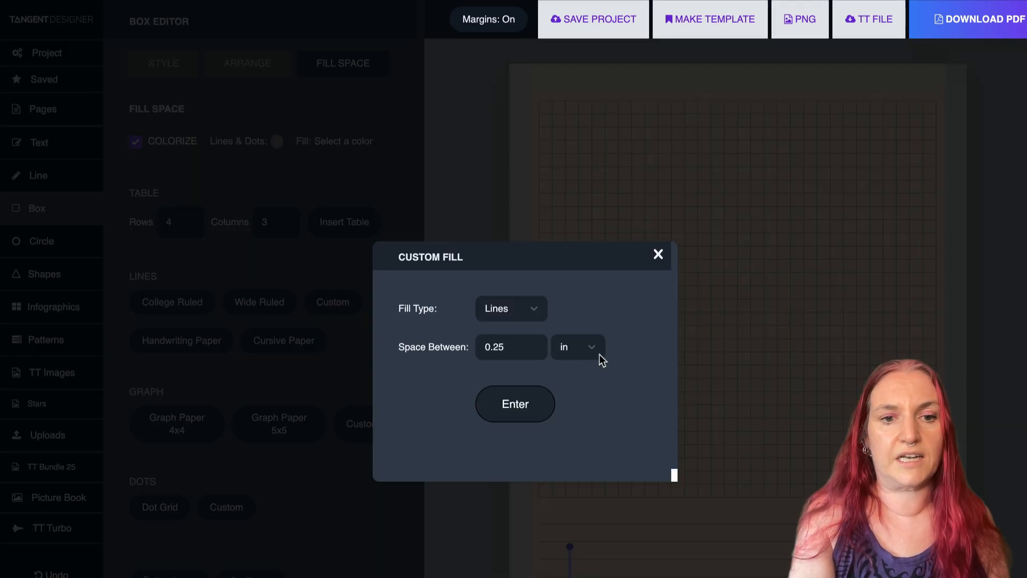
left_click(659, 256)
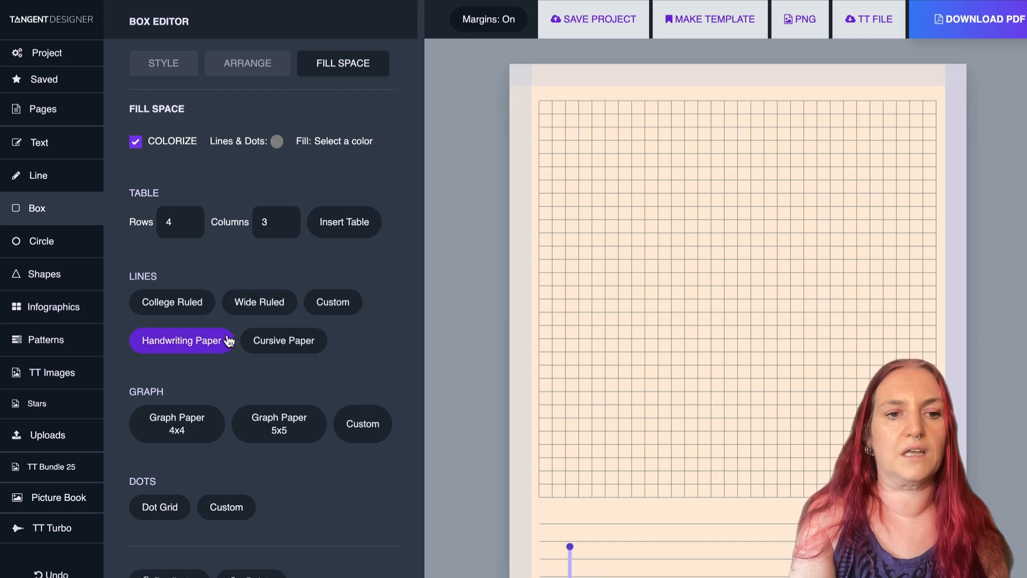
left_click(182, 341)
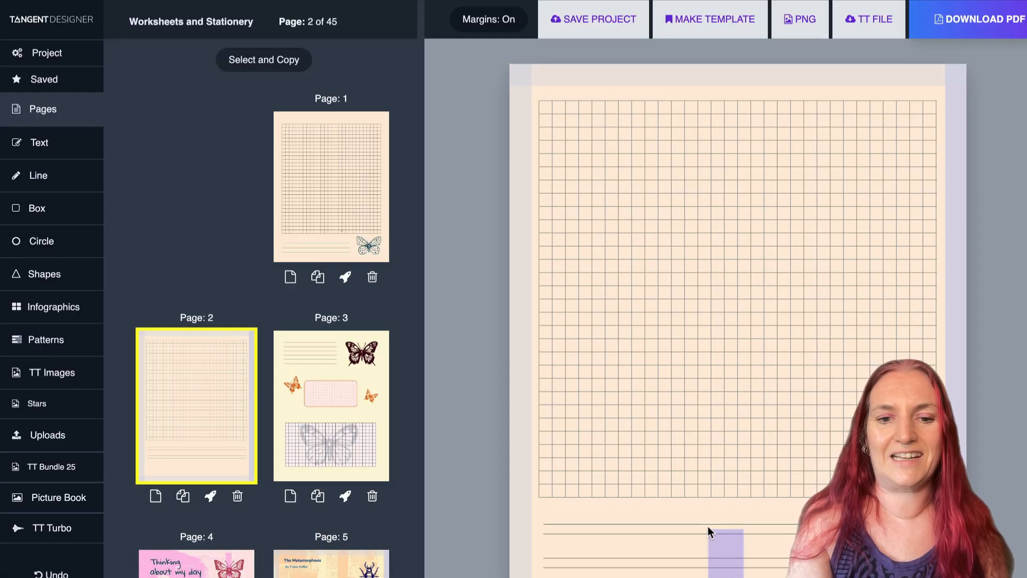
Step: Select the handwriting lines and shift them slightly down, away from the graph paper grid
left_click(701, 537)
left_click_drag(705, 561, 706, 554)
left_click(706, 574)
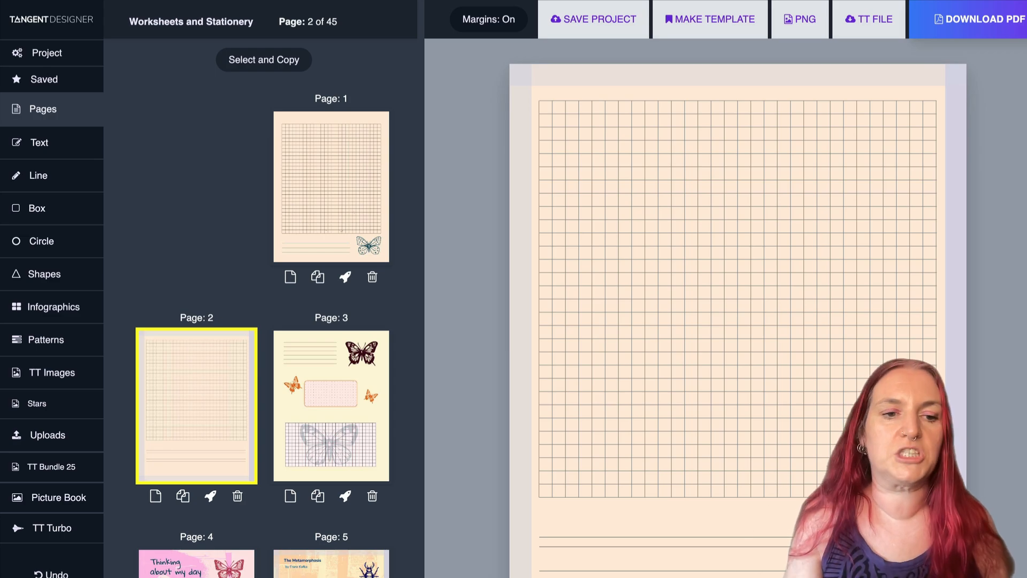
Step: Examine the Frida Kahlo worksheets on pages 38, 39 and 41, including the text blocks and the background line patterns
scroll(331, 396, "down", 9)
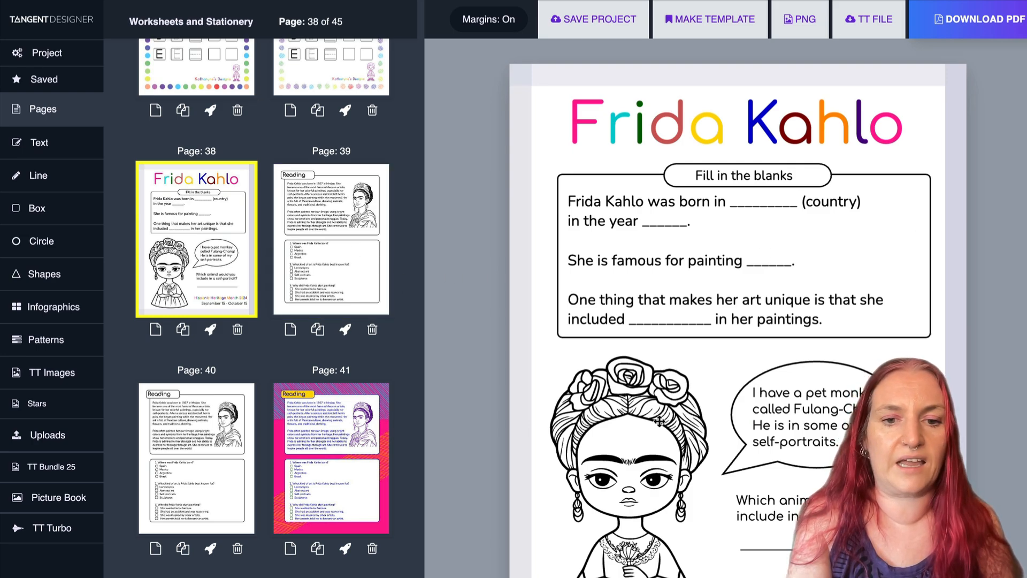
left_click(339, 260)
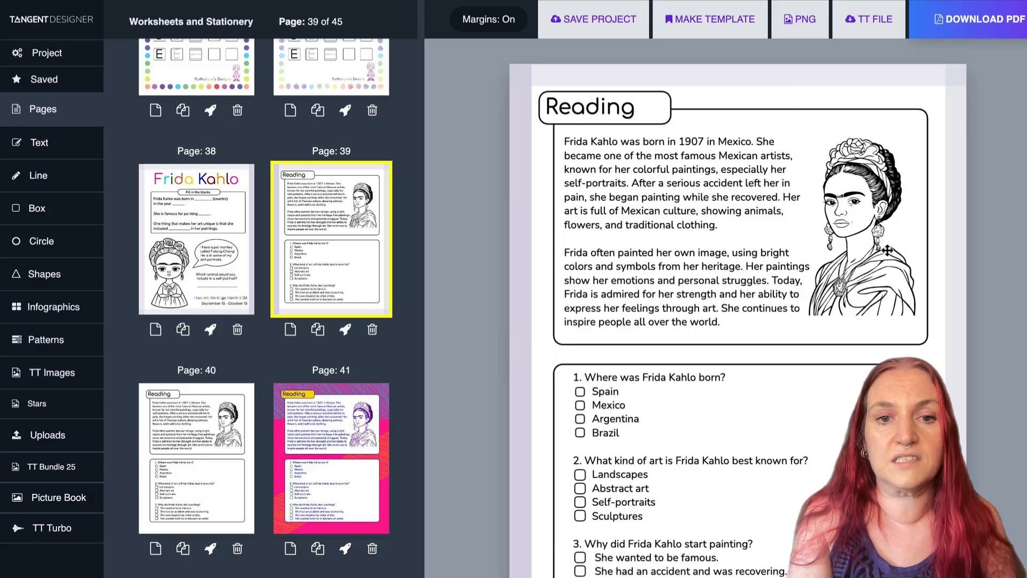
left_click(654, 238)
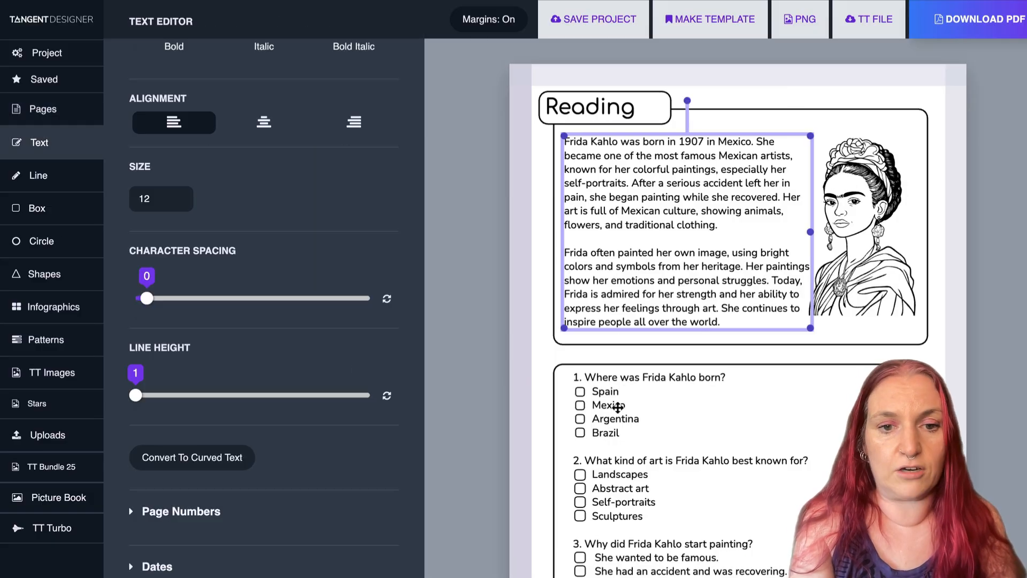
left_click(618, 408)
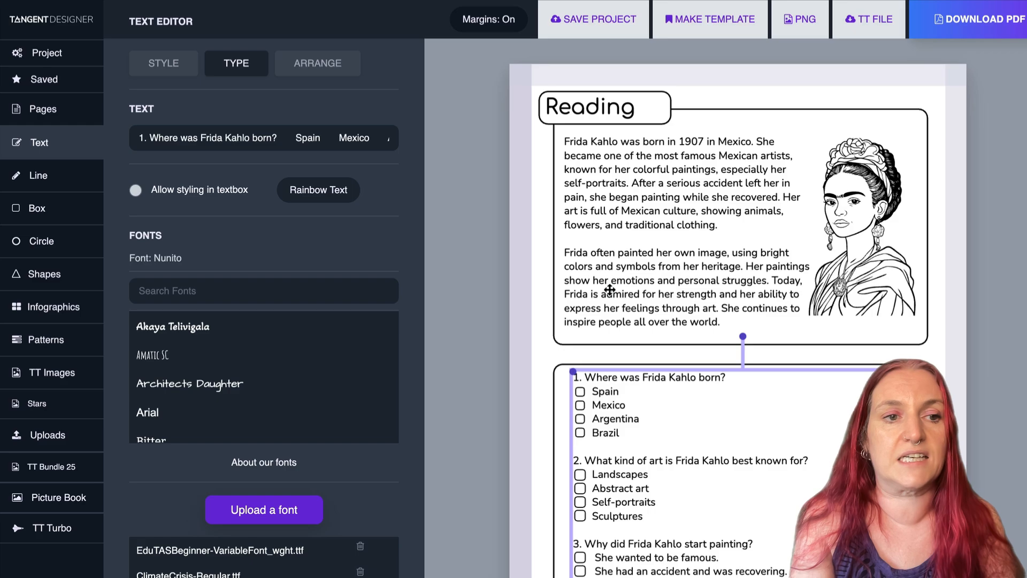
left_click(62, 121)
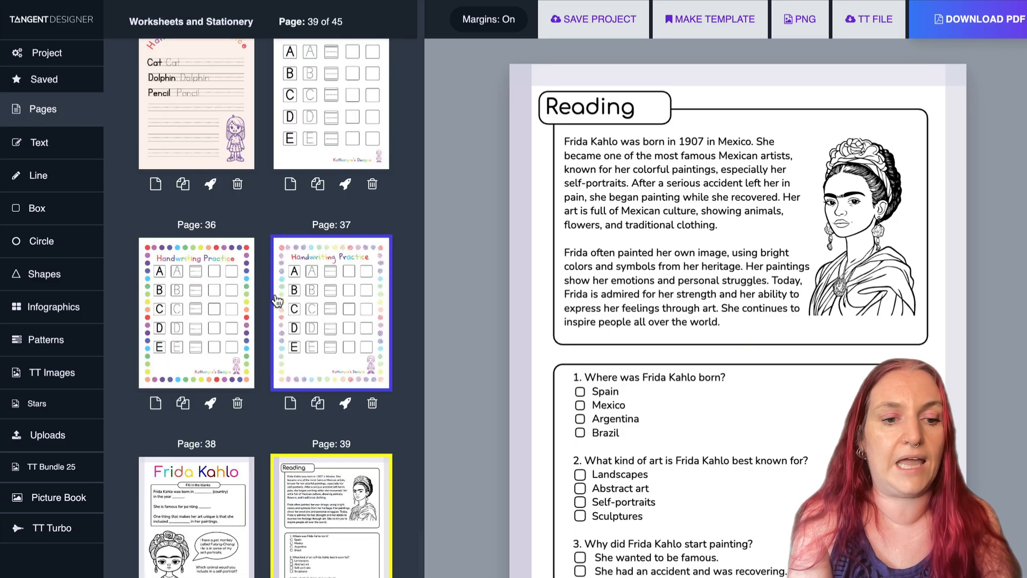
scroll(280, 298, "down", 10)
left_click(320, 190)
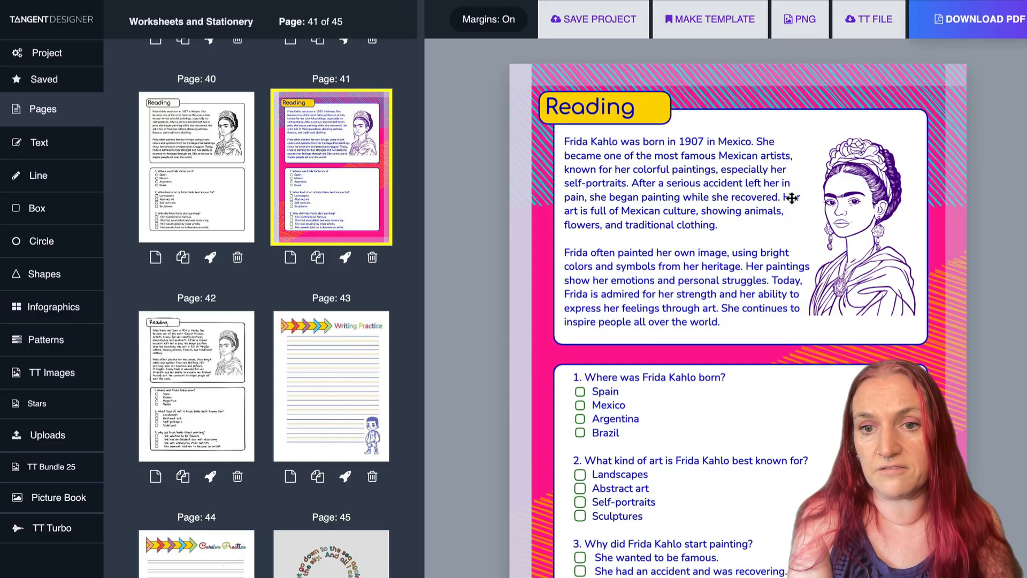
left_click(932, 109)
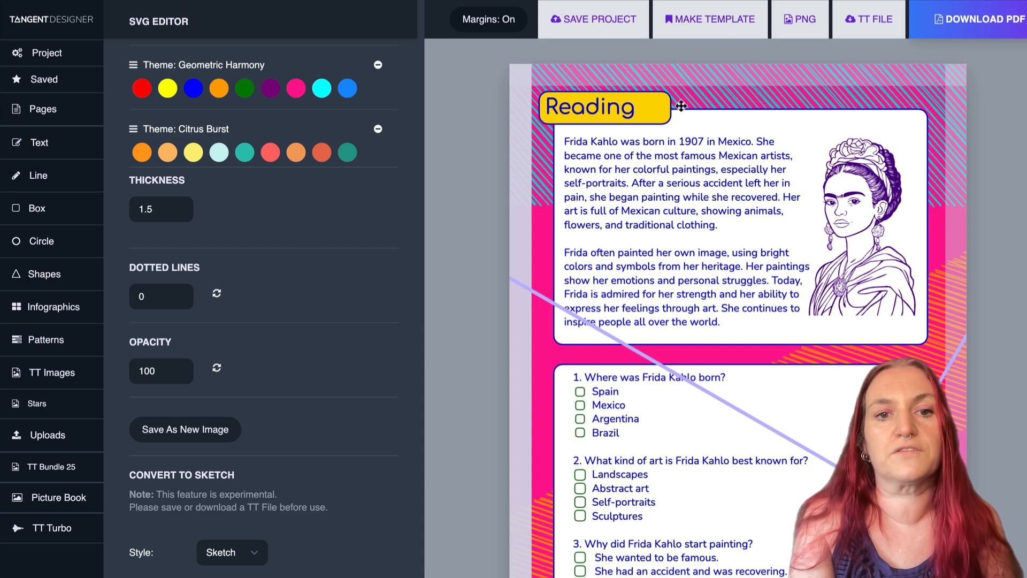
left_click(937, 281)
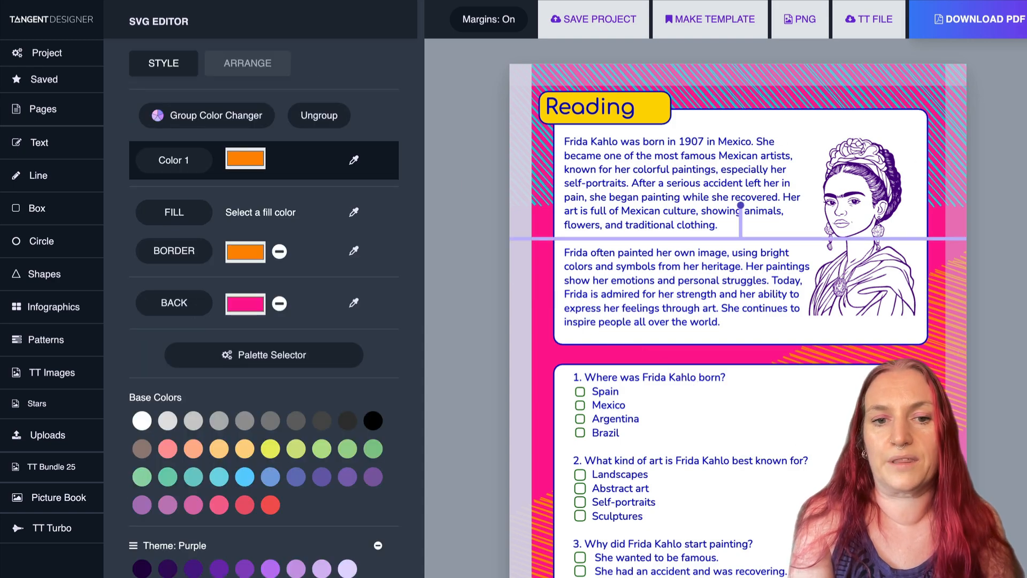
left_click(540, 223)
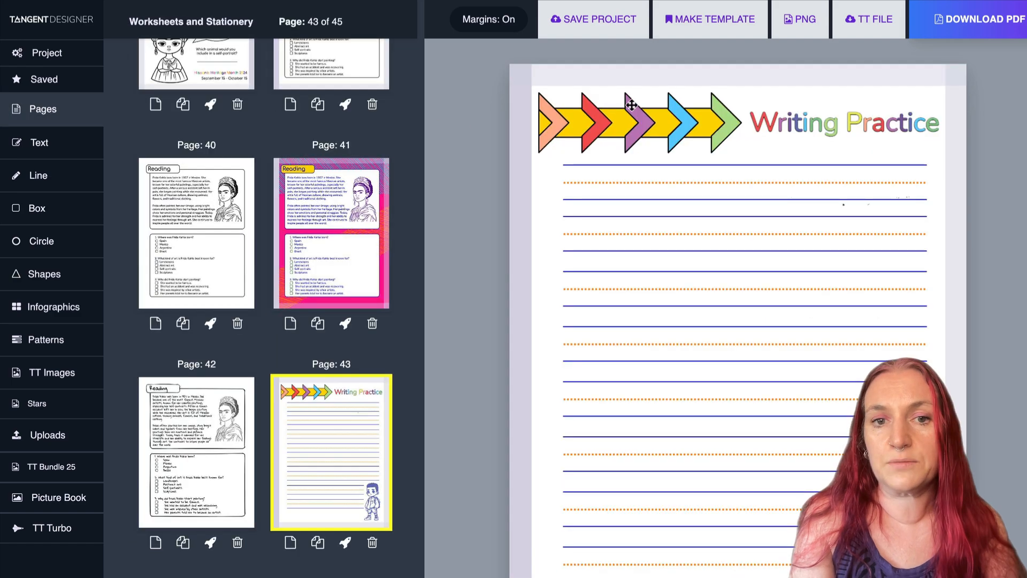
Step: Inspect the ruled lines on the Writing Practice page by selecting the first three orange dotted lines together
left_click(773, 165)
left_click(756, 182)
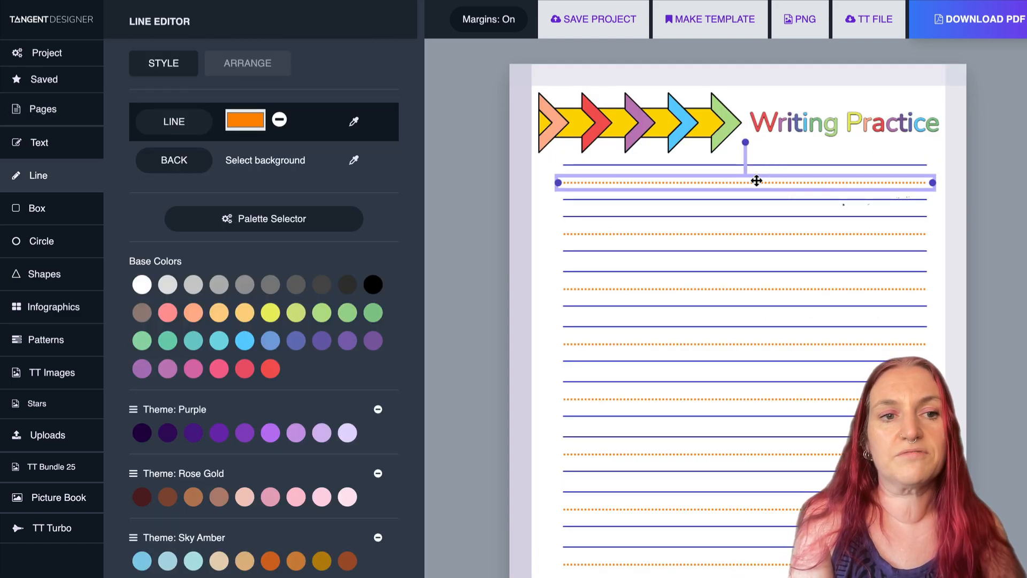
left_click(730, 234, "shift")
left_click(705, 289, "shift")
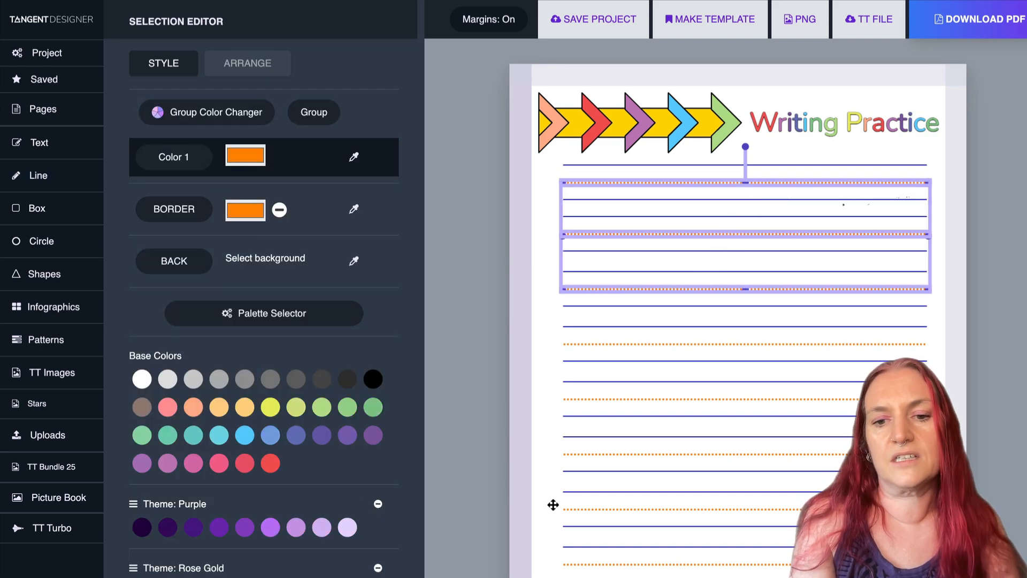
key("Escape")
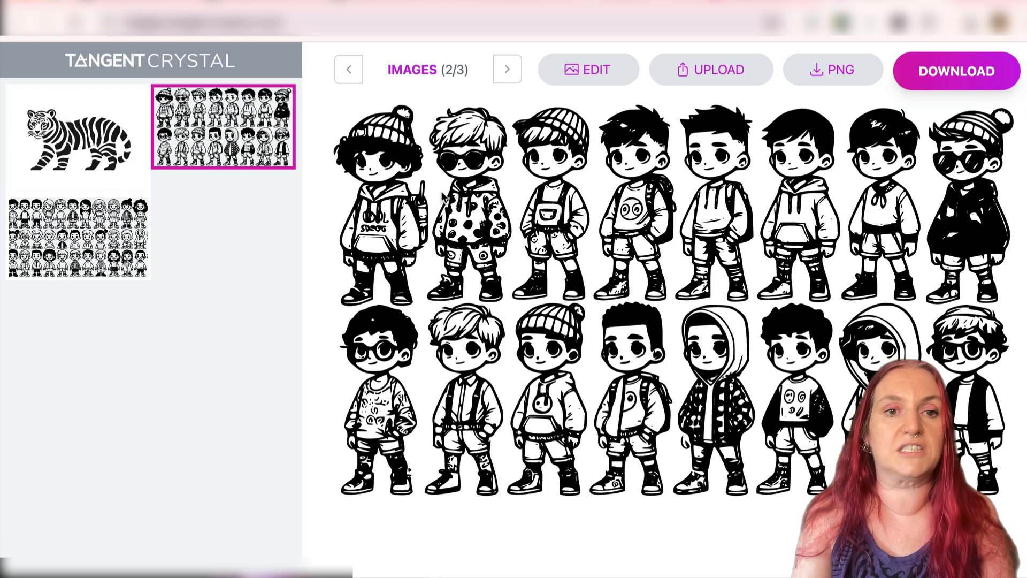
Step: Switch back to Tangent Designer and add a blank page after the colored reading worksheet on page 41
left_click(397, 3)
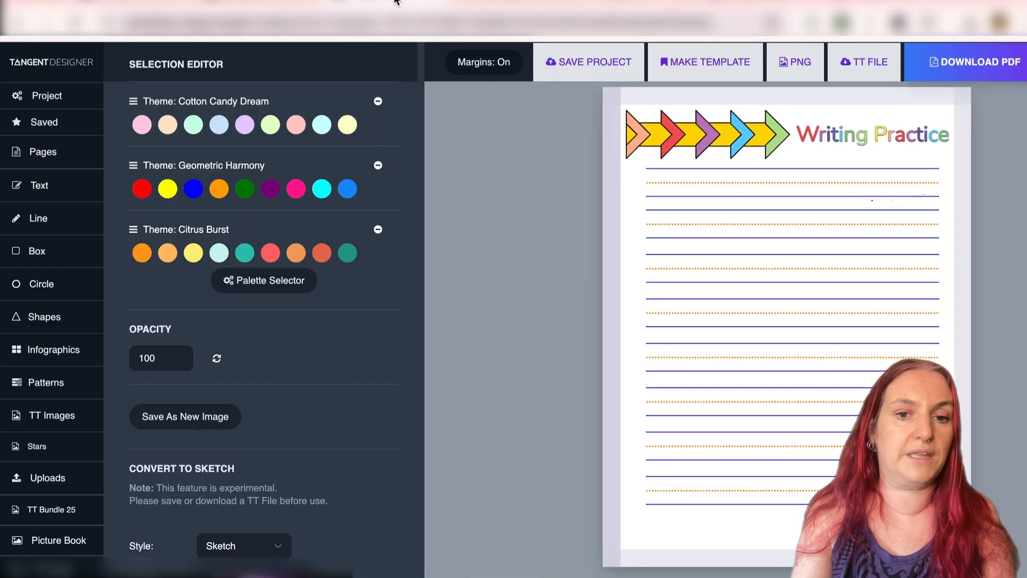
left_click(47, 150)
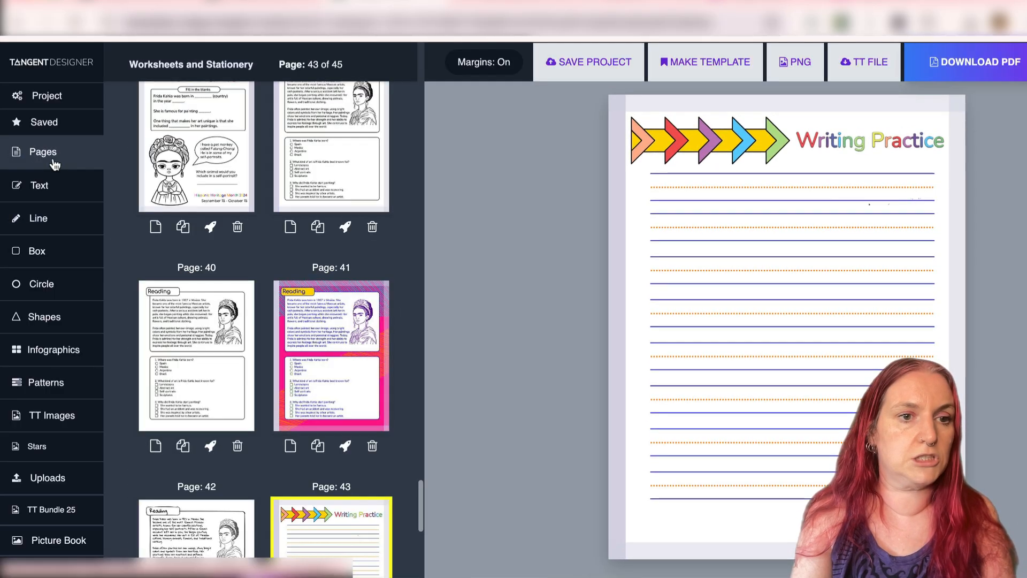
left_click(290, 446)
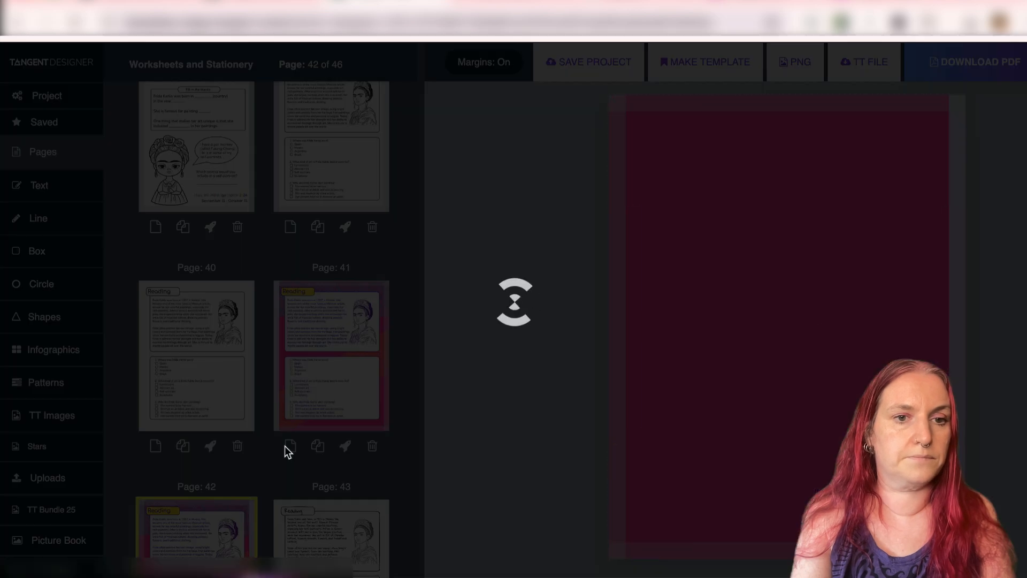
scroll(230, 482, "down", 10)
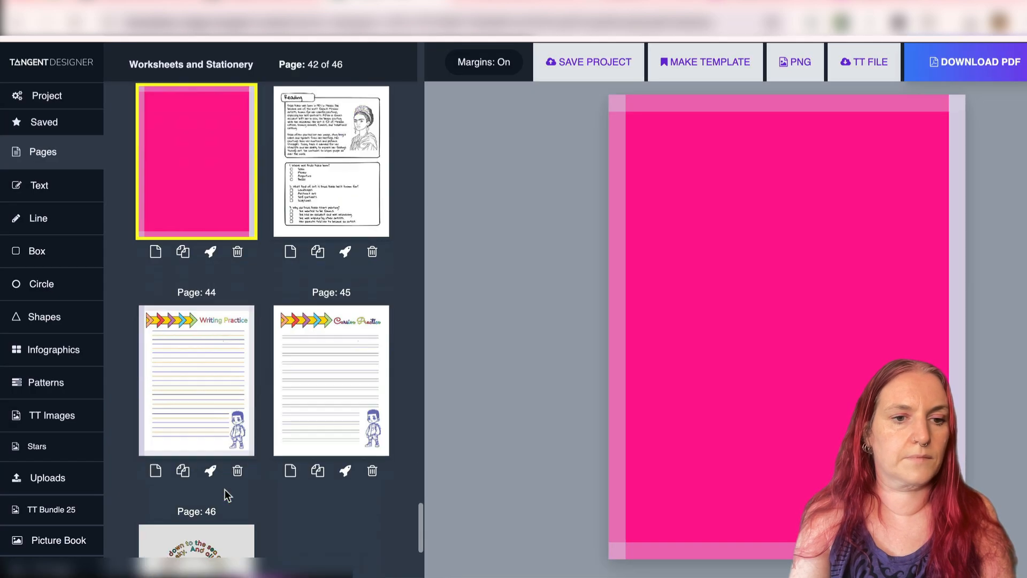
Step: Place the uploaded TT Bundle 25 image with two rows of cartoon boys on the blank pink page and select it
left_click(70, 476)
scroll(278, 223, "up", 5)
left_click(225, 167)
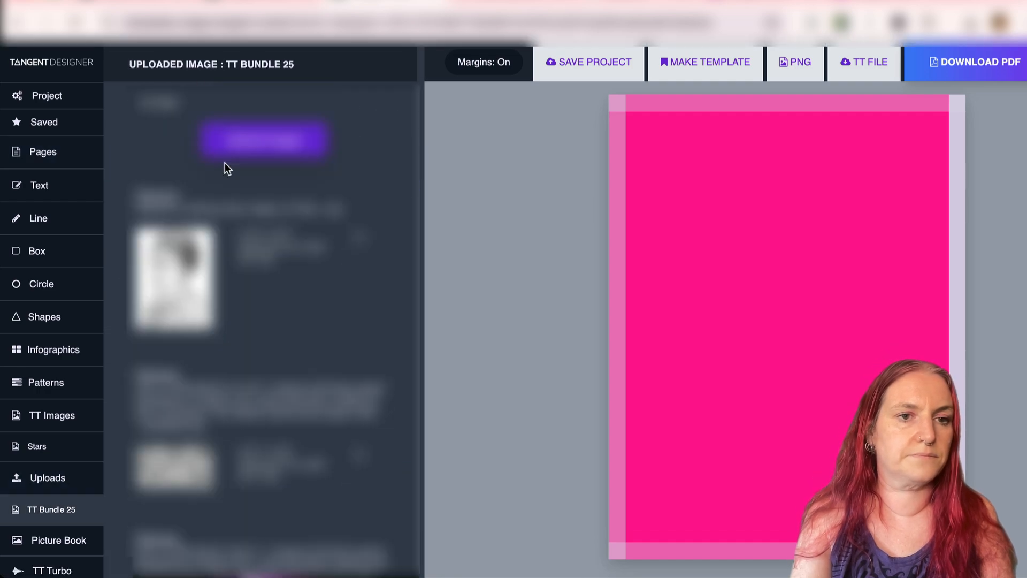
scroll(219, 241, "down", 10)
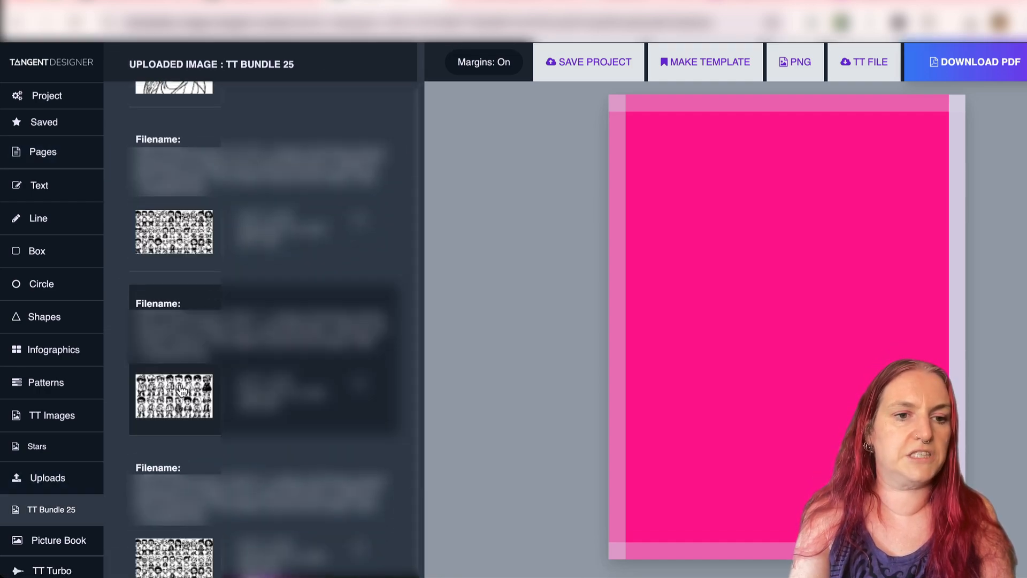
left_click(181, 389)
left_click(786, 302)
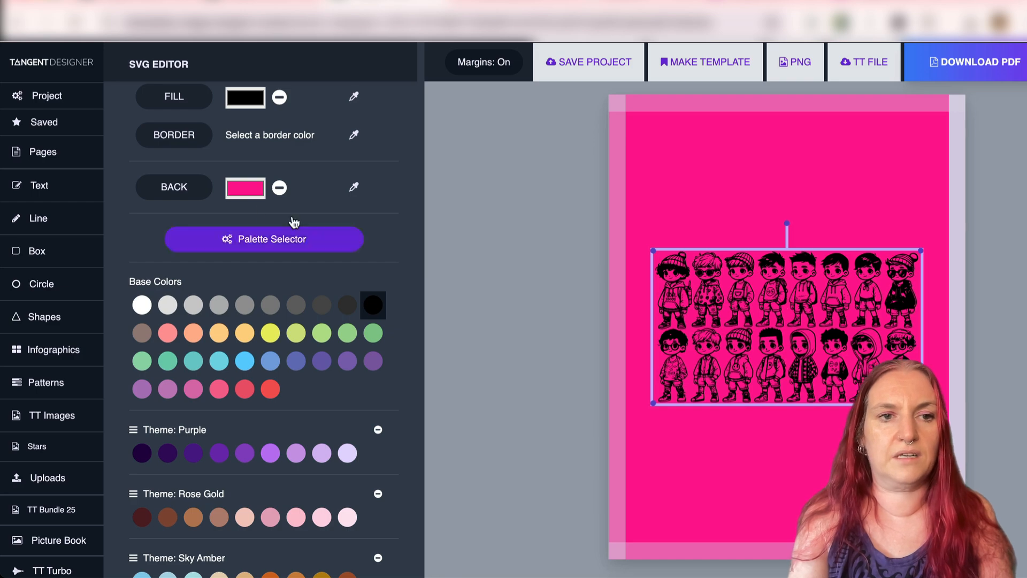
Step: Ungroup the image of cartoon boys and move the fifth boy of the first row to the upper part of the page
scroll(259, 208, "up", 5)
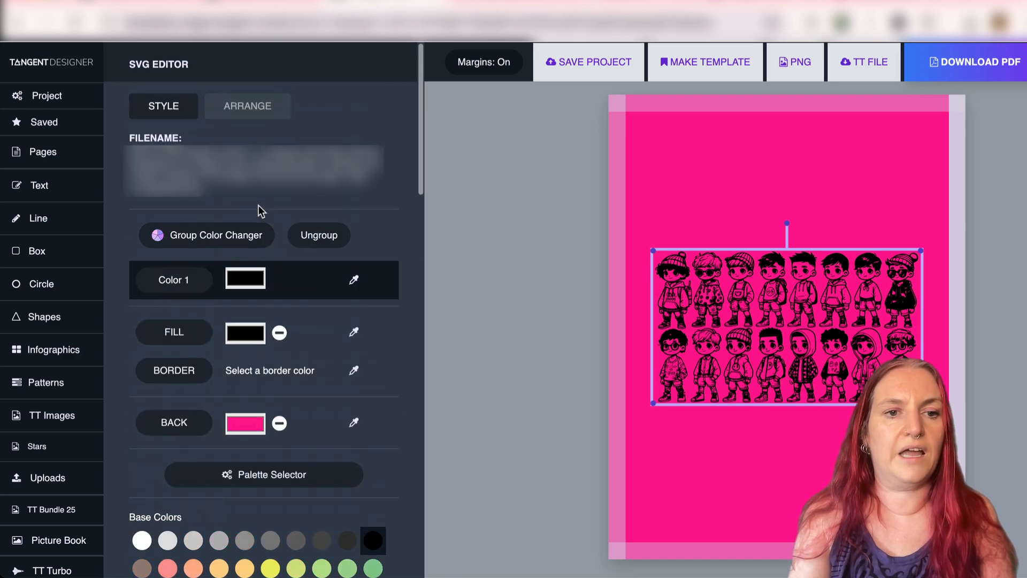
left_click(319, 237)
left_click(724, 210)
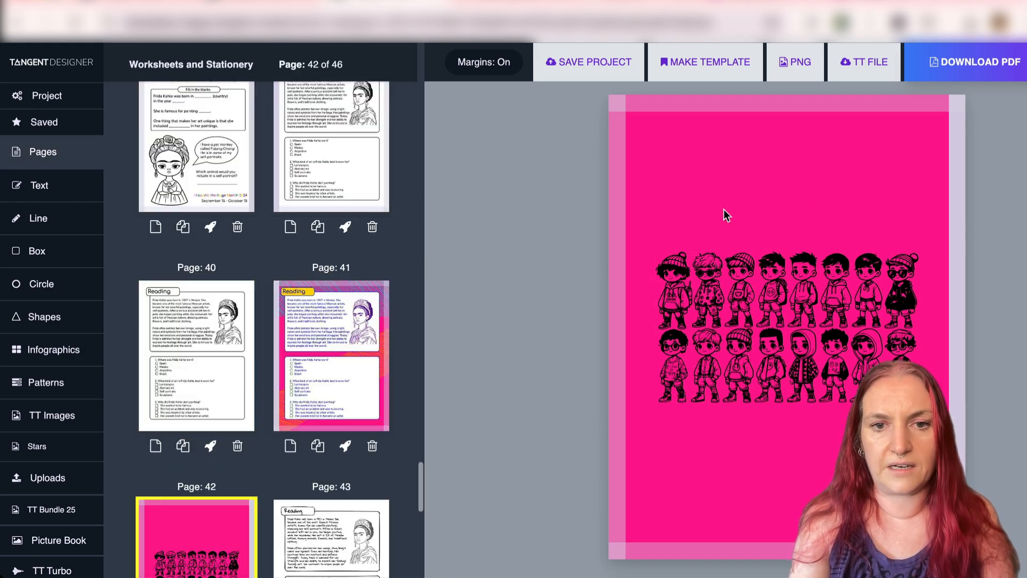
left_click(734, 216)
left_click_drag(793, 222, 816, 322)
left_click_drag(808, 284, 755, 162)
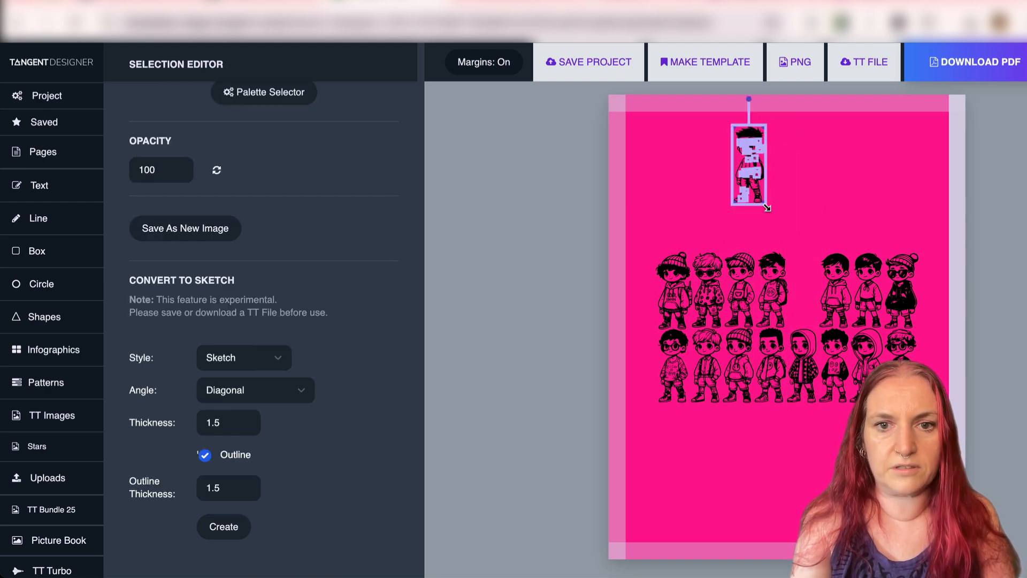
Step: Enlarge the separated boy and group his parts into one object
left_click_drag(765, 206, 806, 229)
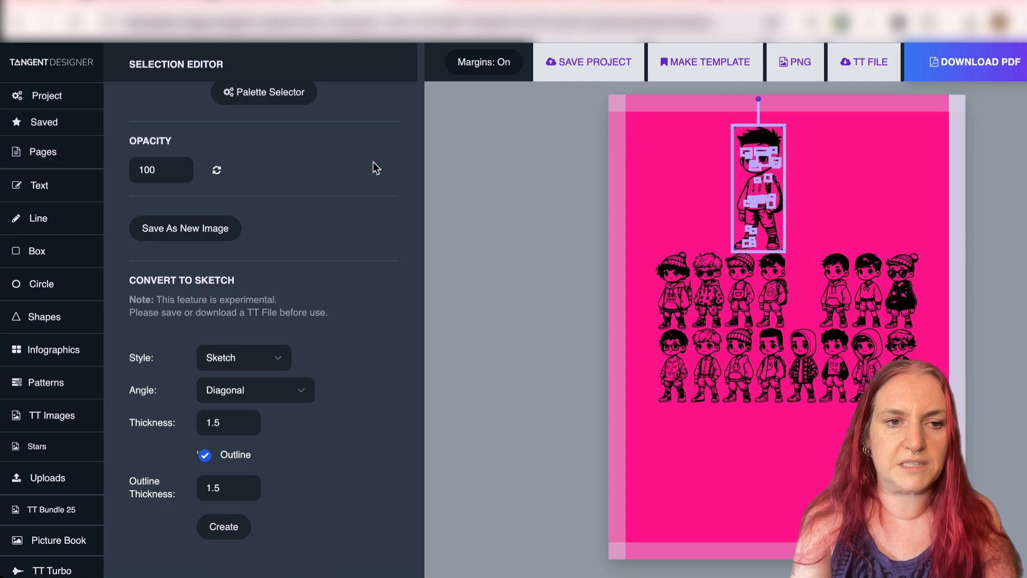
scroll(364, 174, "up", 5)
scroll(342, 161, "up", 10)
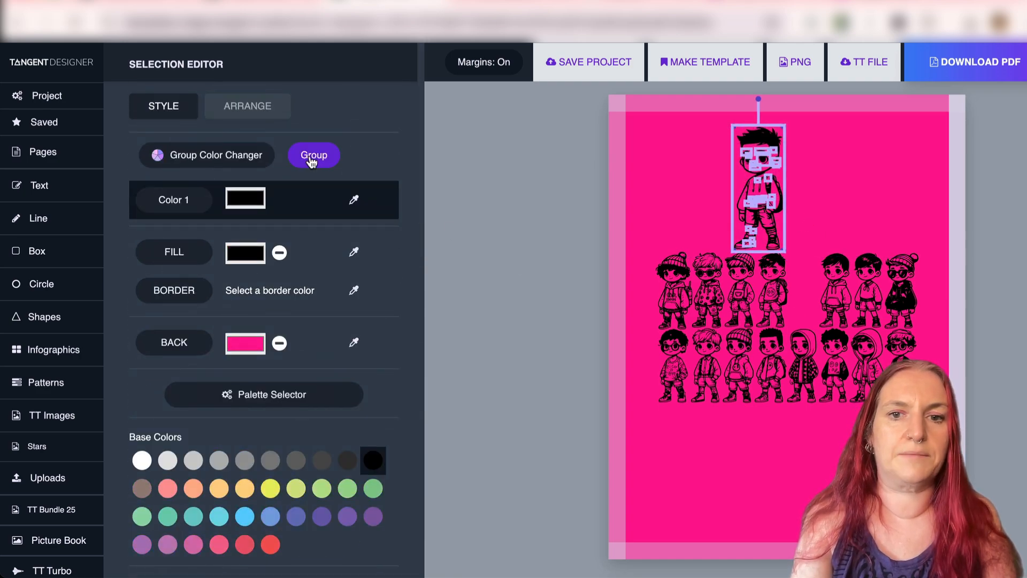
left_click(313, 156)
left_click(762, 160)
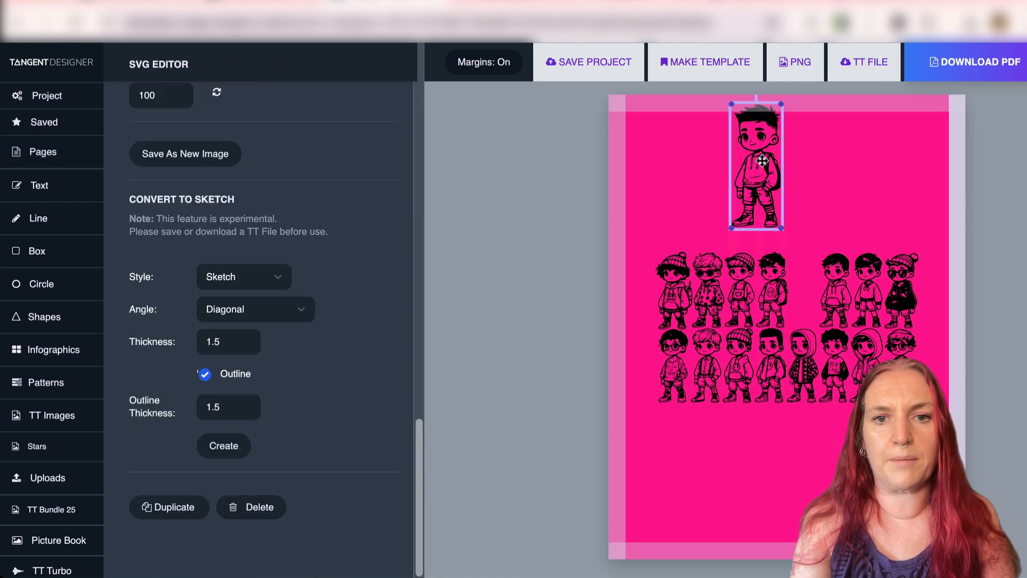
Step: Move the remaining boys to the lower end of the page and enlarge the separated boy in the freed space
left_click_drag(970, 471, 632, 248)
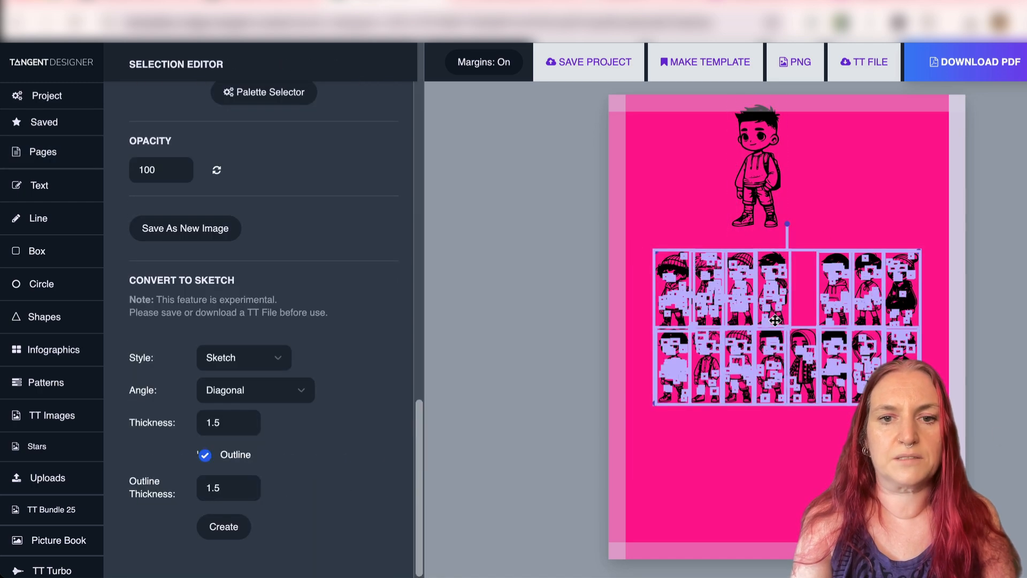
left_click_drag(775, 320, 776, 464)
left_click(760, 172)
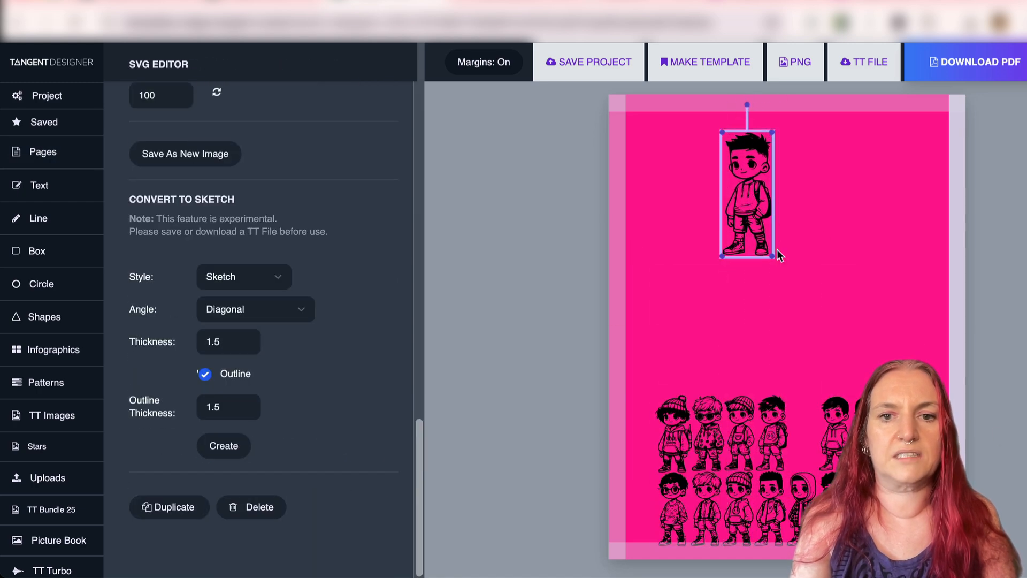
left_click_drag(775, 257, 803, 333)
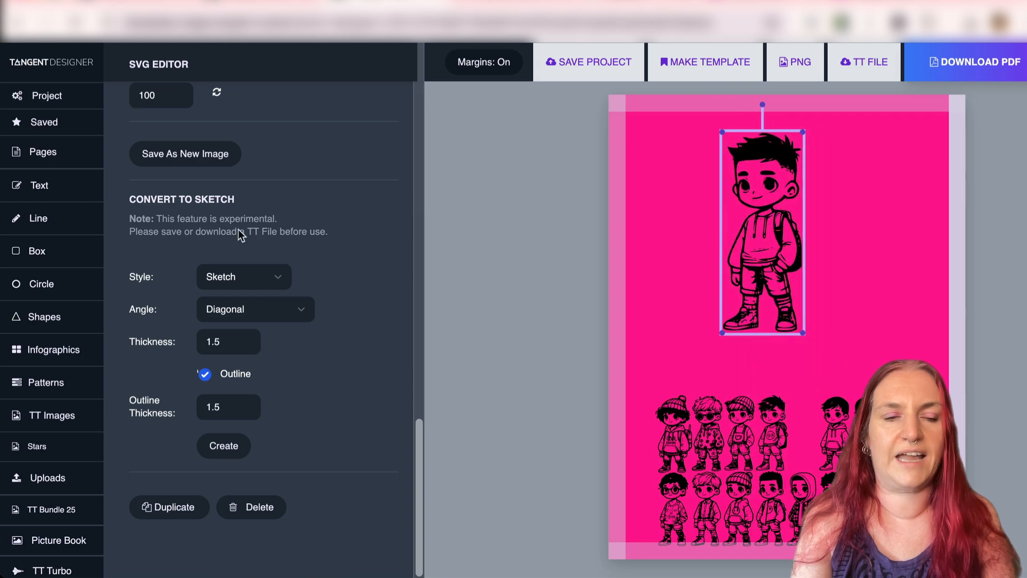
Step: Recolor the enlarged boy white and set the page background to white
scroll(239, 229, "up", 3)
scroll(239, 229, "up", 5)
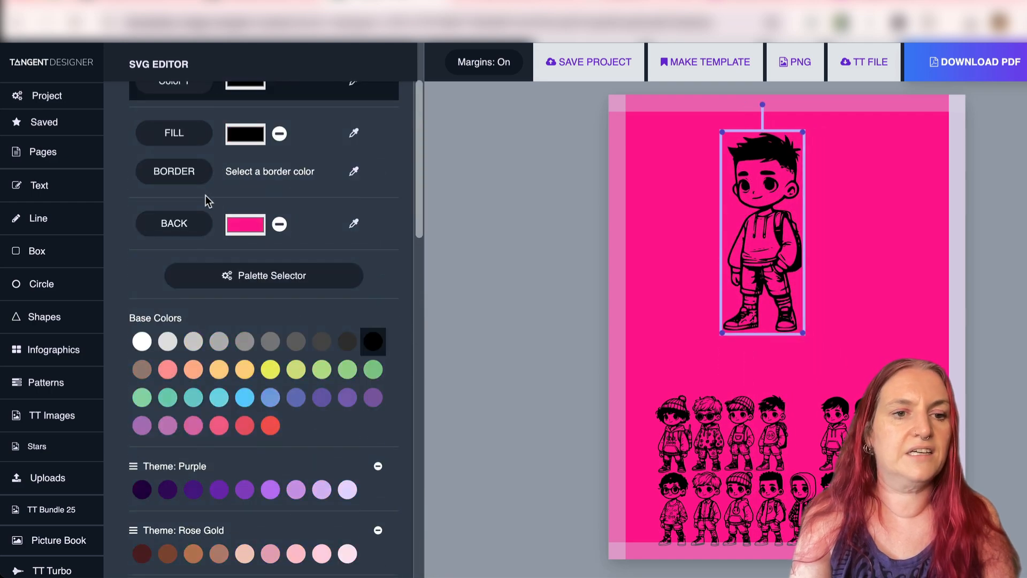
left_click(193, 398)
left_click(142, 341)
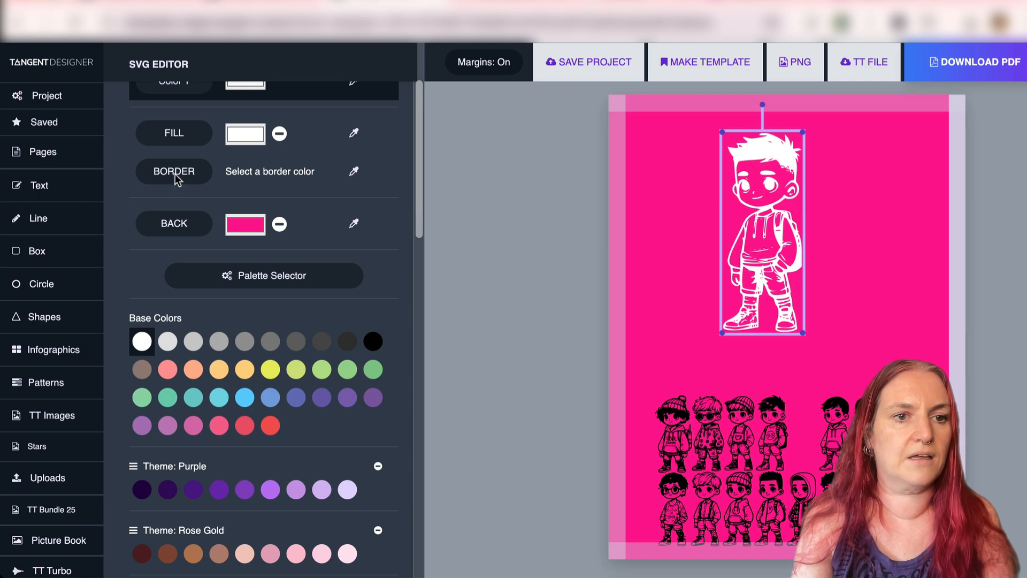
left_click(177, 226)
left_click(142, 340)
Step: Try black and dark grey on the enlarged boy's line art and settle on purple
left_click(182, 178)
scroll(183, 181, "up", 3)
left_click(201, 202)
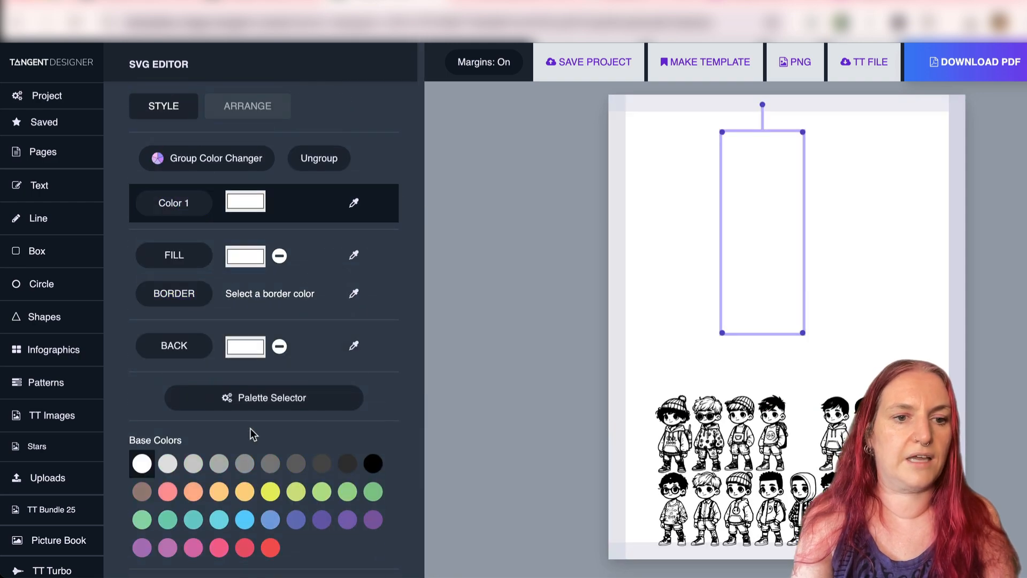
left_click(374, 463)
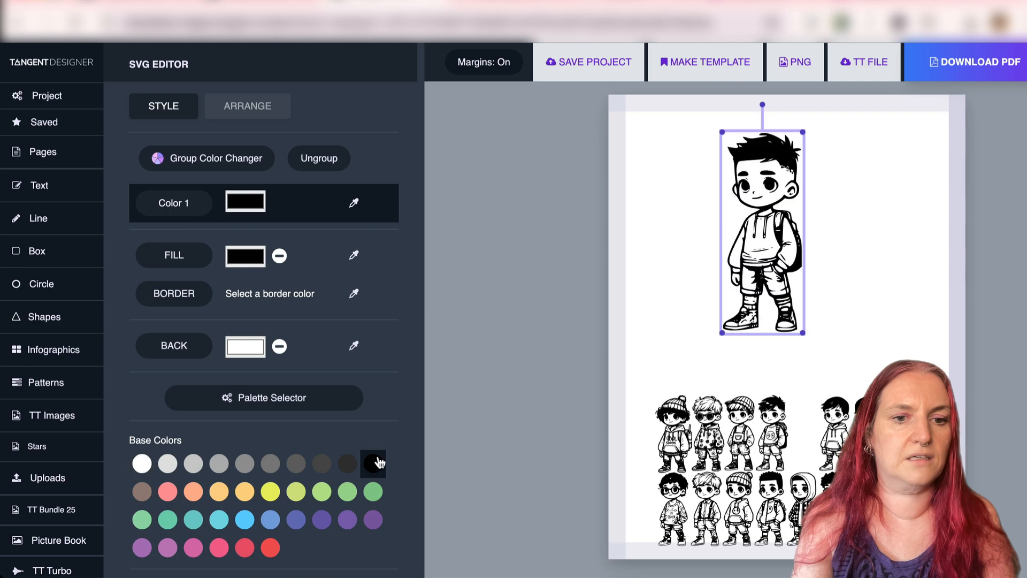
left_click(367, 494)
left_click(348, 464)
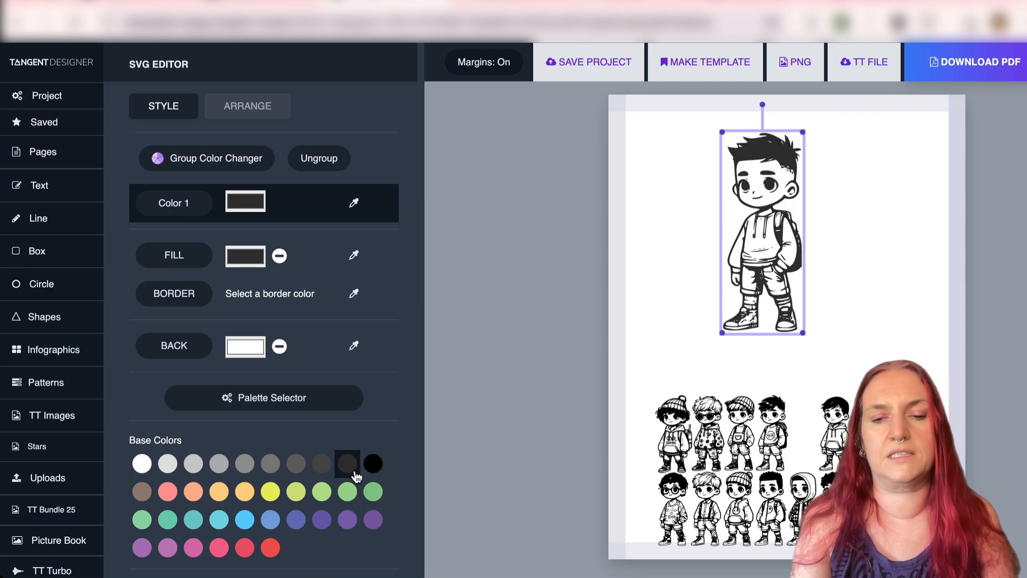
left_click(348, 520)
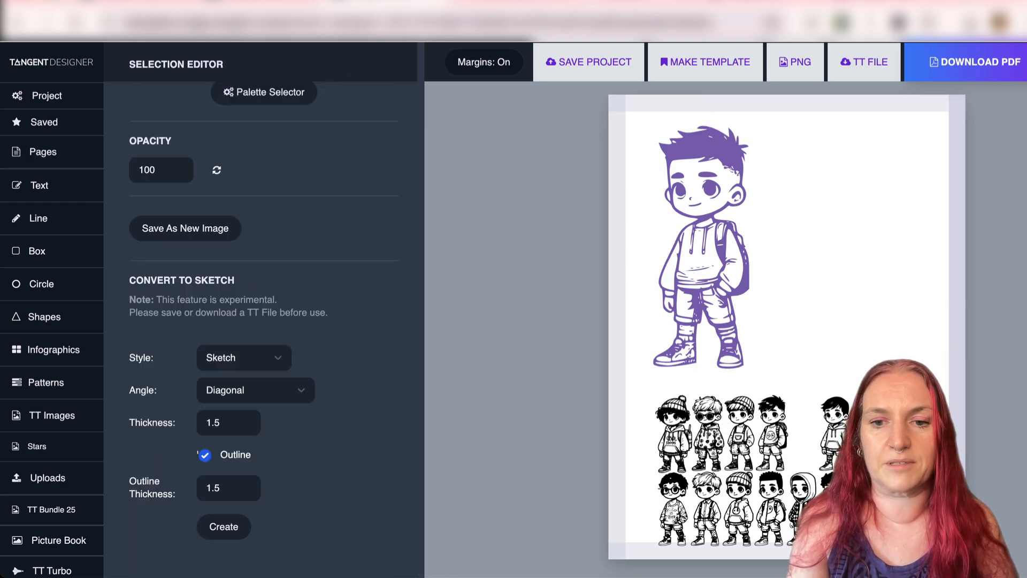
Step: Move the boy with bobble hat and sunglasses out of the first row and enlarge him beside the purple boy
left_click_drag(900, 431, 847, 178)
left_click_drag(864, 219, 912, 366)
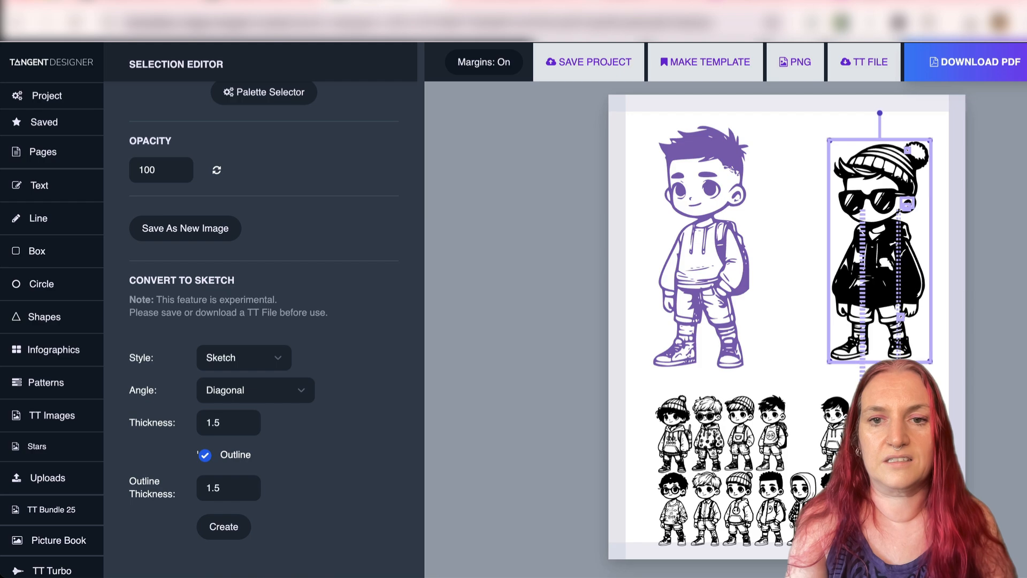
left_click(920, 268)
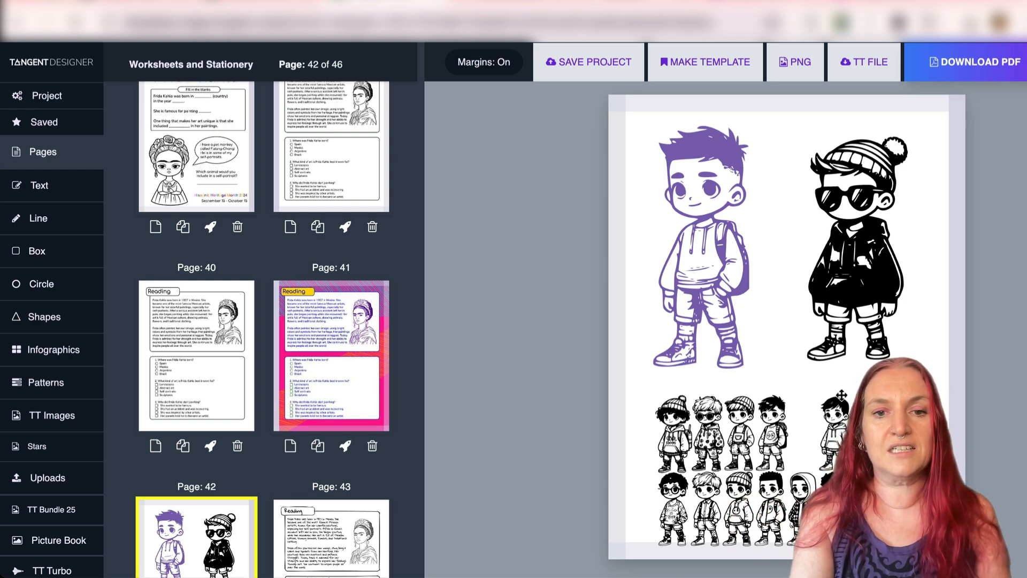
Step: Look through the handwriting practice worksheets on pages 34 and 37 and the sun and moon coloring page on page 33
scroll(324, 255, "up", 8)
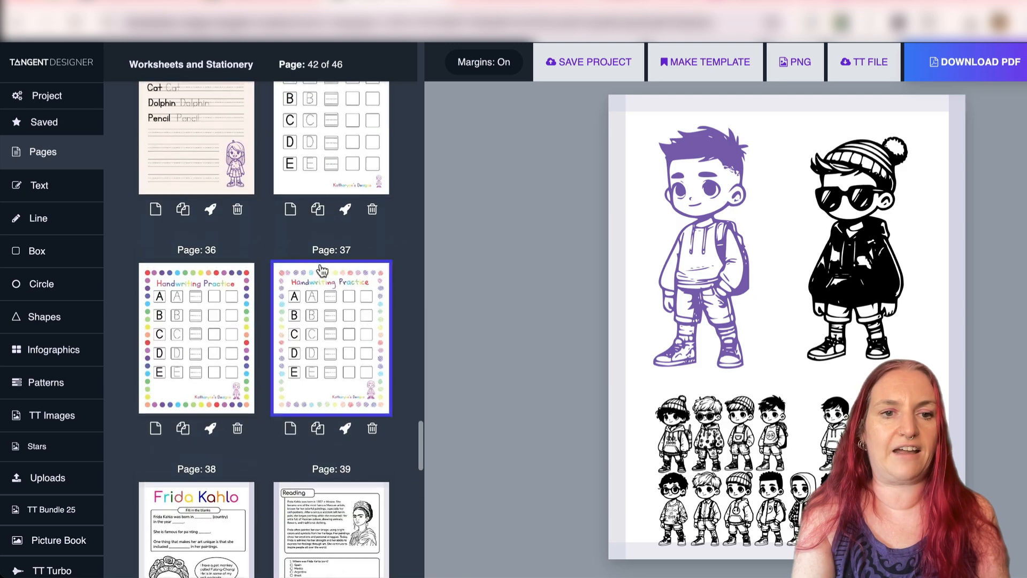
left_click(208, 119)
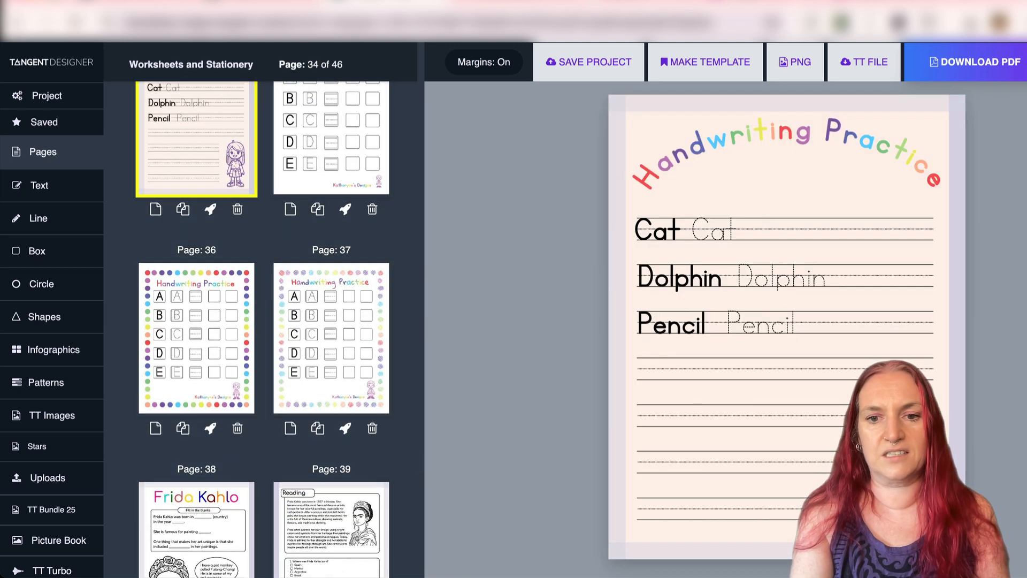
left_click(360, 377)
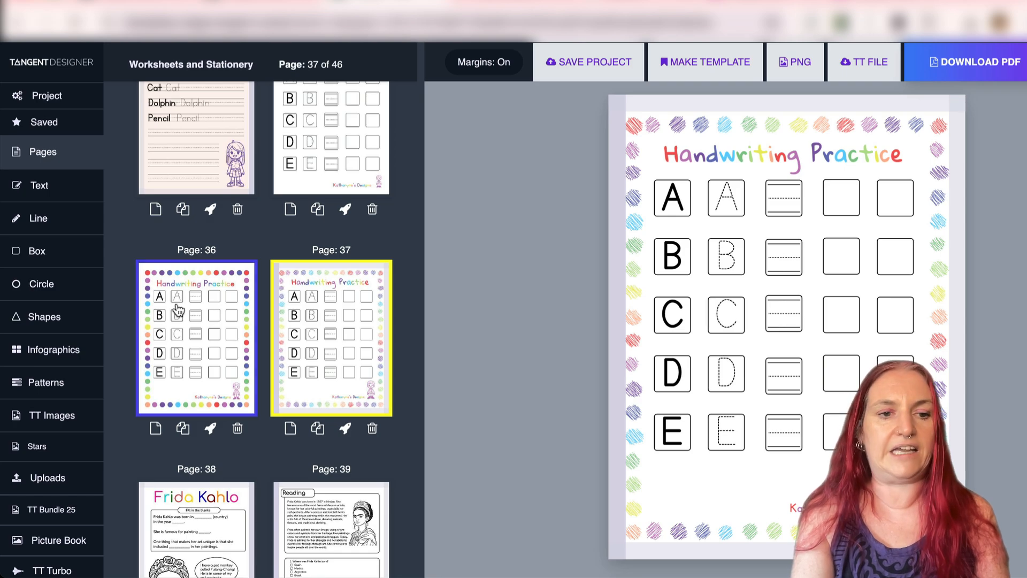
scroll(179, 302, "up", 8)
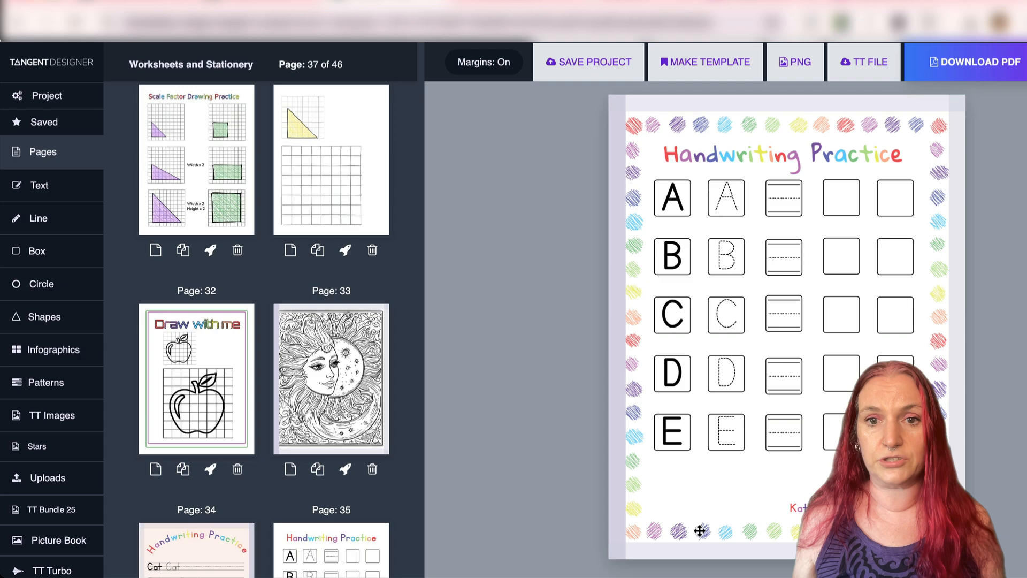
left_click(316, 384)
scroll(283, 294, "down", 5)
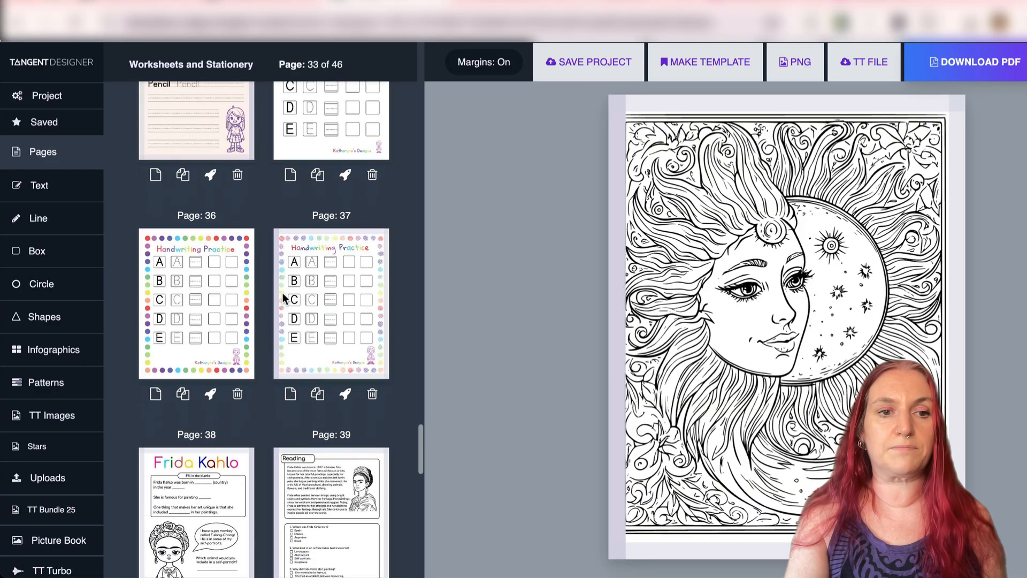
Step: Add a black border to the Frida Kahlo portrait on page 38 and raise its thickness to 19.25
left_click(206, 508)
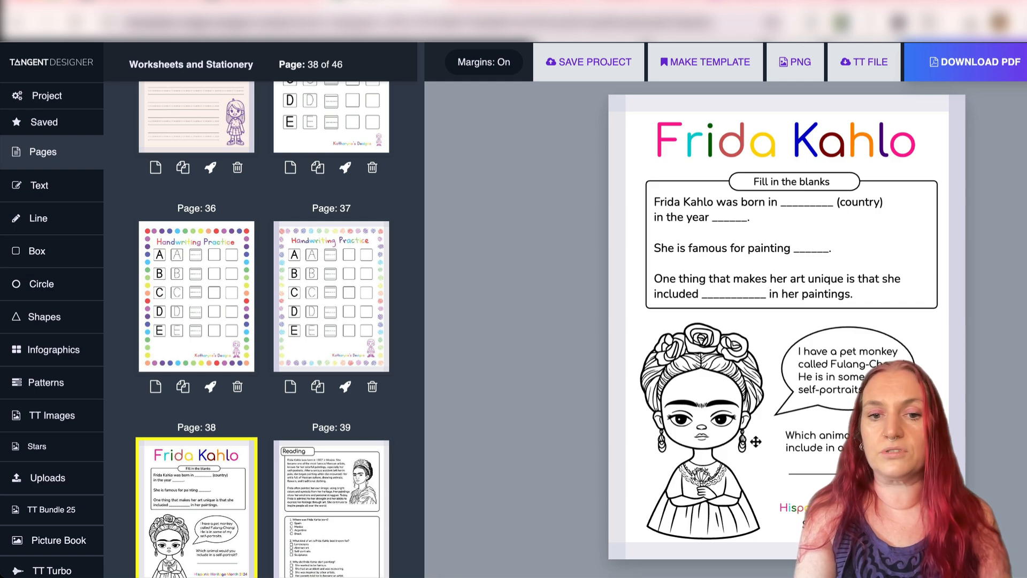
left_click(666, 409)
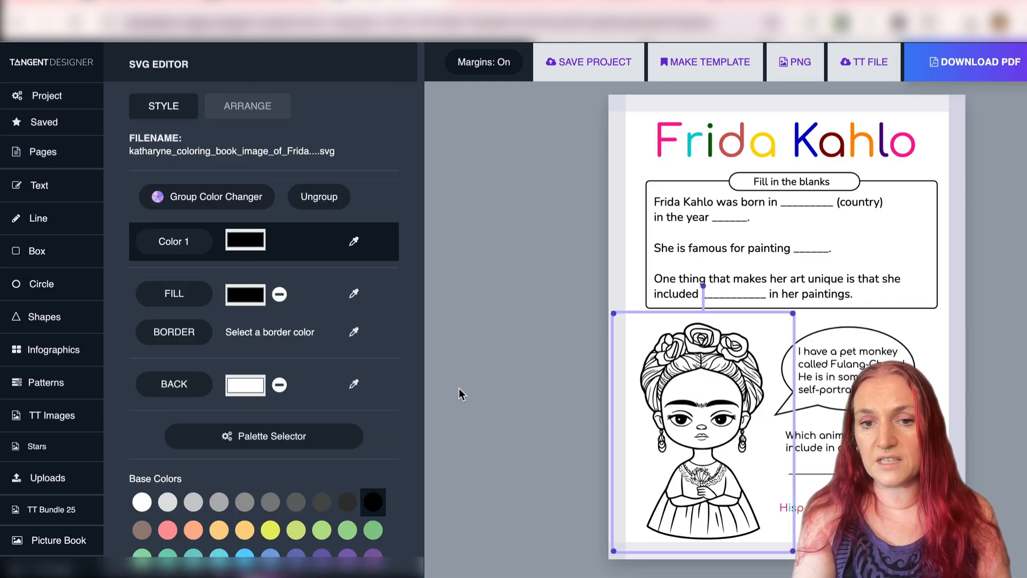
left_click(172, 333)
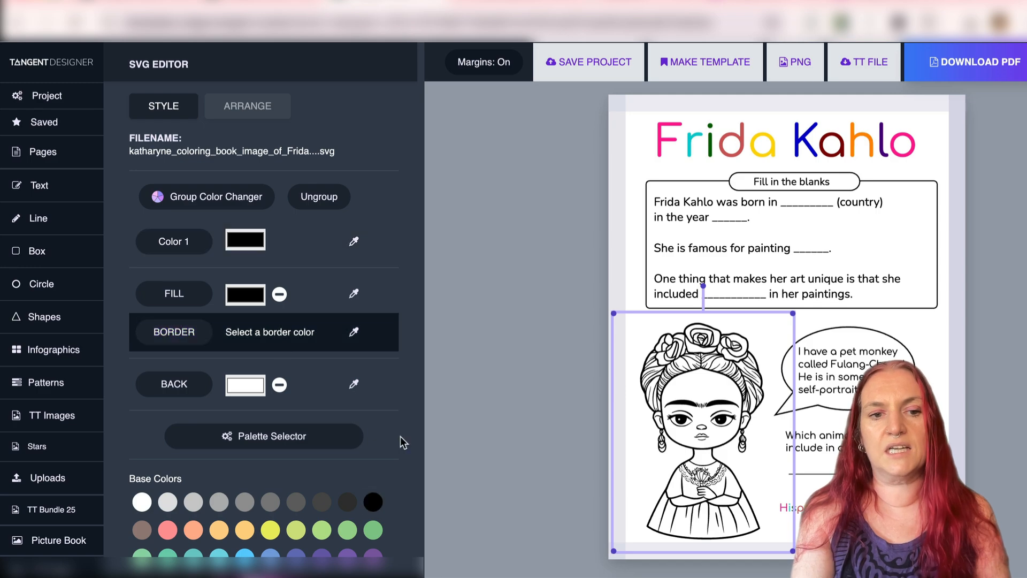
left_click(375, 498)
scroll(258, 416, "down", 15)
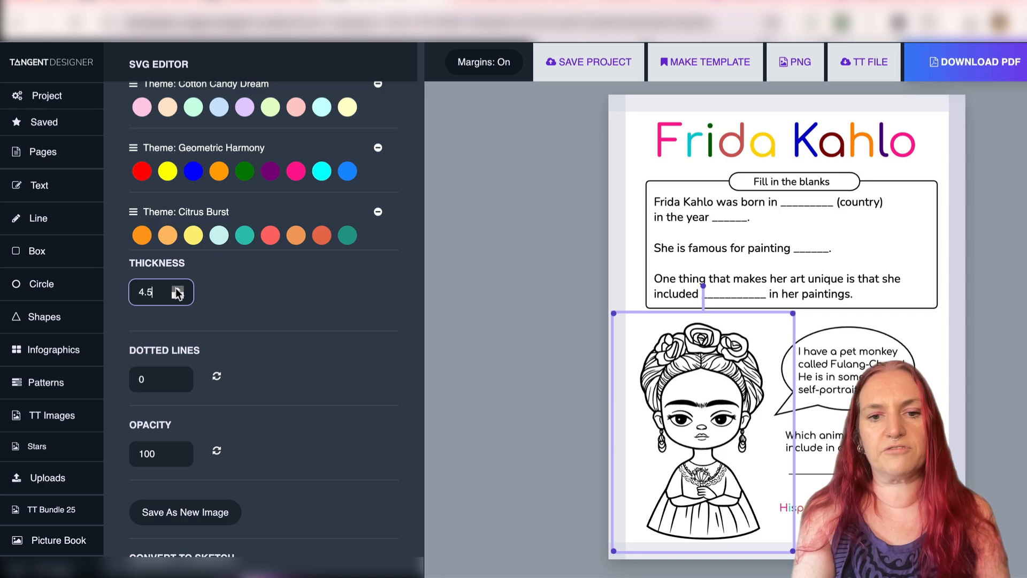
left_click(177, 290)
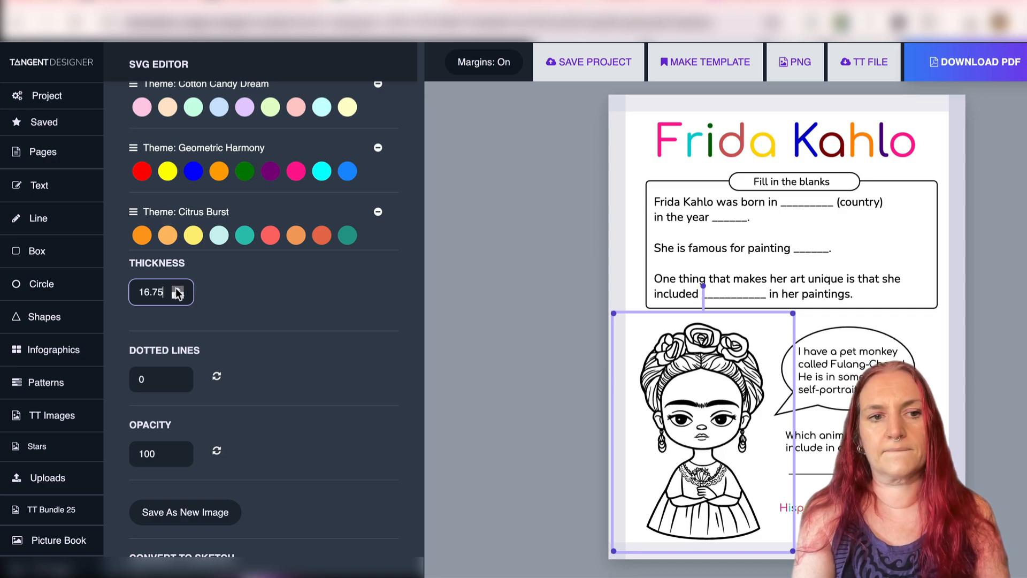
left_click(177, 289)
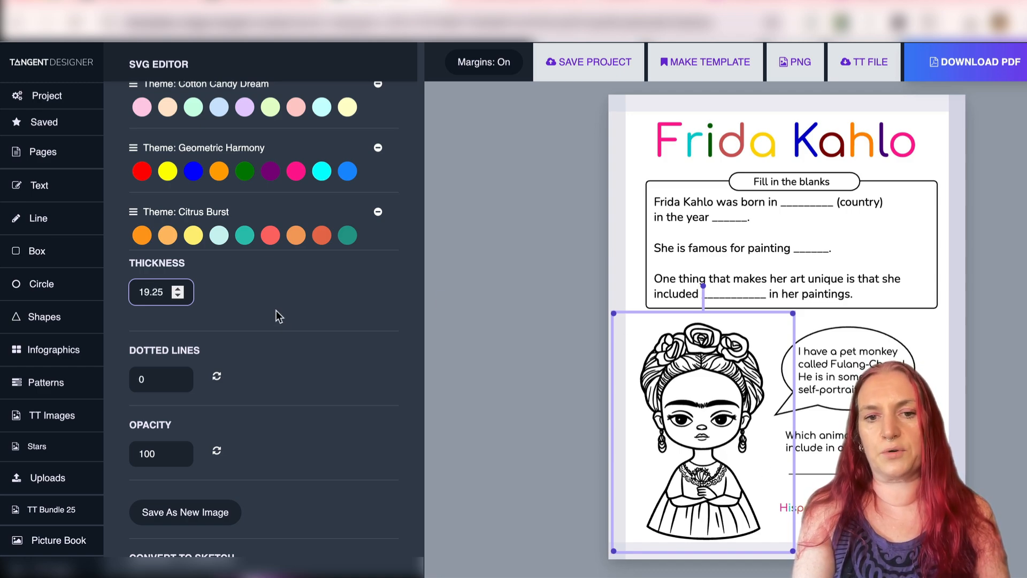
Step: Set the Frida Kahlo portrait's border thickness to 30
double_click(150, 291)
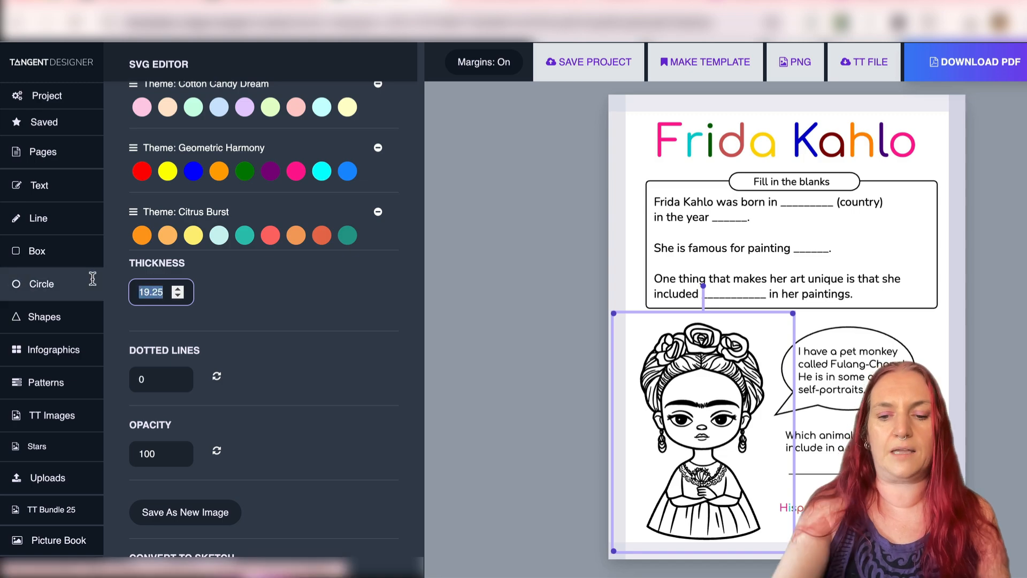
key("BackSpace")
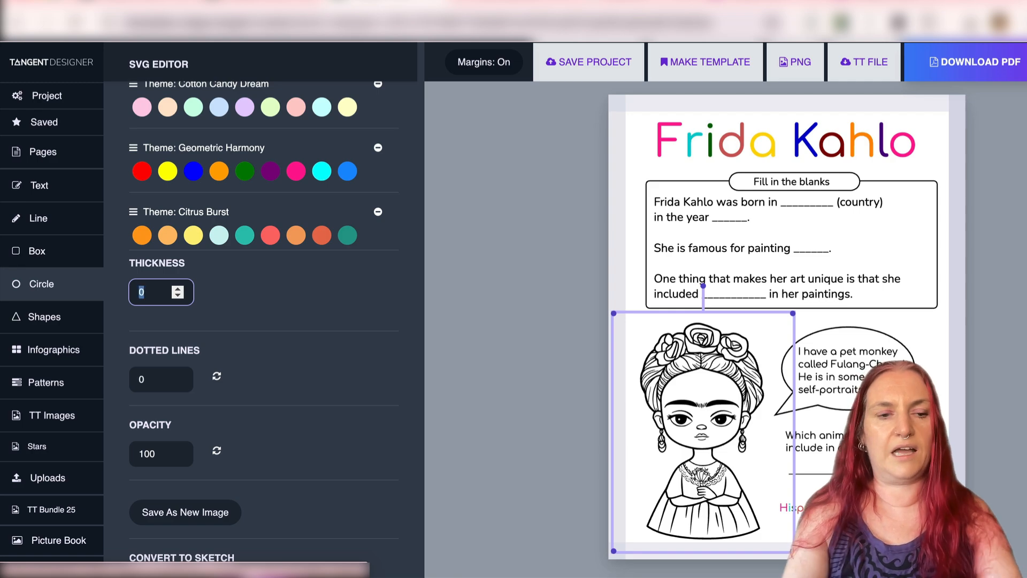
key("Tab")
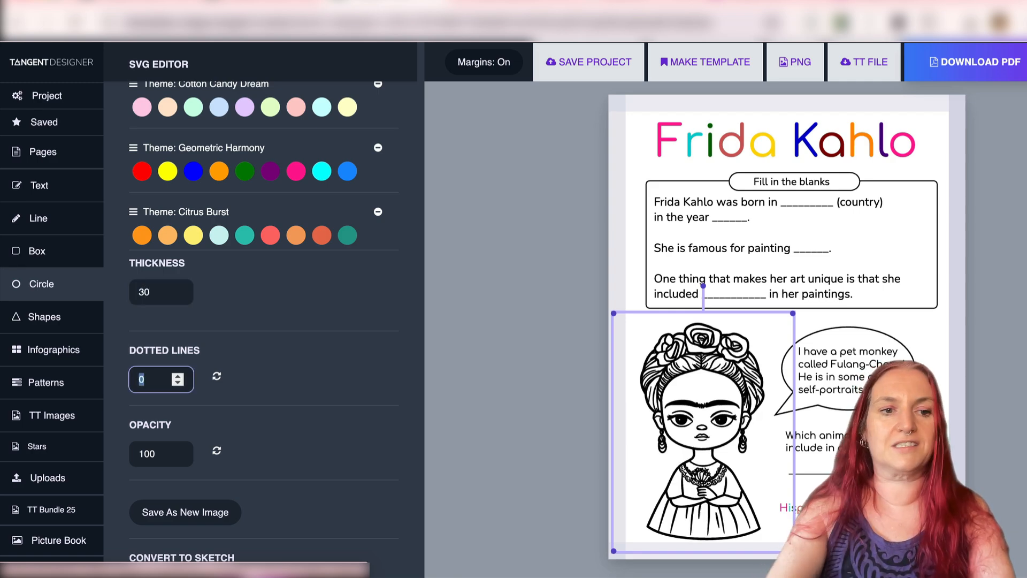
Step: Reset the Frida Kahlo portrait's border thickness to 0 and deselect the portrait
key("shift+Tab")
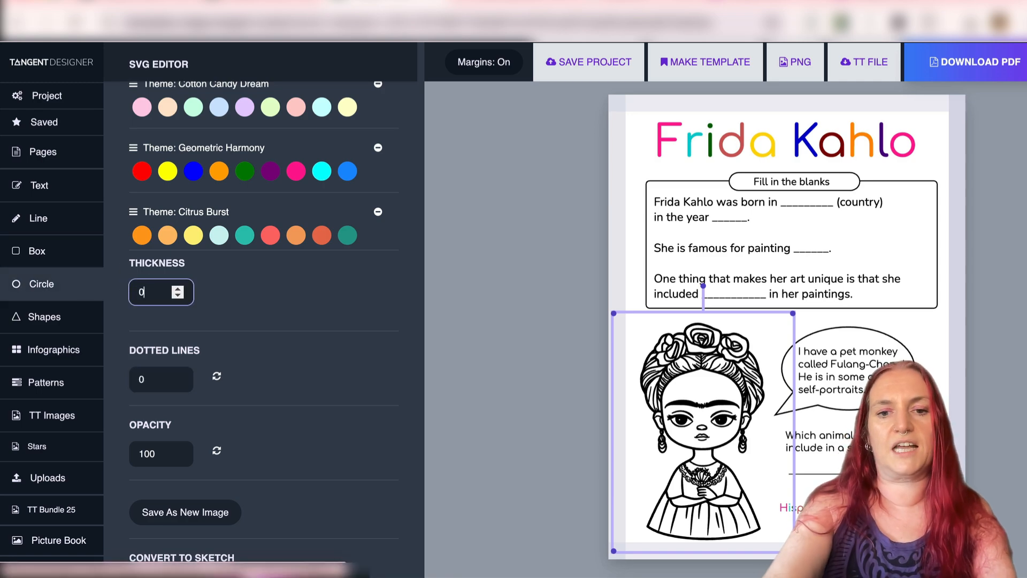
key("Tab")
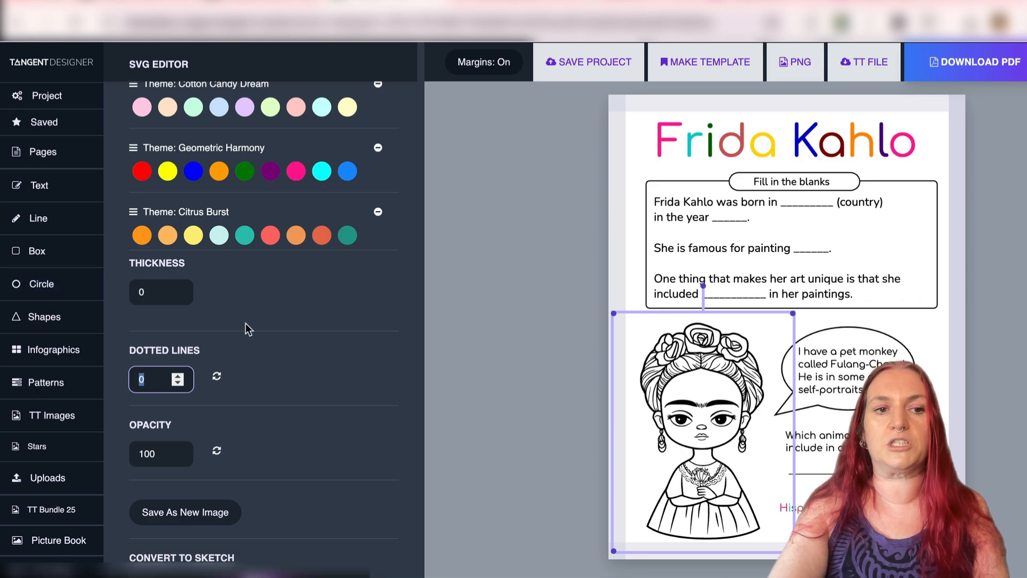
scroll(245, 328, "up", 10)
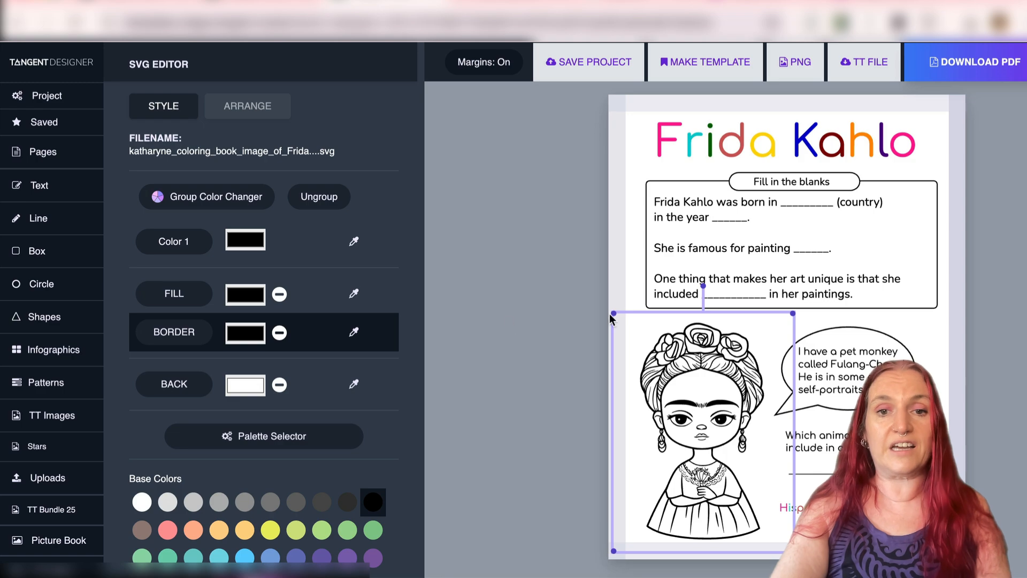
left_click(636, 229)
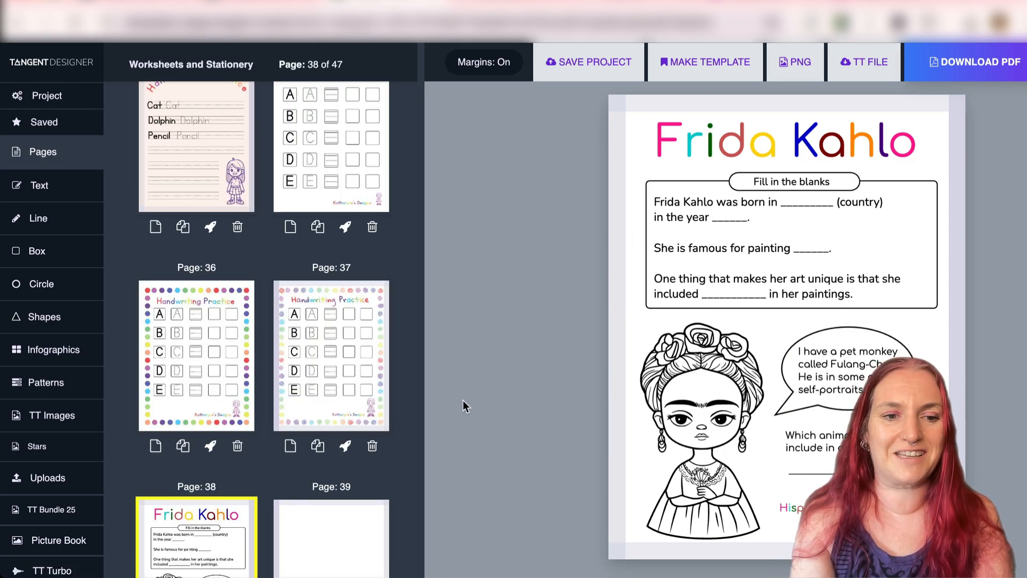
Step: Add a box to blank page 39 and stretch it into a wide rectangle across the upper half of the page
scroll(360, 387, "down", 3)
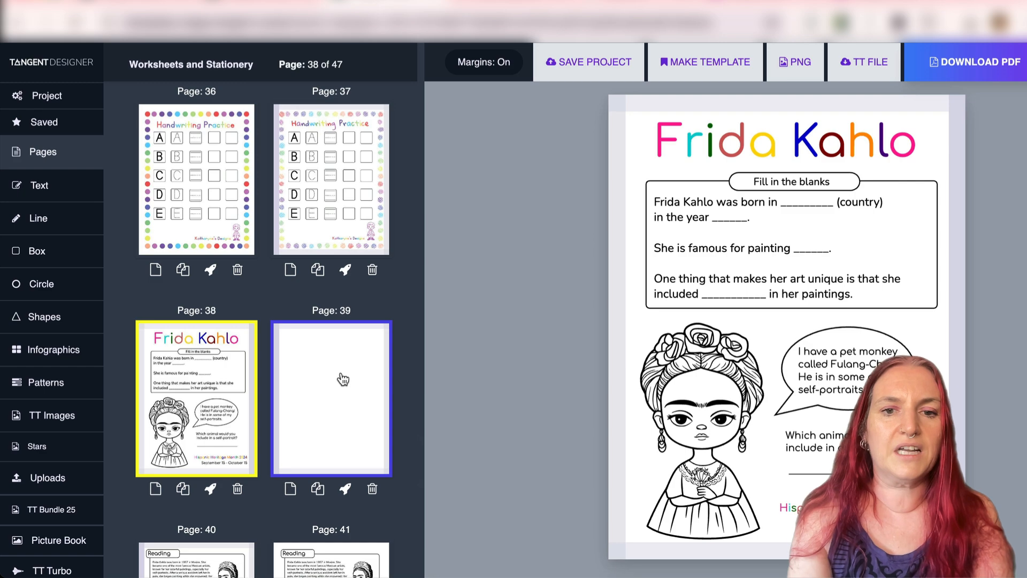
left_click(343, 379)
left_click(56, 257)
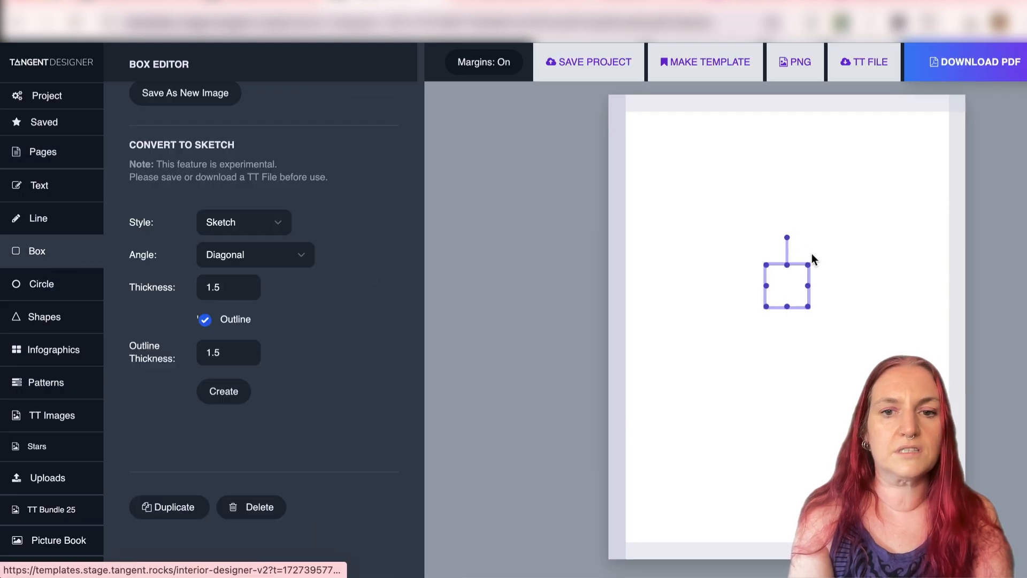
left_click_drag(777, 289, 925, 245)
left_click_drag(805, 256, 805, 303)
Step: Set the wide box's border thickness to 2 and move the box nearer the page's upper left margin
scroll(325, 235, "up", 15)
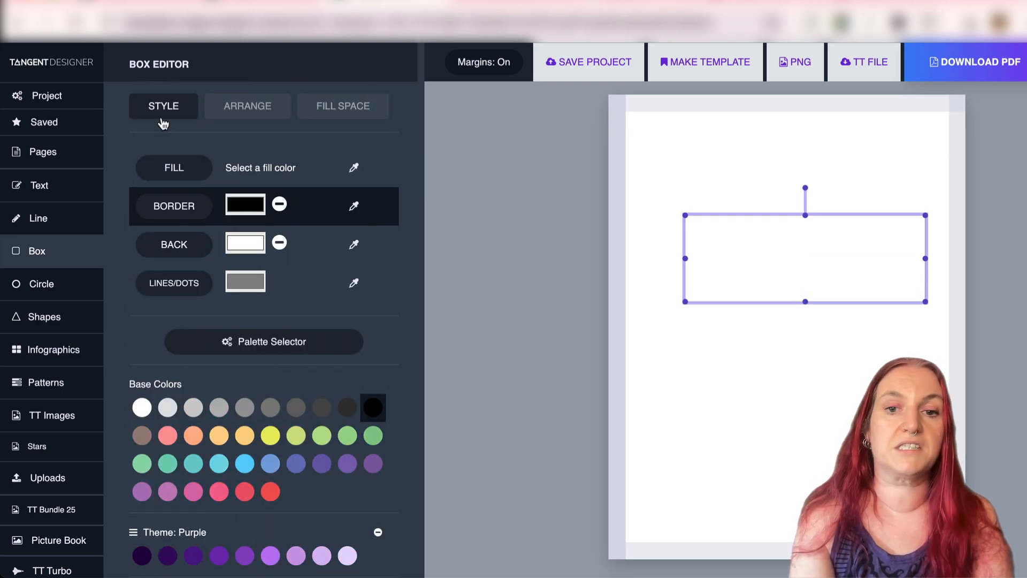
scroll(178, 257, "down", 7)
scroll(173, 229, "down", 10)
left_click(179, 328)
left_click(179, 329)
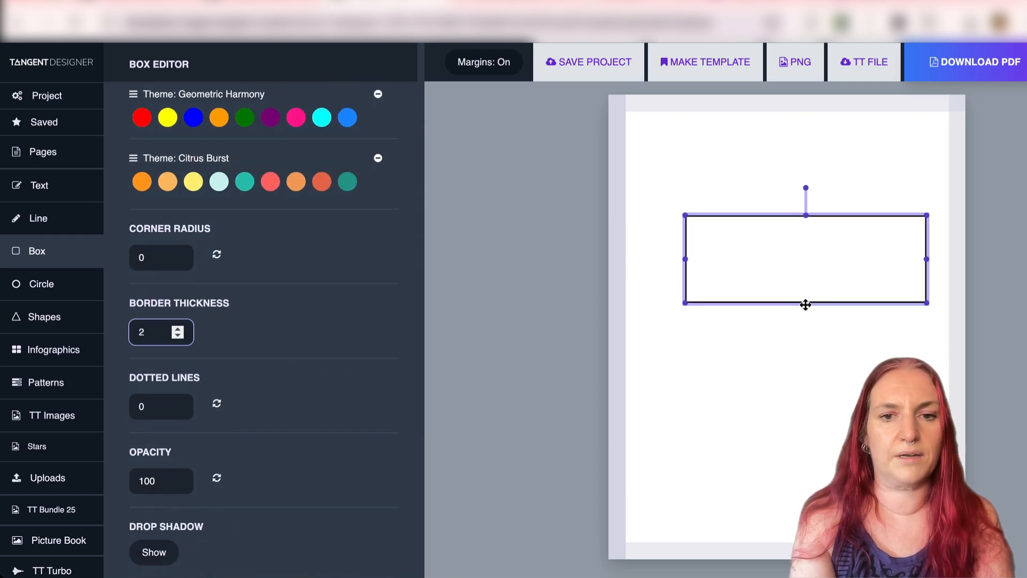
left_click(805, 390)
left_click_drag(759, 255, 730, 207)
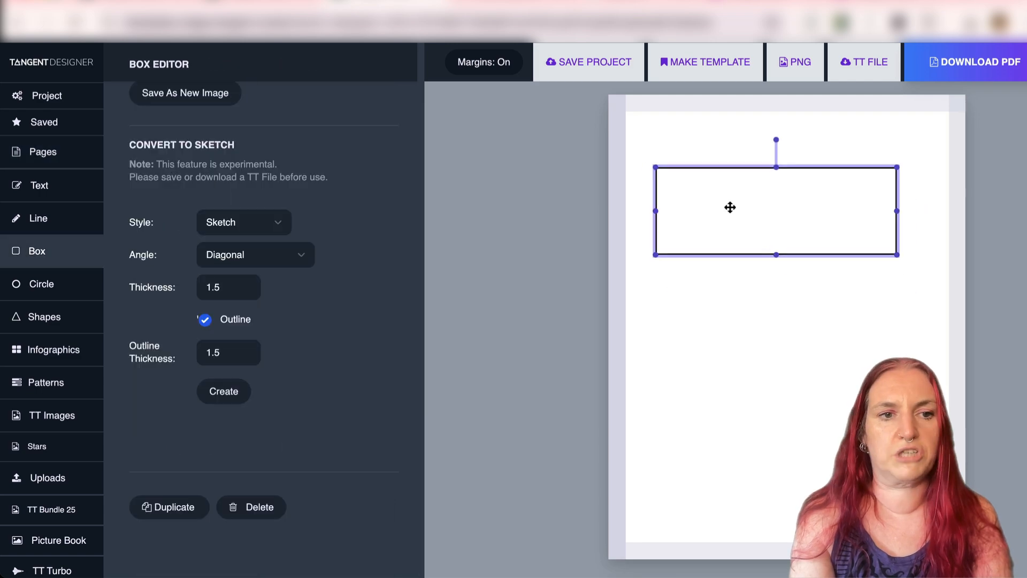
Step: Round the wide box's corners with a corner radius of 6
scroll(266, 369, "down", 10)
scroll(231, 342, "up", 1)
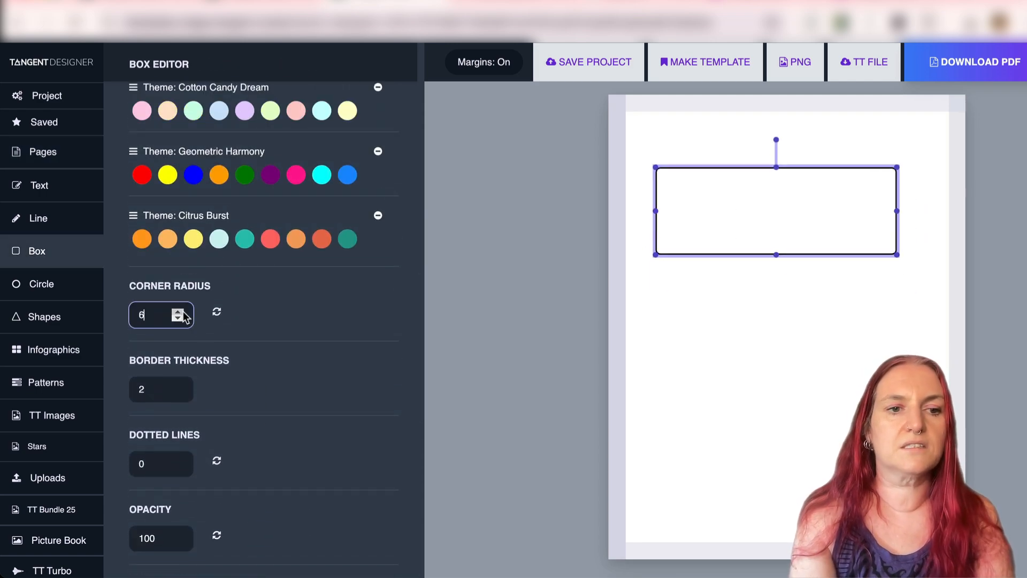
left_click(734, 293)
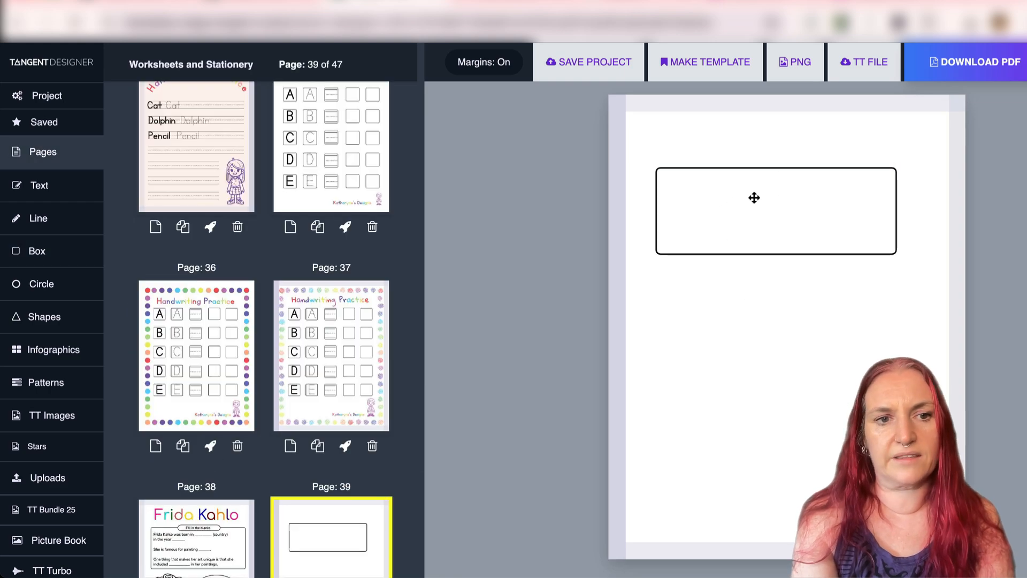
Step: Move the wide box slightly down, duplicate it, place the copy overlapping its upper edge and fill the copy with white
left_click_drag(754, 197, 754, 229)
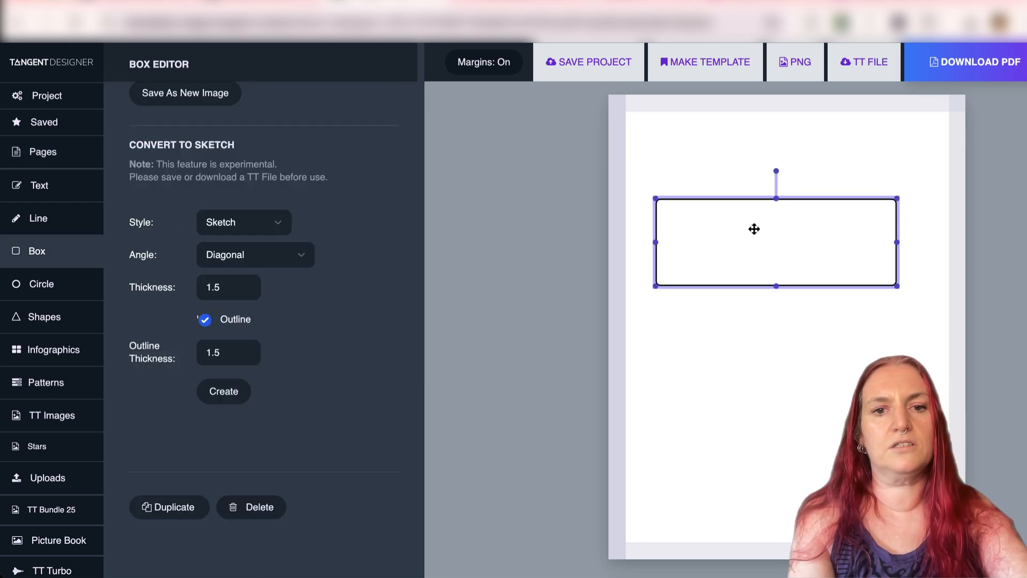
key("ctrl+d")
left_click_drag(800, 255, 800, 206)
scroll(217, 335, "up", 20)
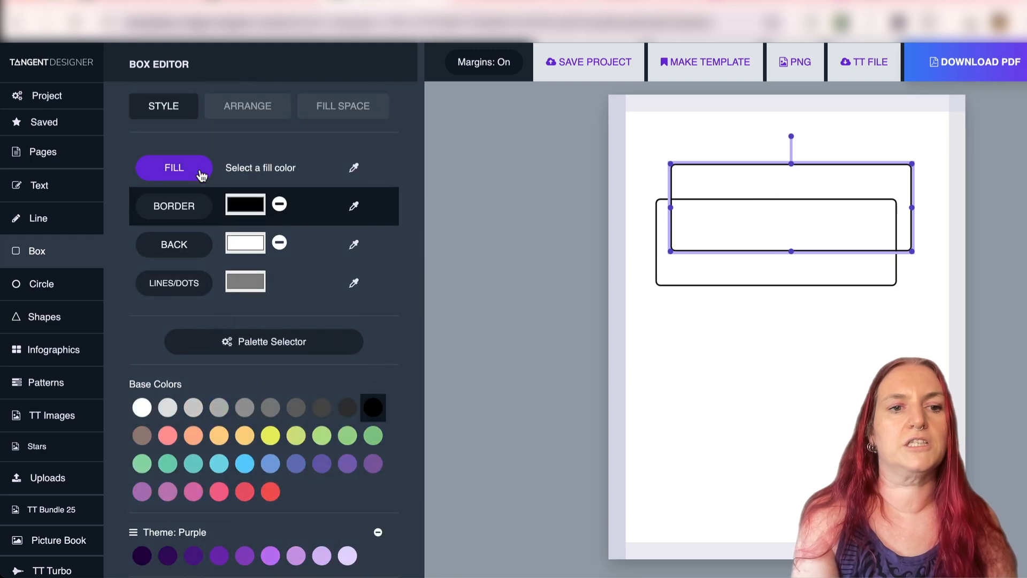
left_click(174, 168)
left_click(140, 408)
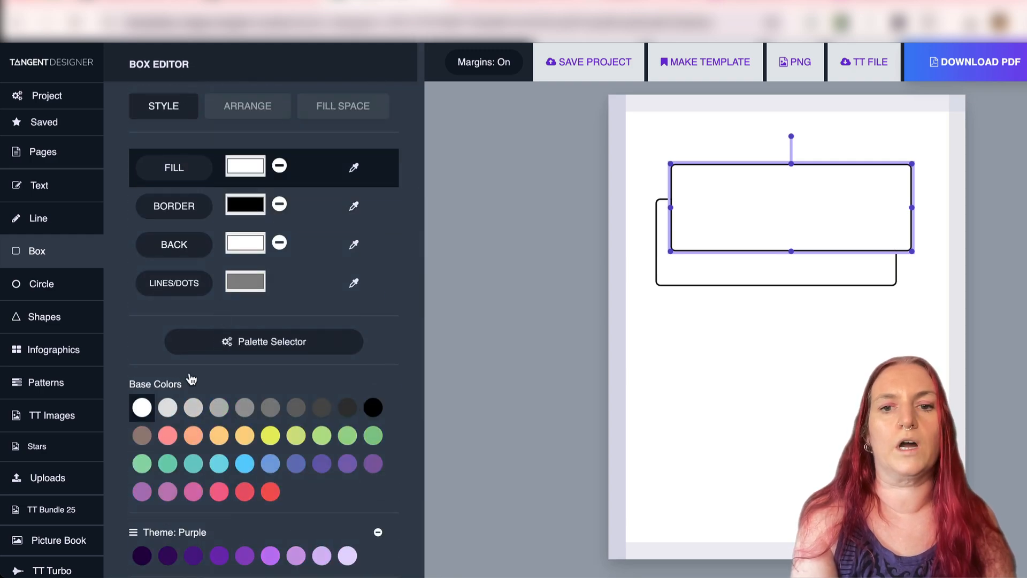
Step: Shrink the white copy into a small pill with a corner radius of 30, centred on the wide box's upper edge
left_click_drag(911, 205, 830, 204)
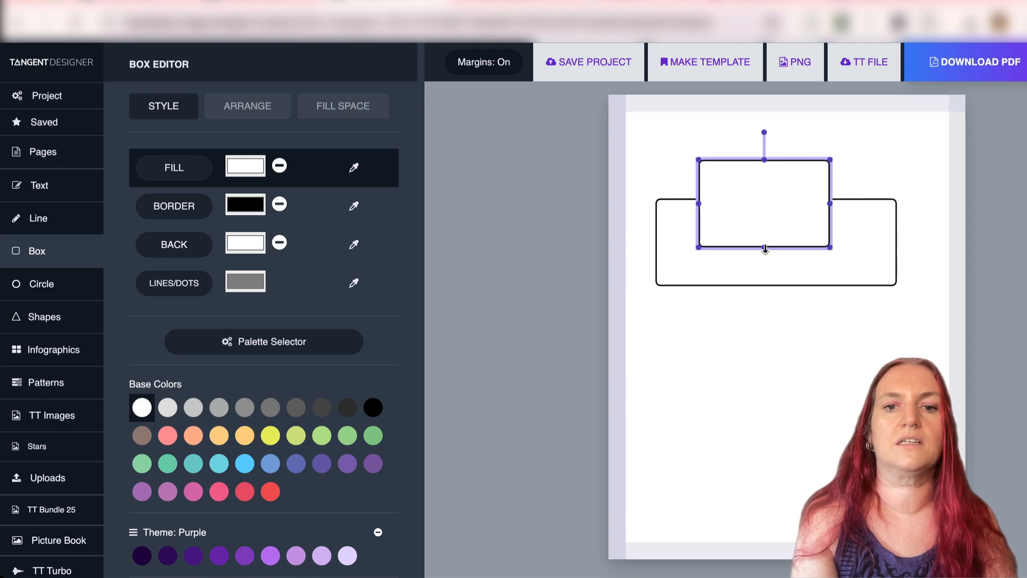
left_click_drag(765, 249, 765, 220)
scroll(351, 282, "down", 20)
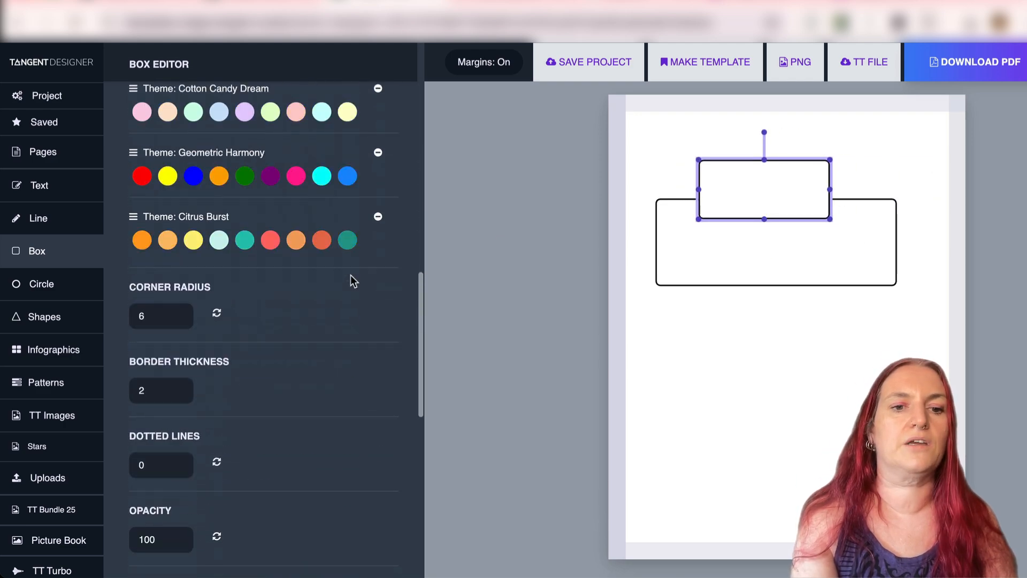
scroll(175, 327, "up", 5)
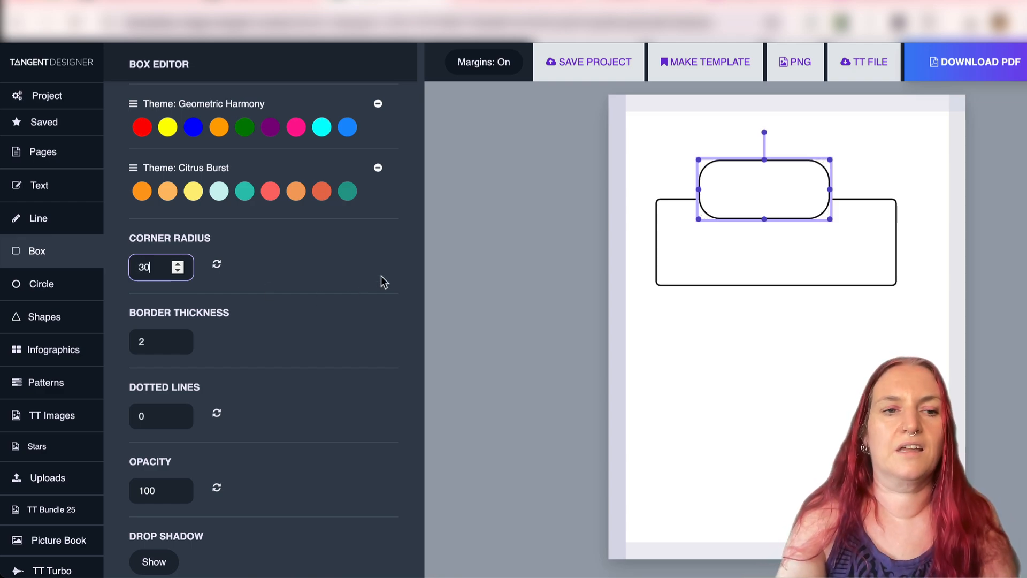
left_click_drag(765, 221, 764, 193)
left_click_drag(830, 177, 786, 200)
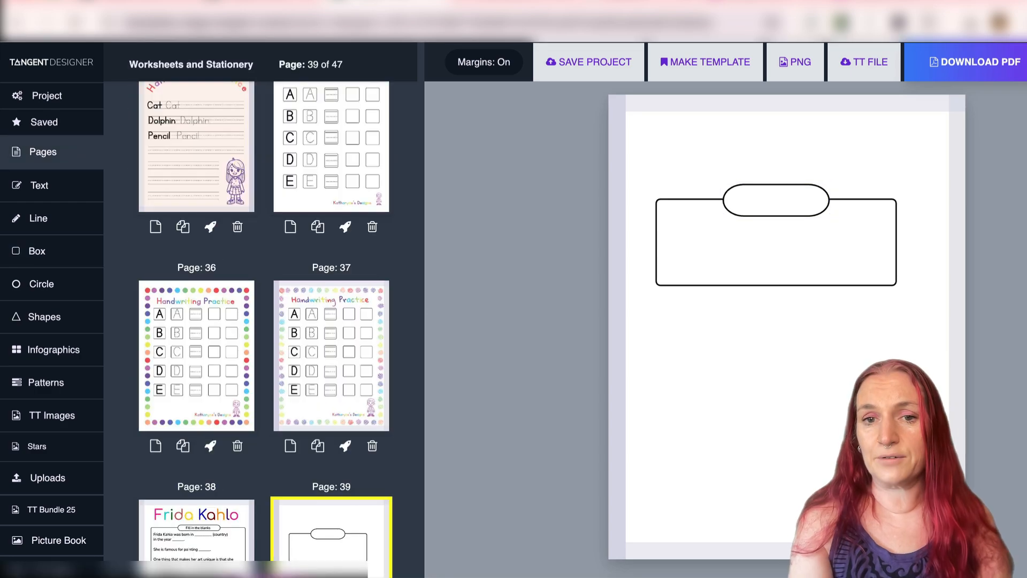
Step: Select the pill and the wide box together and try right and left horizontal alignment
left_click_drag(958, 375, 612, 142)
scroll(274, 174, "up", 5)
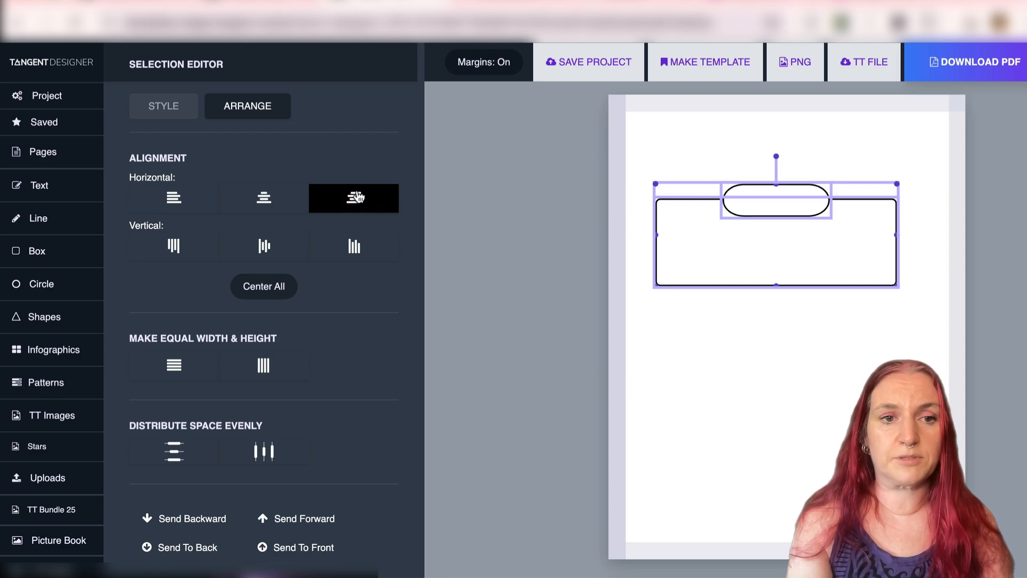
left_click(355, 198)
left_click(171, 207)
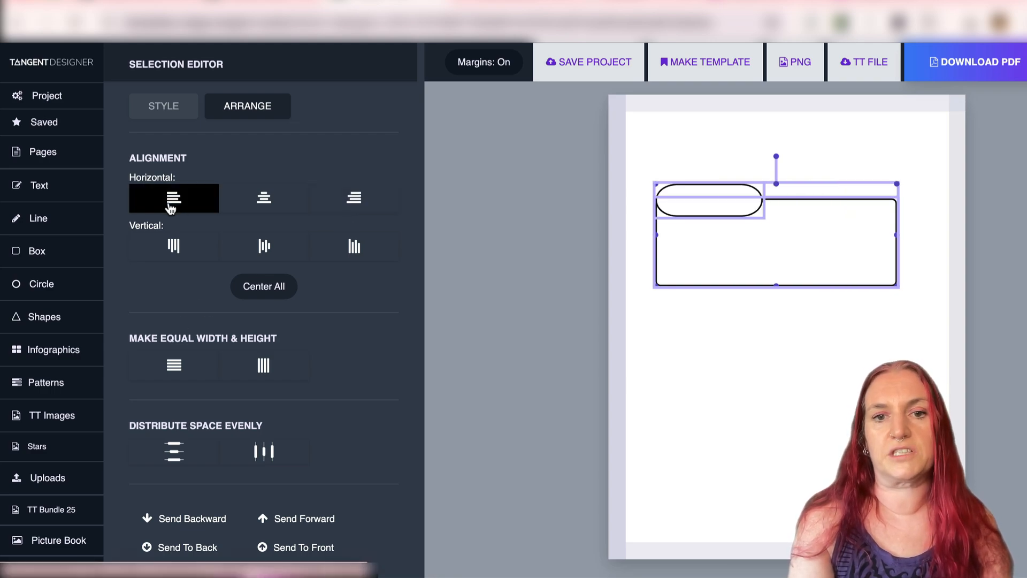
left_click(802, 330)
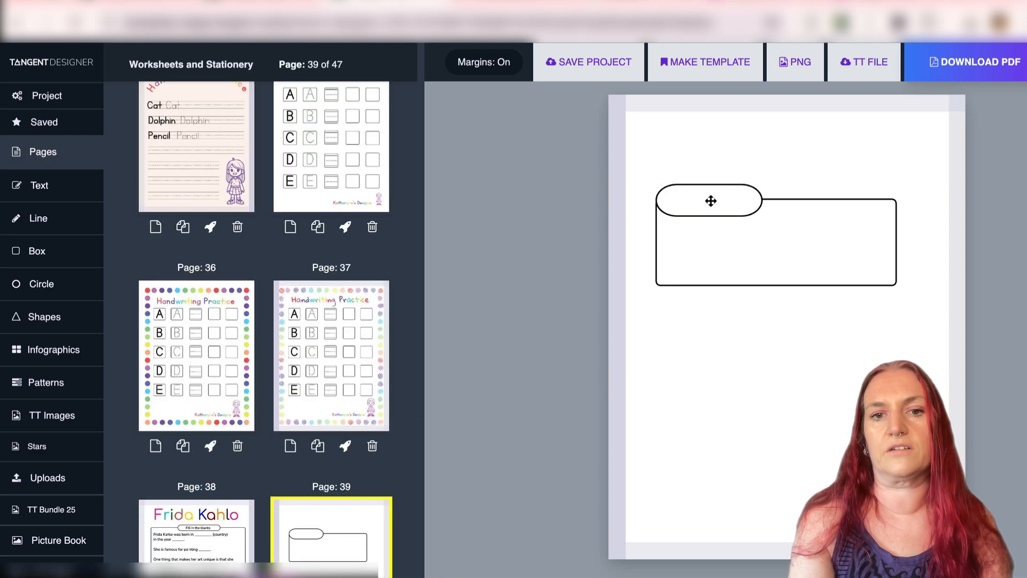
Step: Reselect the pill and the wide box, try right alignment, and align them by their horizontal centres
left_click_drag(724, 334, 686, 158)
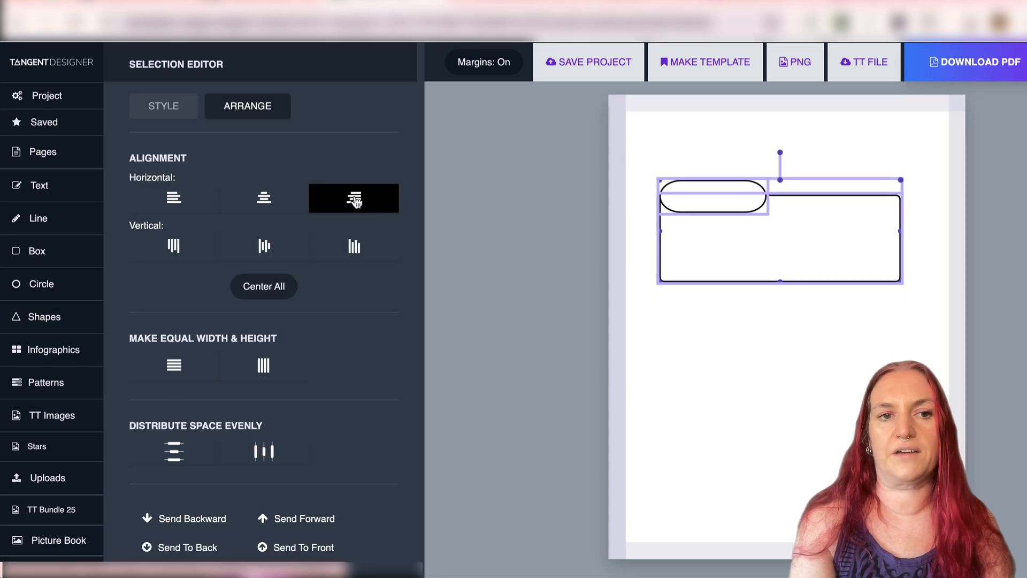
left_click(356, 202)
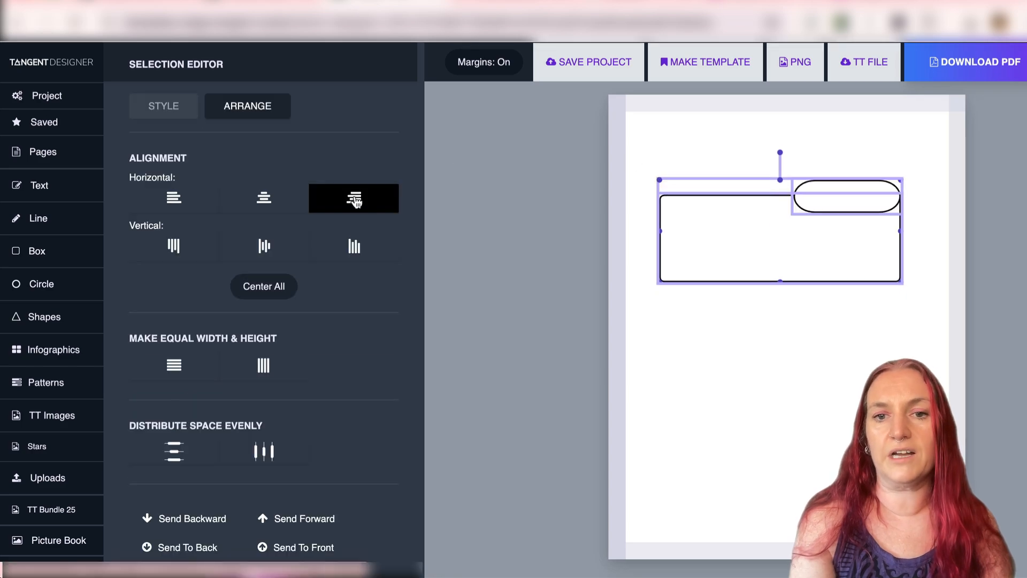
left_click(280, 202)
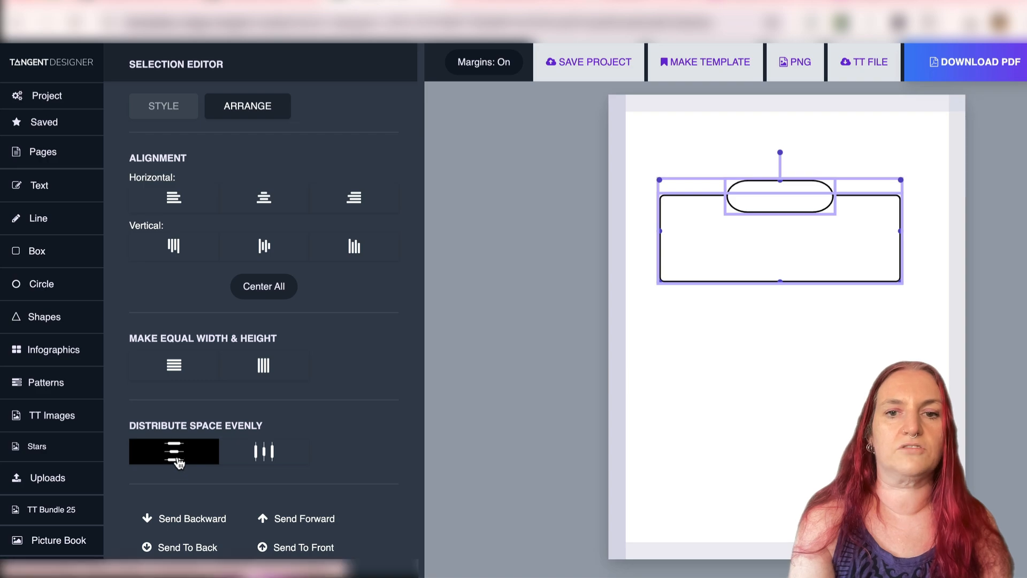
left_click(750, 323)
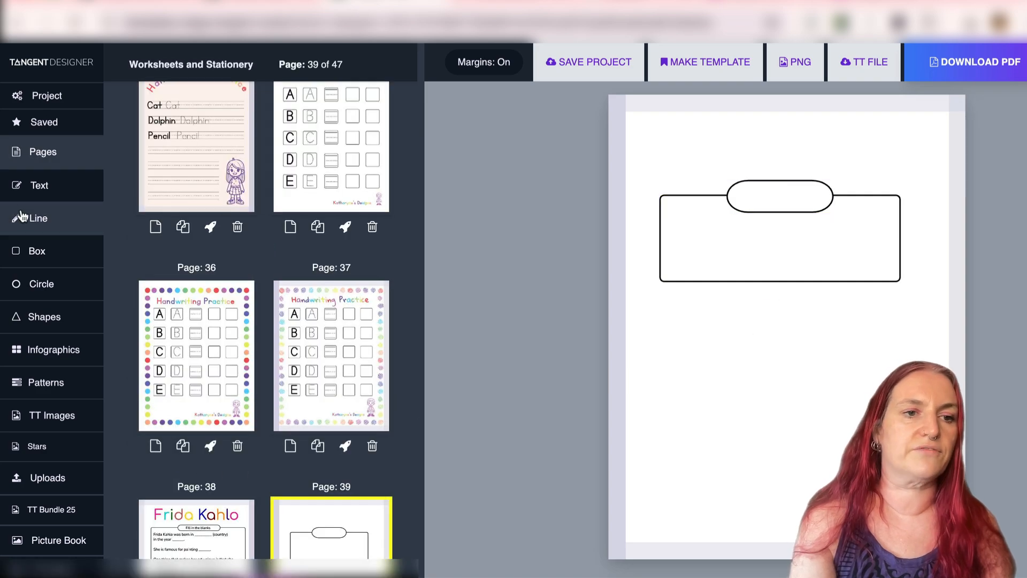
Step: Add a 1-inch box below the wide box's left edge, duplicate it three times and move the last copy lower down
left_click(38, 251)
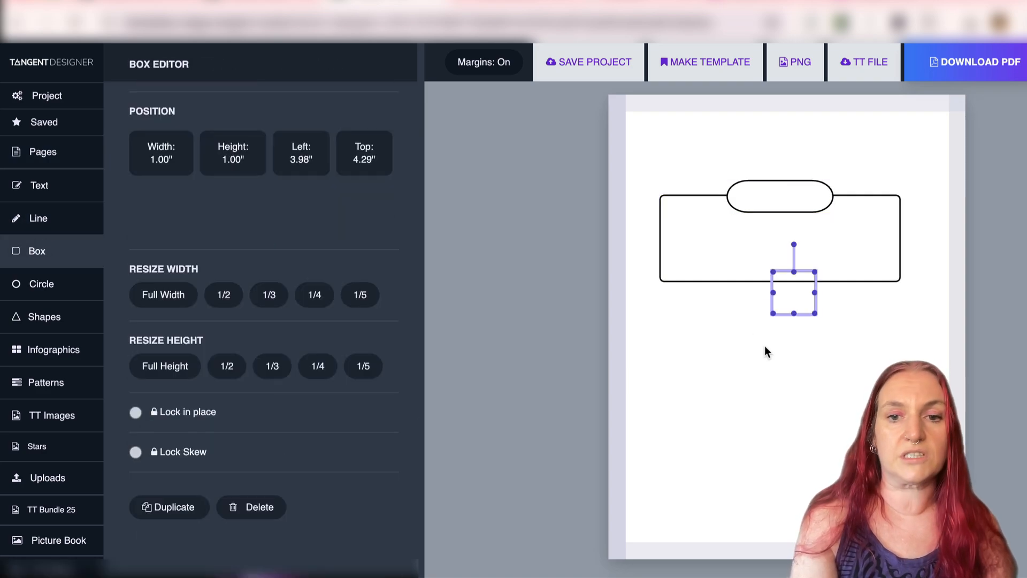
left_click_drag(794, 296, 679, 329)
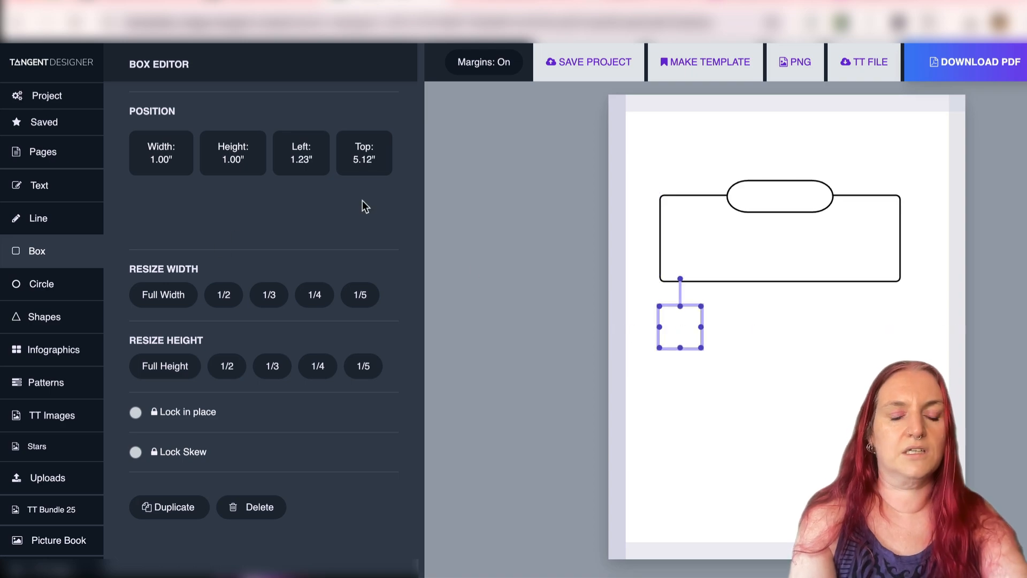
key("ctrl+d")
key("ctrl+d")
key("ctrl+d")
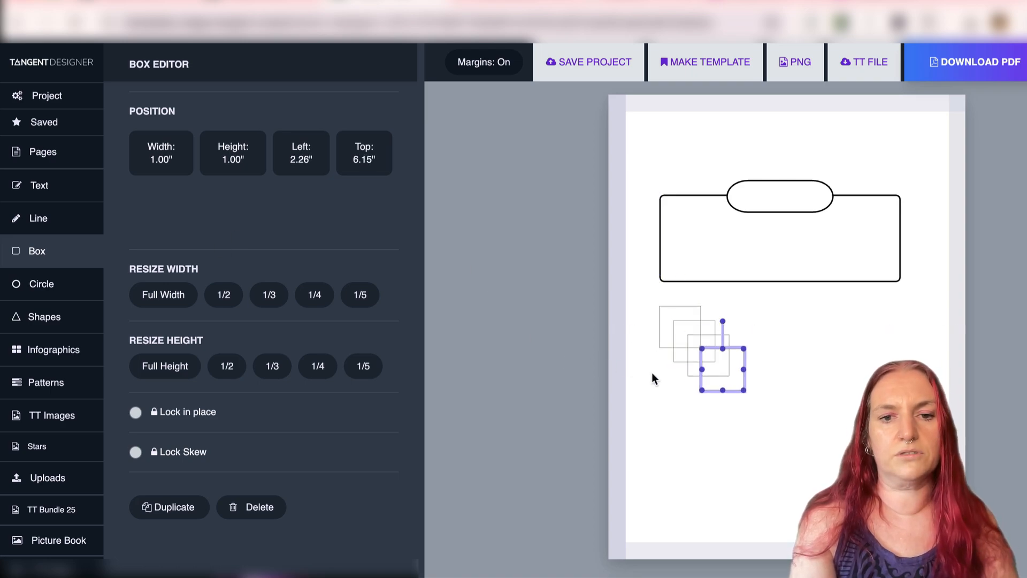
left_click_drag(741, 374, 690, 475)
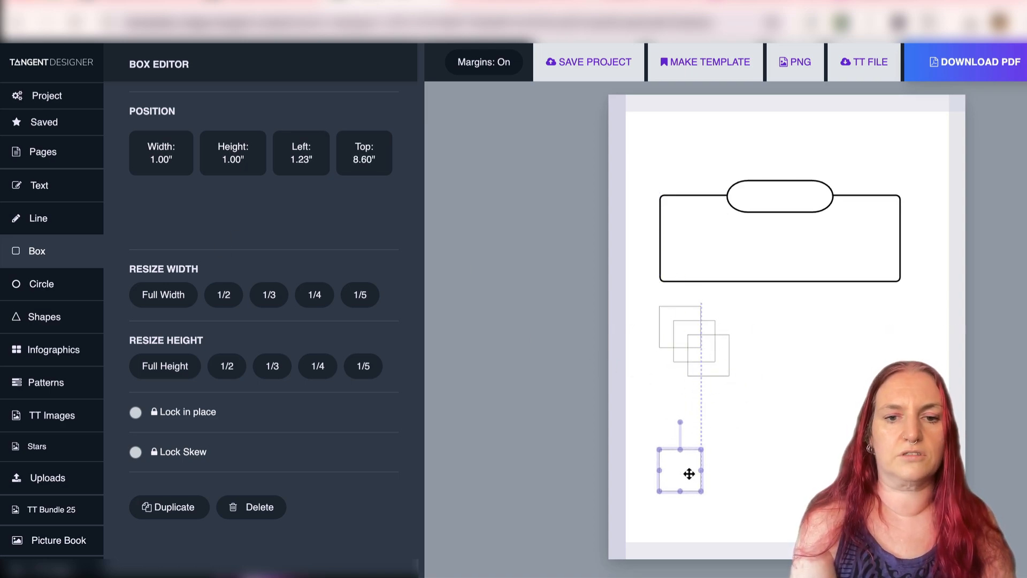
Step: Scale down the four small boxes together, distribute them evenly in a vertical column and align them left
left_click_drag(728, 512, 629, 314)
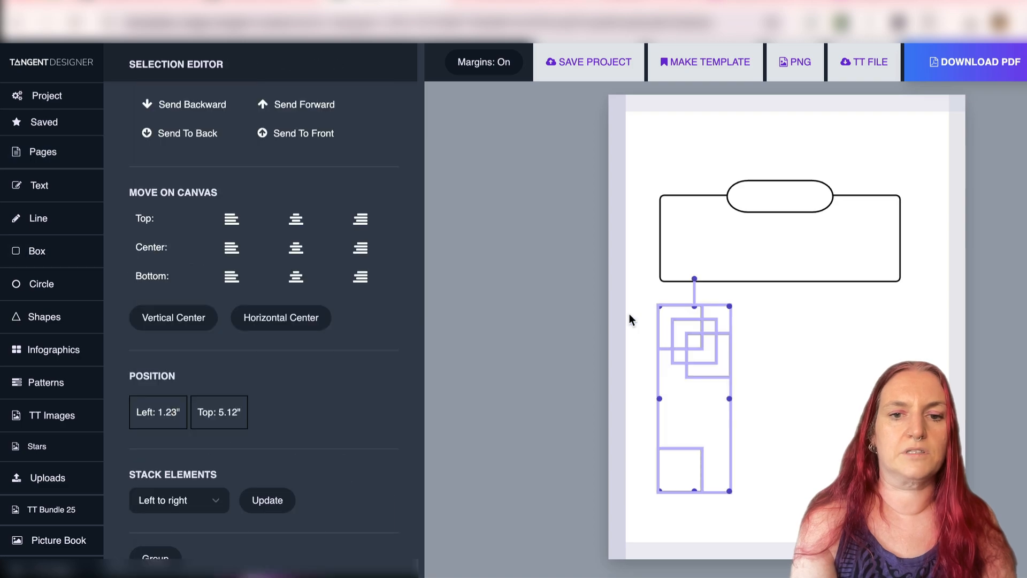
left_click_drag(731, 493, 695, 449)
left_click(174, 451)
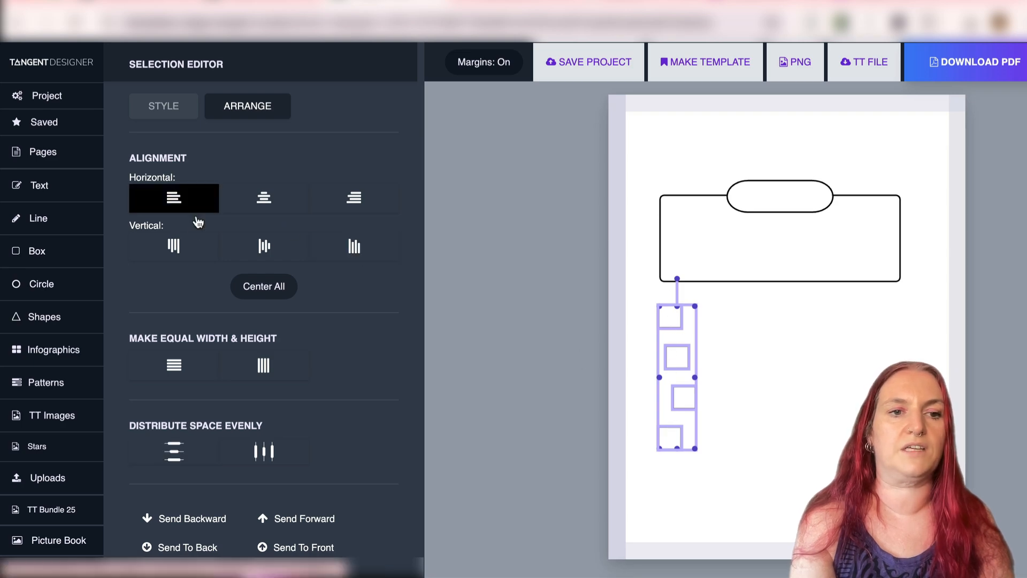
left_click(165, 202)
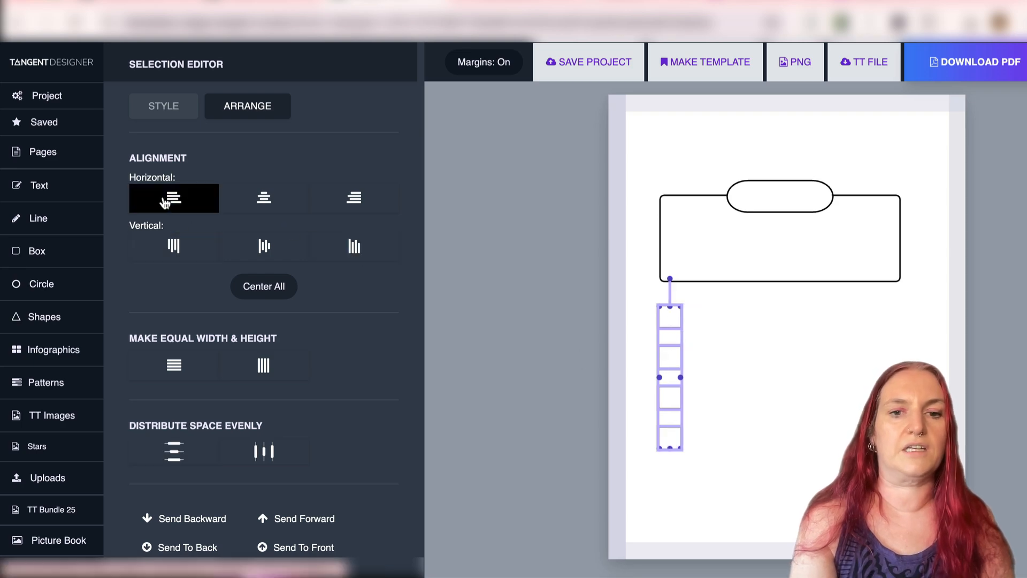
left_click(785, 474)
Step: Select the four small boxes again and thicken their borders together
left_click_drag(748, 487, 644, 294)
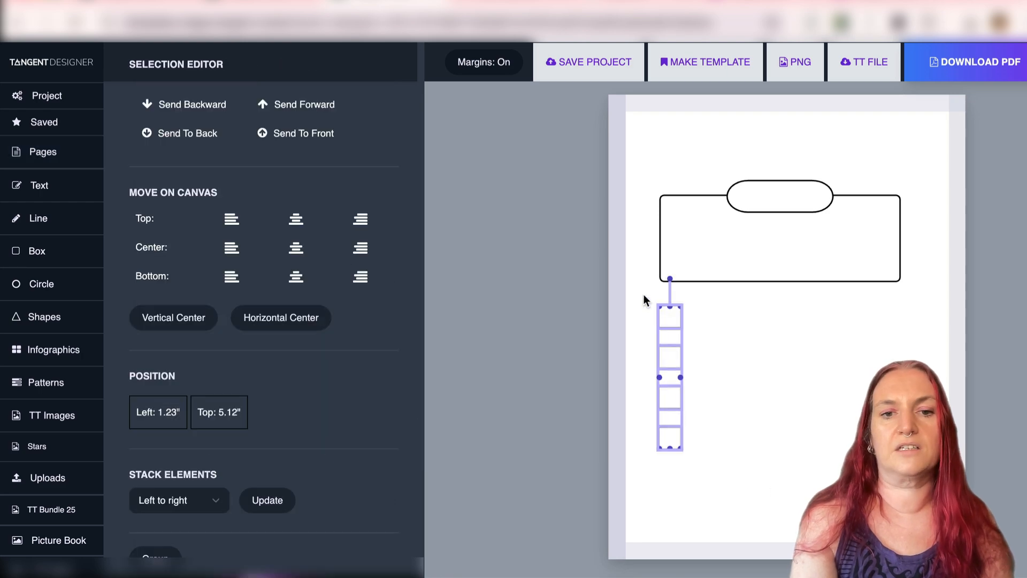
scroll(132, 319, "up", 8)
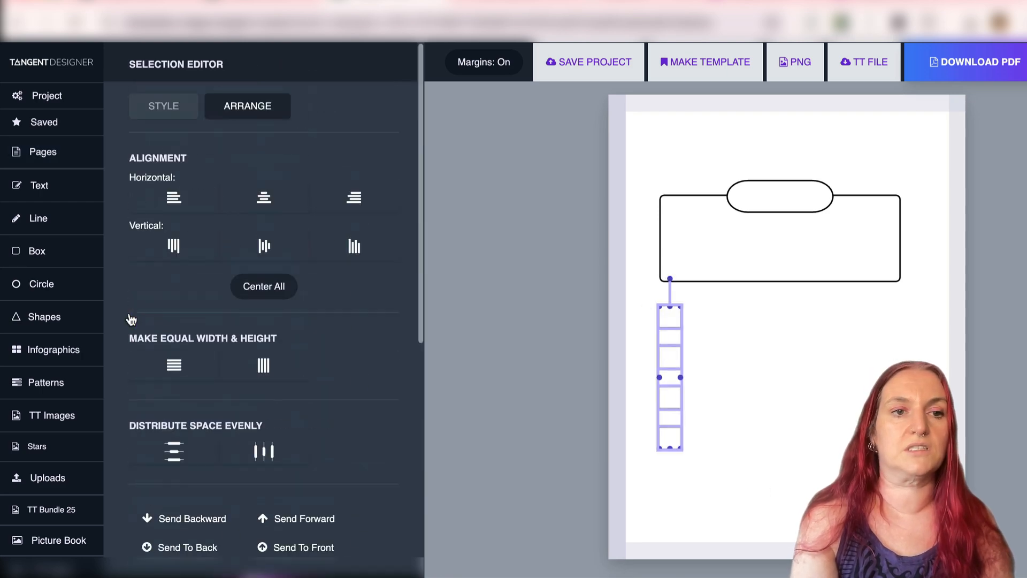
left_click(154, 105)
scroll(128, 272, "down", 15)
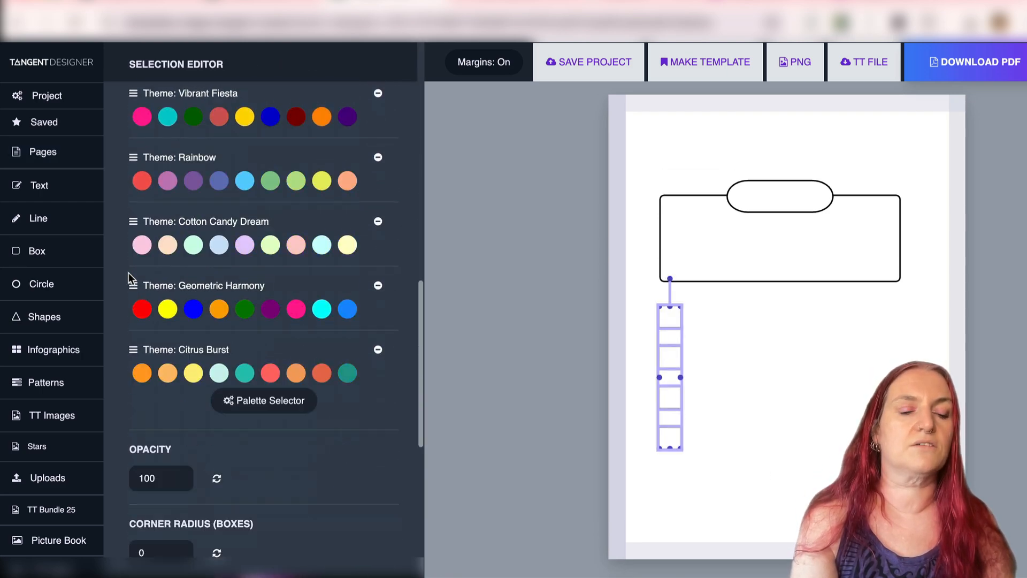
left_click(177, 223)
left_click(177, 223)
left_click(177, 223)
left_click(177, 223)
left_click(177, 223)
left_click(746, 453)
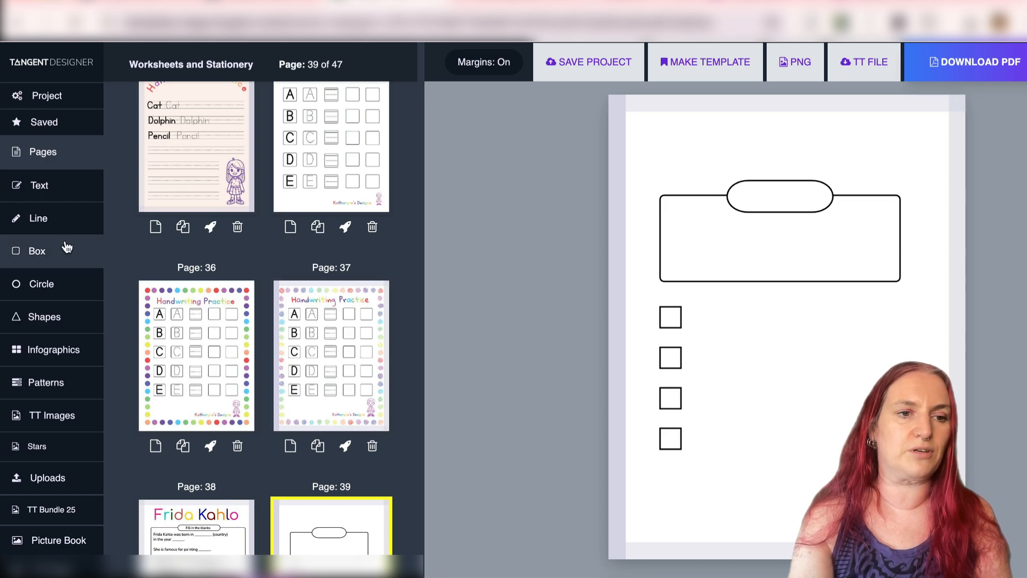
Step: Add a small circle in the upper corner of the page's left margin, remove its border and fill it light orange
left_click(40, 287)
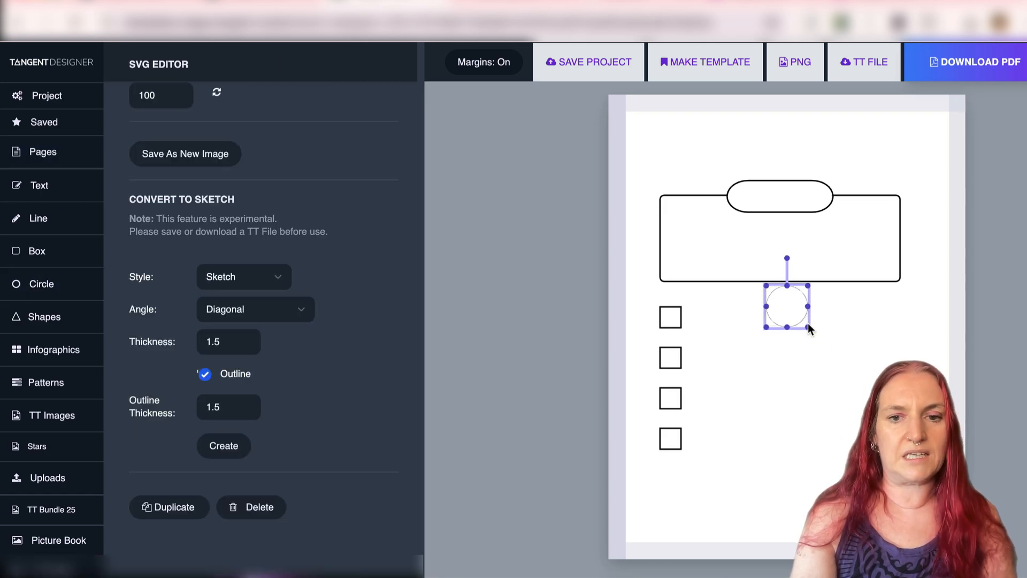
left_click_drag(810, 330, 642, 138)
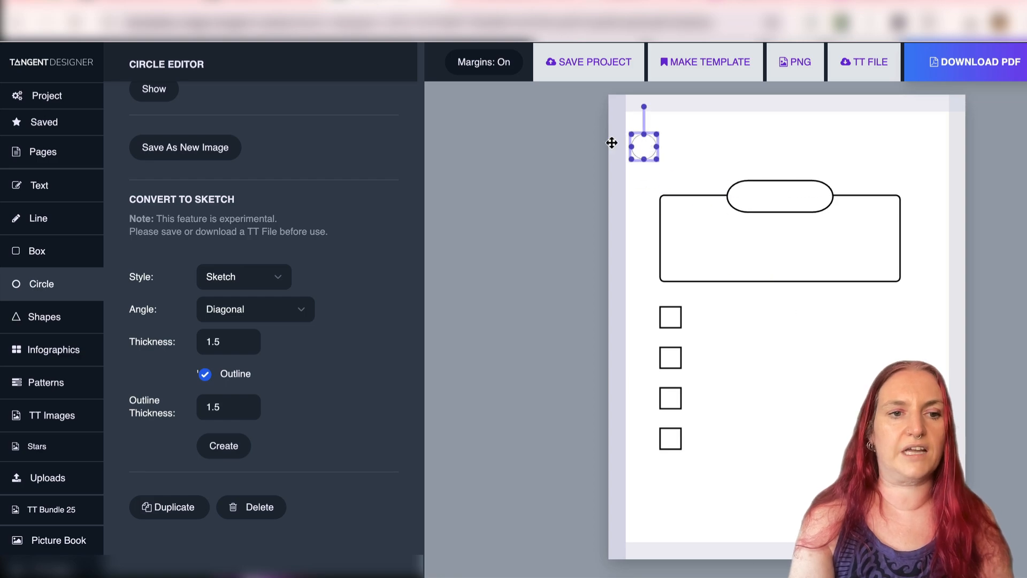
scroll(406, 239, "up", 2)
scroll(406, 239, "up", 5)
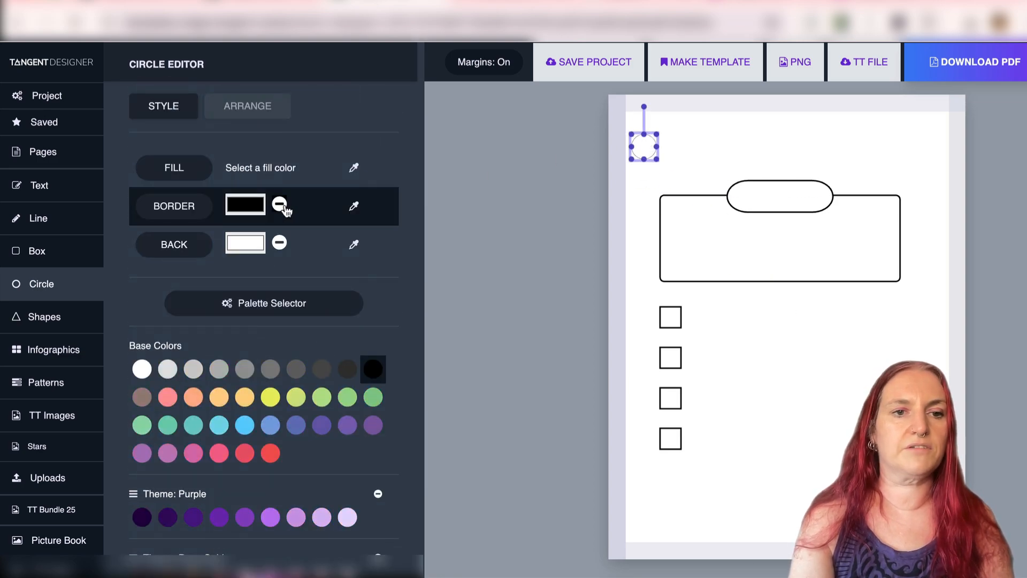
left_click(279, 205)
left_click(244, 396)
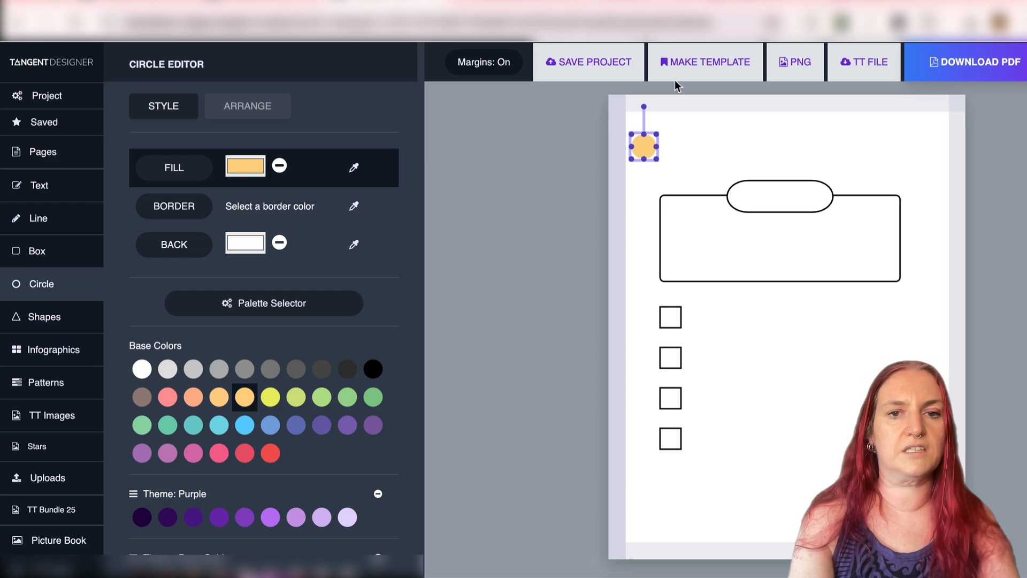
Step: Duplicate the orange circle five times and move the last copy down the left margin, level with the lowest small box
key("ctrl+d")
key("ctrl+d")
key("ctrl+d")
key("ctrl+d")
key("ctrl+d")
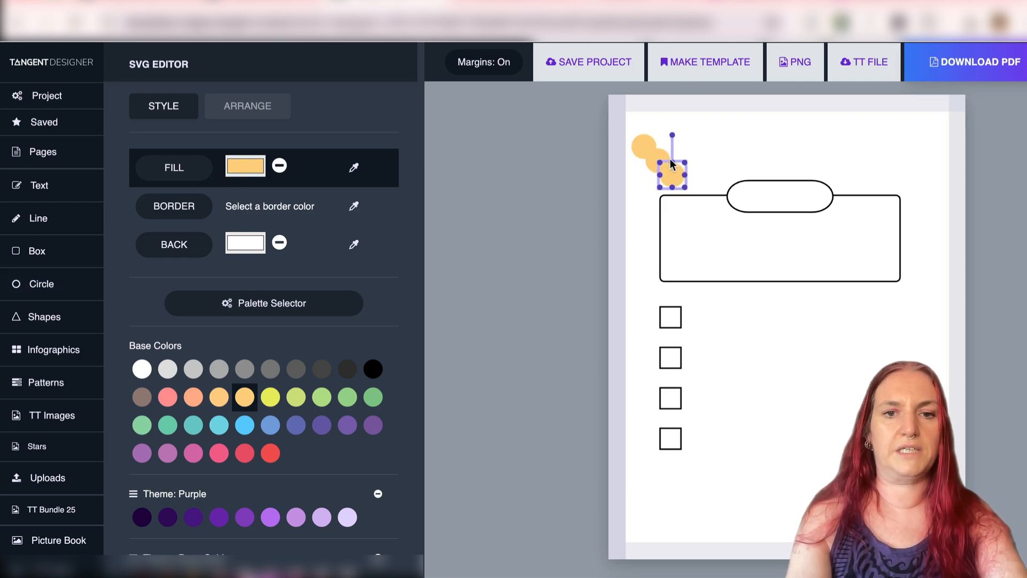
left_click_drag(719, 216, 642, 456)
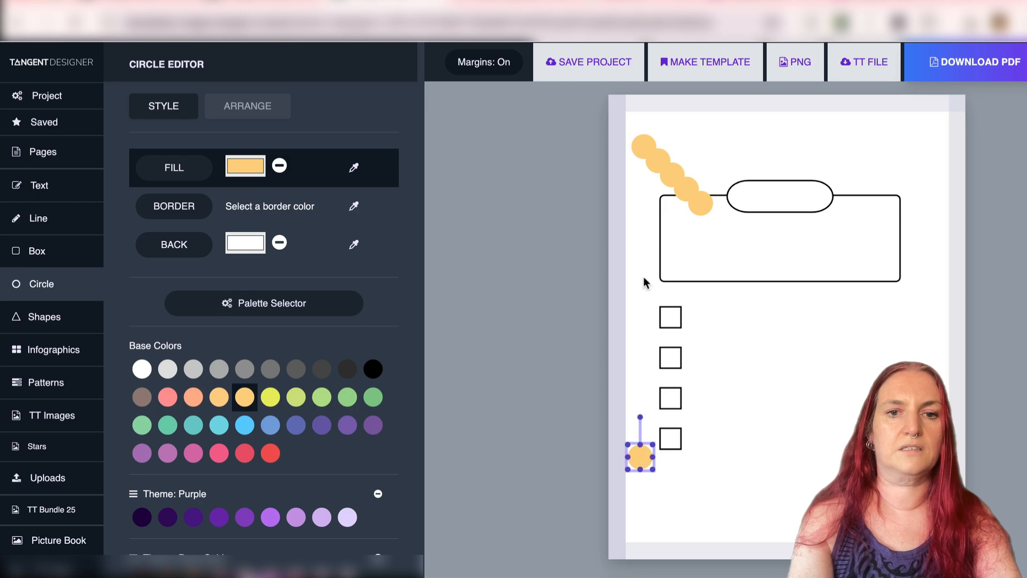
Step: Select all six orange circles, align them left and distribute them evenly in a vertical column
left_click_drag(635, 126, 704, 202)
left_click(703, 205, "shift")
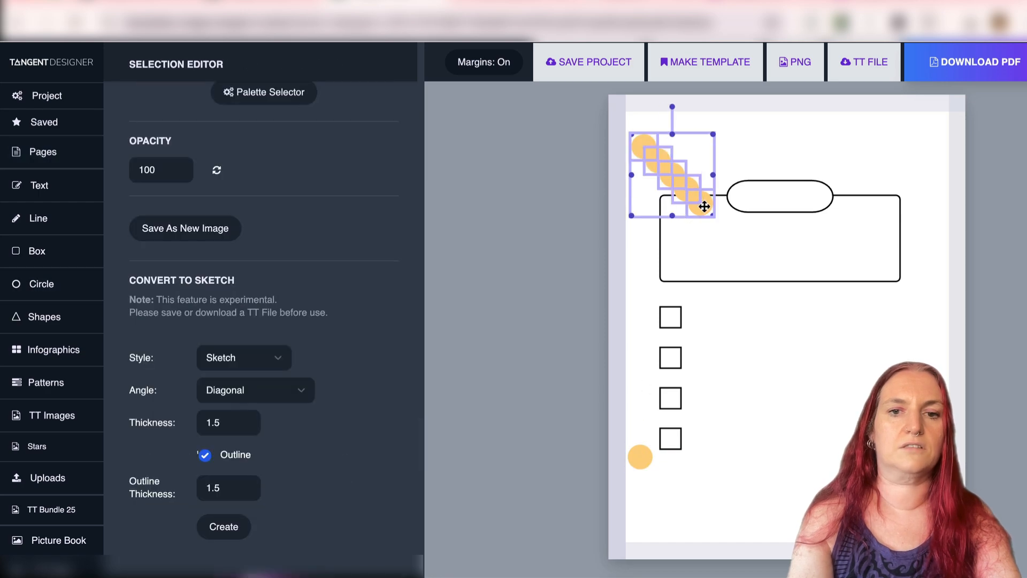
left_click(174, 198)
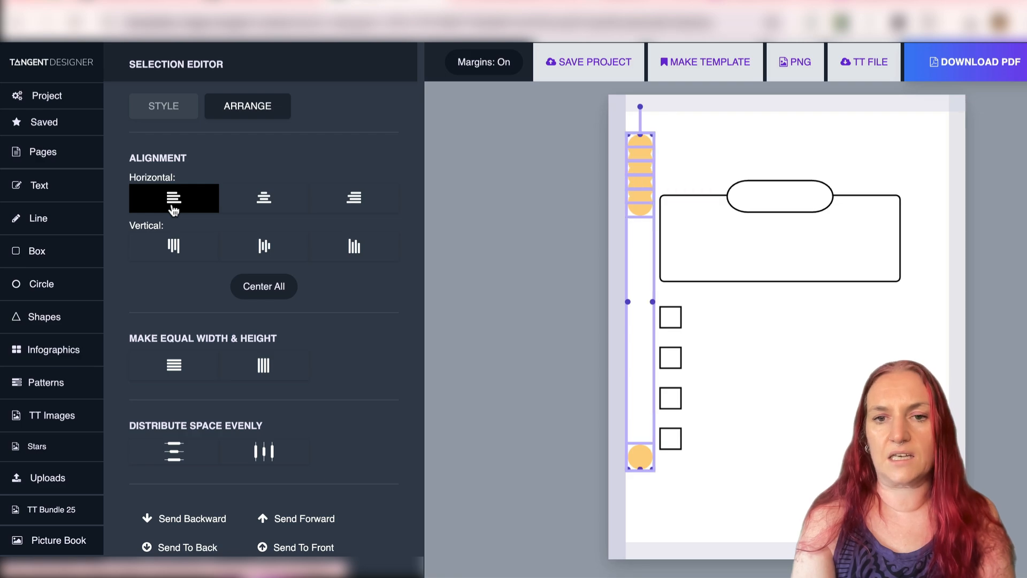
left_click(184, 461)
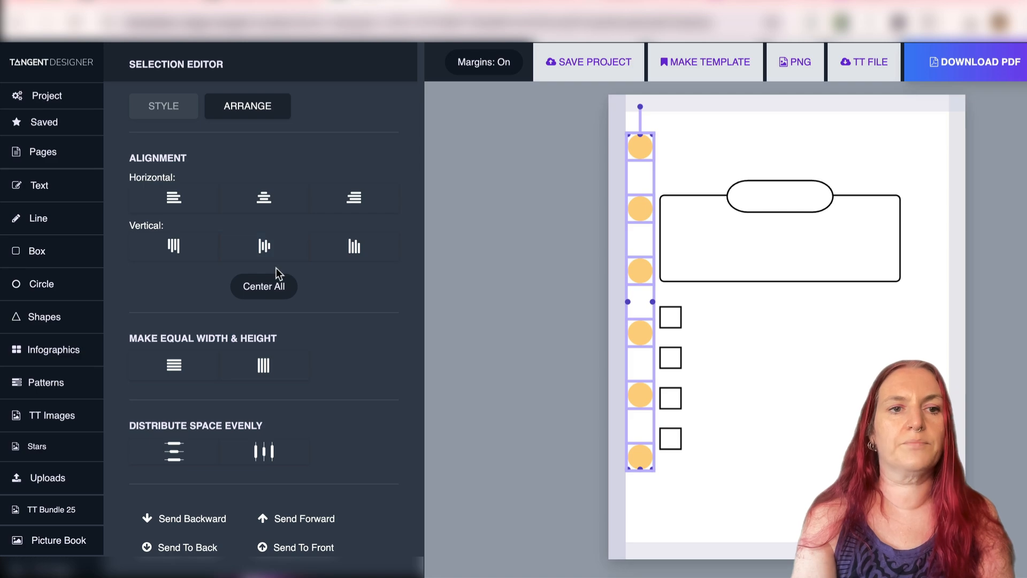
Step: Recolour the six circles with the Rainbow theme of the Group Color Changer, colorizing each one differently in sequence
left_click(167, 109)
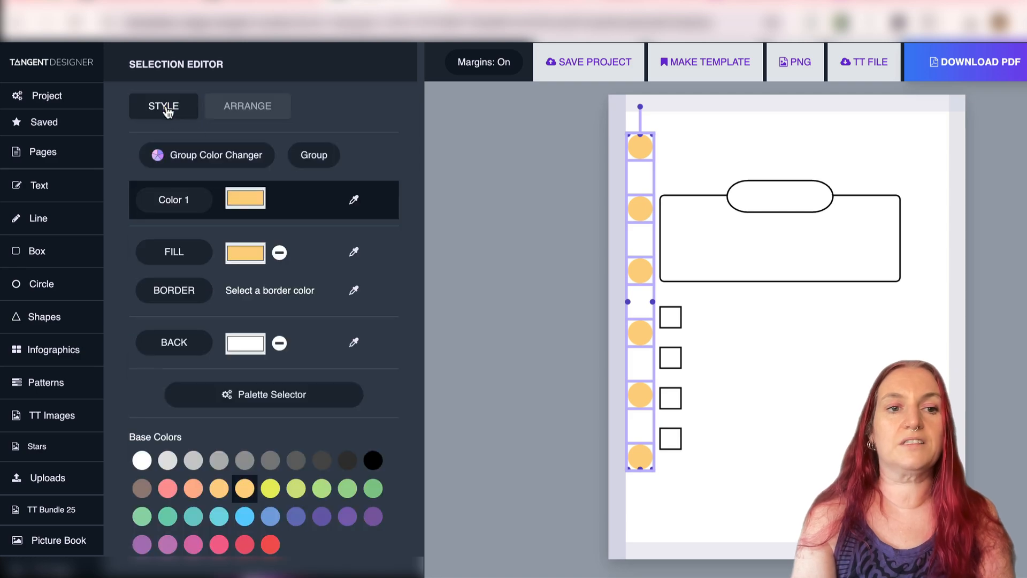
left_click(232, 160)
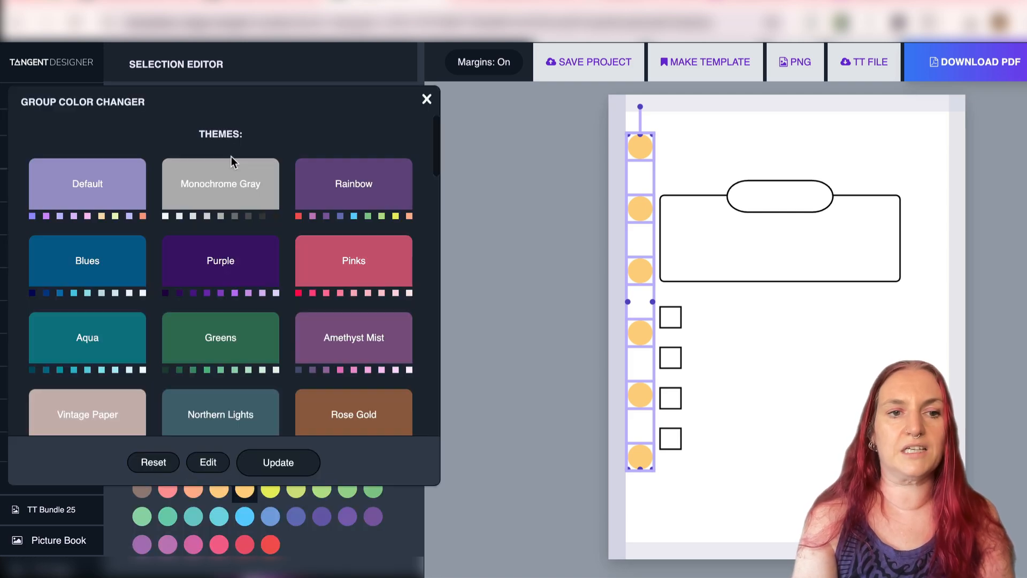
left_click(357, 194)
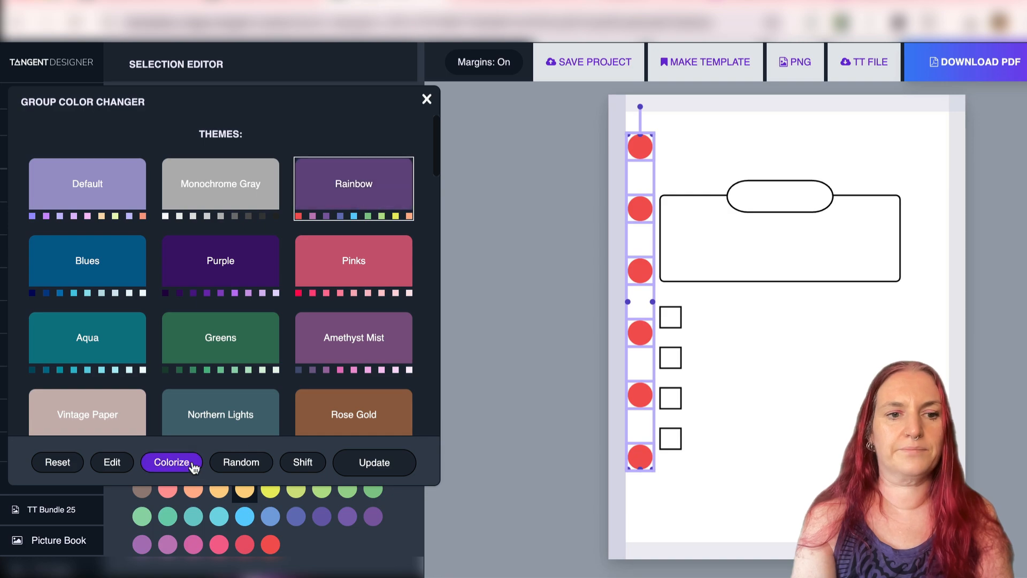
left_click(176, 462)
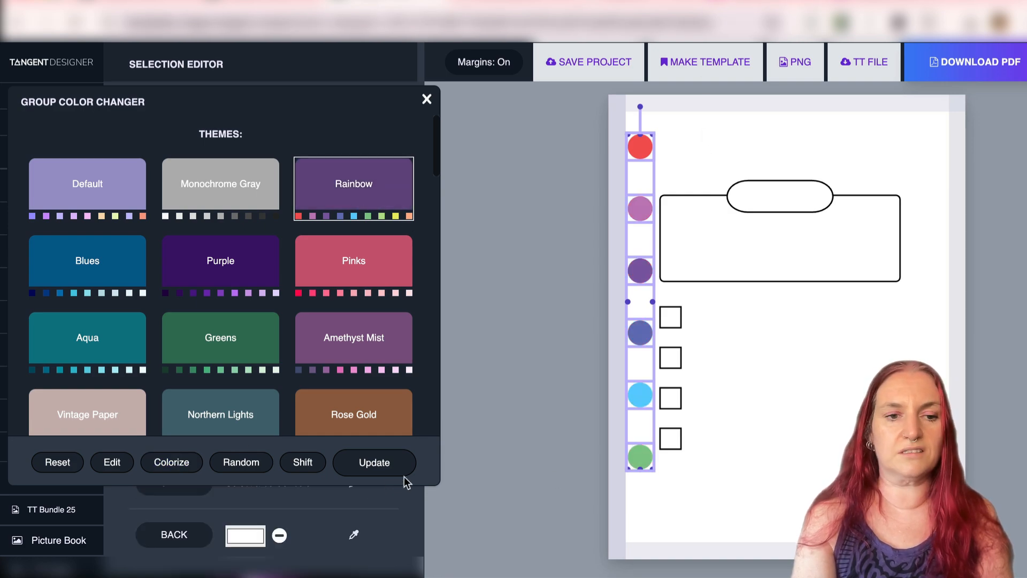
Step: Try random Rainbow colours, restore the sequential colours, shift them around the circles until red is first again, and apply them
left_click(242, 463)
left_click(242, 462)
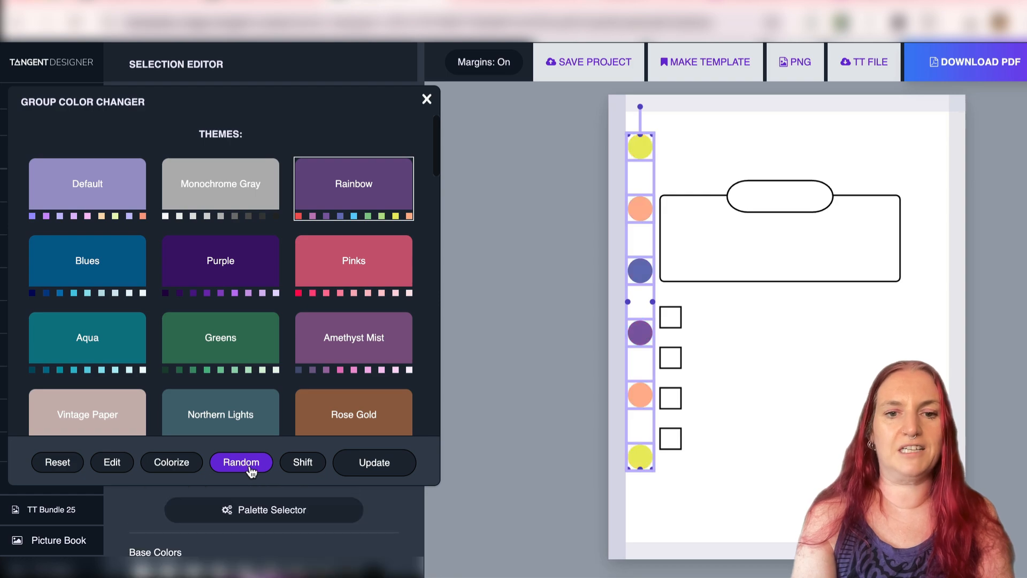
left_click(242, 462)
left_click(176, 464)
left_click(302, 464)
left_click(302, 464)
left_click(303, 463)
left_click(302, 463)
left_click(302, 463)
left_click(302, 463)
left_click(302, 463)
left_click(302, 463)
left_click(302, 463)
left_click(302, 463)
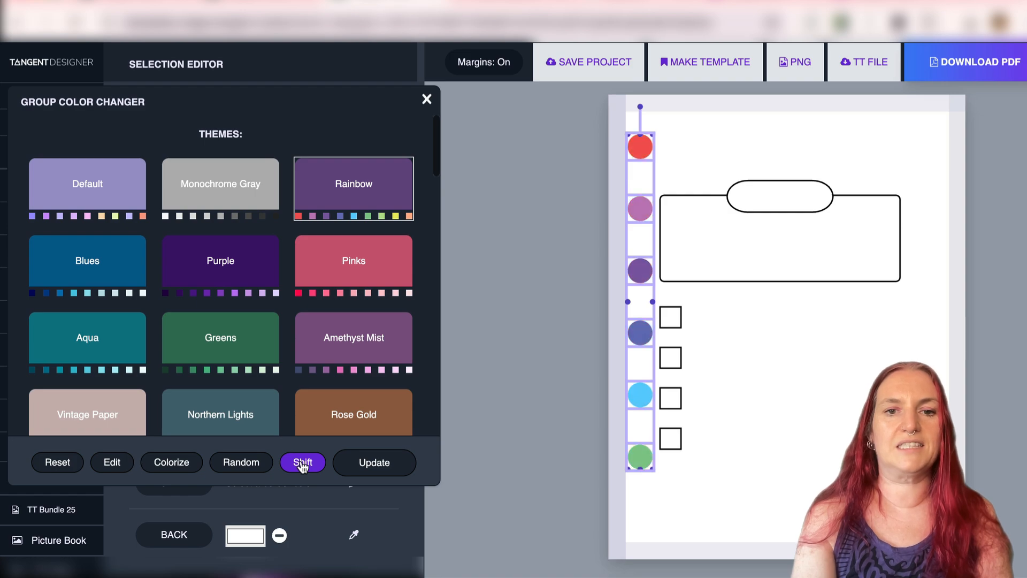
left_click(375, 463)
Step: On page 39, move the pill and wide box up together near the upper margin and delete the four small boxes
left_click(224, 390)
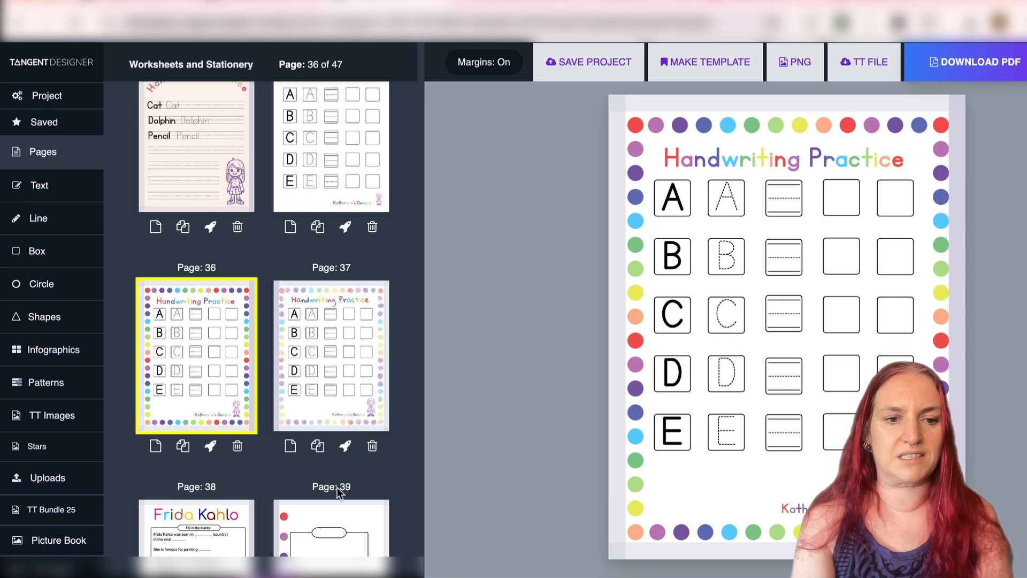
left_click(332, 527)
left_click_drag(877, 302, 775, 142)
left_click_drag(716, 461, 778, 312)
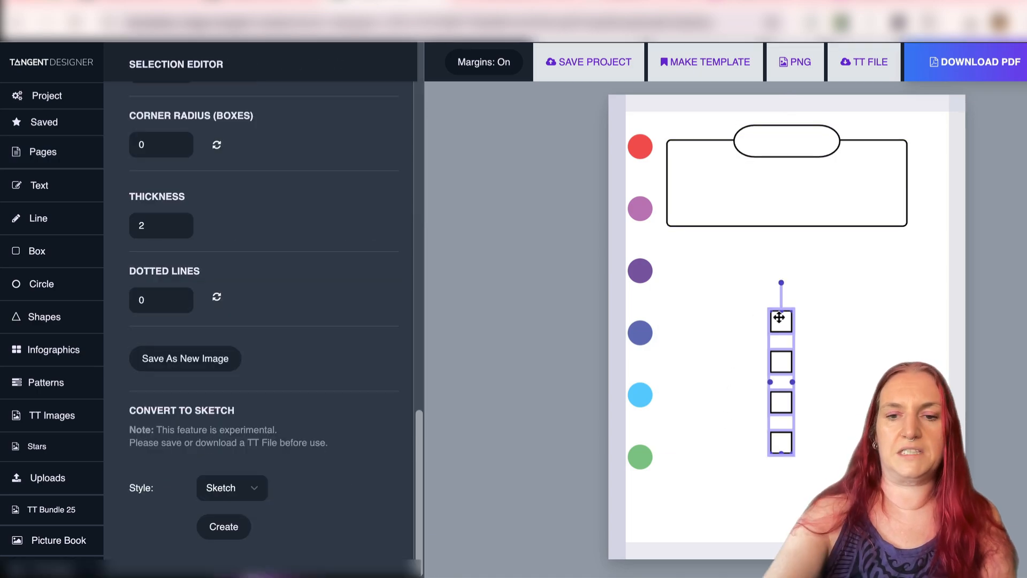
key("Delete")
Step: Add a box below the wide box, stretch it to the same width and most of the remaining height, and fill it with Handwriting Paper
left_click(63, 259)
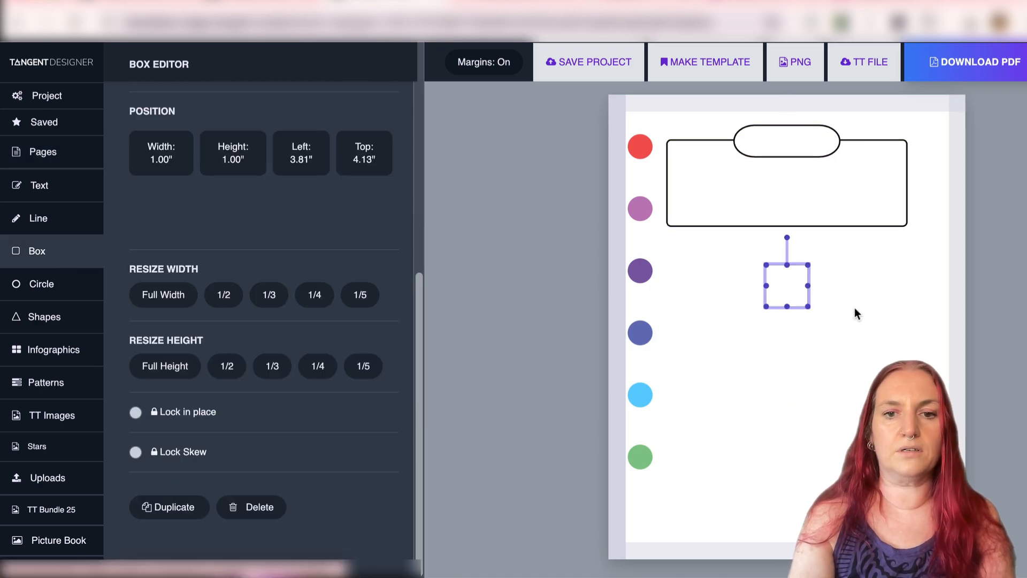
left_click_drag(787, 291, 906, 271)
left_click_drag(788, 292, 787, 505)
scroll(302, 274, "up", 5)
left_click(345, 106)
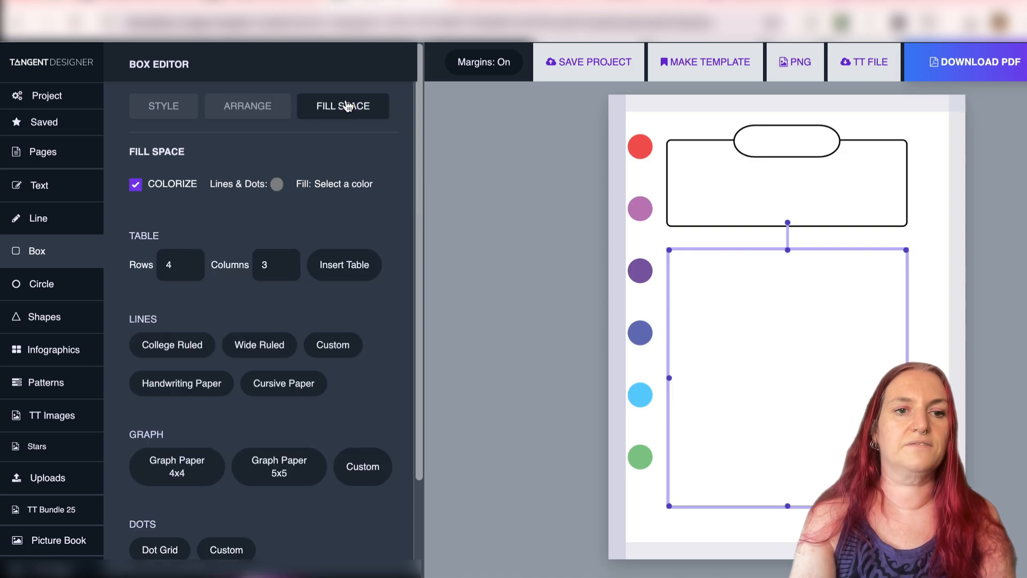
left_click(185, 390)
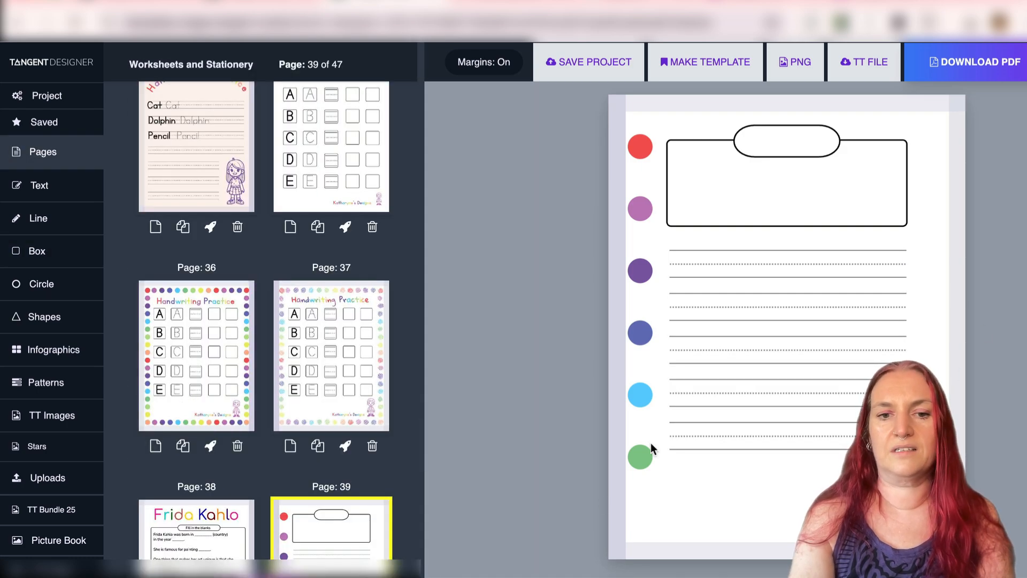
Step: Duplicate the column of rainbow circles into the right margin and move the left column level with the copy
left_click_drag(646, 486, 627, 166)
left_click_drag(639, 272, 931, 278)
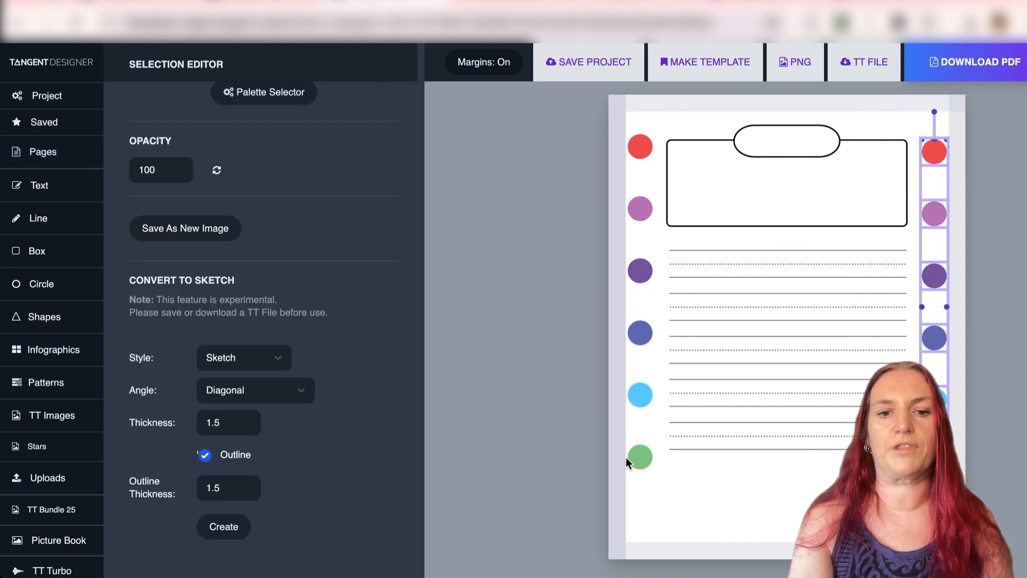
left_click_drag(658, 508, 643, 145)
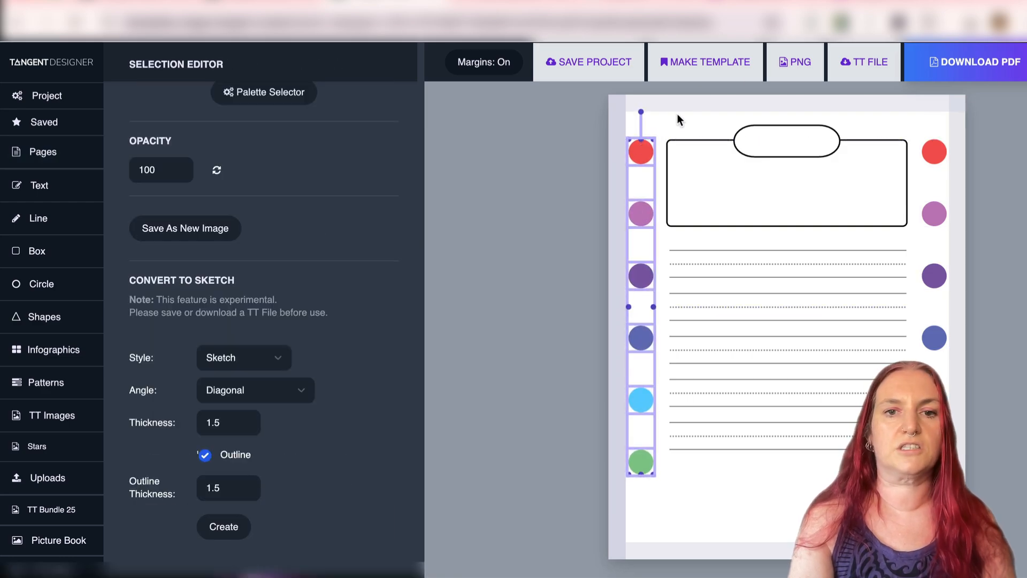
Step: Select the red circles heading both columns and open their arrangement options to check how they line up
left_click(669, 130)
left_click(645, 150)
left_click(933, 153, "shift")
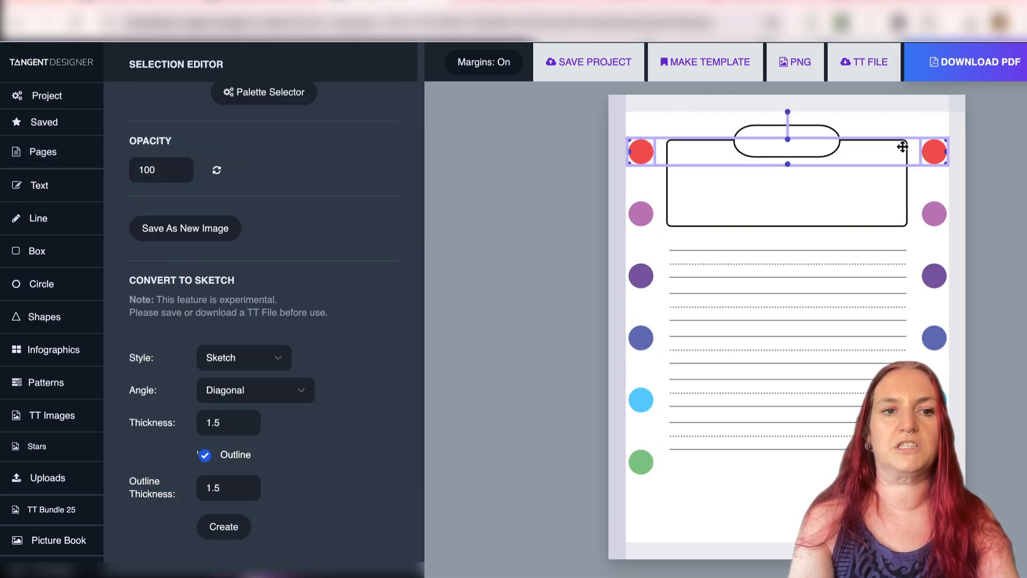
scroll(328, 243, "up", 10)
left_click(245, 106)
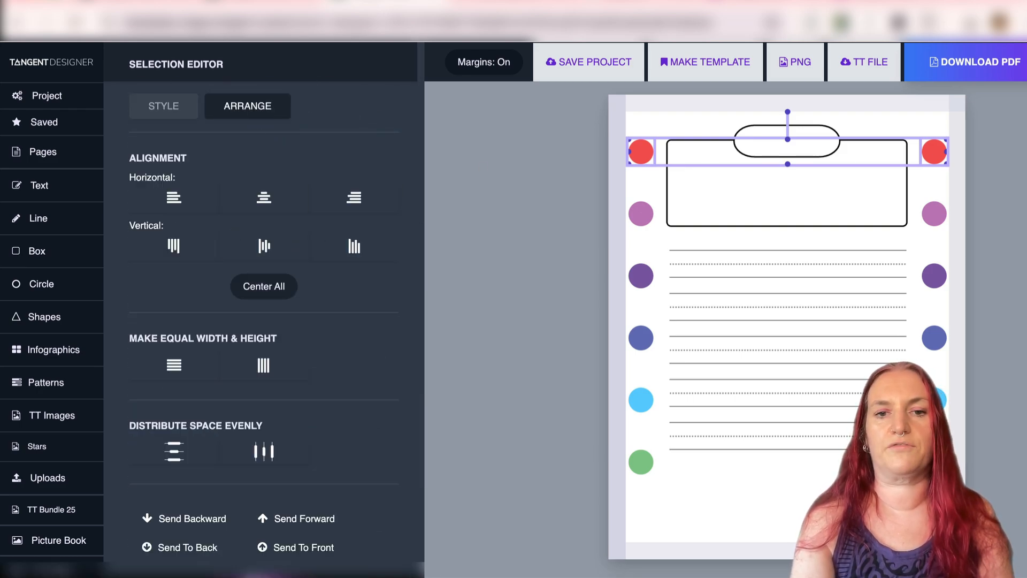
left_click(537, 160)
Step: Select all the handwriting lines and move them down to leave space below the wide box
left_click_drag(808, 481, 734, 240)
left_click_drag(743, 317, 743, 389)
left_click(722, 282)
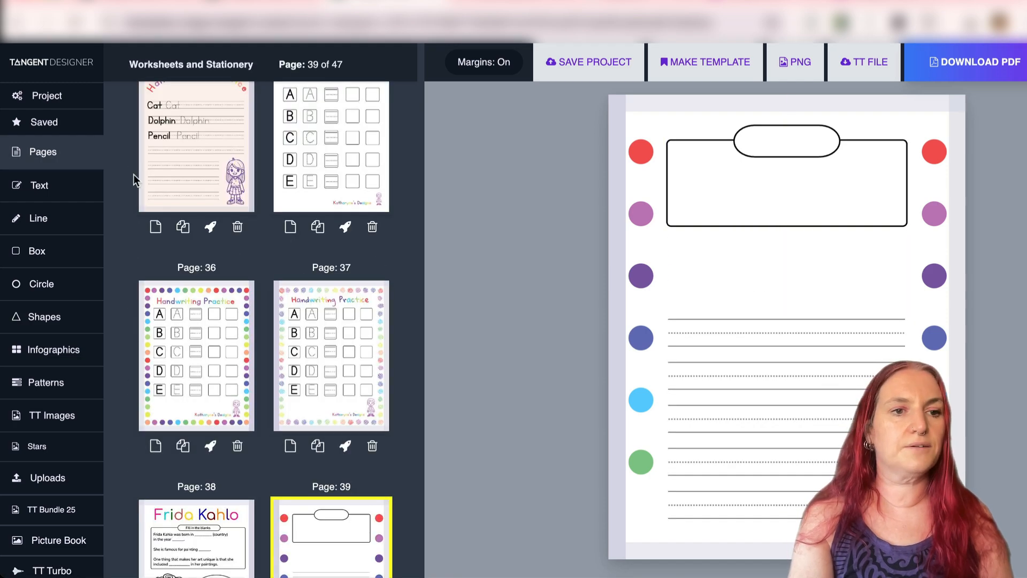
Step: Add the text "Write about what you know about Frida Kahlo" above the handwriting lines
left_click(55, 188)
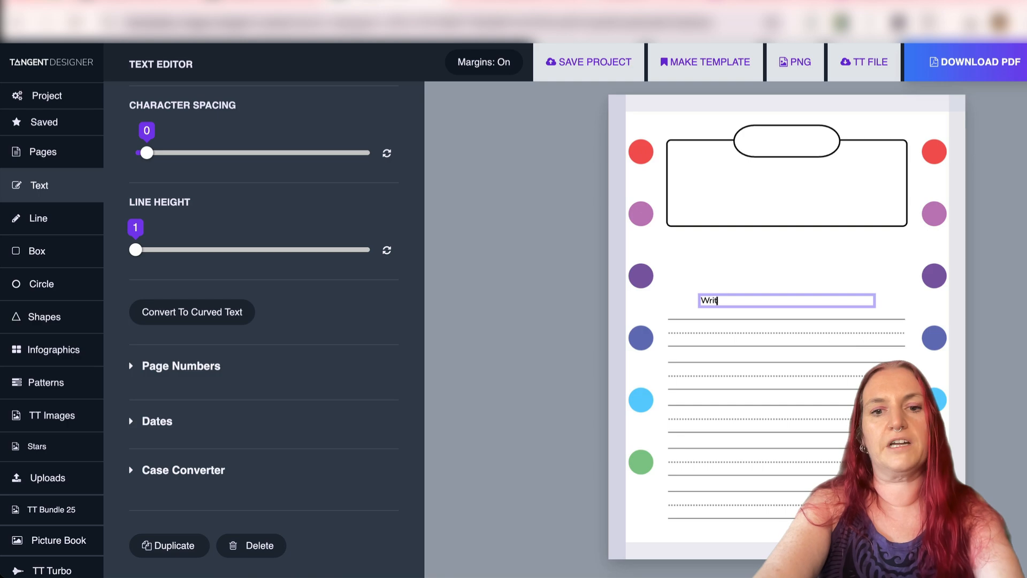
type("ou know about Frida")
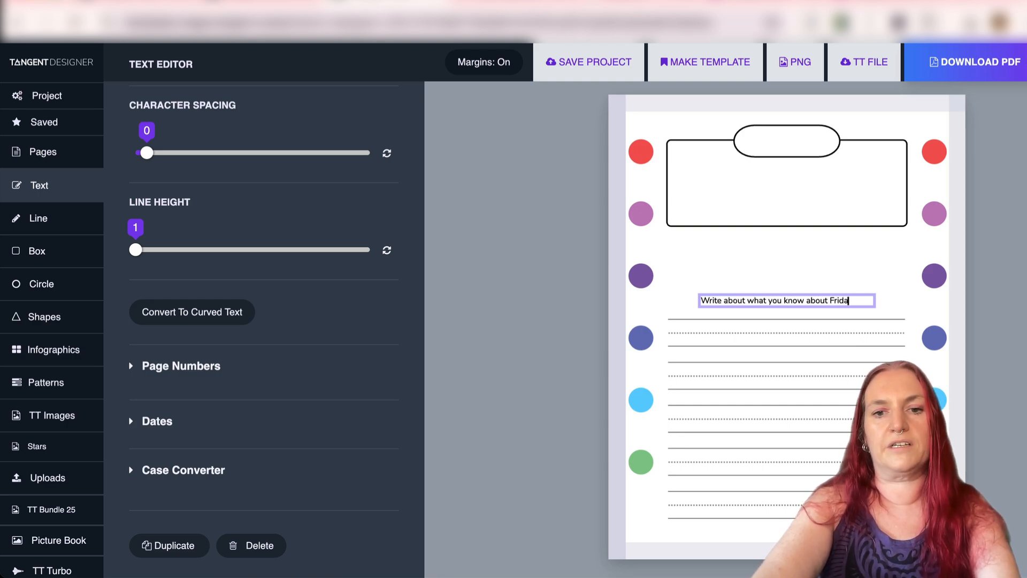
type(" Kahlo")
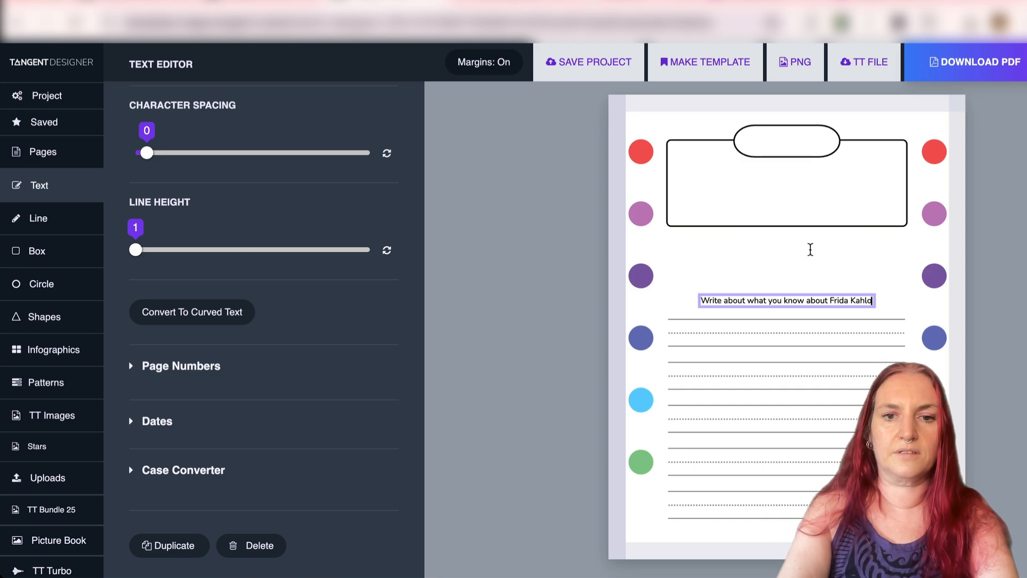
left_click(798, 261)
Step: Move the writing prompt just below the wide box and enlarge it to span the box's width on one line
left_click_drag(779, 300, 777, 266)
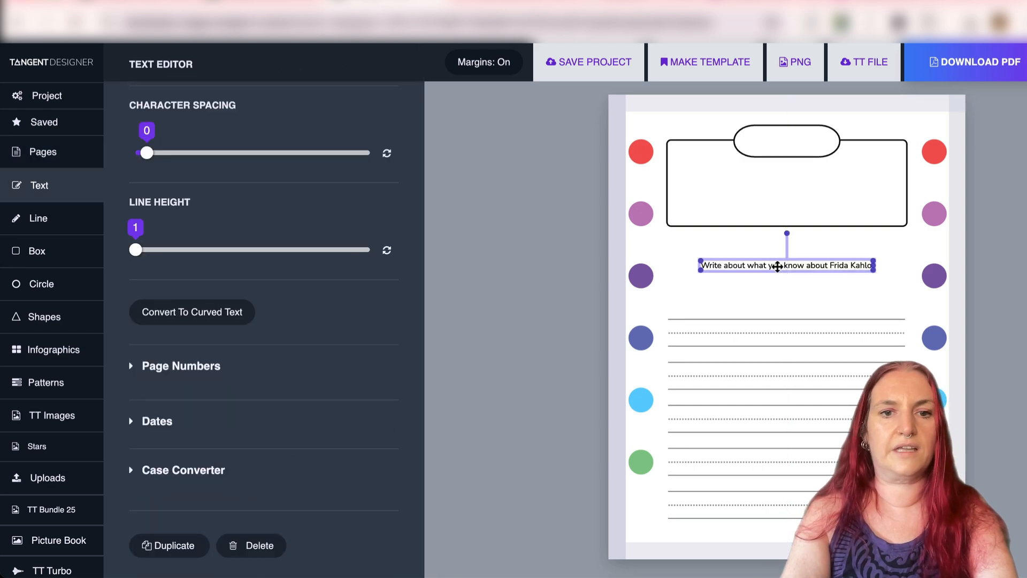
left_click_drag(875, 269, 955, 291)
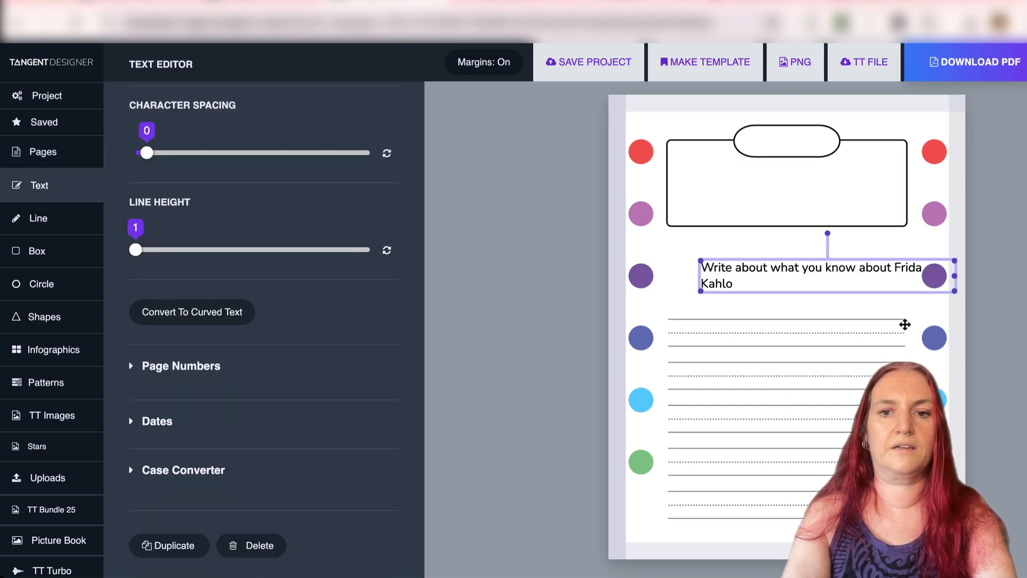
left_click_drag(836, 267, 797, 268)
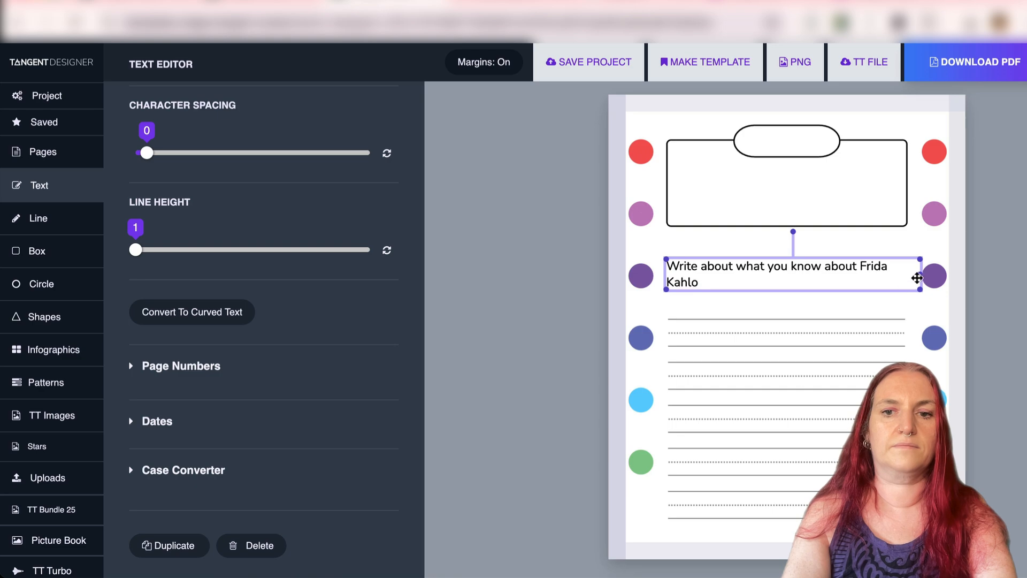
left_click_drag(923, 292, 856, 258)
left_click(822, 280)
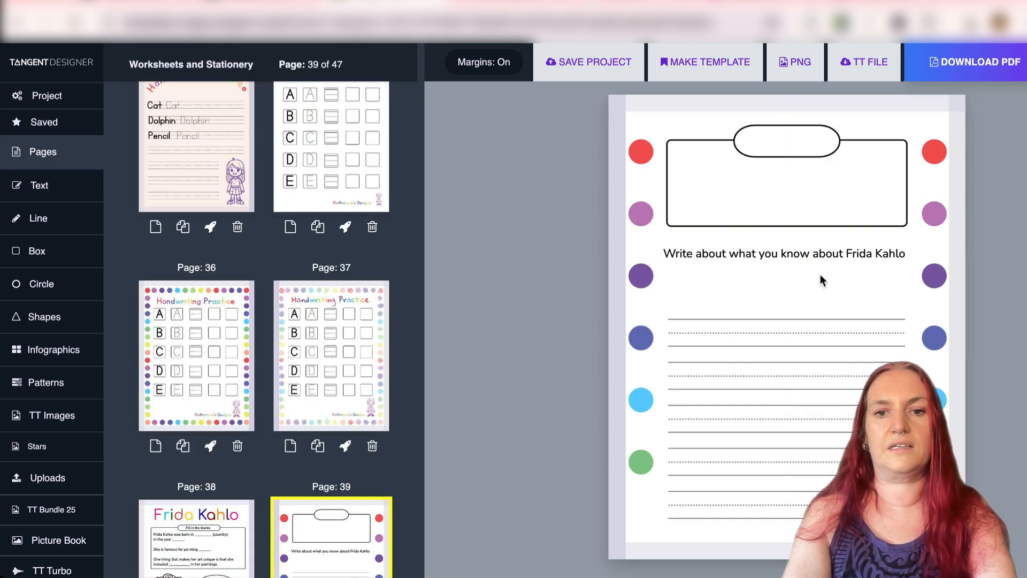
Step: Move all the handwriting lines up together beneath the writing prompt, about 4.46 inches from the page's top edge
left_click_drag(712, 533, 830, 303)
left_click_drag(874, 374, 810, 338)
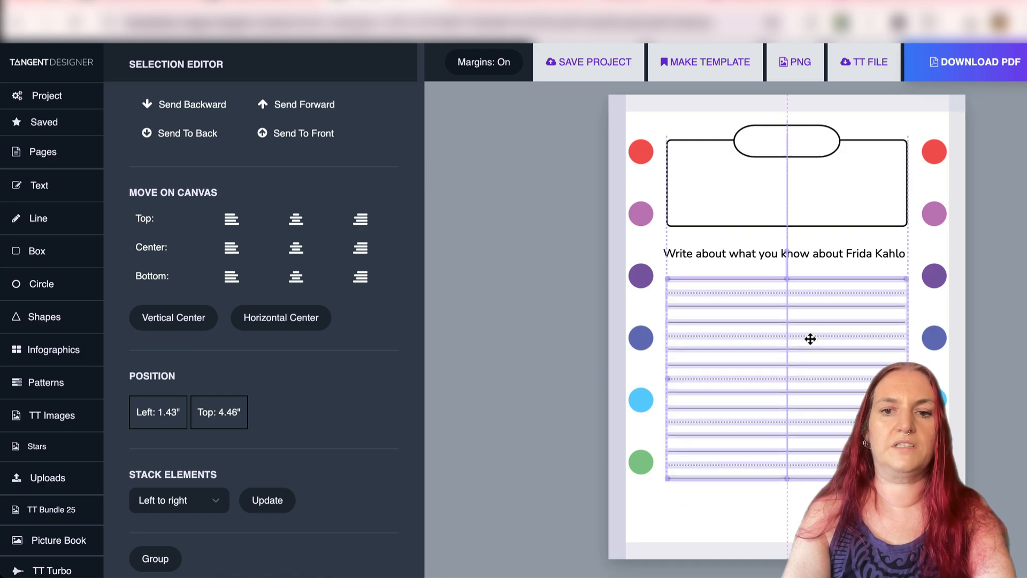
Step: Recolor the dotted midlines of all the handwriting rows to match the red circle at the page's upper left
left_click(737, 417)
left_click(729, 379, "shift")
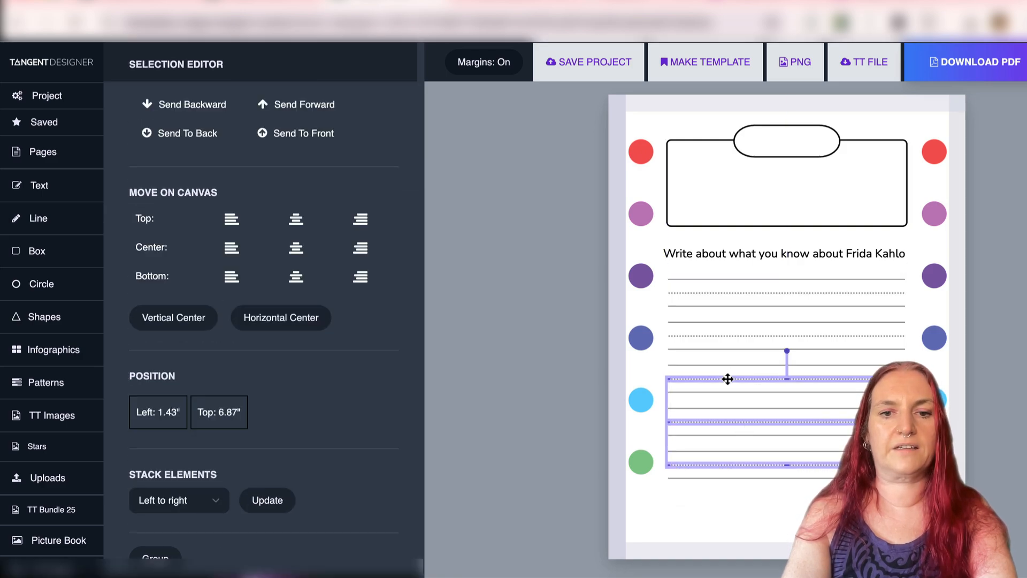
left_click(714, 335, "shift")
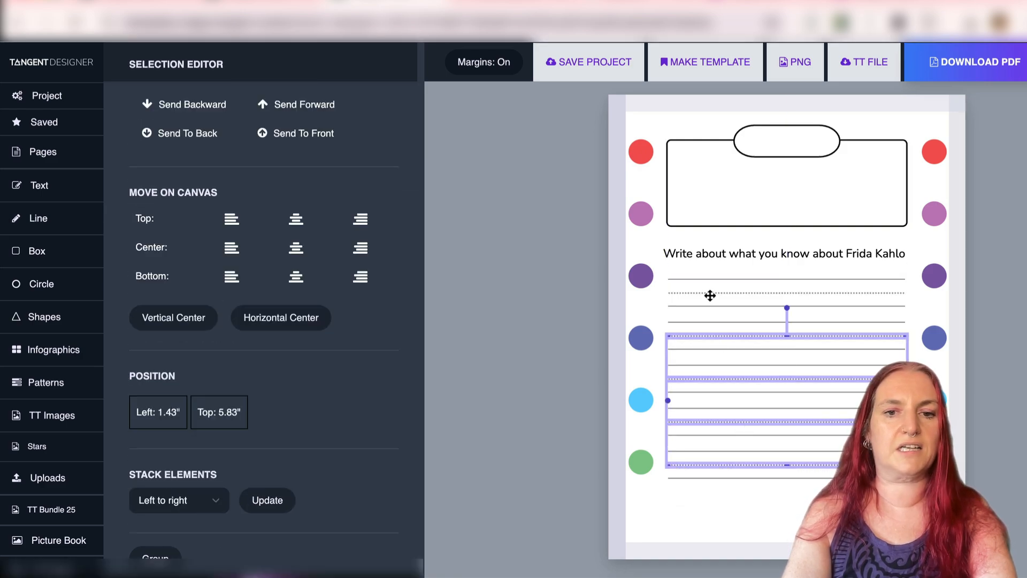
left_click(710, 293, "shift")
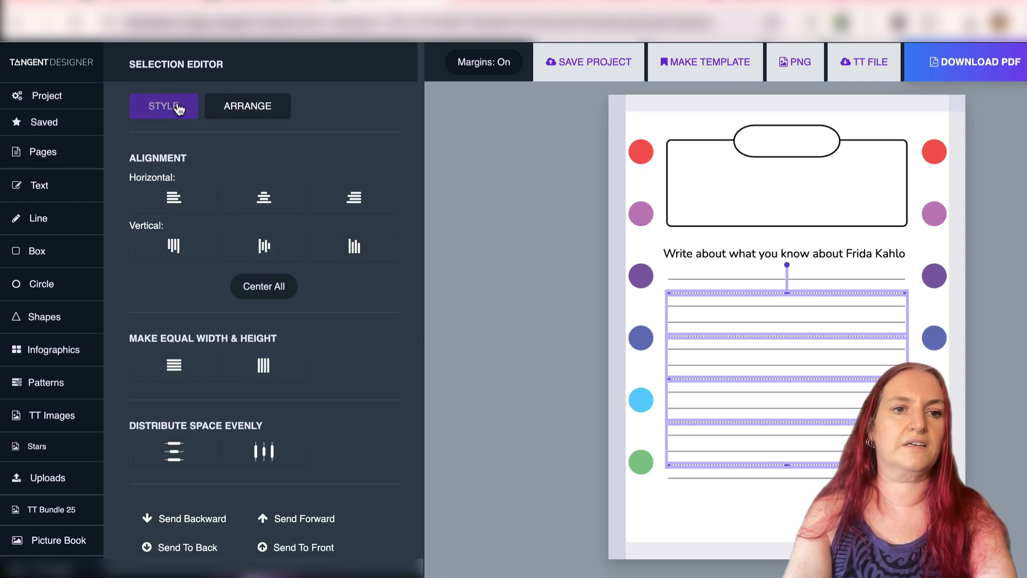
left_click(179, 110)
left_click(364, 203)
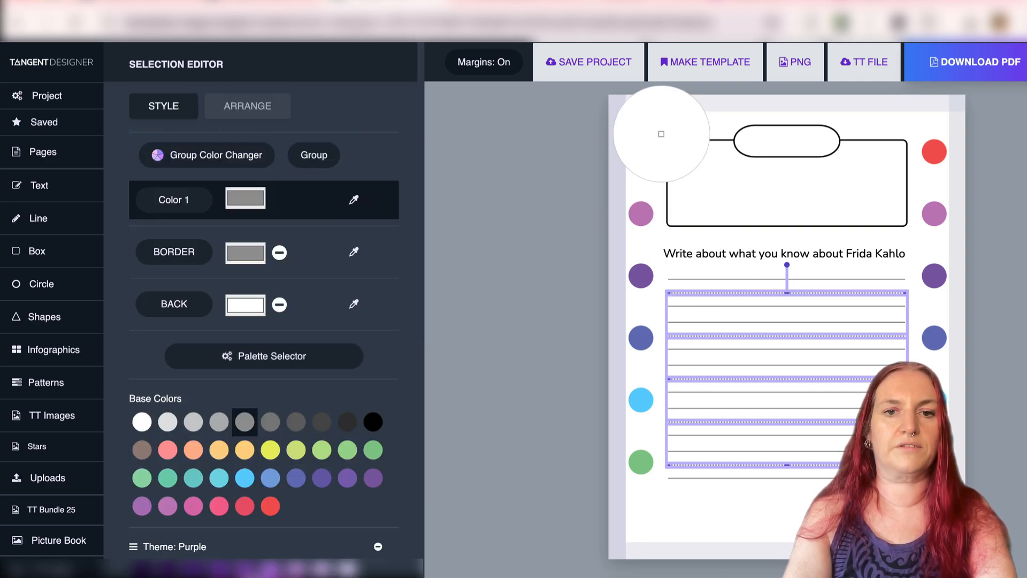
left_click(642, 150)
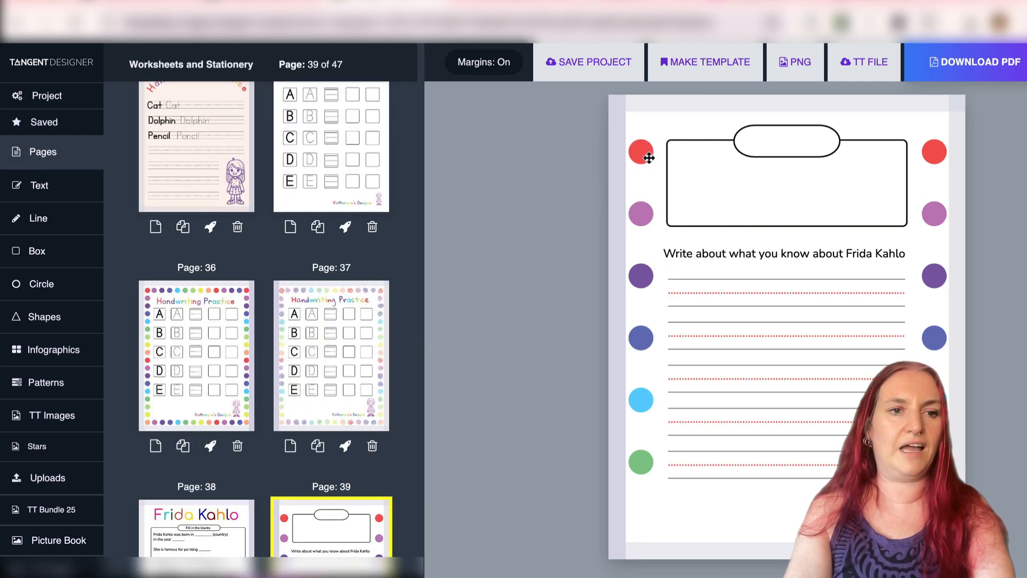
Step: Add the text "Frida Kahlo" to the page and set its font to Gloria Hallelujah
left_click(39, 185)
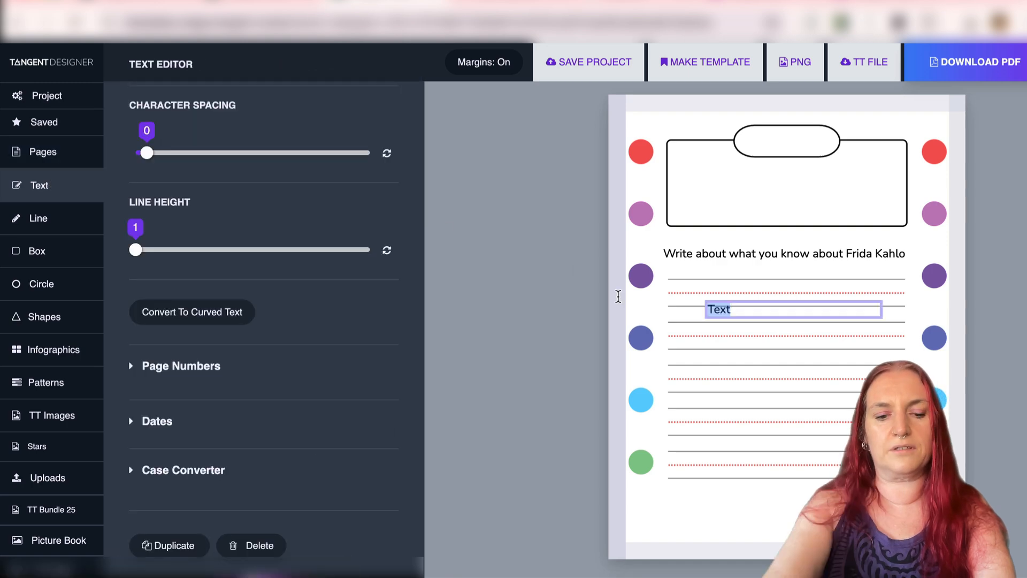
type("Frida Kahlo")
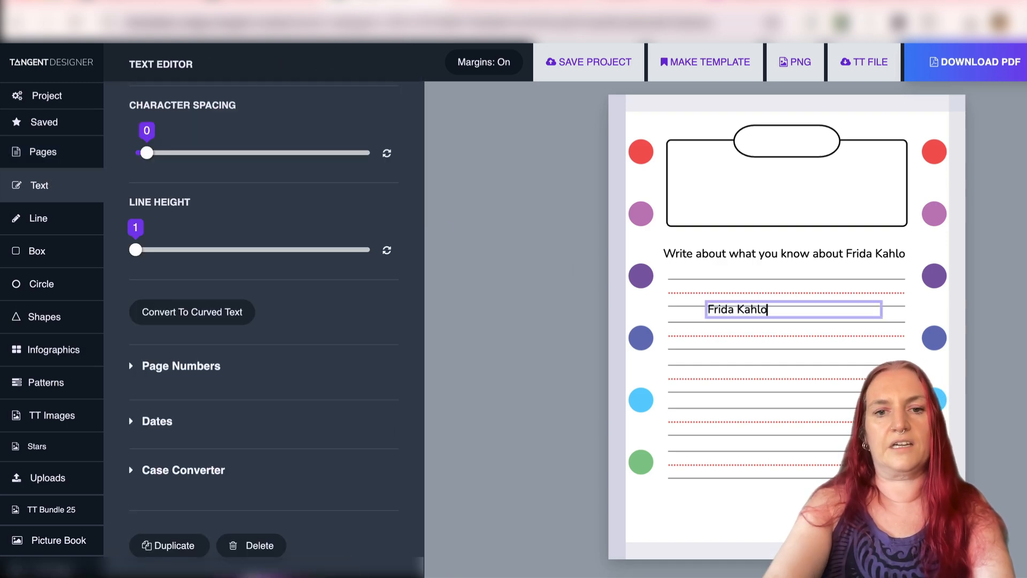
scroll(293, 373, "up", 10)
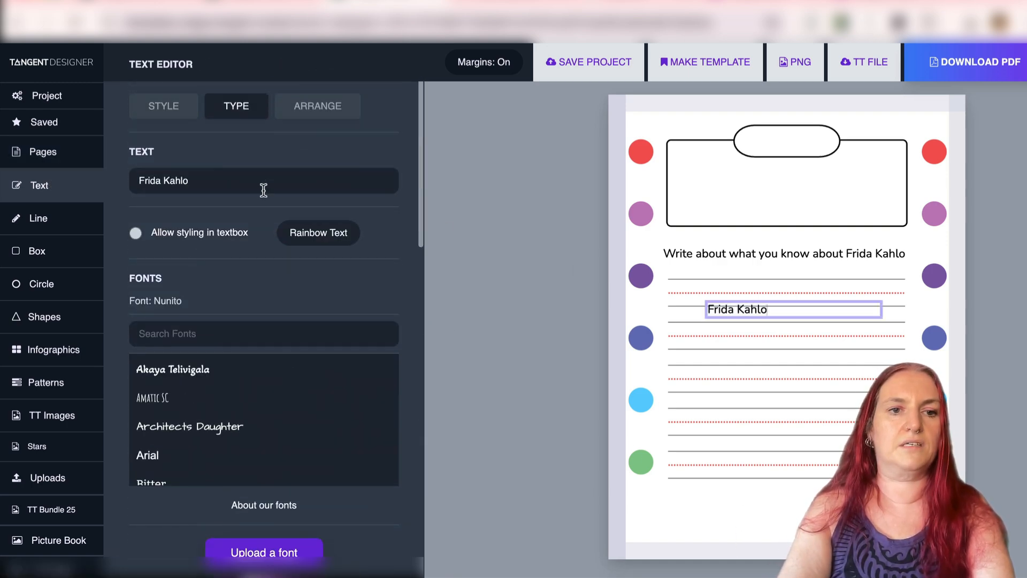
scroll(210, 383, "down", 10)
scroll(211, 384, "down", 15)
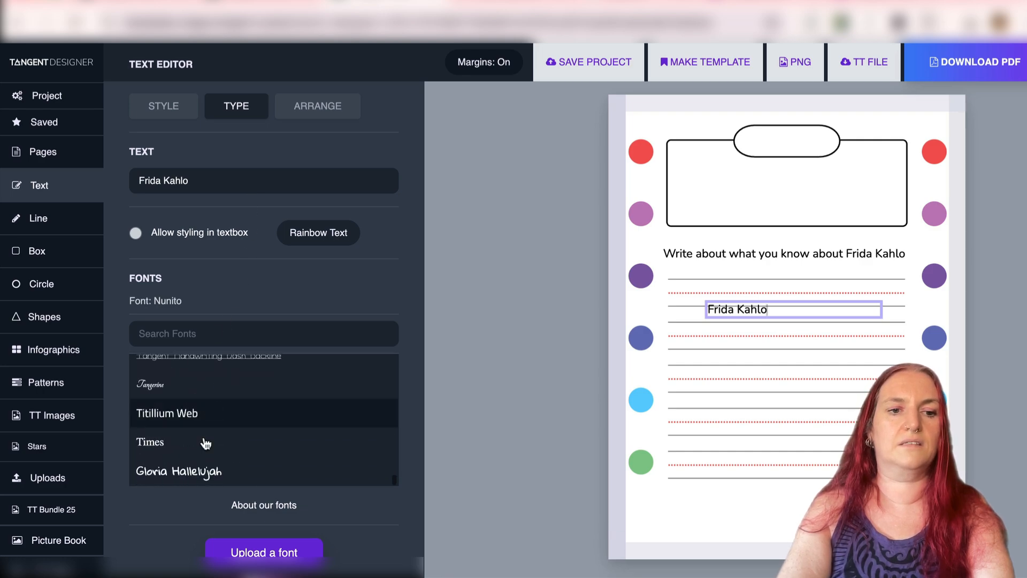
left_click(202, 476)
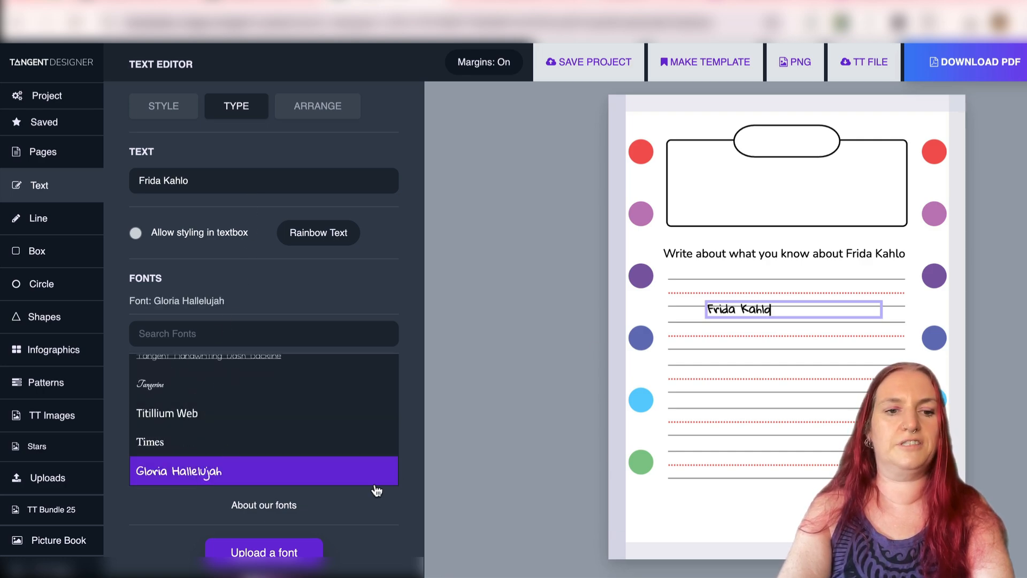
Step: Center-align the "Frida Kahlo" text and move it into the rounded label above the wide box
scroll(231, 301, "down", 6)
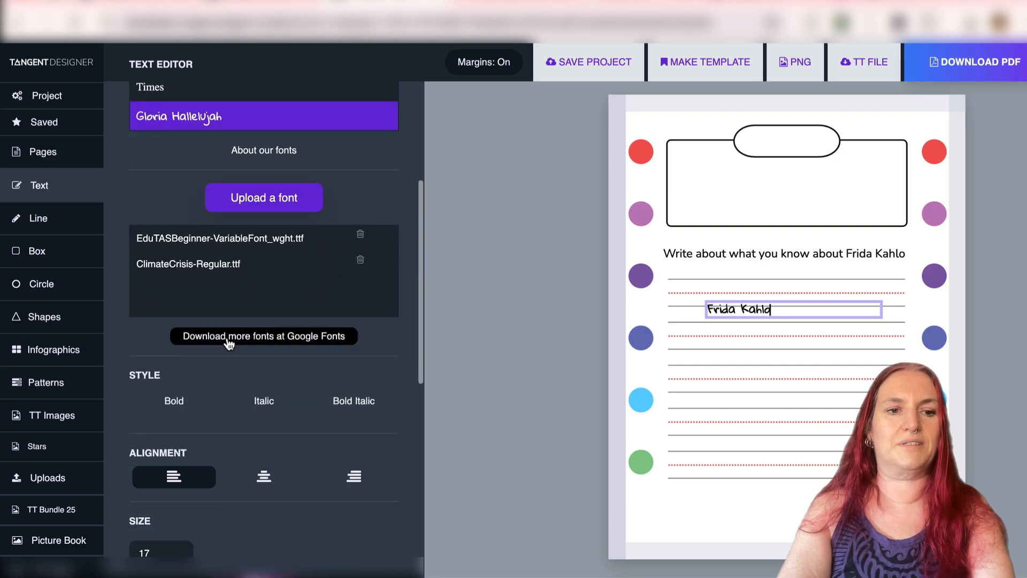
left_click(266, 477)
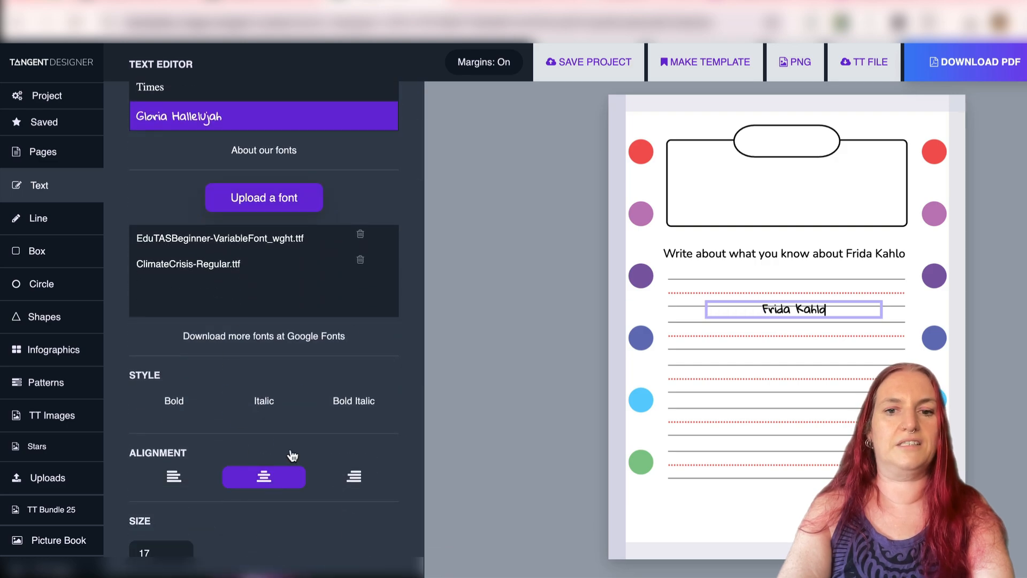
left_click(779, 520)
left_click_drag(780, 310, 776, 140)
left_click(766, 513)
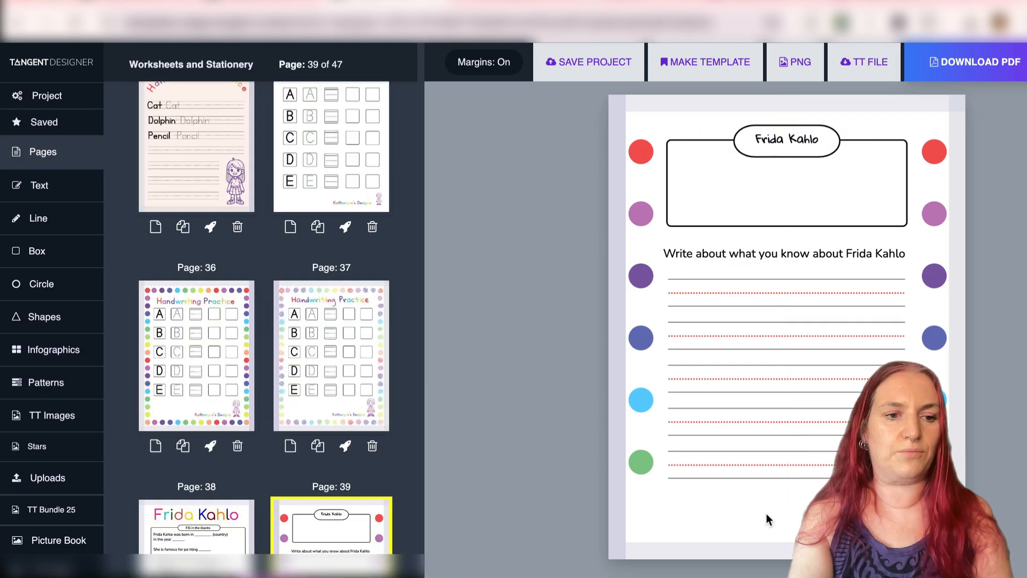
Step: Insert the uploaded Frida Kahlo coloring-book portrait SVG onto the page
left_click(52, 483)
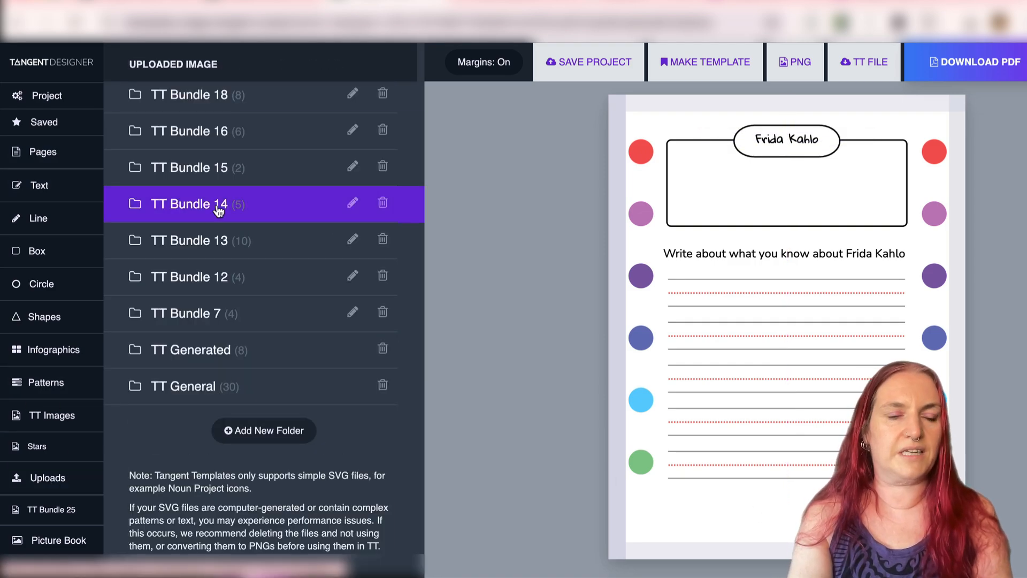
scroll(203, 202, "up", 6)
left_click(203, 167)
left_click(172, 323)
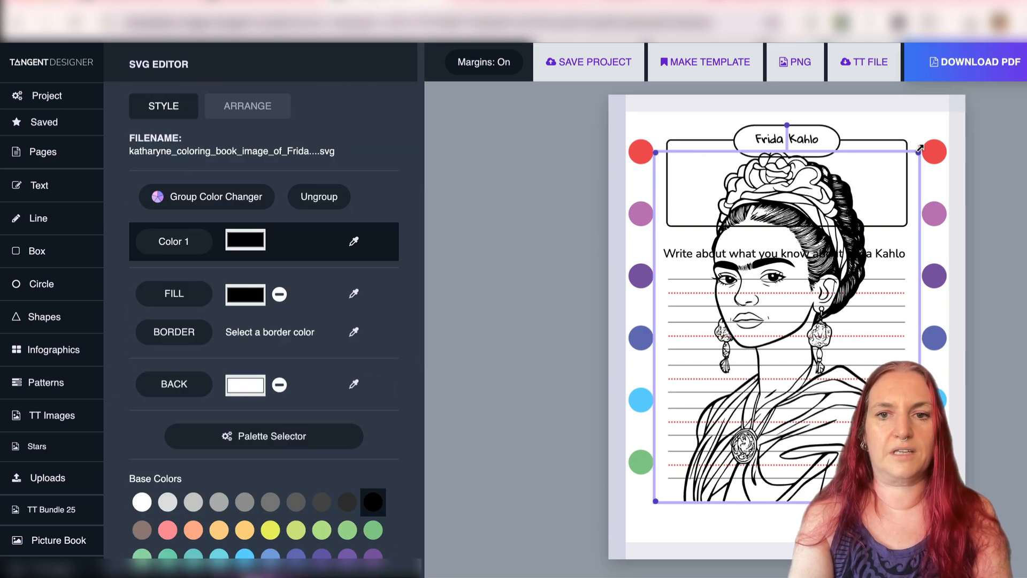
Step: Scale the Frida Kahlo portrait down and place it in the page's lower-right corner
left_click(919, 154)
left_click(893, 172)
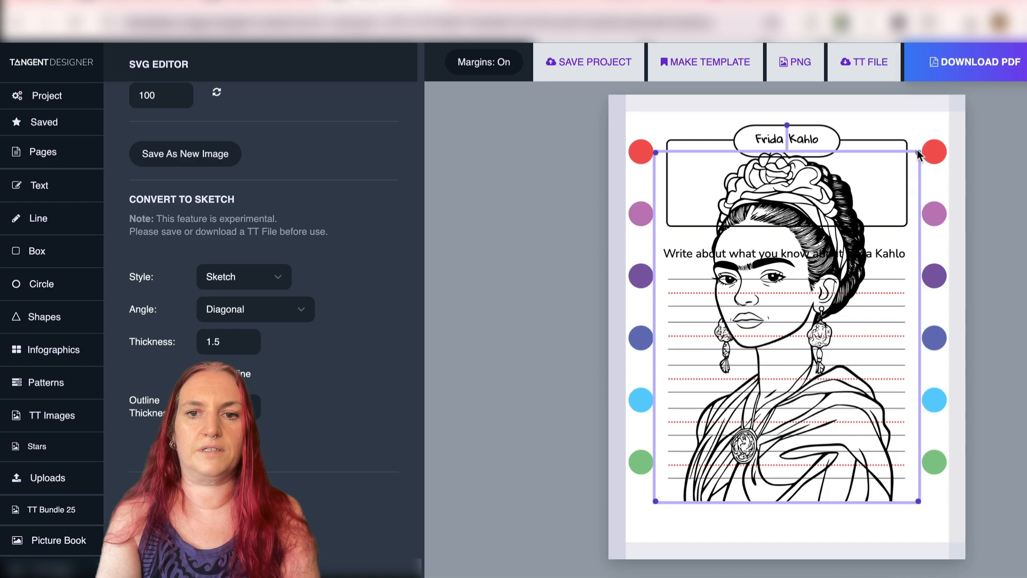
left_click_drag(919, 151, 729, 319)
left_click_drag(714, 395, 883, 437)
Step: Shorten the last two rows of handwriting lines together so they end just before the Frida Kahlo portrait
left_click(785, 514)
left_click_drag(785, 509, 766, 400)
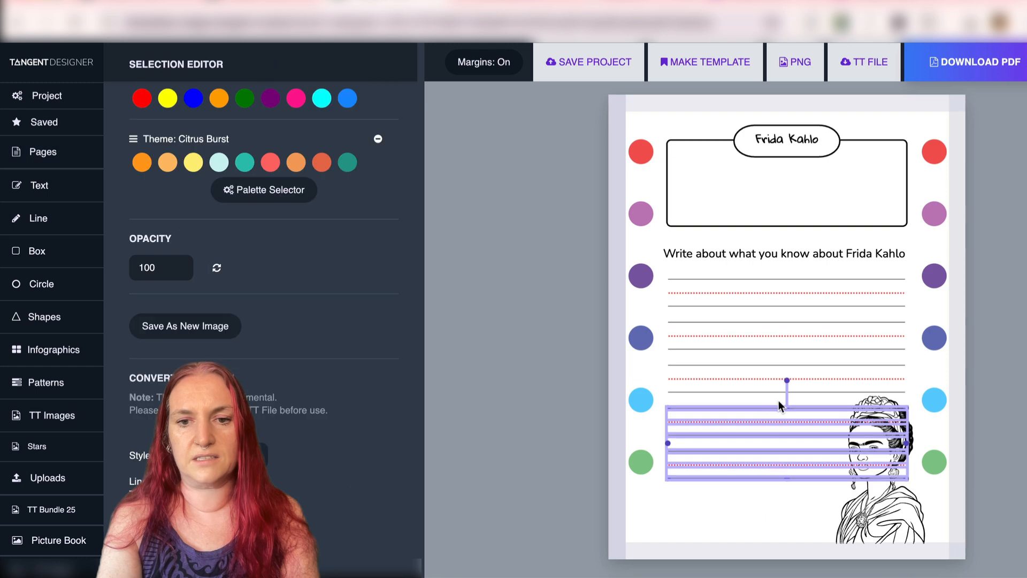
left_click_drag(907, 443, 831, 446)
left_click(782, 497)
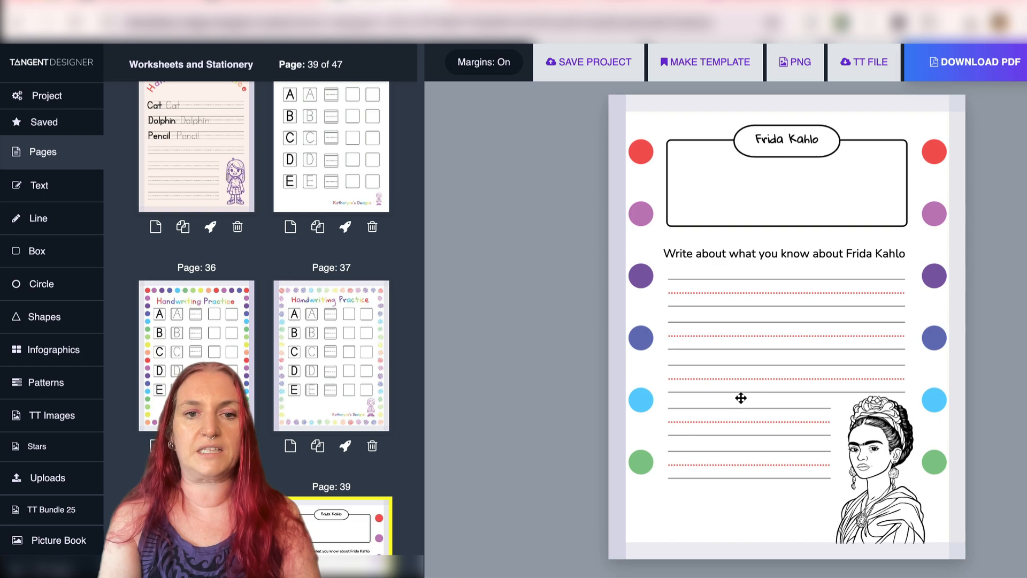
Step: Convert the six circles along the page's left edge to diagonal sketch style with an outline
left_click_drag(615, 137, 643, 529)
left_click(223, 527)
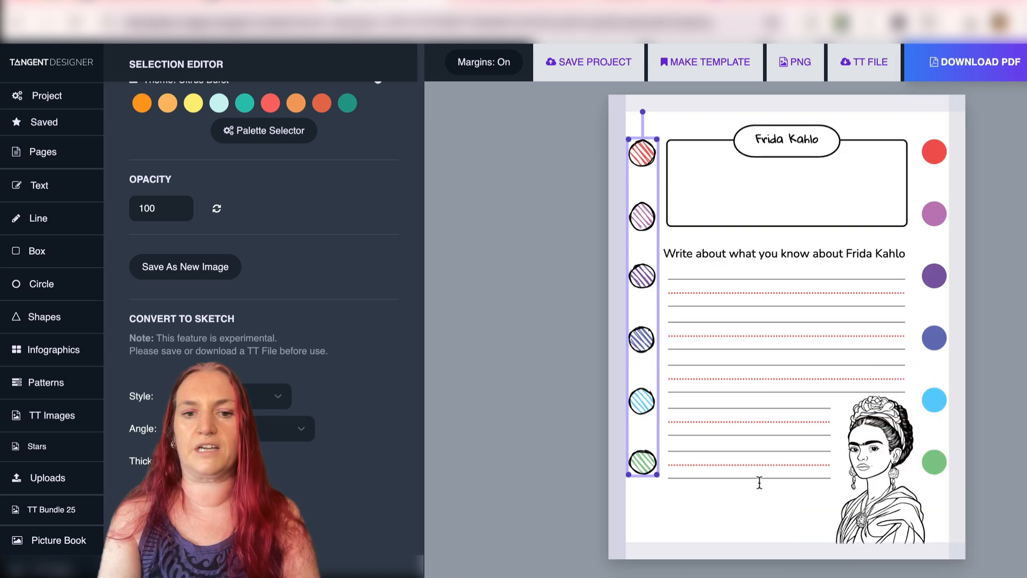
left_click(766, 542)
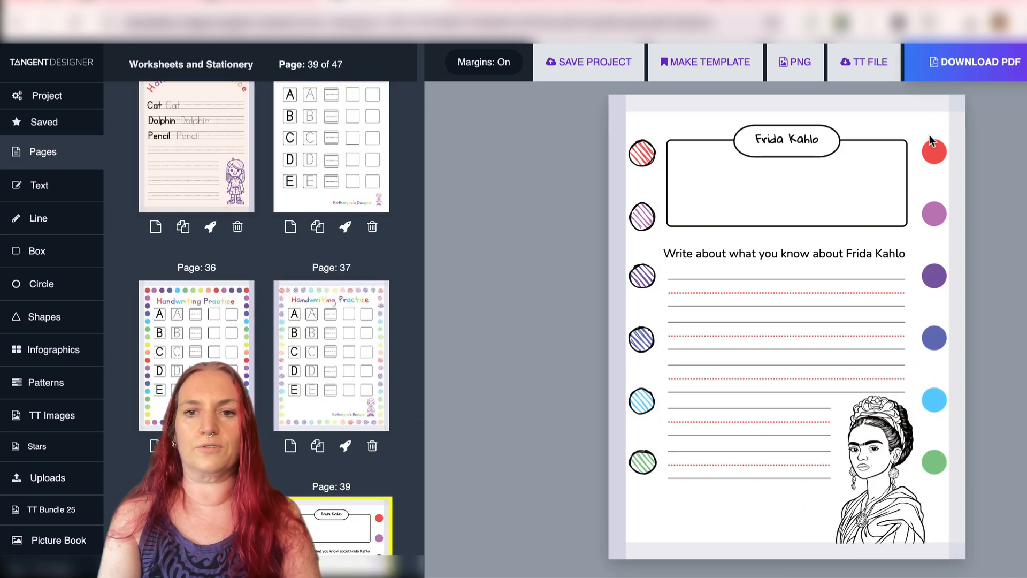
Step: Convert the six circles along the page's right edge to diagonal sketch style with thickness .5 and no outline
left_click_drag(933, 121, 969, 506)
left_click_drag(219, 423, 184, 417)
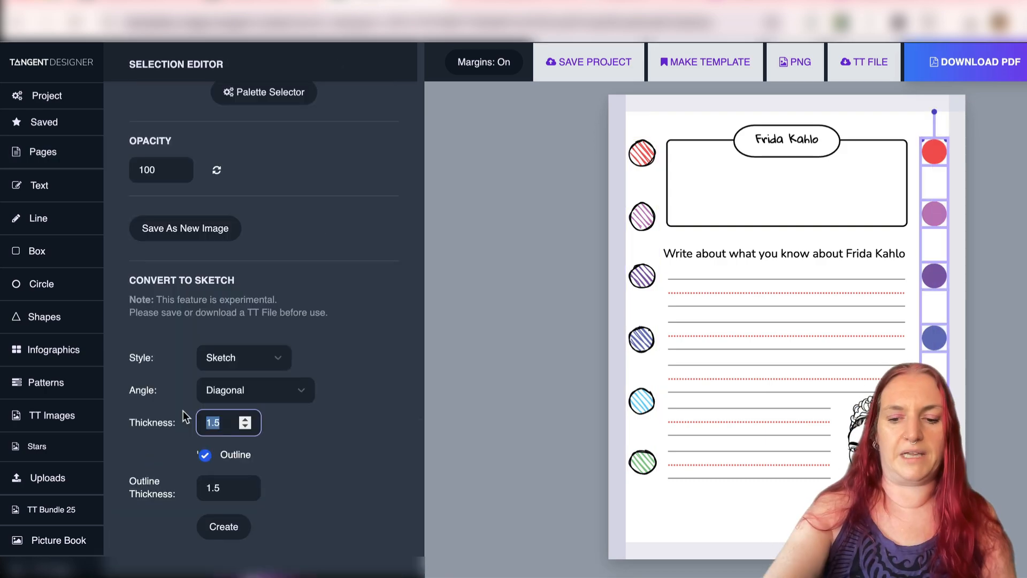
type(".5")
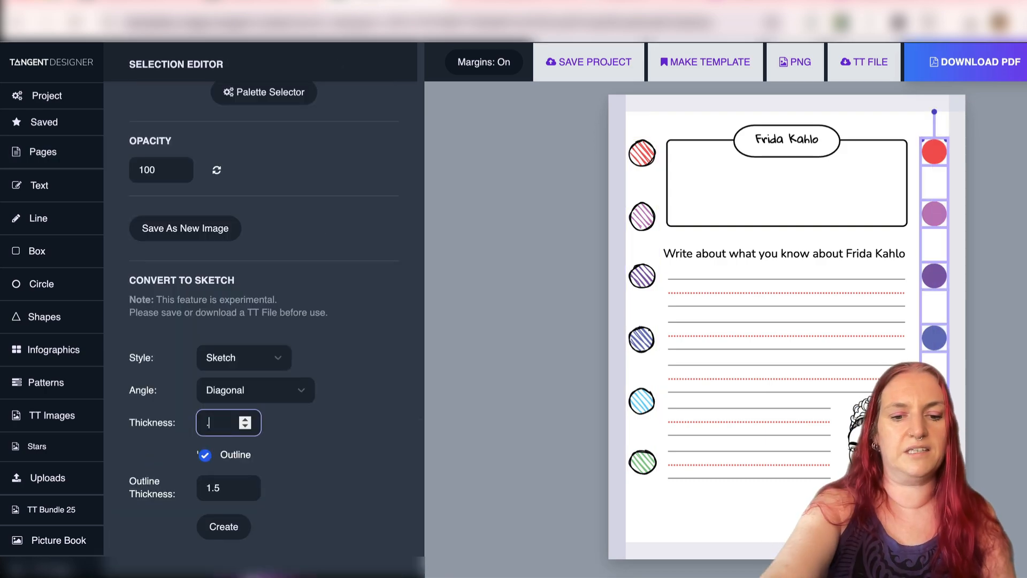
left_click(204, 454)
left_click(223, 529)
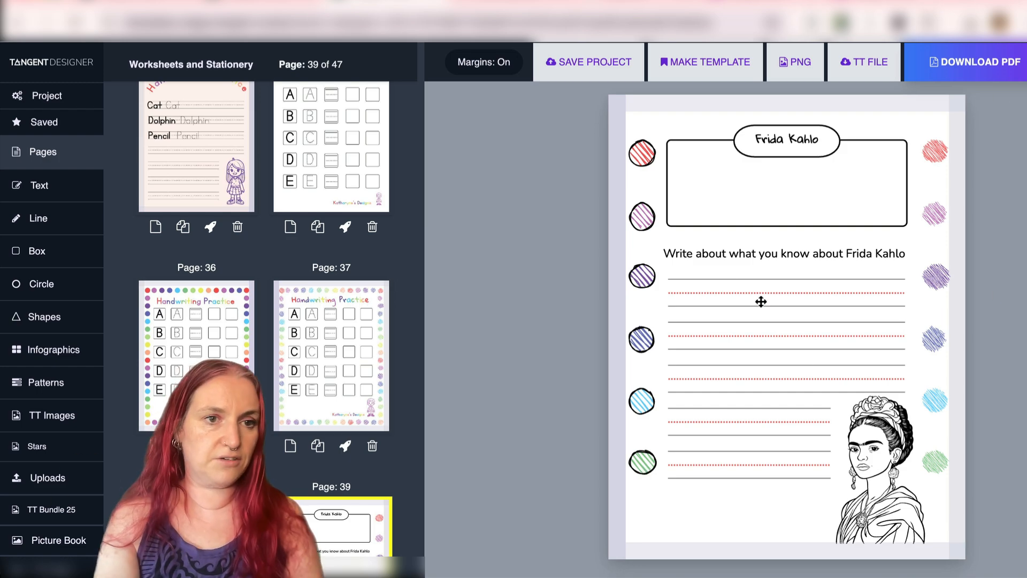
Step: Review the Scale Factor Drawing Practice worksheet on page 30 and the Draw with me worksheet on page 32
scroll(192, 302, "up", 8)
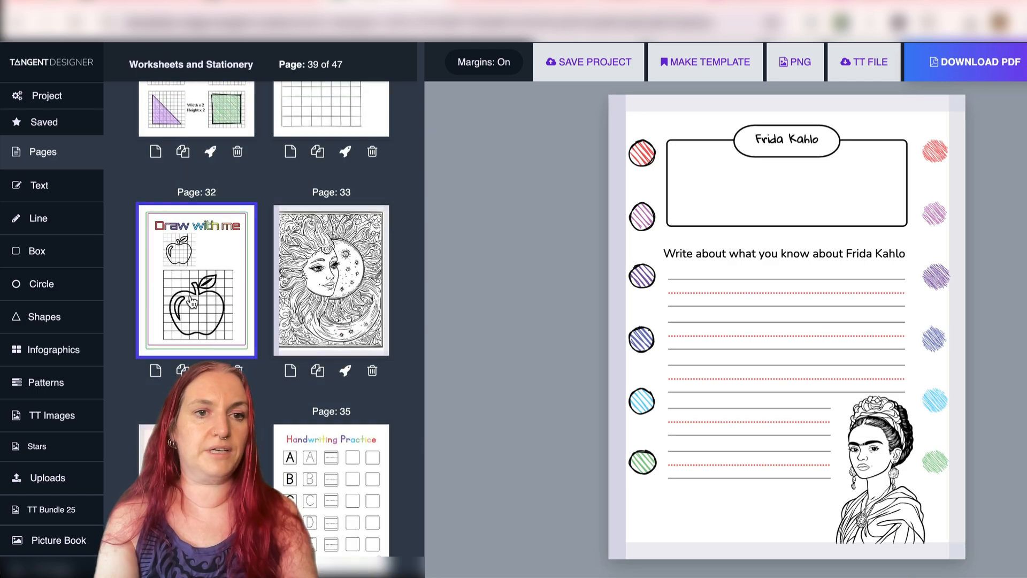
scroll(192, 302, "up", 1)
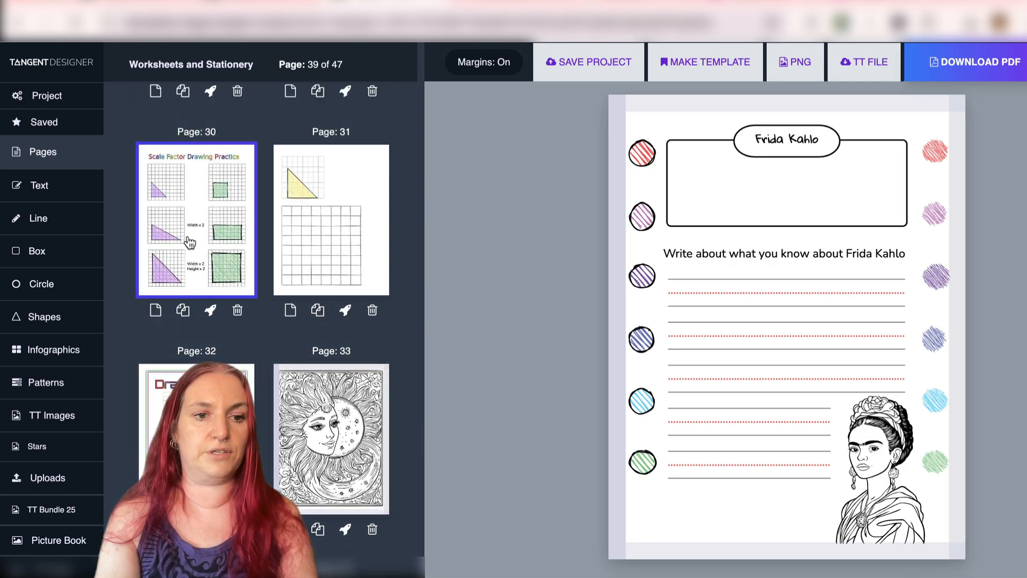
scroll(188, 242, "down", 10)
scroll(189, 242, "up", 10)
left_click(183, 294)
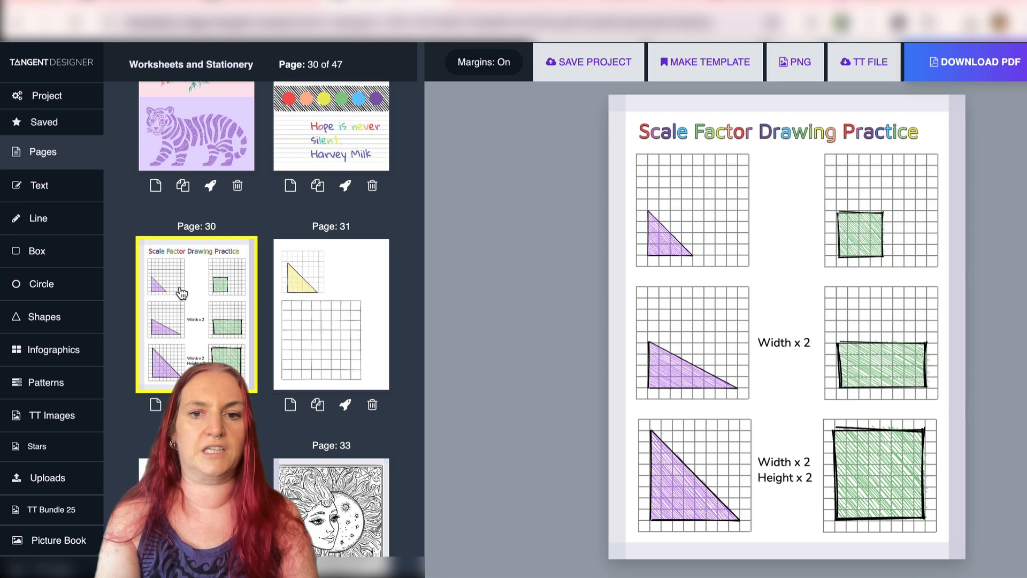
left_click(225, 476)
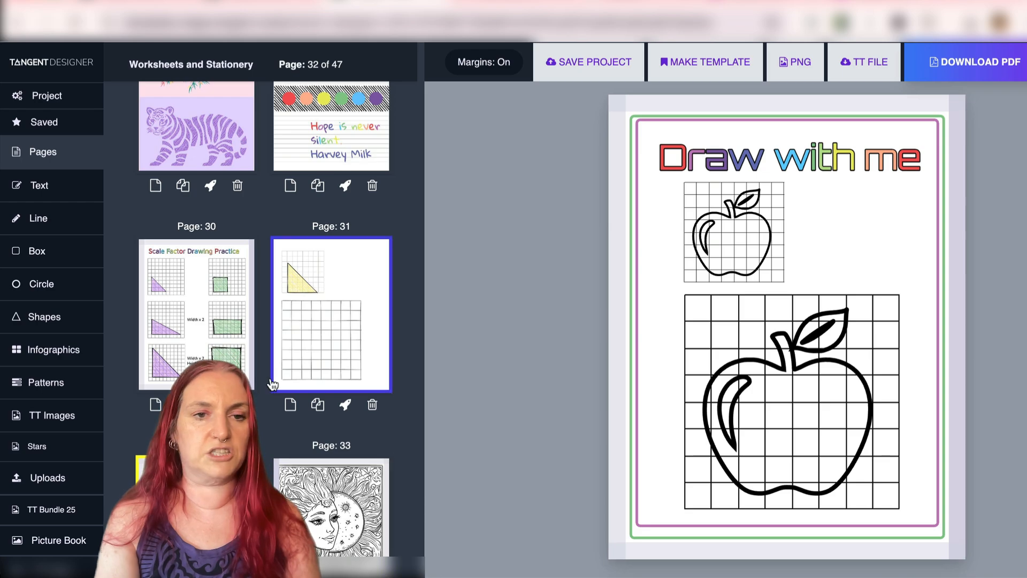
Step: Review the Handwriting Practice worksheet on page 37 and the Fill Space options of an empty box in row A
scroll(262, 383, "up", 6)
scroll(233, 289, "up", 8)
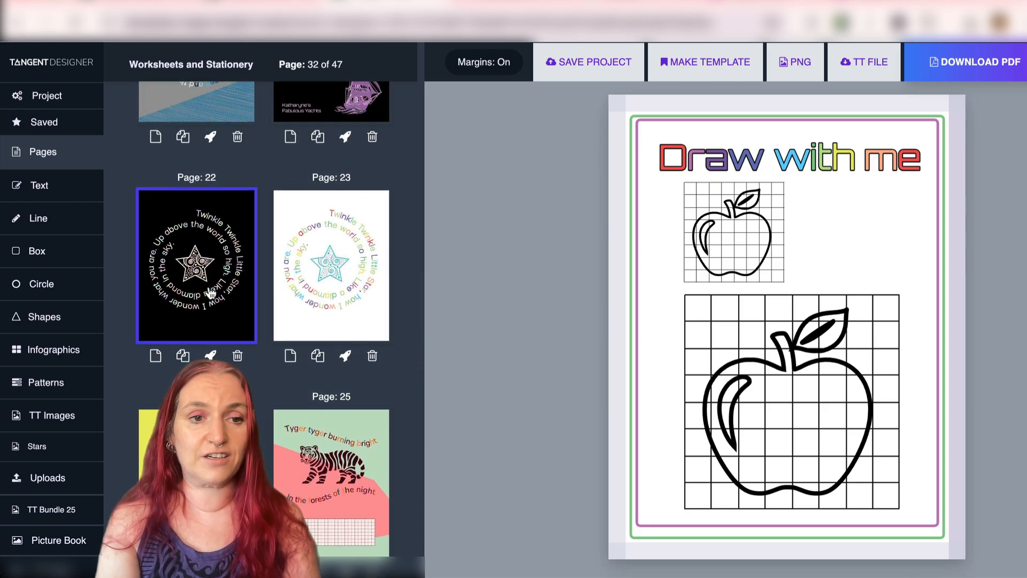
scroll(209, 292, "down", 1)
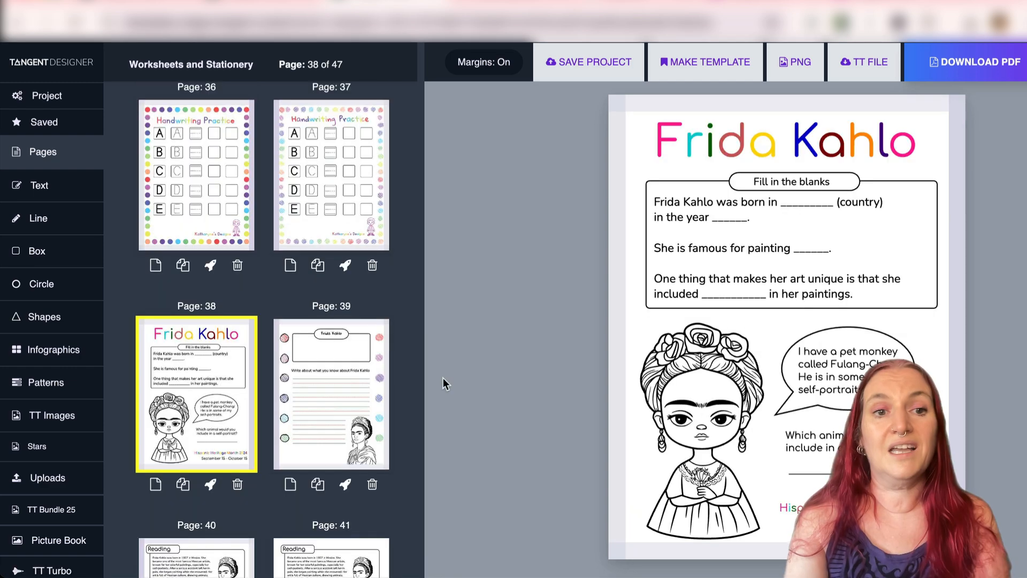
left_click(347, 217)
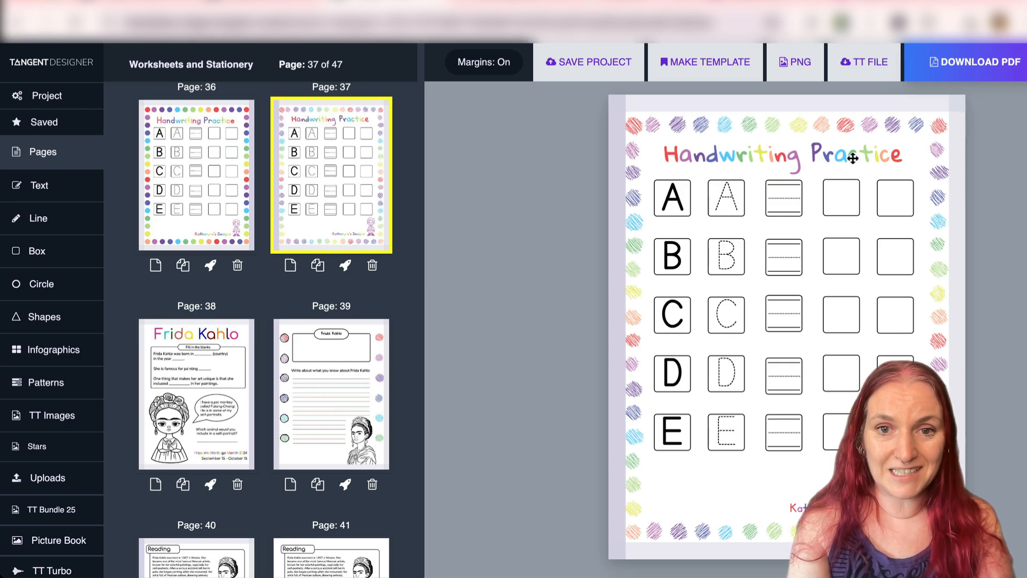
left_click(841, 198)
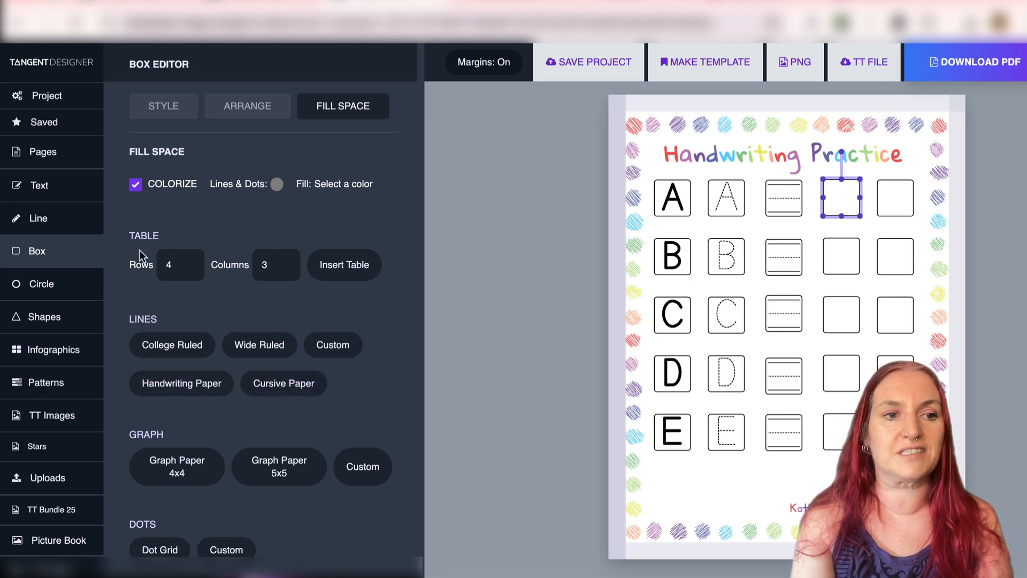
left_click(41, 155)
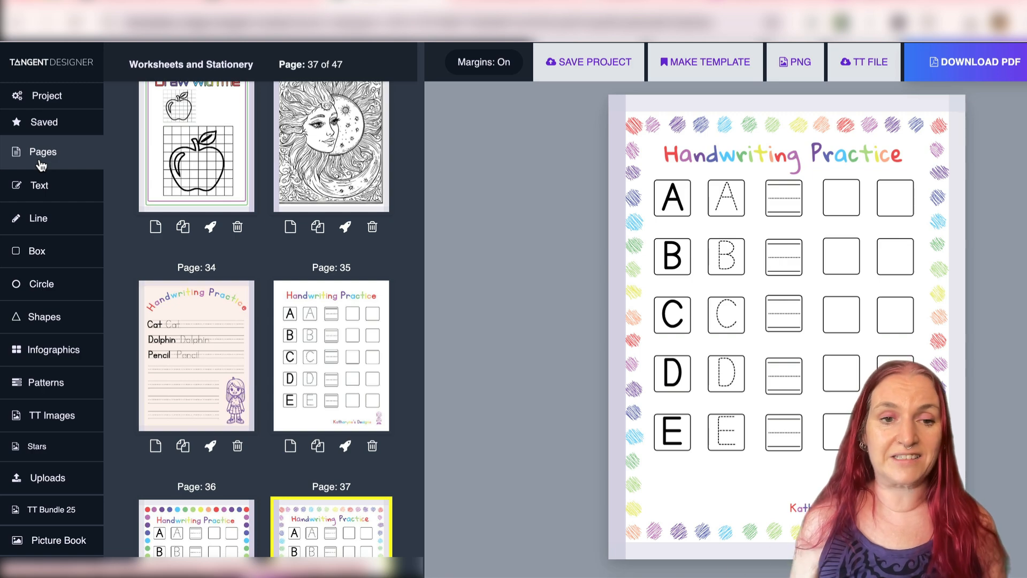